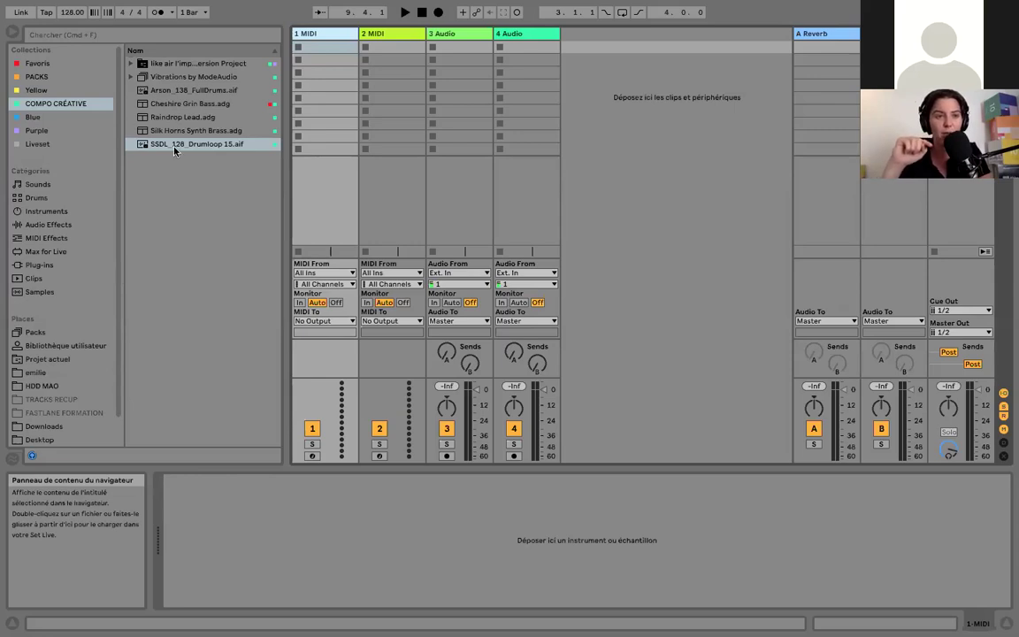
Load the Arson_138_FullDrums.aif loop into the first clip slot of track 1 and launch it
{"action": "left_click", "coordinate": [171, 78]}
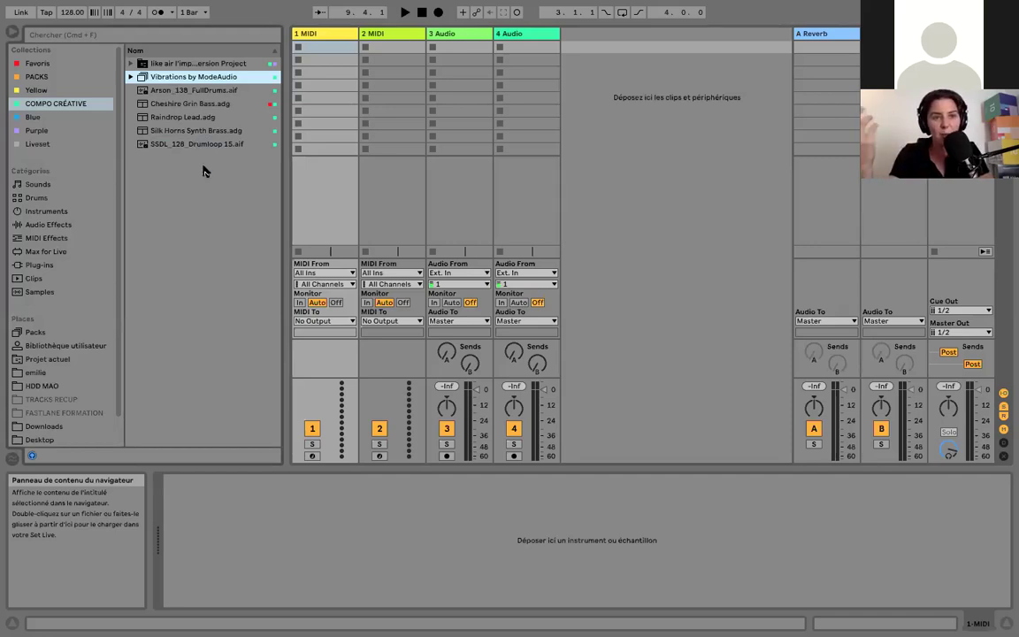
{"action": "left_click", "coordinate": [183, 92]}
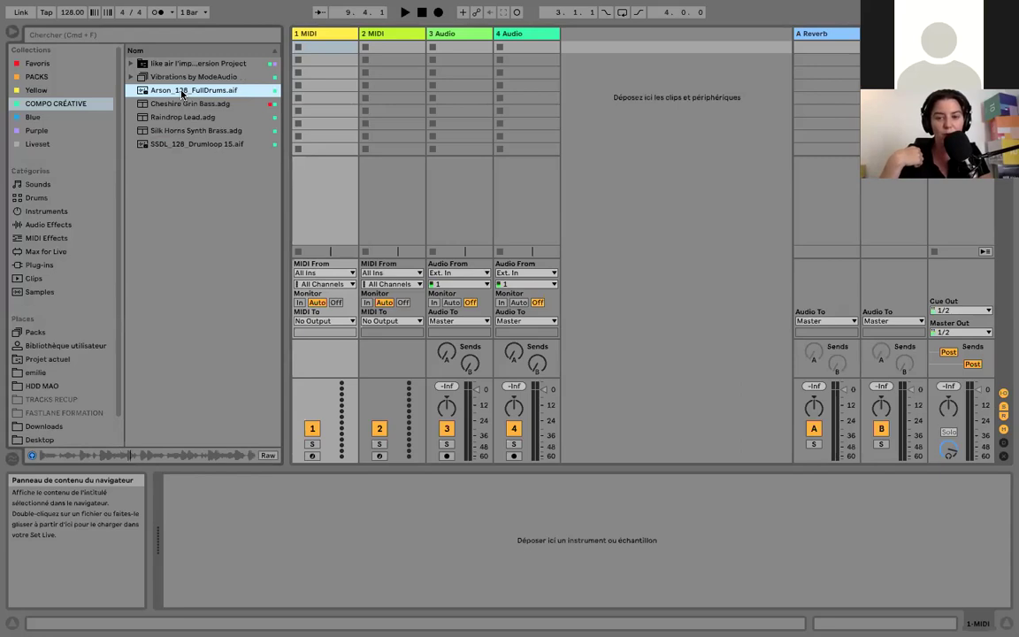
{"action": "left_click_drag", "start_coordinate": [183, 92], "coordinate": [341, 46]}
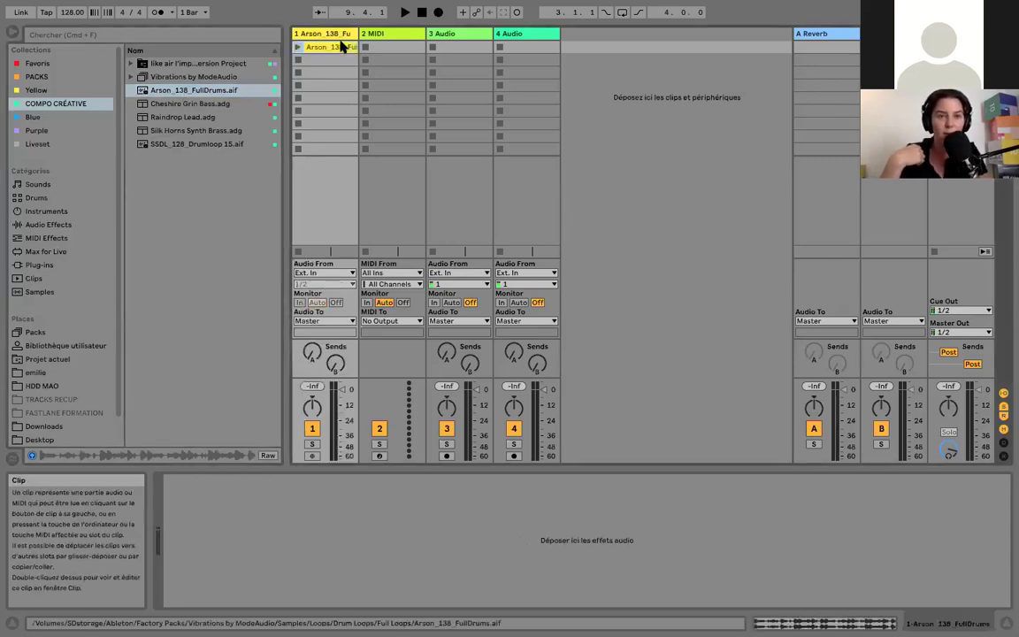
{"action": "left_click", "coordinate": [298, 47]}
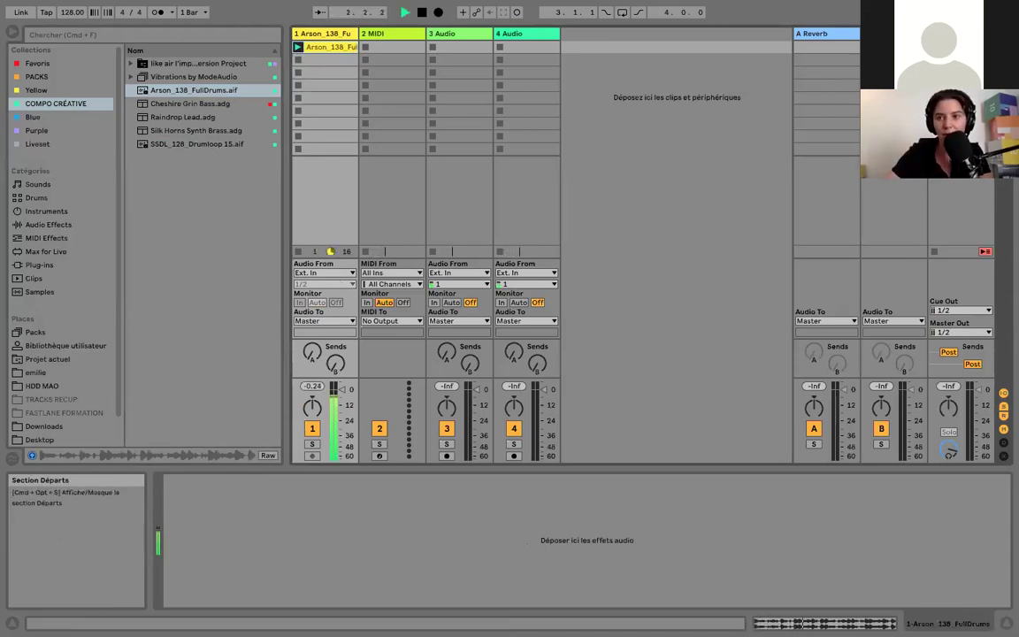
Raise the Output 1/2 macro of the master track's Fastlane Visio rack to -7.60 dB and stop playback
{"action": "left_click", "coordinate": [960, 34]}
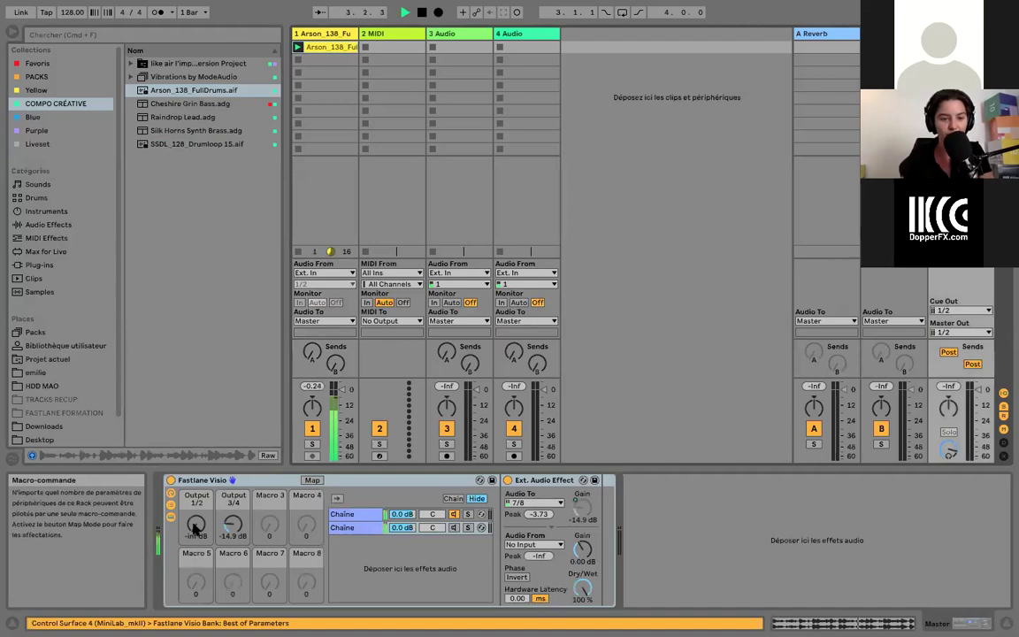
{"action": "left_click_drag", "start_coordinate": [195, 527], "coordinate": [196, 513]}
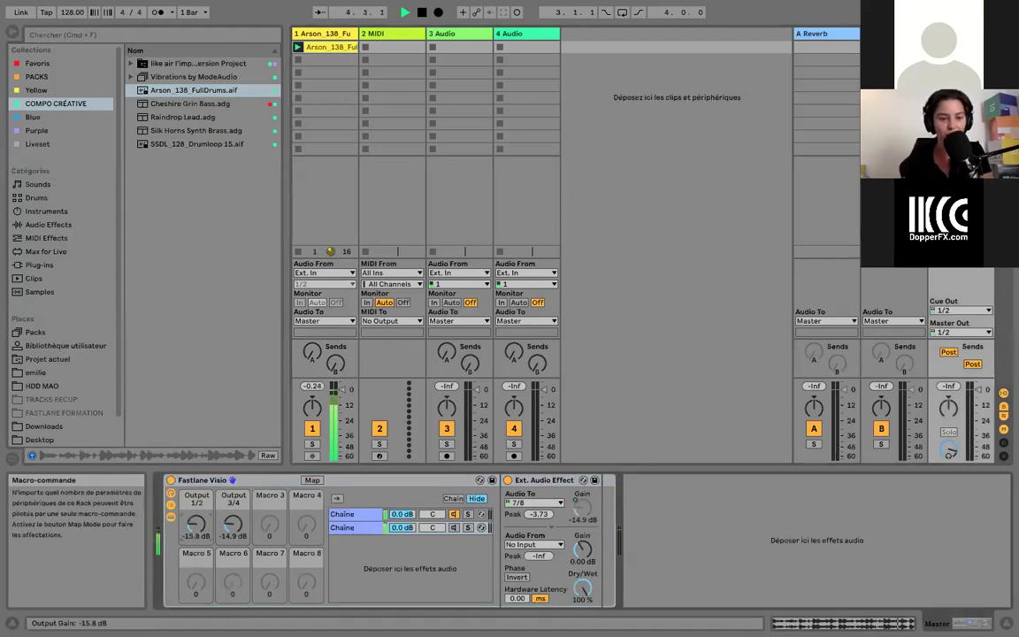
{"action": "key", "text": "space"}
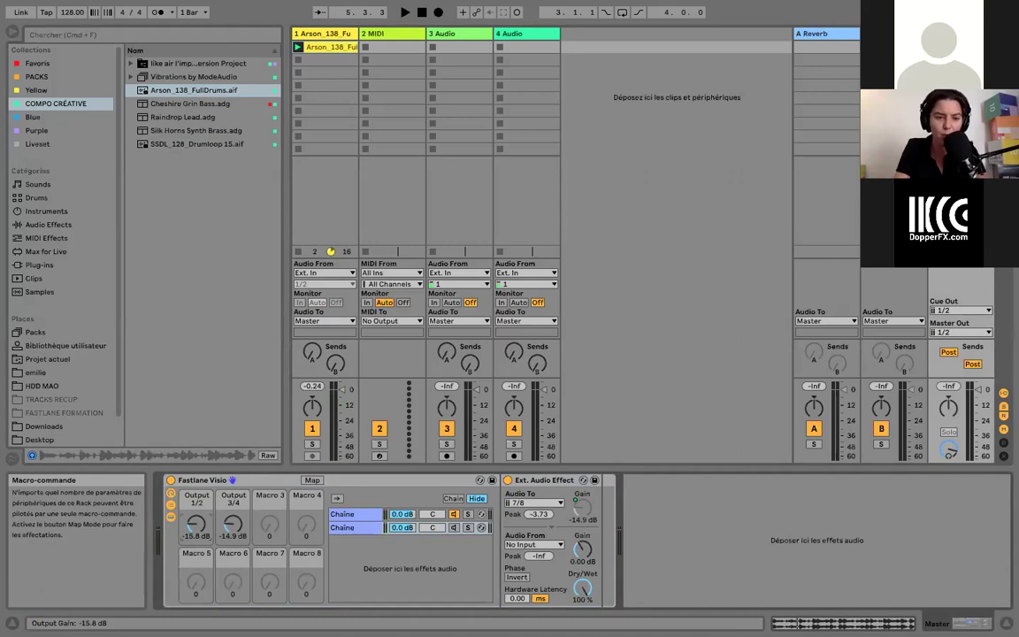
{"action": "mouse_move", "coordinate": [196, 524]}
{"action": "left_mouse_down"}
{"action": "mouse_move", "coordinate": [195, 505]}
{"action": "mouse_move", "coordinate": [195, 525]}
{"action": "left_mouse_up"}
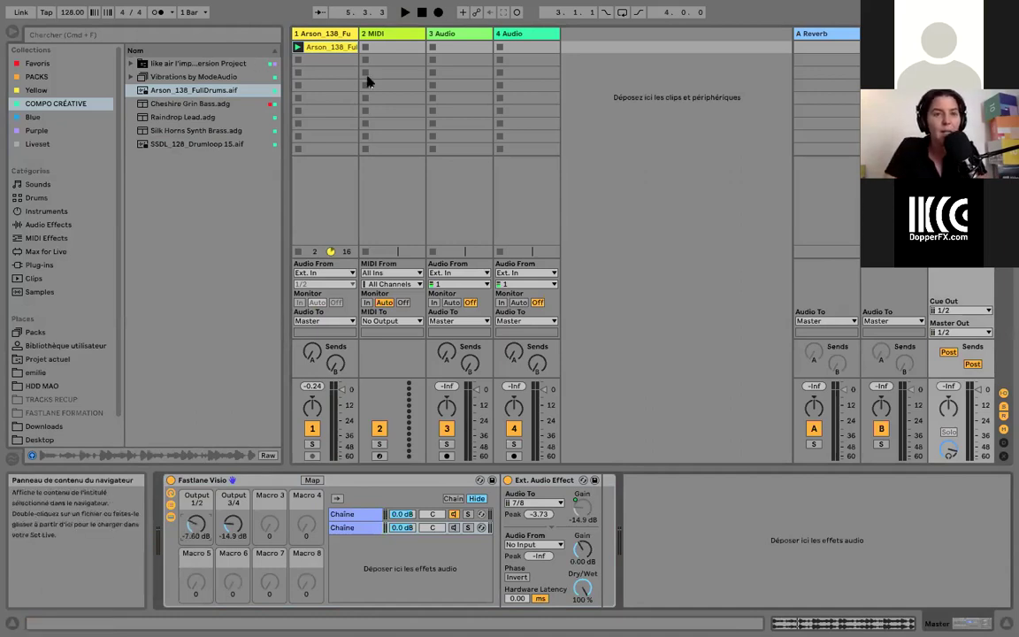
Slice the Arson_138_FullDrums clip to a new MIDI track per 1/8 note with the built-in preset, and set the rack's Loop Length to 0 %
{"action": "left_click", "coordinate": [326, 48]}
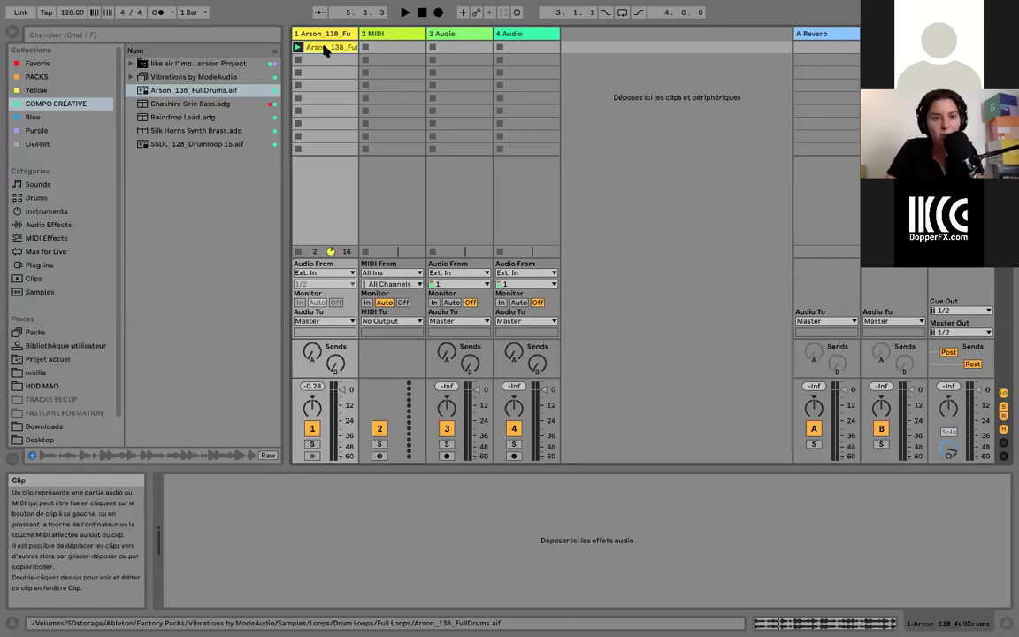
{"action": "right_click", "coordinate": [325, 50]}
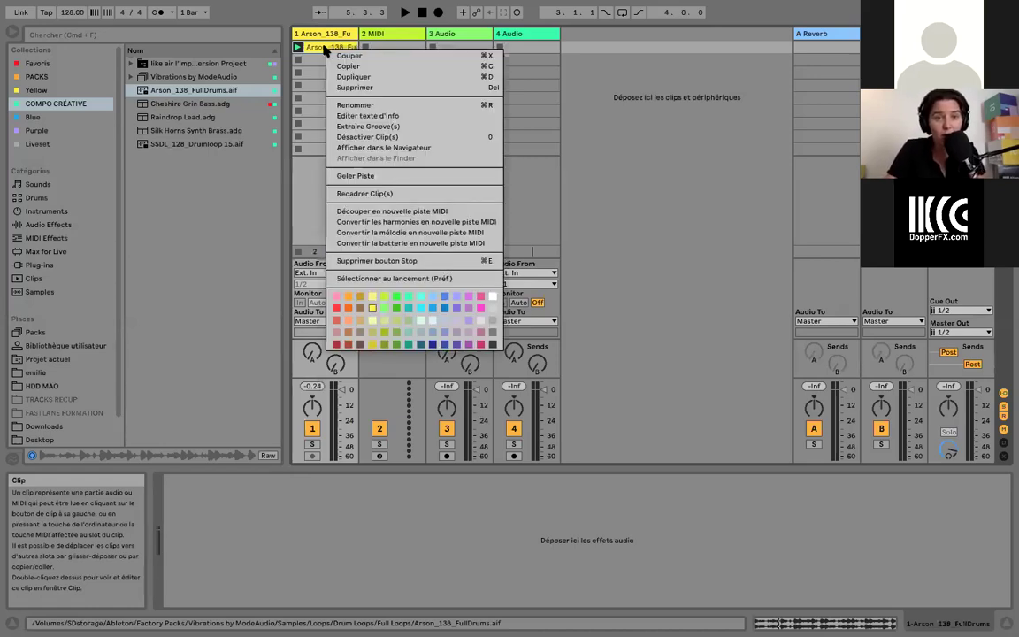
{"action": "left_click", "coordinate": [459, 218]}
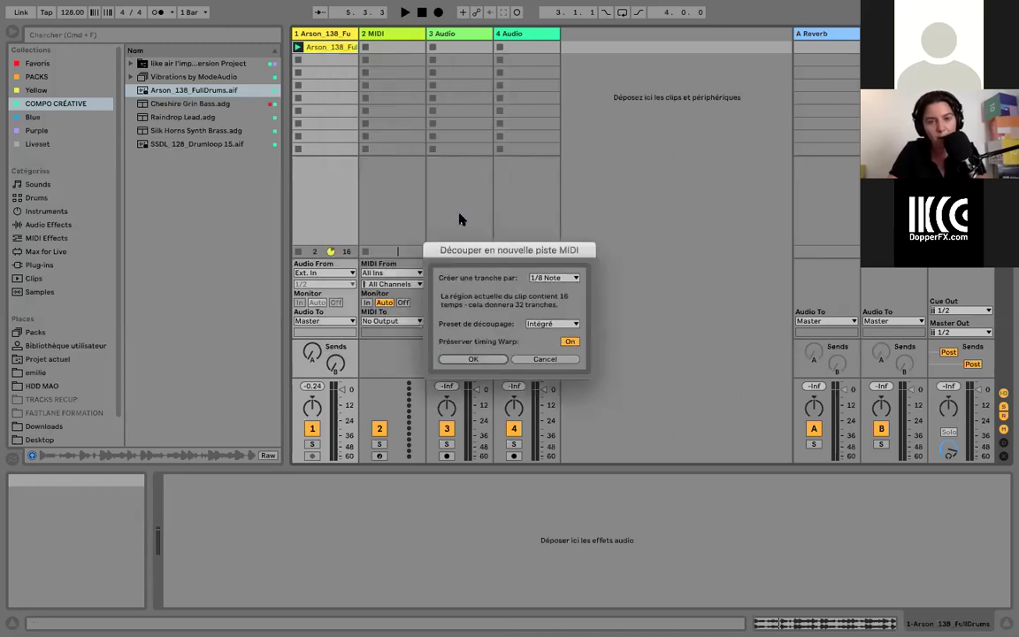
{"action": "left_click_drag", "start_coordinate": [528, 251], "coordinate": [527, 127]}
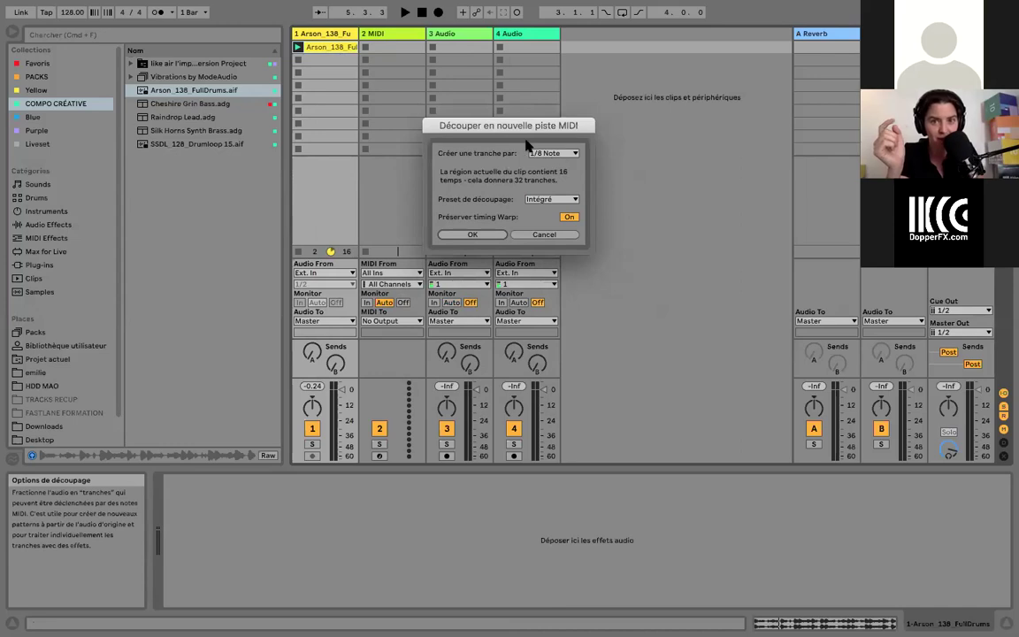
{"action": "left_click_drag", "start_coordinate": [526, 128], "coordinate": [495, 144]}
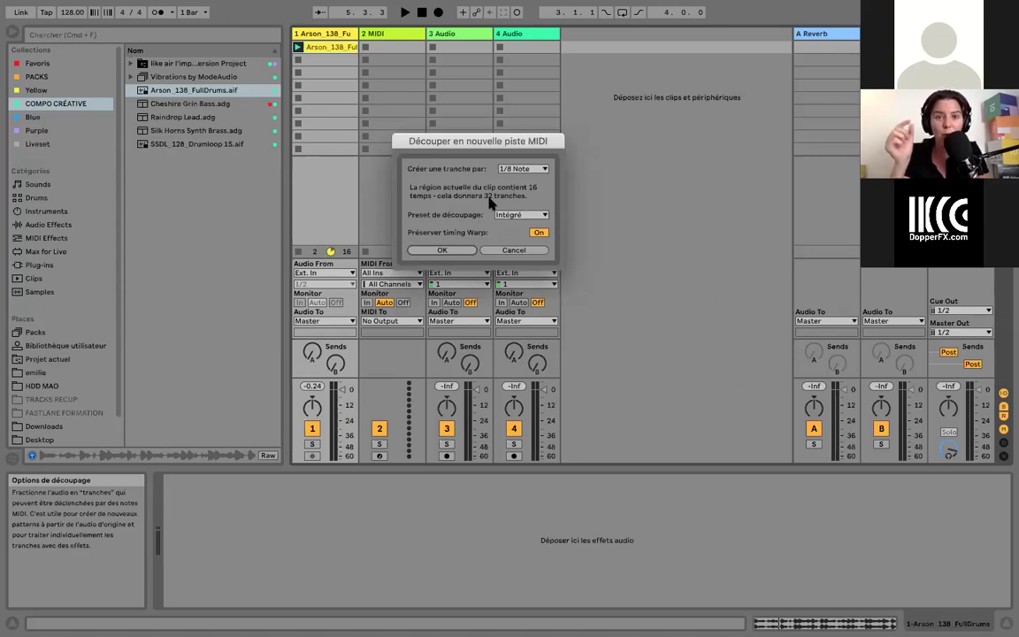
{"action": "left_click", "coordinate": [443, 252]}
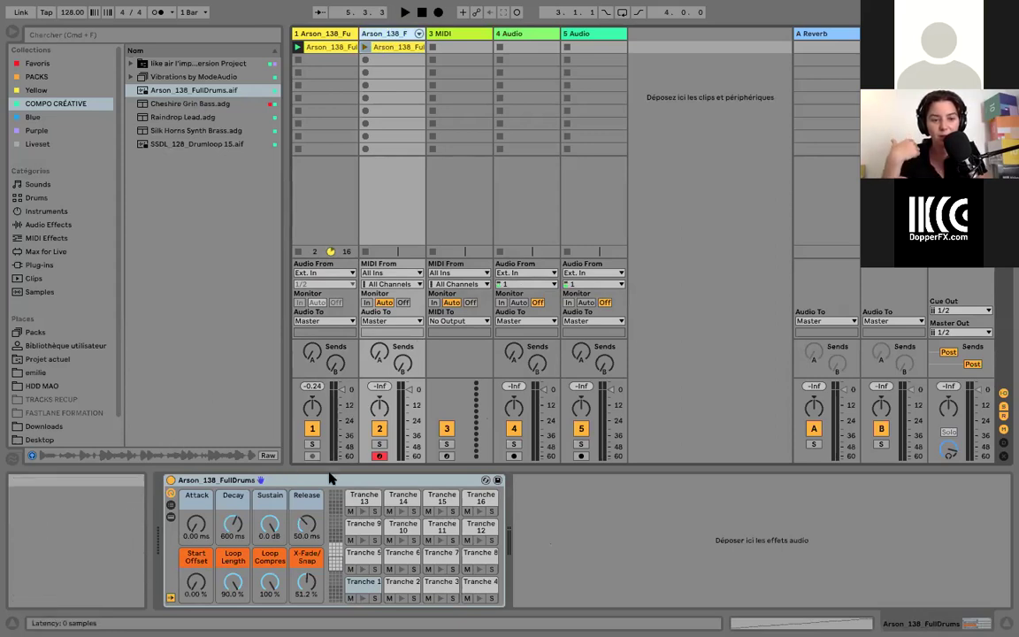
{"action": "left_click_drag", "start_coordinate": [231, 578], "coordinate": [230, 633]}
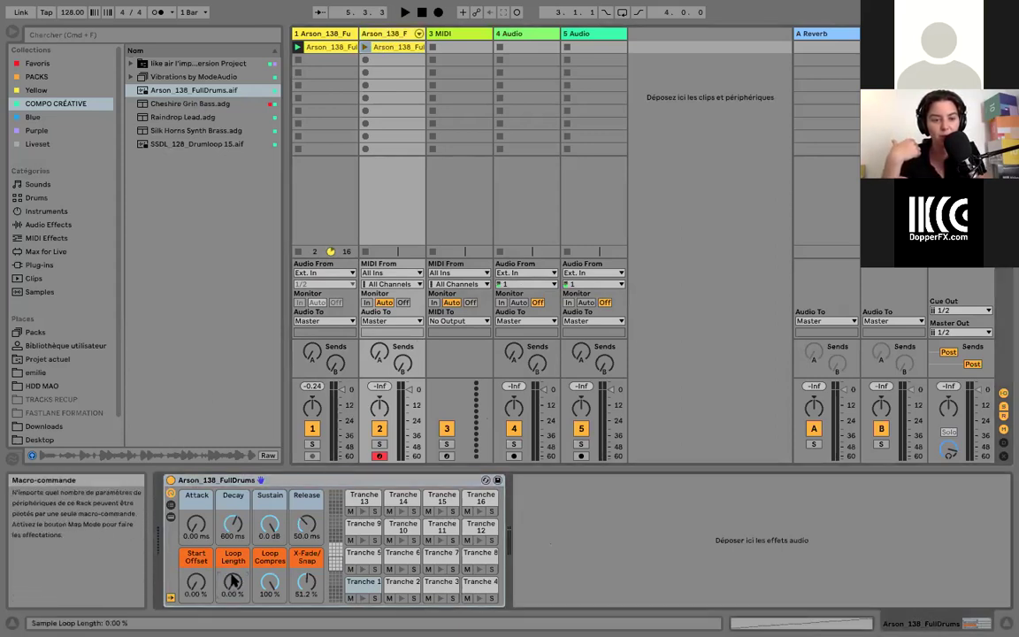
Compare the sliced MIDI clip with the original audio clip by muting each track in turn, and solo the sliced track
{"action": "left_click", "coordinate": [313, 430]}
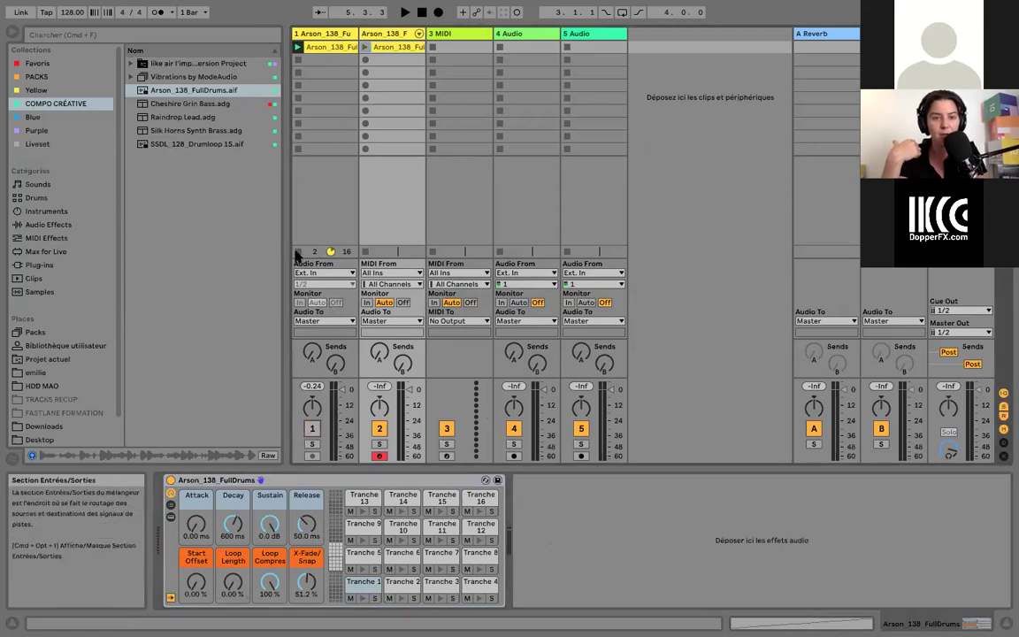
{"action": "left_click", "coordinate": [367, 48]}
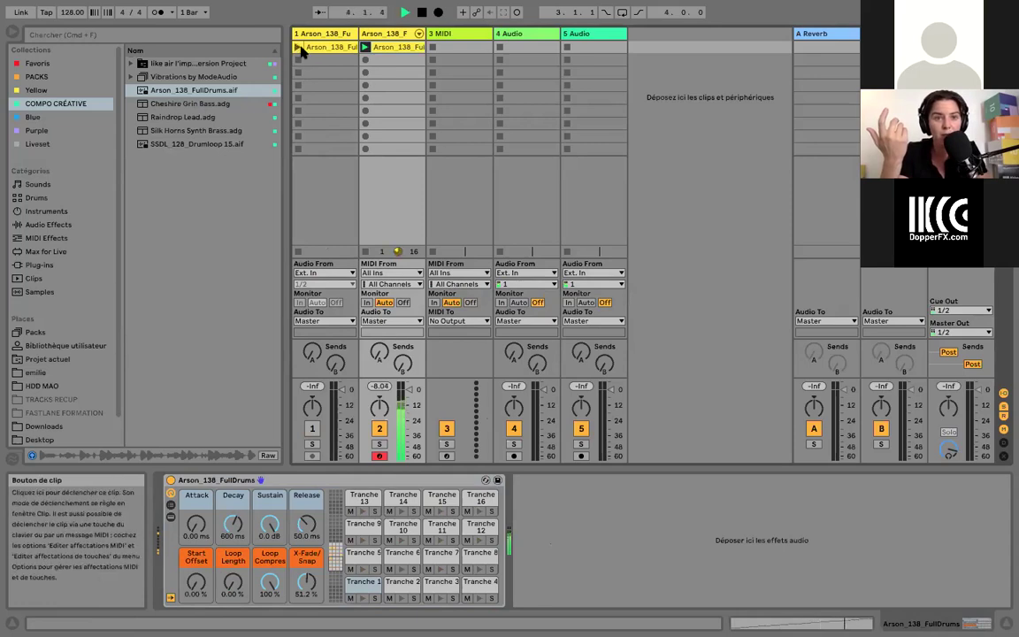
{"action": "left_click", "coordinate": [378, 429]}
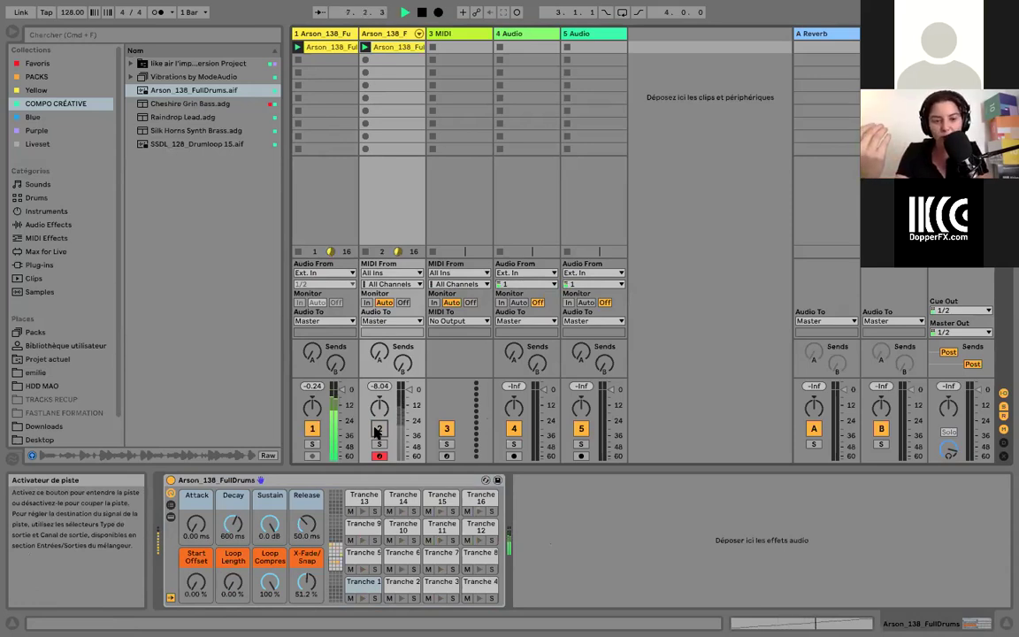
{"action": "left_click", "coordinate": [379, 444]}
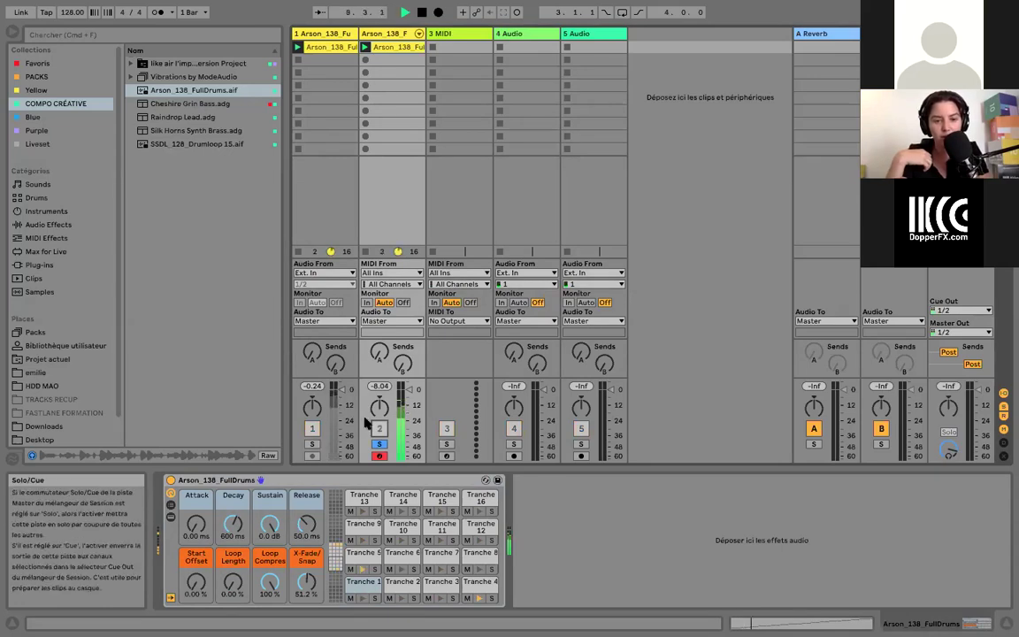
Open the sliced clip's notes and examine how they trigger the slices one after another
{"action": "double_click", "coordinate": [388, 47]}
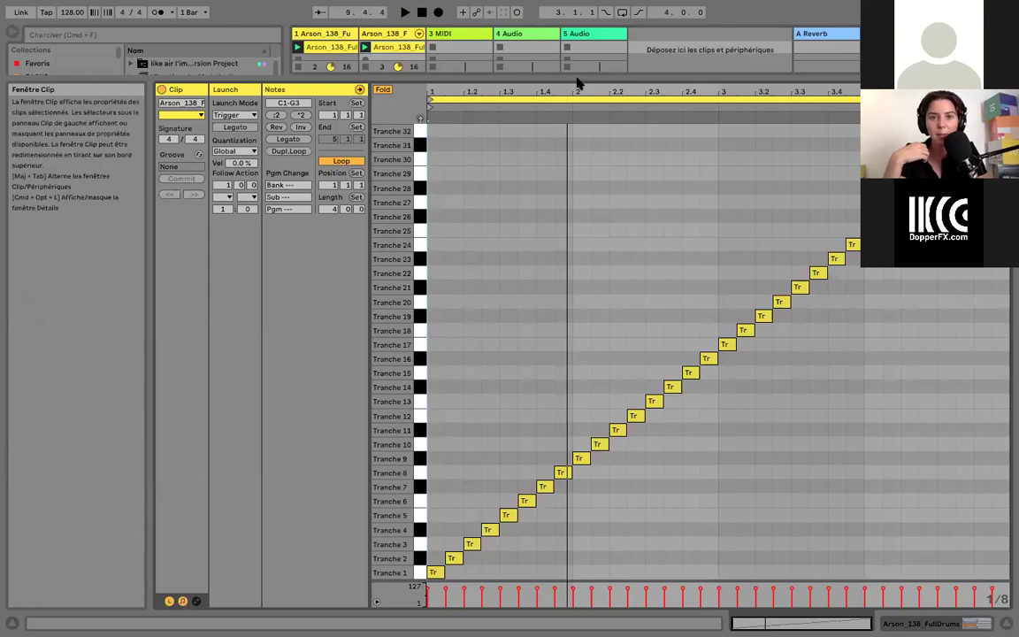
{"action": "left_click_drag", "start_coordinate": [599, 78], "coordinate": [601, 190]}
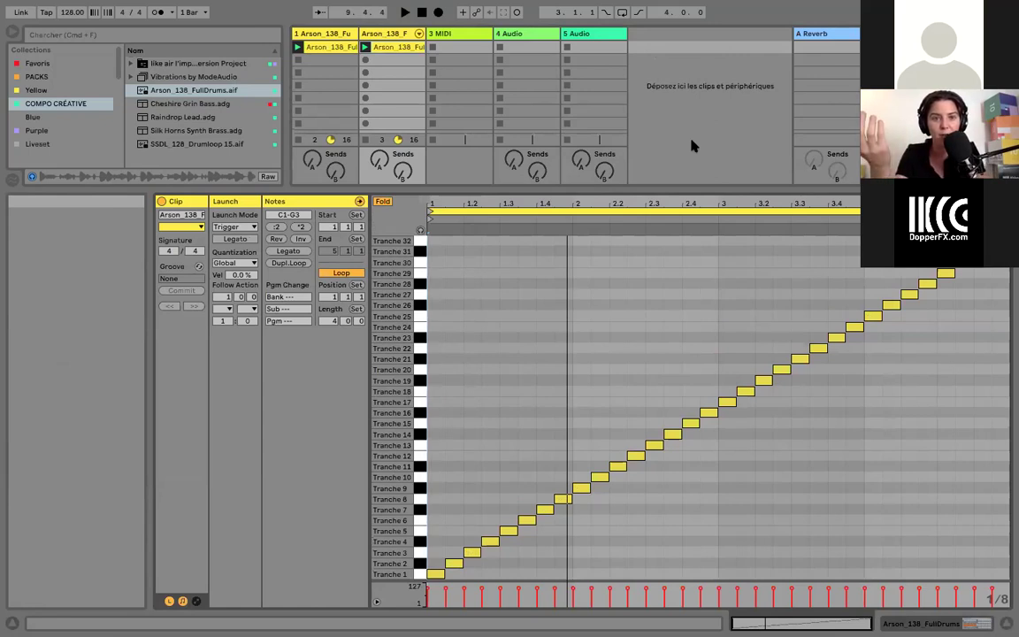
{"action": "key", "text": "space"}
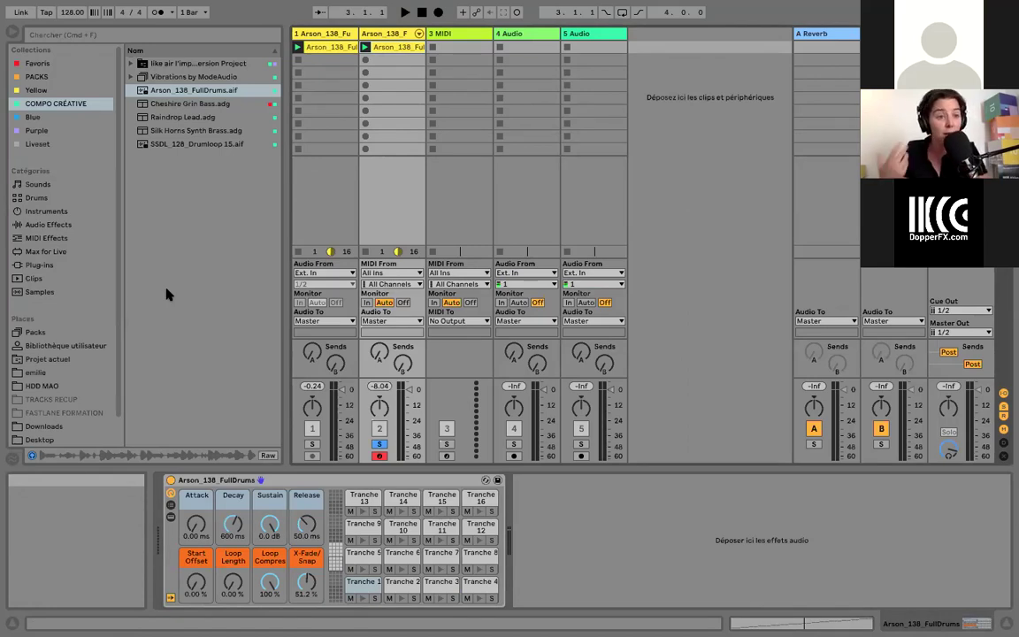
Add the Random MIDI effect before the sliced drum rack, with Choices at 24 and Sign set to Bi
{"action": "left_click", "coordinate": [51, 237]}
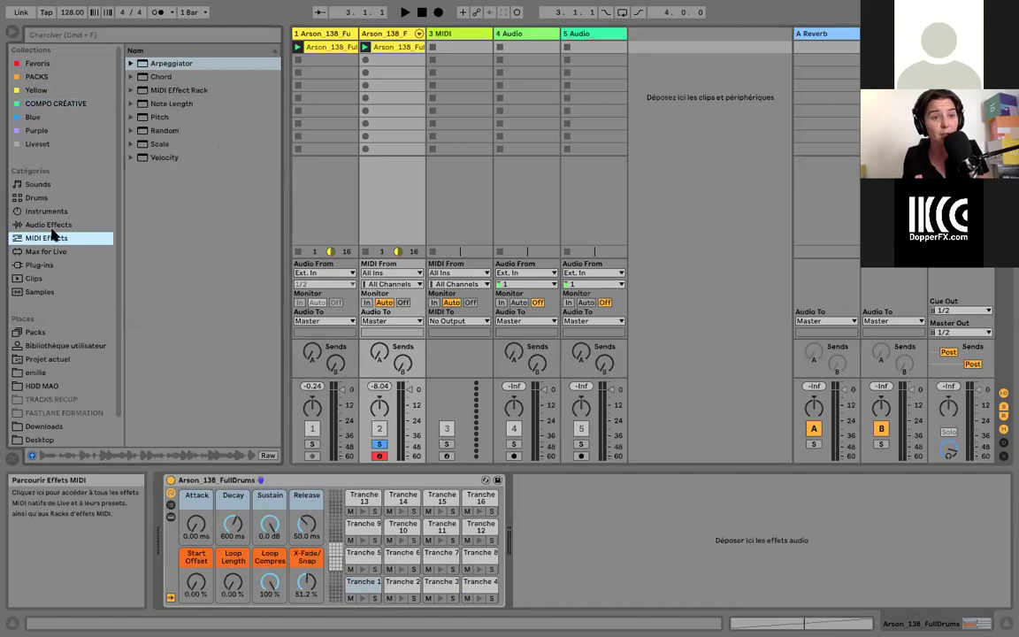
{"action": "left_click_drag", "start_coordinate": [176, 133], "coordinate": [162, 517]}
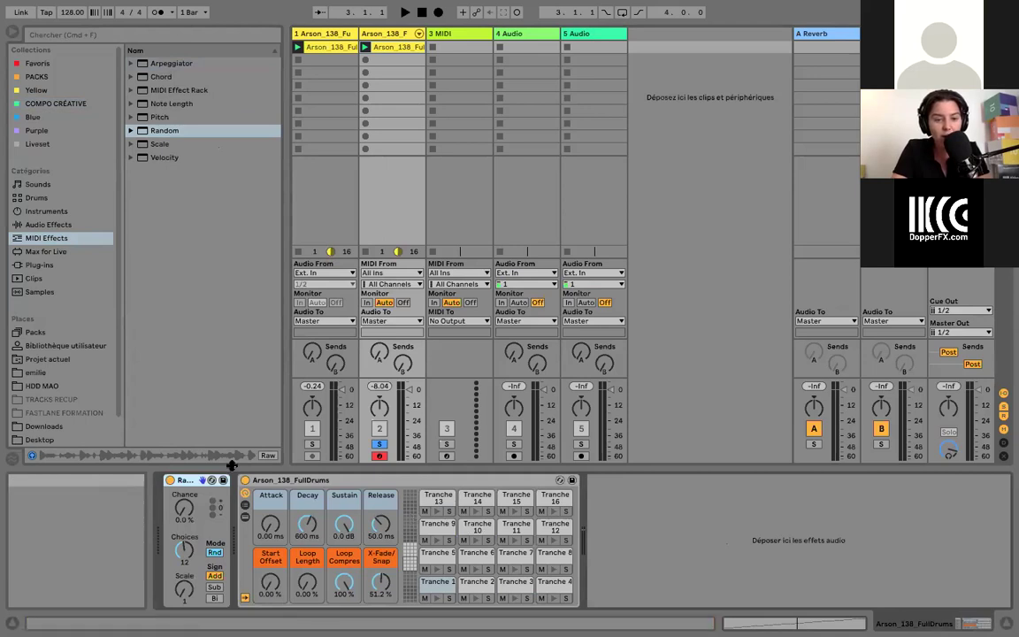
{"action": "left_click", "coordinate": [183, 545]}
{"action": "left_click_drag", "start_coordinate": [183, 545], "coordinate": [183, 551]}
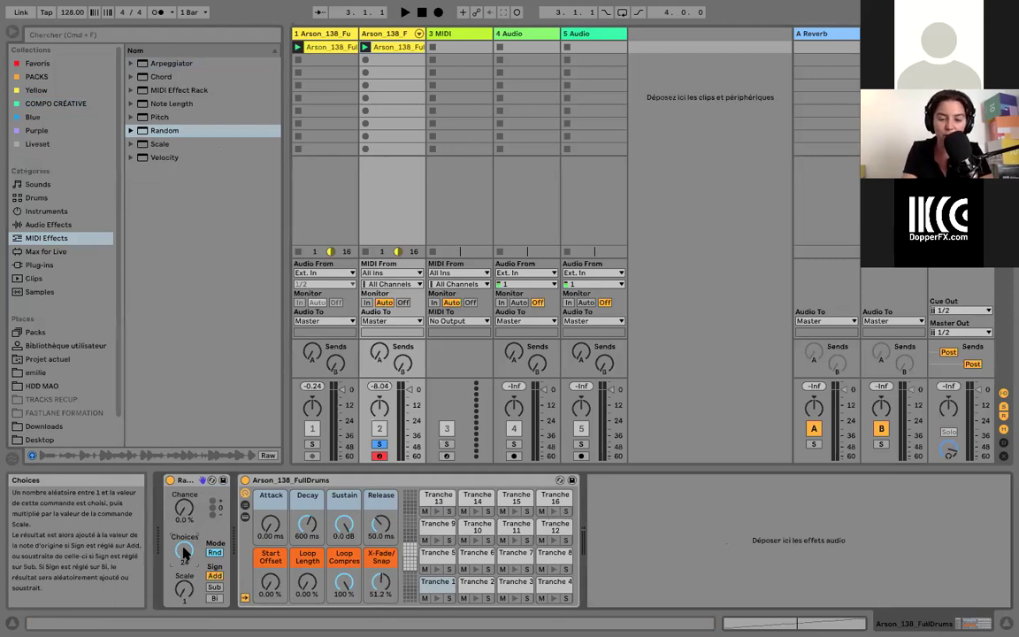
{"action": "left_click", "coordinate": [213, 599]}
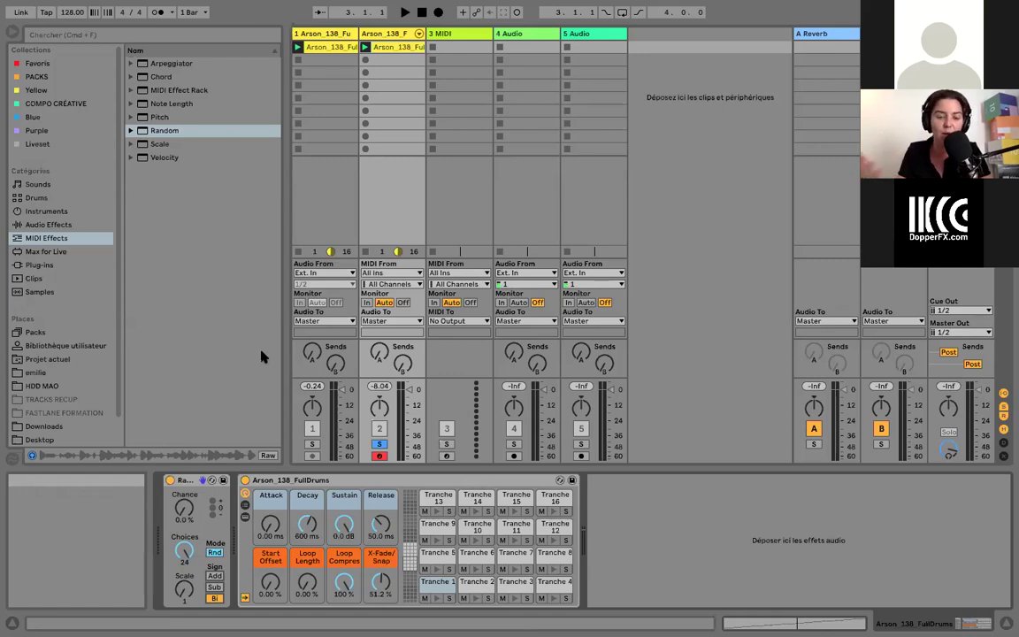
Audition the sliced loop with different Random Chance amounts, including 100 % and 32 %, and leave Chance at 40 %
{"action": "key", "text": "space"}
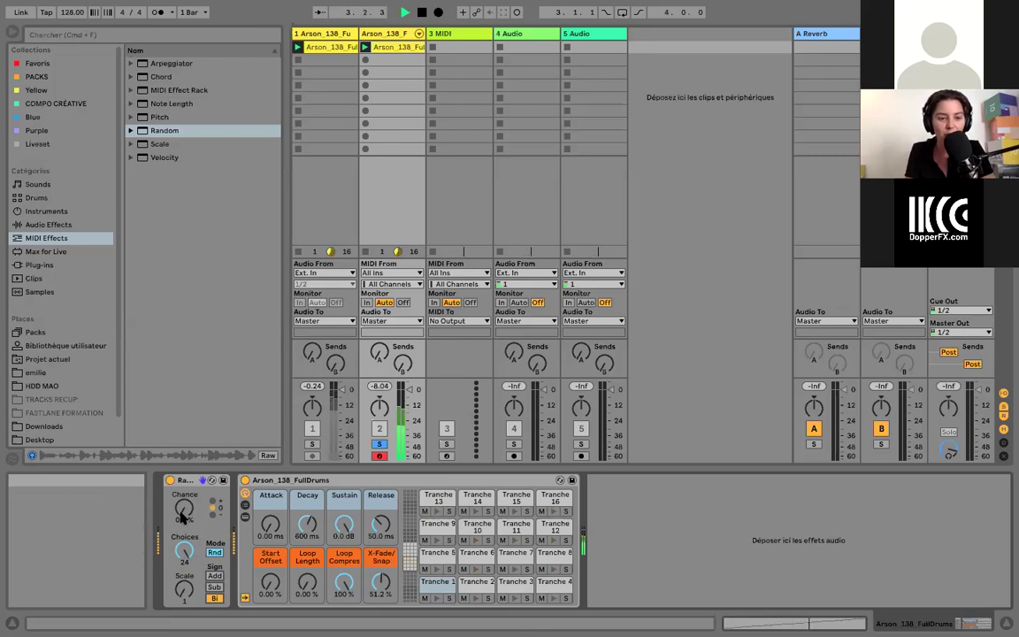
{"action": "left_click_drag", "start_coordinate": [184, 507], "coordinate": [184, 483]}
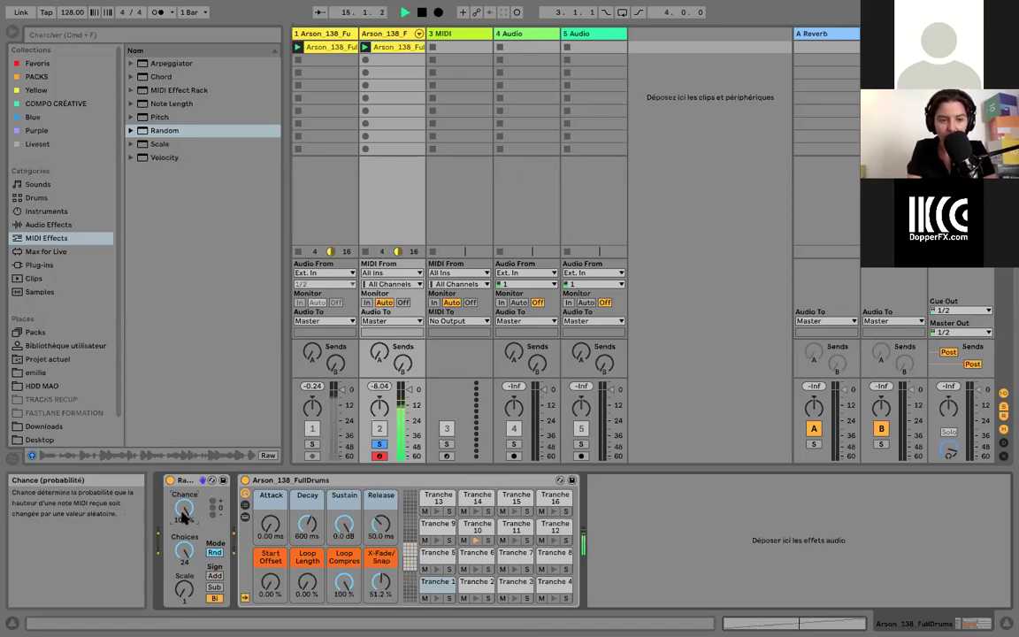
{"action": "left_click_drag", "start_coordinate": [183, 517], "coordinate": [183, 575]}
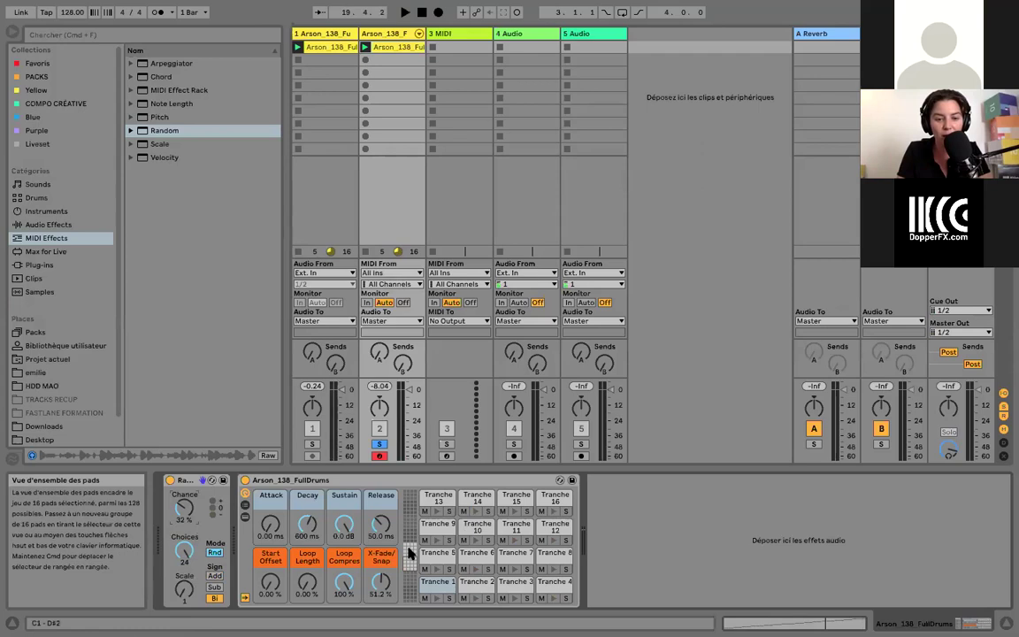
{"action": "left_click_drag", "start_coordinate": [410, 536], "coordinate": [406, 569]}
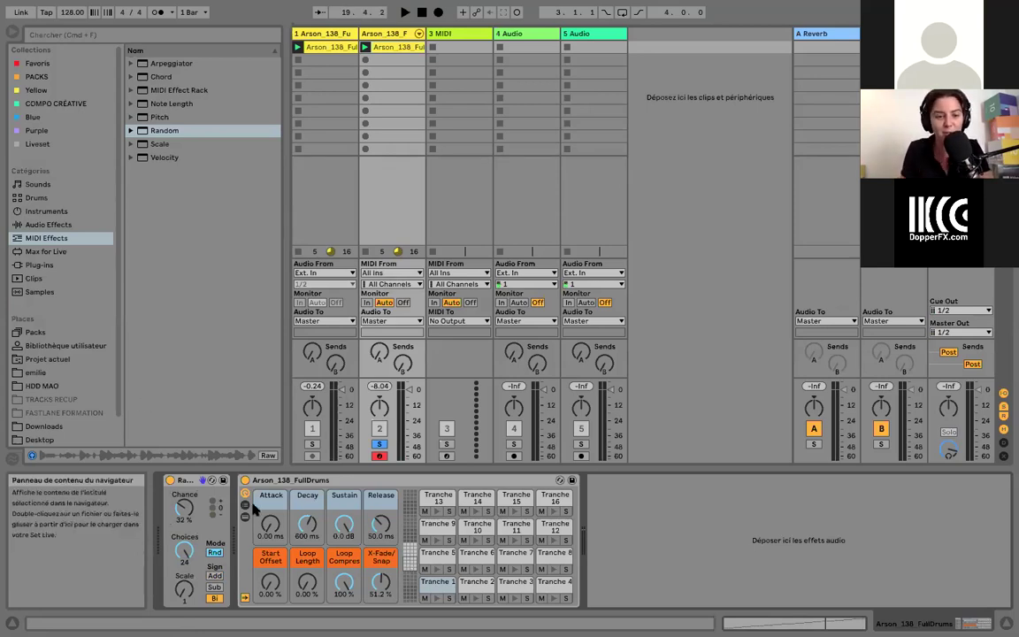
{"action": "key", "text": "space"}
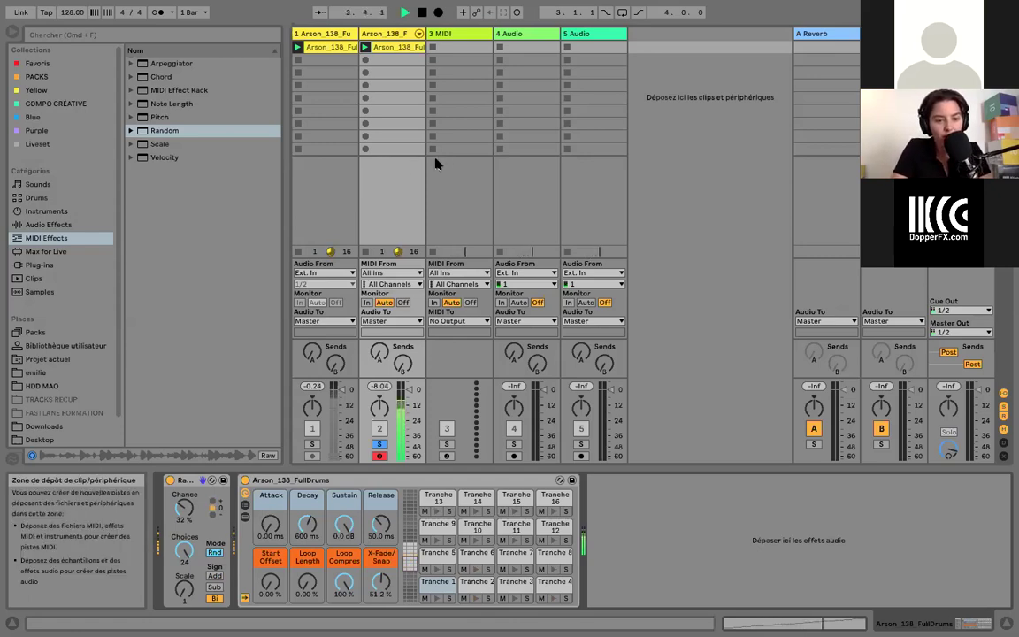
{"action": "left_click_drag", "start_coordinate": [184, 508], "coordinate": [184, 500]}
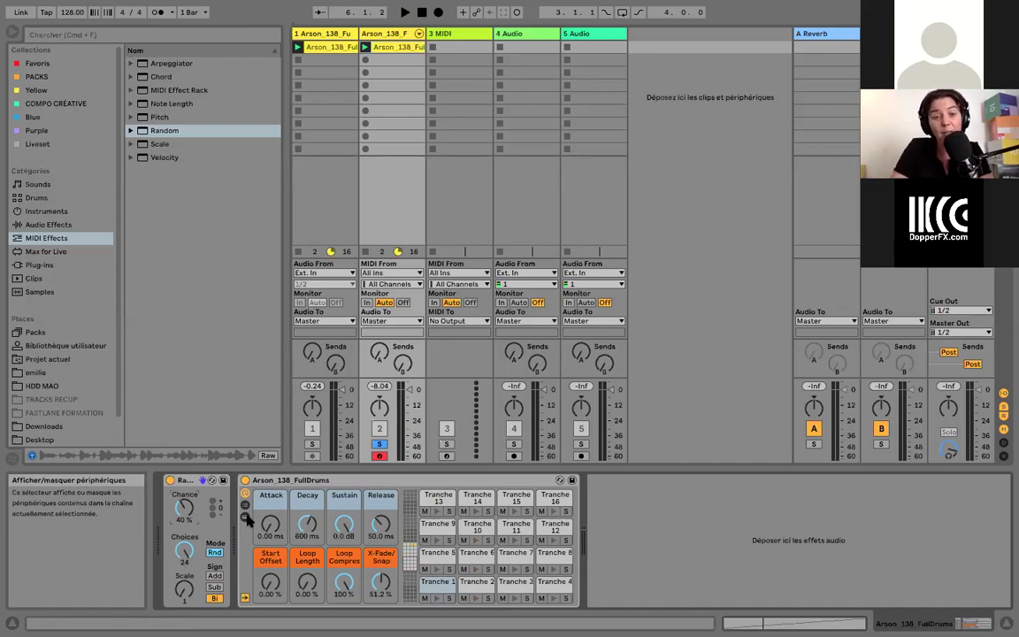
Set the MIDI input of track 3 to the Arson 138 FullDrums track
{"action": "left_click", "coordinate": [459, 39]}
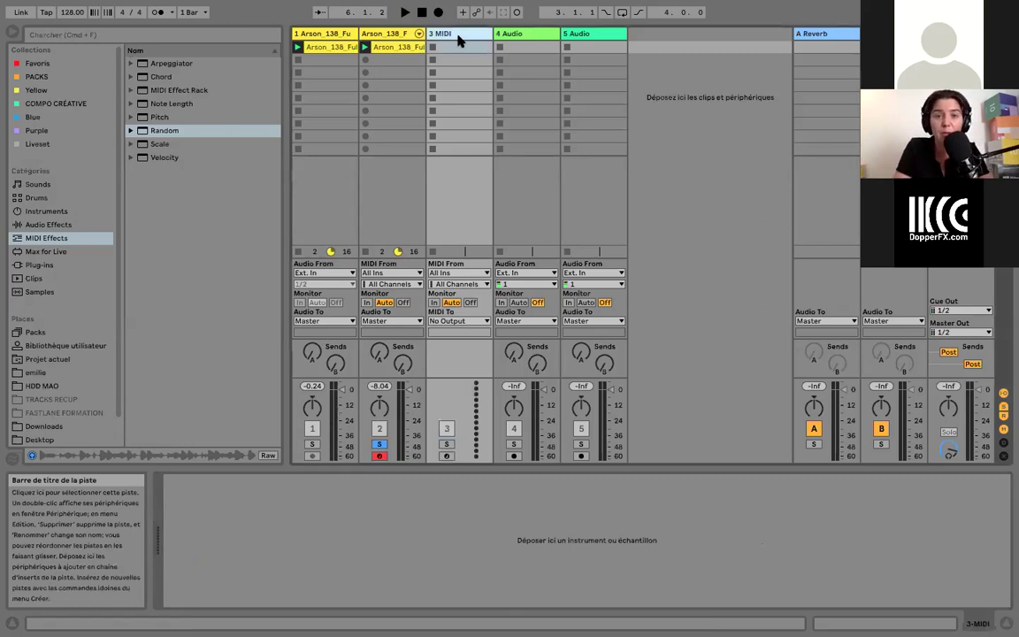
{"action": "left_click", "coordinate": [471, 274]}
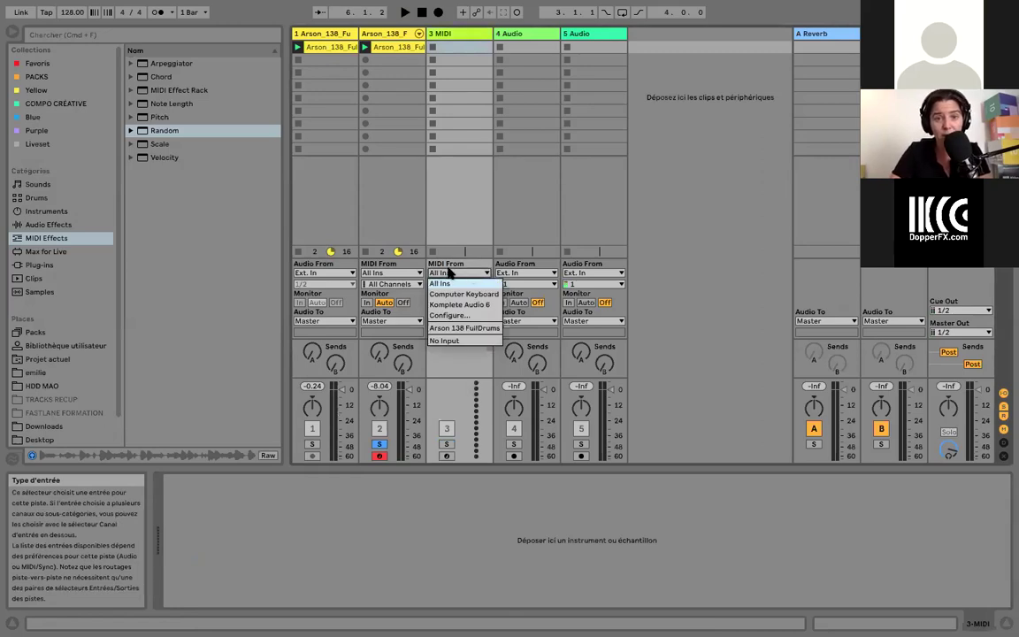
{"action": "left_click", "coordinate": [469, 329]}
{"action": "left_click", "coordinate": [434, 303]}
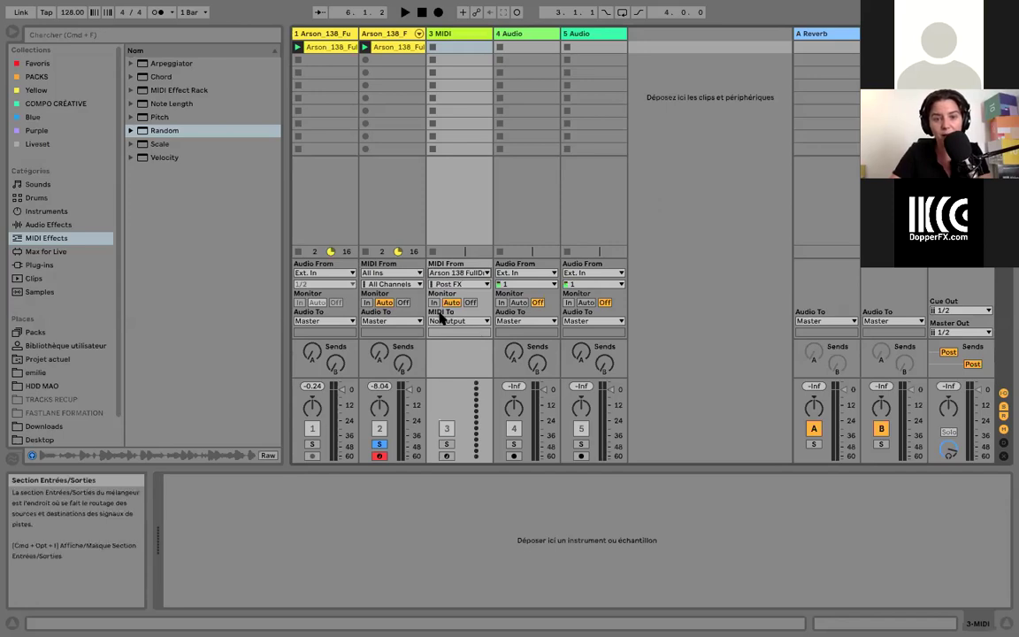
Arm track 3 with its monitor set to In, and record the randomised MIDI into its first clip slot
{"action": "left_click", "coordinate": [447, 457]}
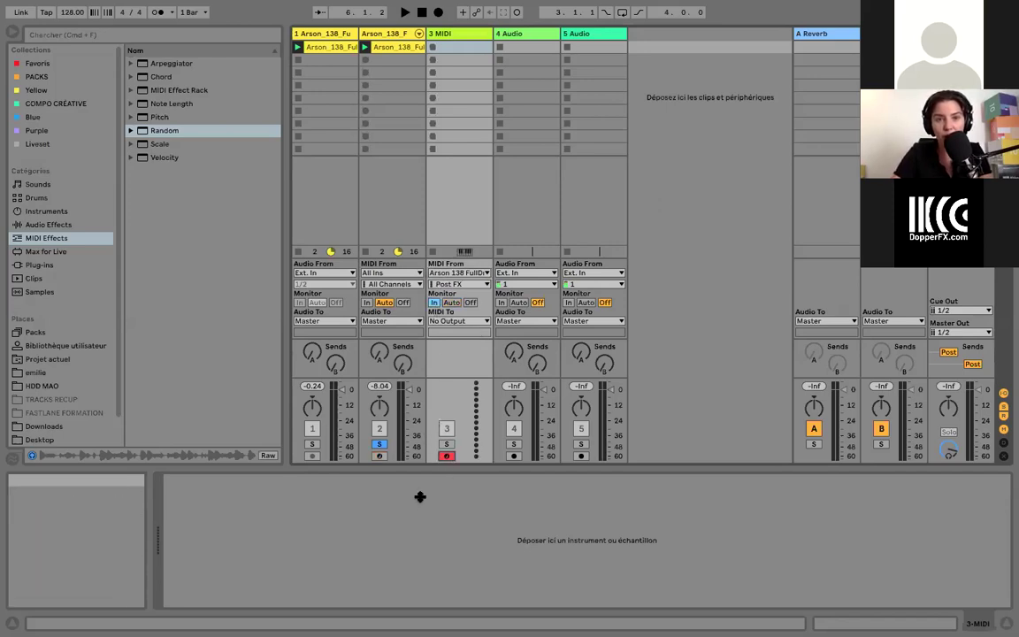
{"action": "left_click", "coordinate": [433, 48]}
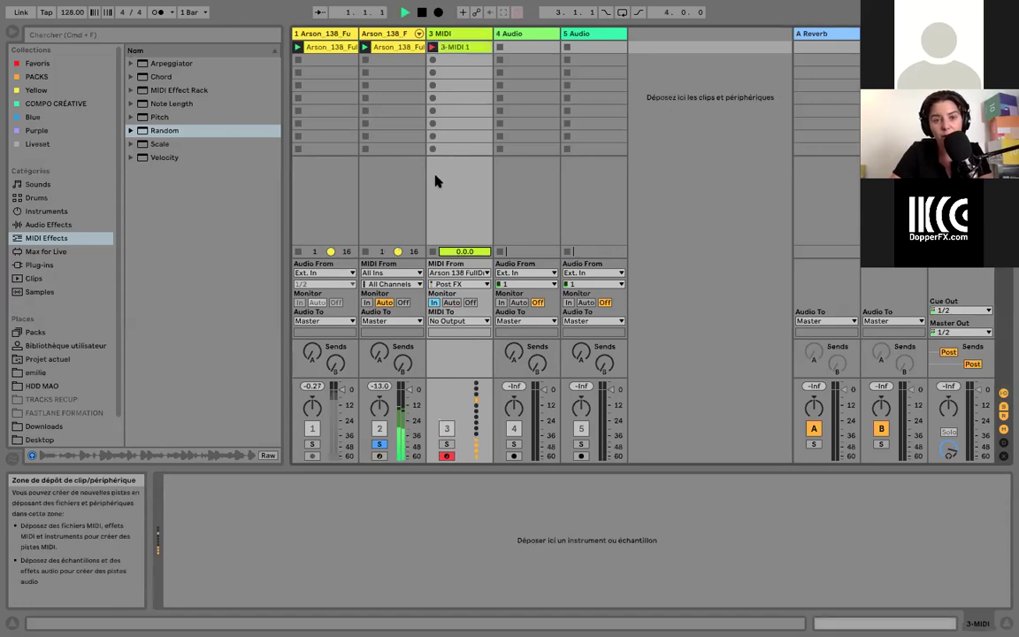
{"action": "double_click", "coordinate": [460, 47]}
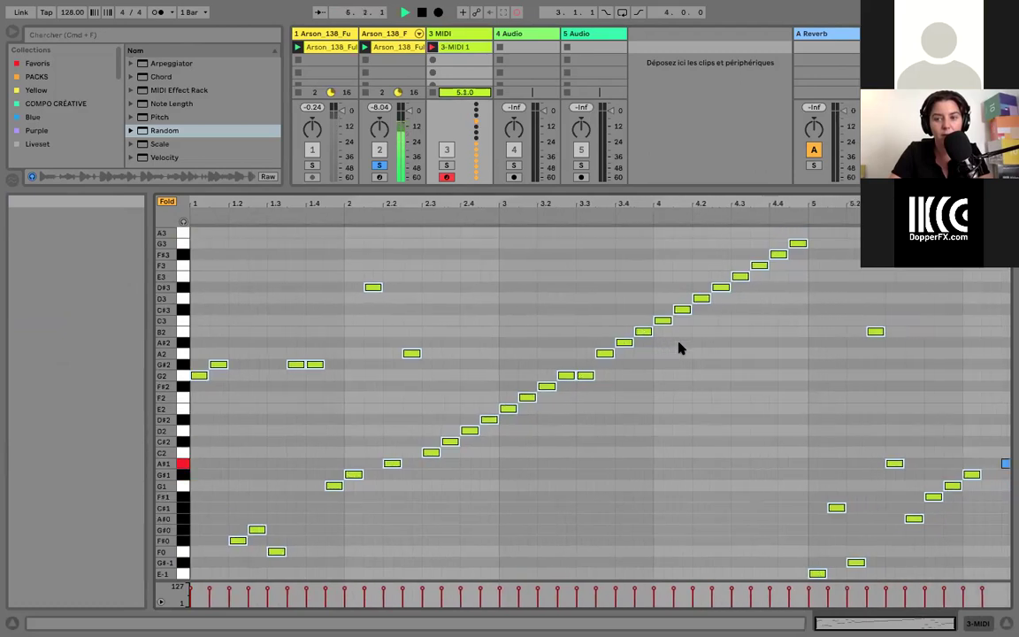
{"action": "left_click", "coordinate": [452, 73]}
{"action": "key", "text": "space"}
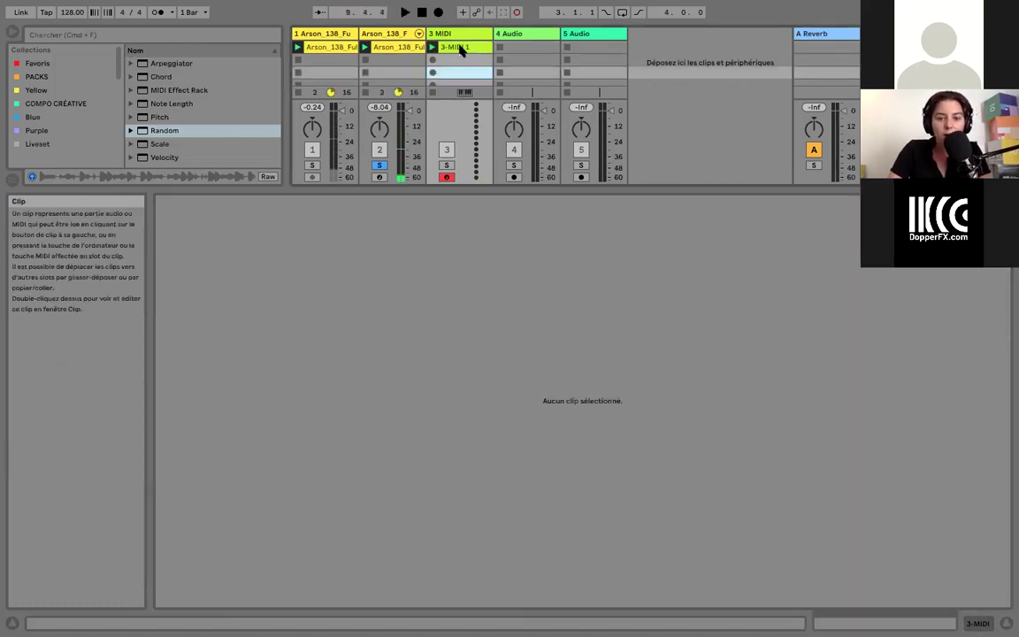
Set the recorded clip's start and loop position to bar 5 and its loop length to 4 bars
{"action": "left_click", "coordinate": [460, 50]}
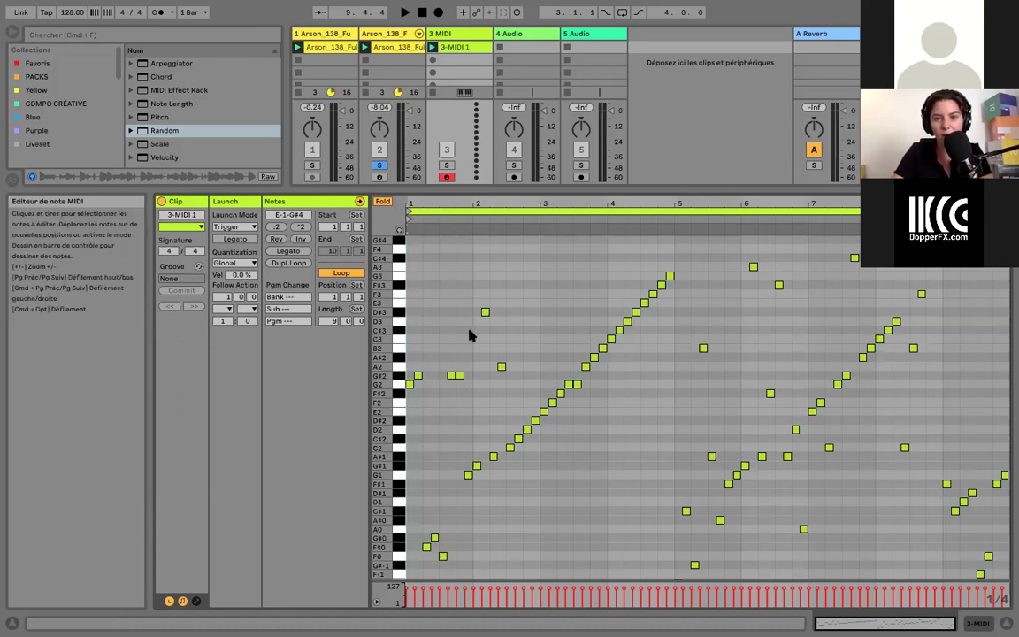
{"action": "left_click_drag", "start_coordinate": [409, 210], "coordinate": [678, 219]}
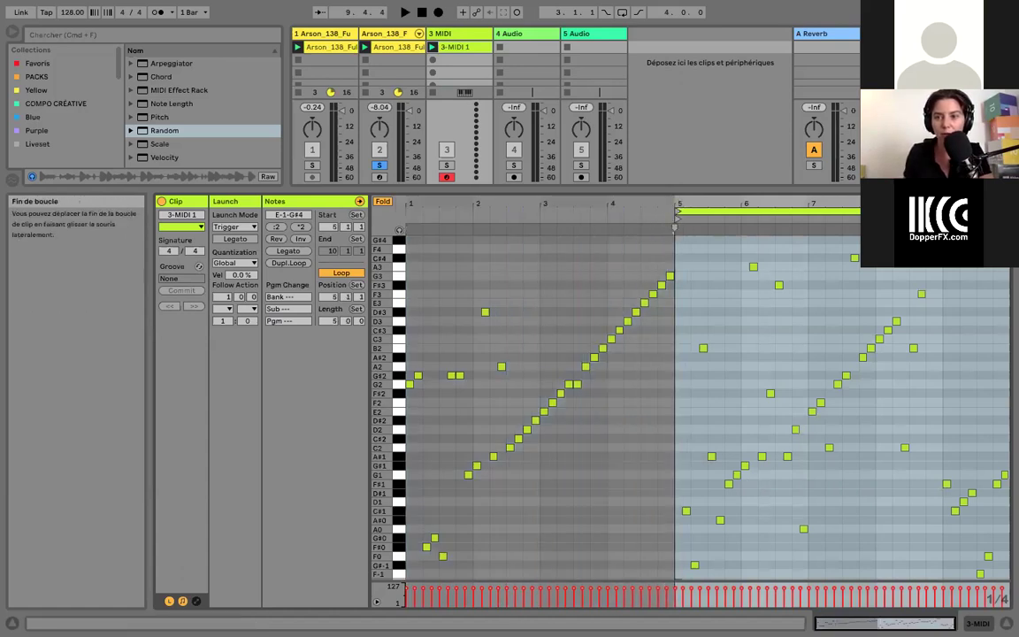
{"action": "left_click_drag", "start_coordinate": [1007, 211], "coordinate": [943, 212]}
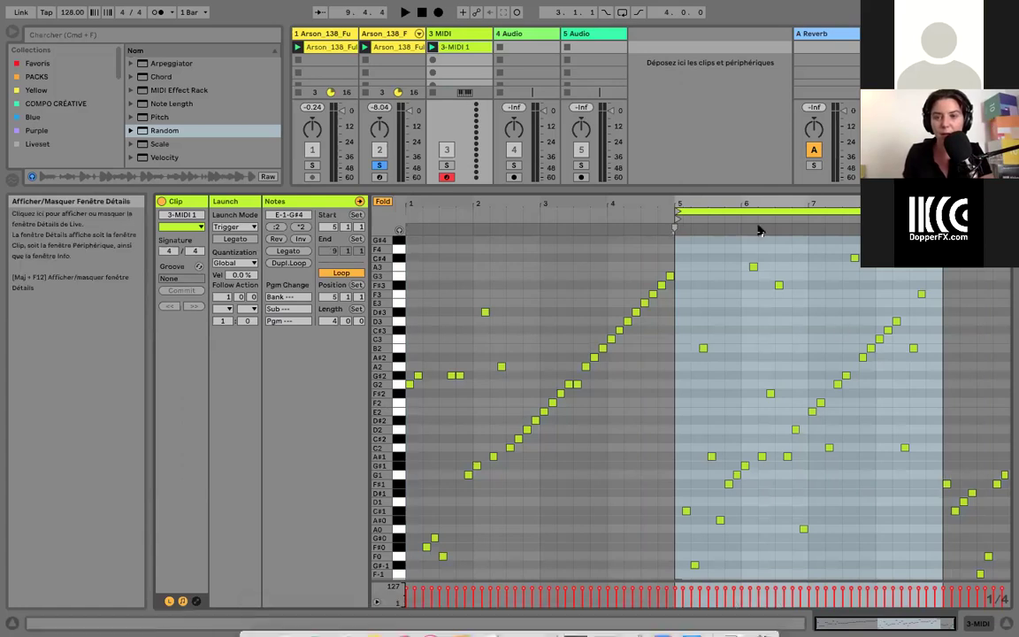
Move the recorded clip to the sliced drum track's second slot and turn off the Random effect on that track
{"action": "left_click_drag", "start_coordinate": [694, 189], "coordinate": [670, 432]}
{"action": "left_click_drag", "start_coordinate": [462, 46], "coordinate": [389, 60]}
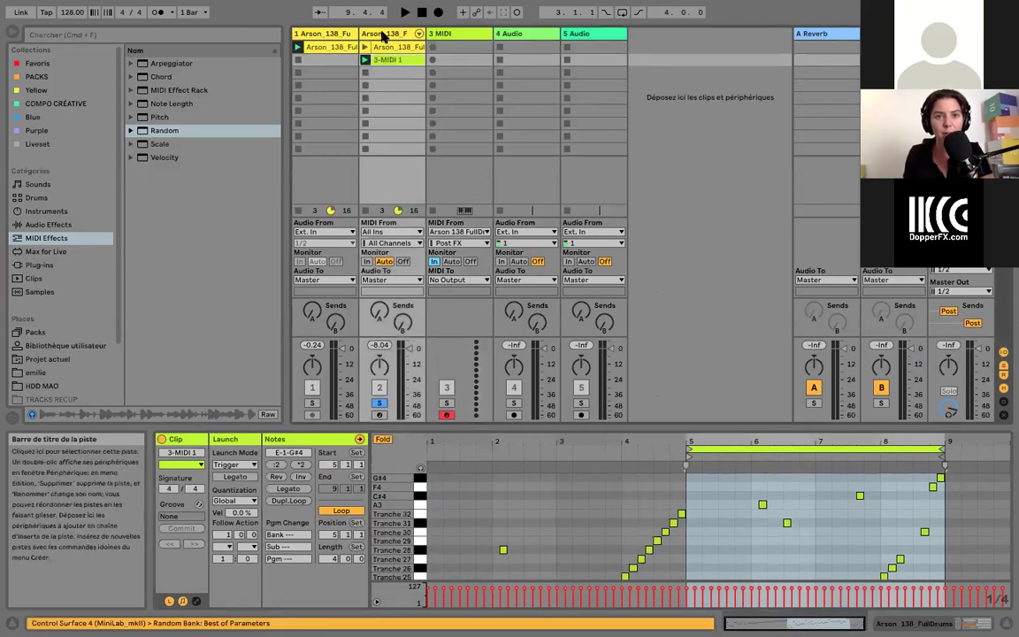
{"action": "left_click", "coordinate": [916, 624]}
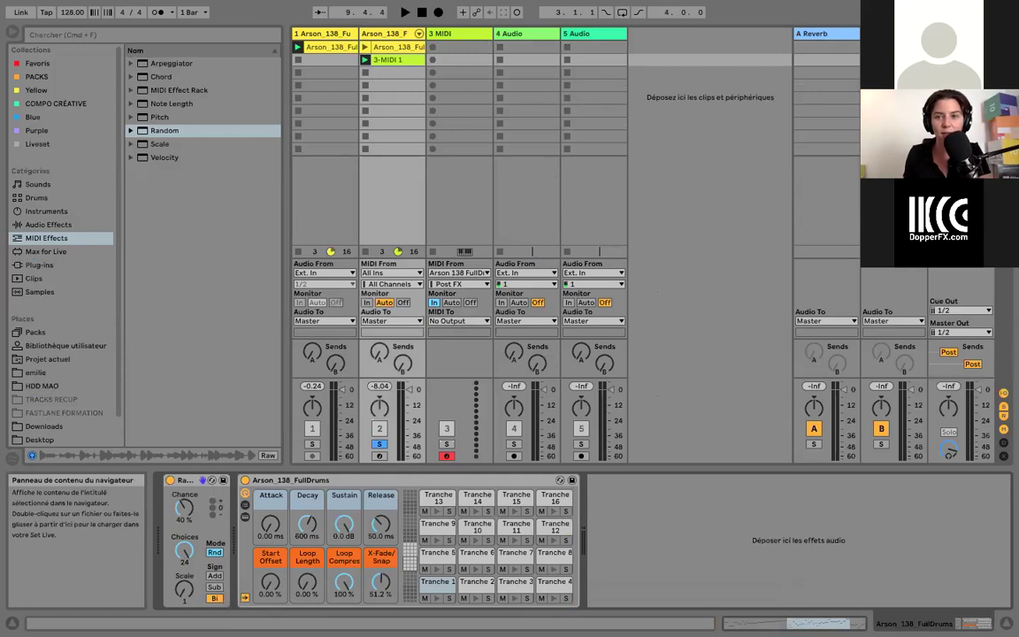
{"action": "left_click", "coordinate": [169, 481]}
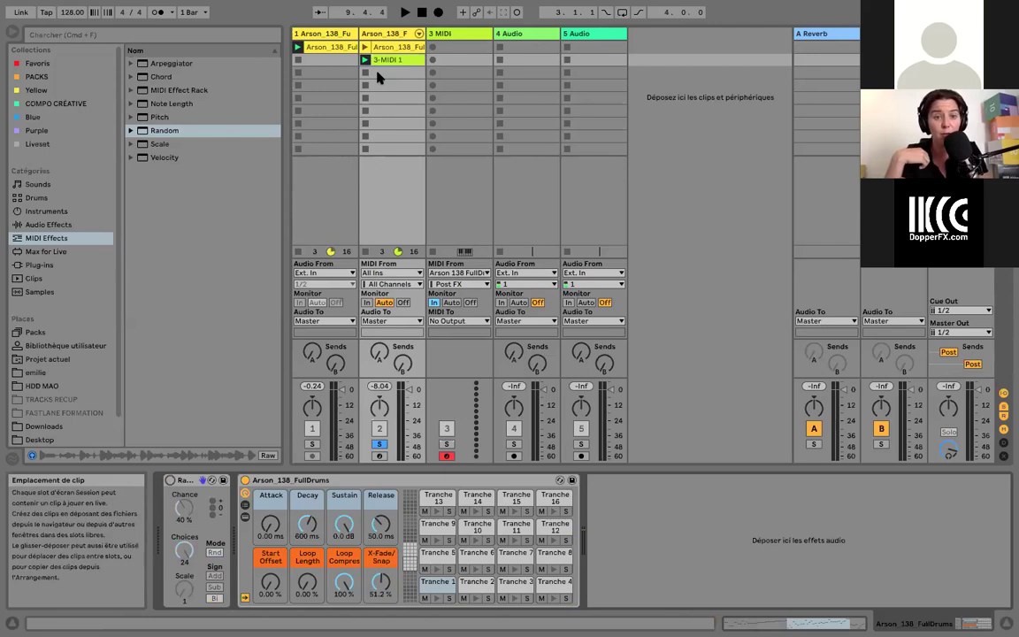
Play the recorded clip on the sliced drum track and examine its notes in the enlarged note editor
{"action": "key", "text": "space"}
{"action": "double_click", "coordinate": [398, 62]}
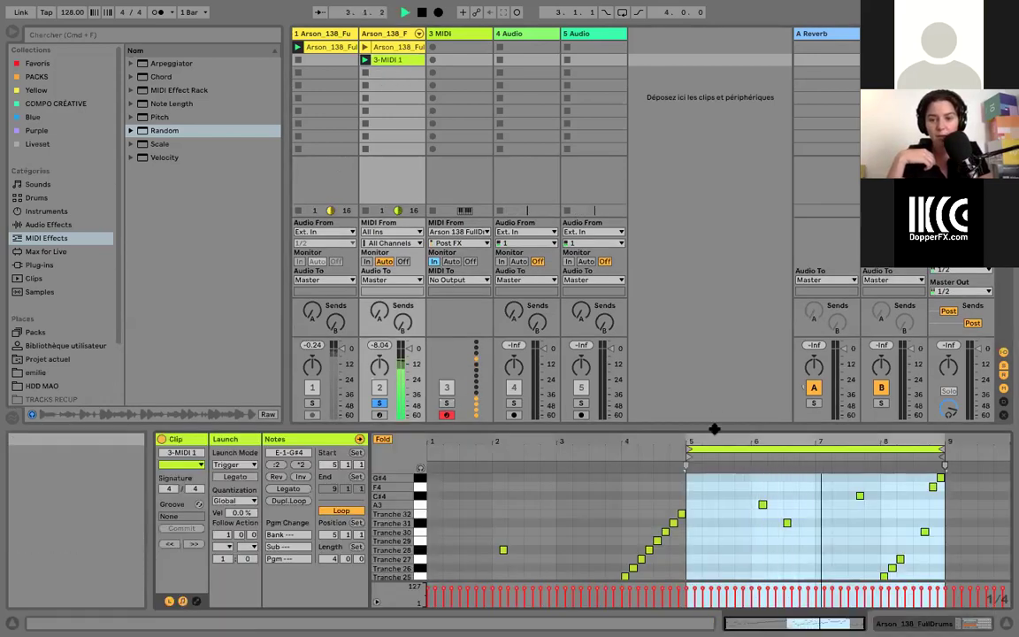
{"action": "left_click_drag", "start_coordinate": [714, 428], "coordinate": [715, 594]}
{"action": "left_click", "coordinate": [758, 623]}
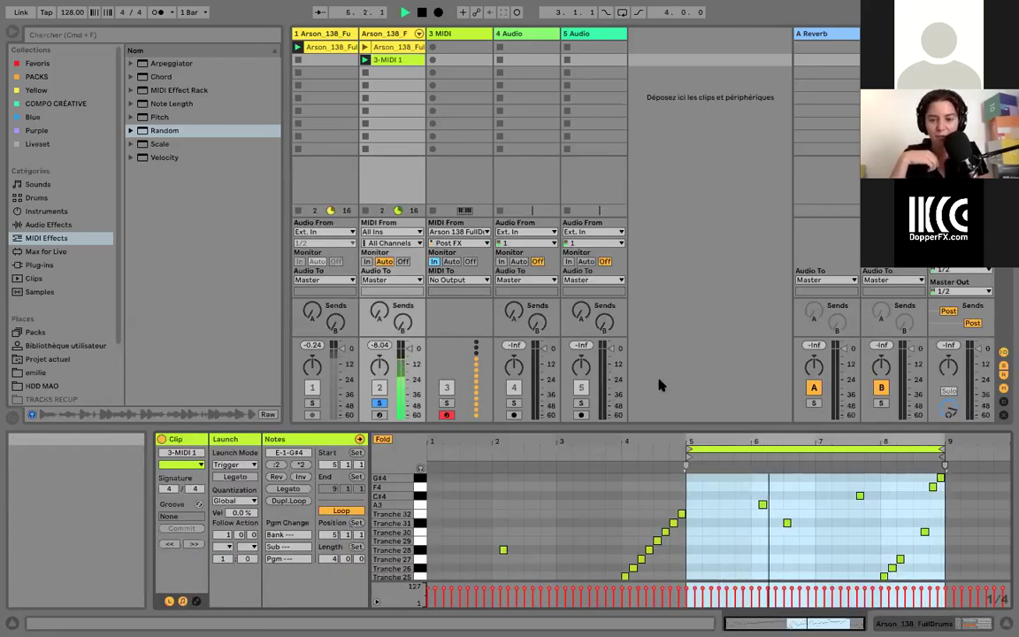
{"action": "left_click_drag", "start_coordinate": [712, 430], "coordinate": [687, 82]}
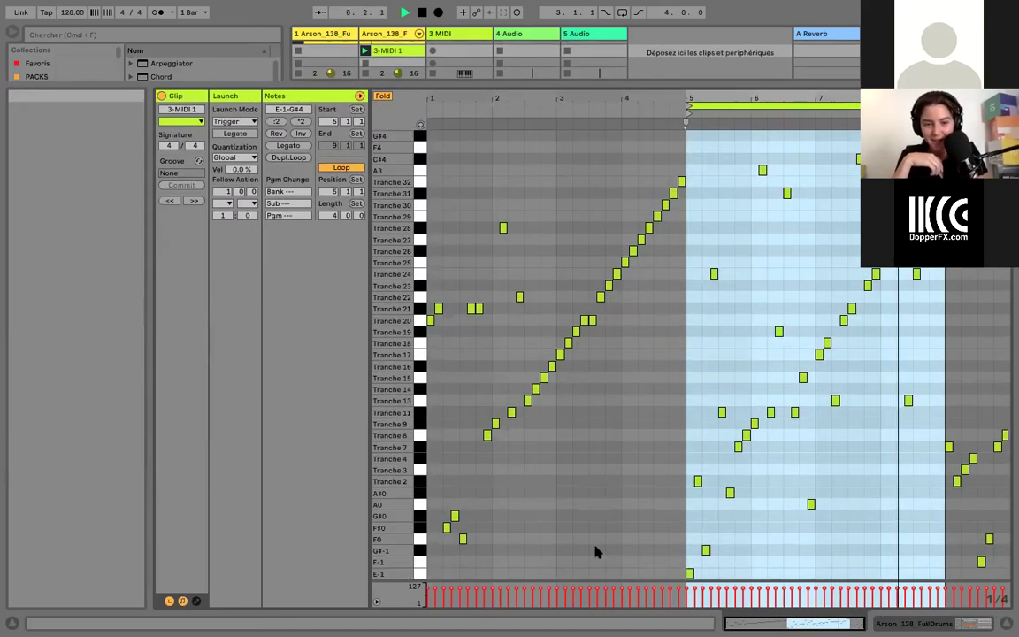
Turn on note preview, raise the first note of bar 5 to F#1 (Tranche 7), and play the clip to check it
{"action": "left_click", "coordinate": [689, 572]}
{"action": "key", "text": "space"}
{"action": "key", "text": "Up"}
{"action": "left_click", "coordinate": [421, 124]}
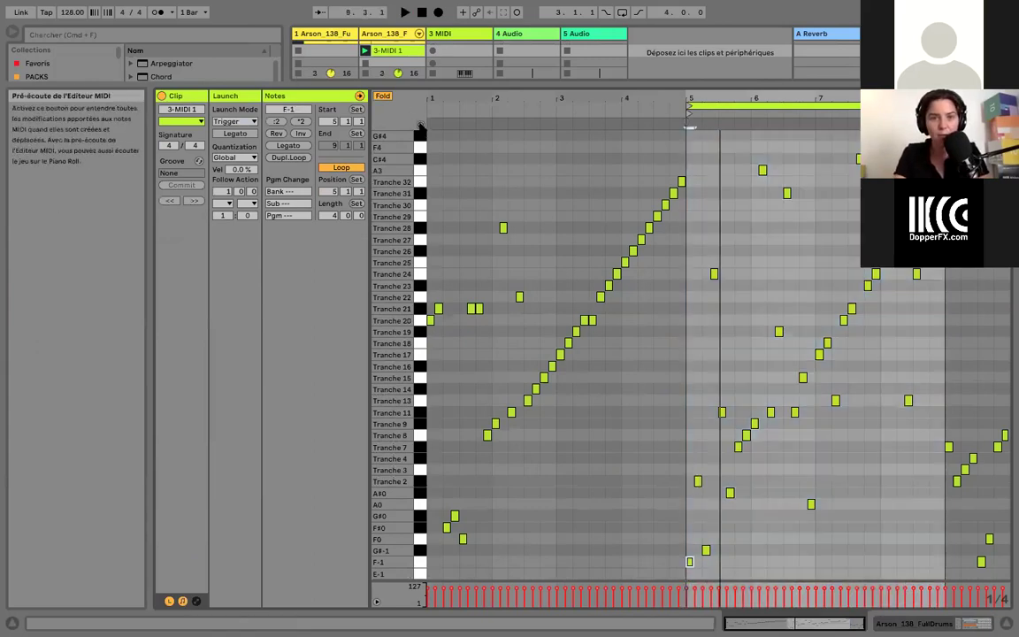
{"action": "key", "text": "Up"}
{"action": "key", "text": "Up"}
{"action": "key", "text": "Up"}
{"action": "key", "text": "Up"}
{"action": "key", "text": "Up"}
{"action": "key", "text": "Up"}
{"action": "key", "text": "Up"}
{"action": "key", "text": "Up"}
{"action": "key", "text": "Up"}
{"action": "key", "text": "Up"}
{"action": "key", "text": "Up"}
{"action": "key", "text": "Up"}
{"action": "key", "text": "Up"}
{"action": "key", "text": "Up"}
{"action": "key", "text": "Up"}
{"action": "key", "text": "Up"}
{"action": "key", "text": "Up"}
{"action": "key", "text": "Up"}
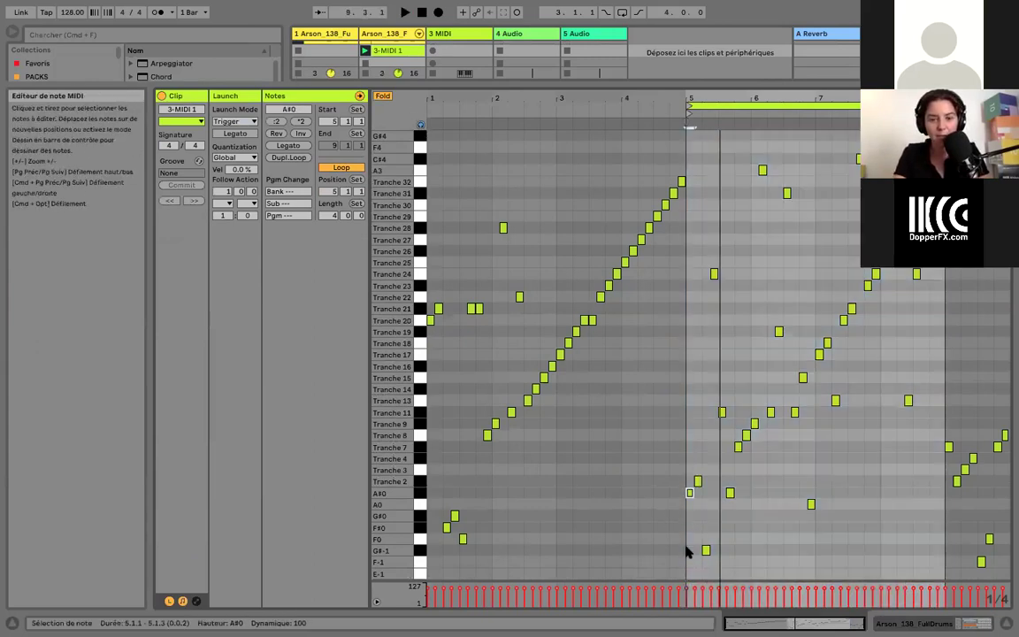
{"action": "key", "text": "Up"}
{"action": "key", "text": "Up"}
{"action": "key", "text": "Up"}
{"action": "key", "text": "Up"}
{"action": "key", "text": "Up"}
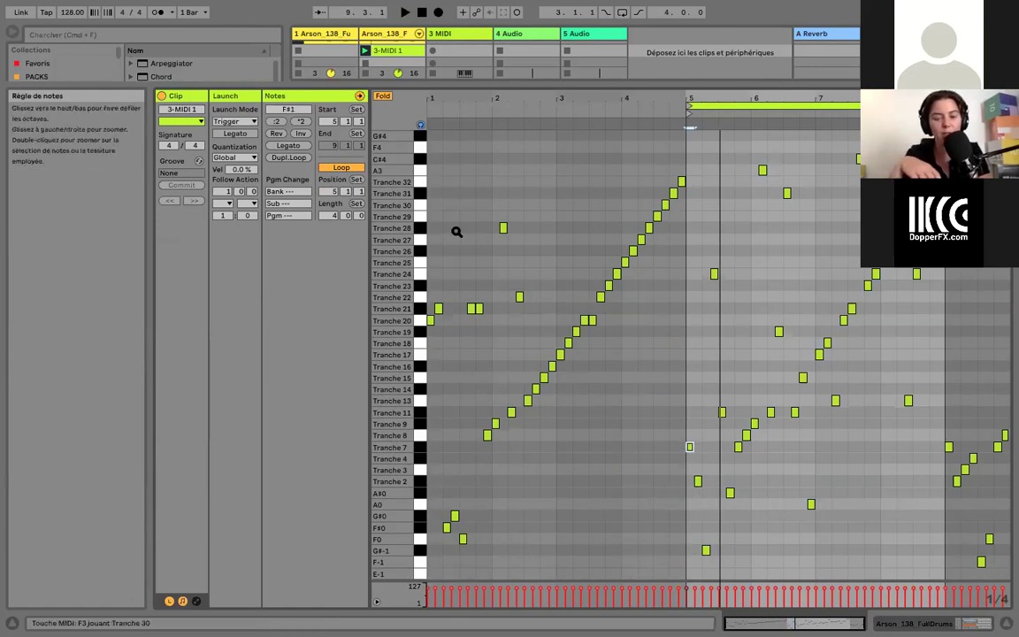
{"action": "key", "text": "space"}
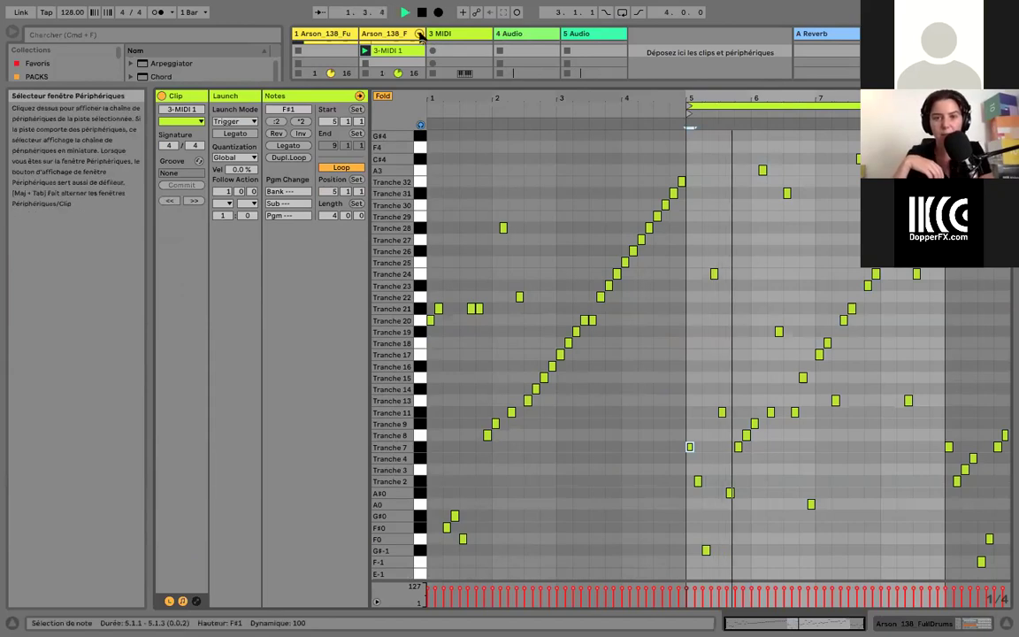
{"action": "left_click_drag", "start_coordinate": [522, 83], "coordinate": [495, 475]}
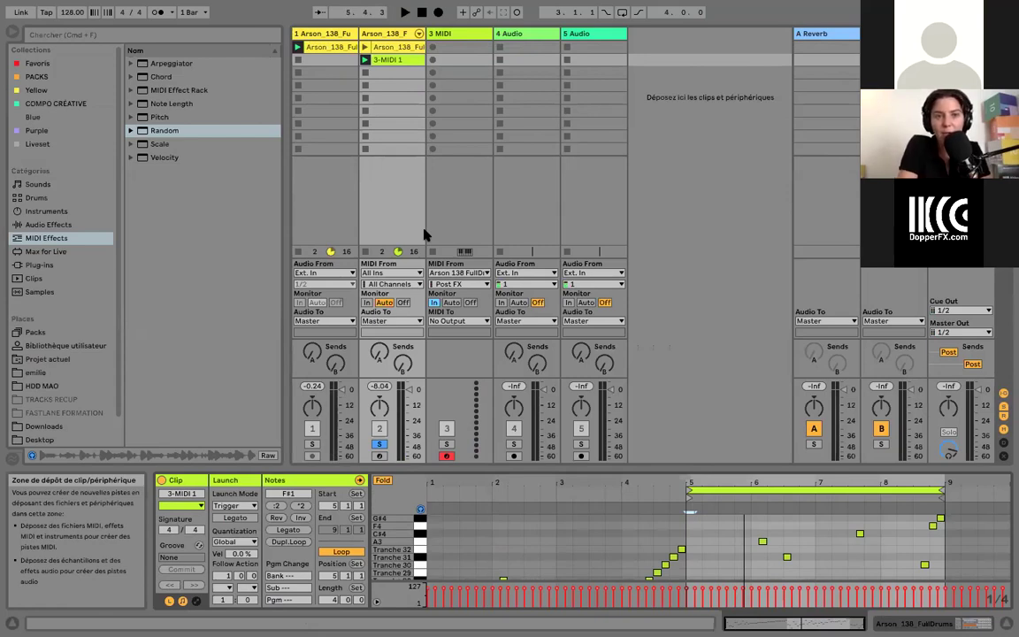
Rename the recorded clip PATTERN 1 and put it in the track's first slot in place of the original sliced clip
{"action": "left_click", "coordinate": [387, 62]}
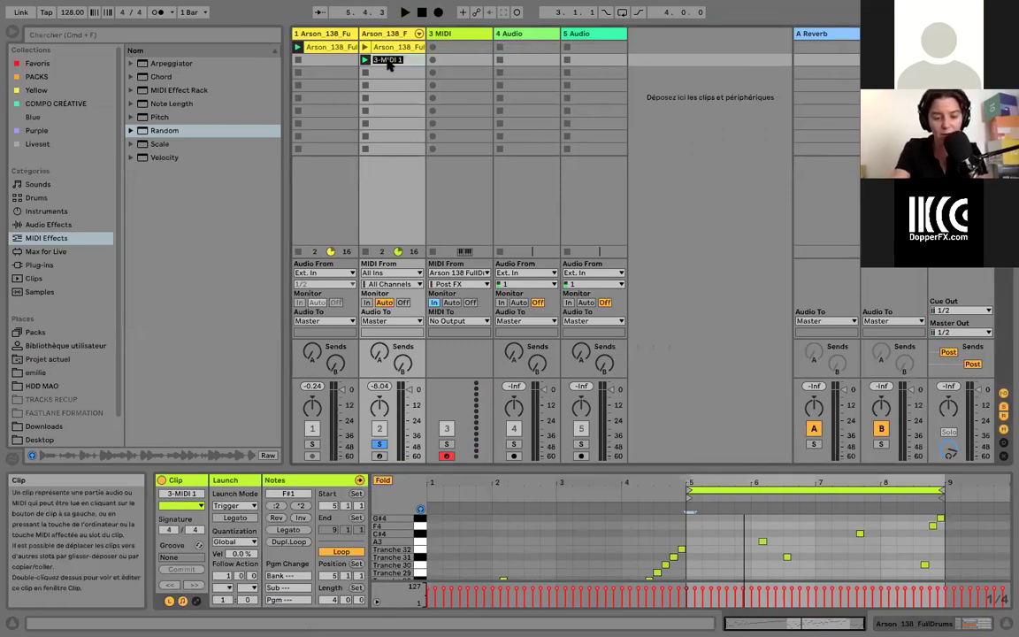
{"action": "type", "text": "PATTERN"}
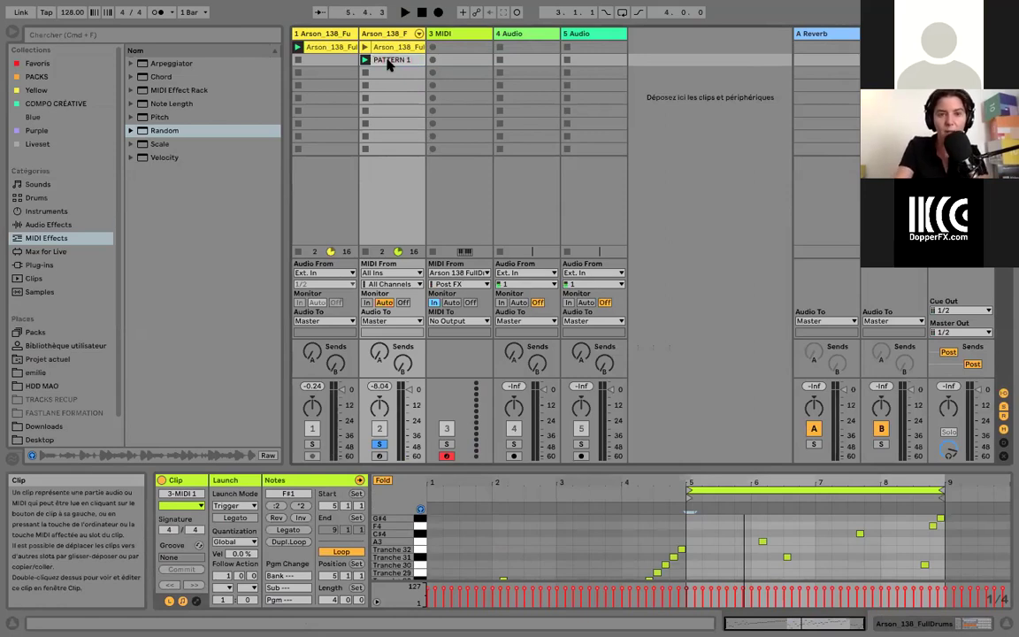
{"action": "key", "text": "Return"}
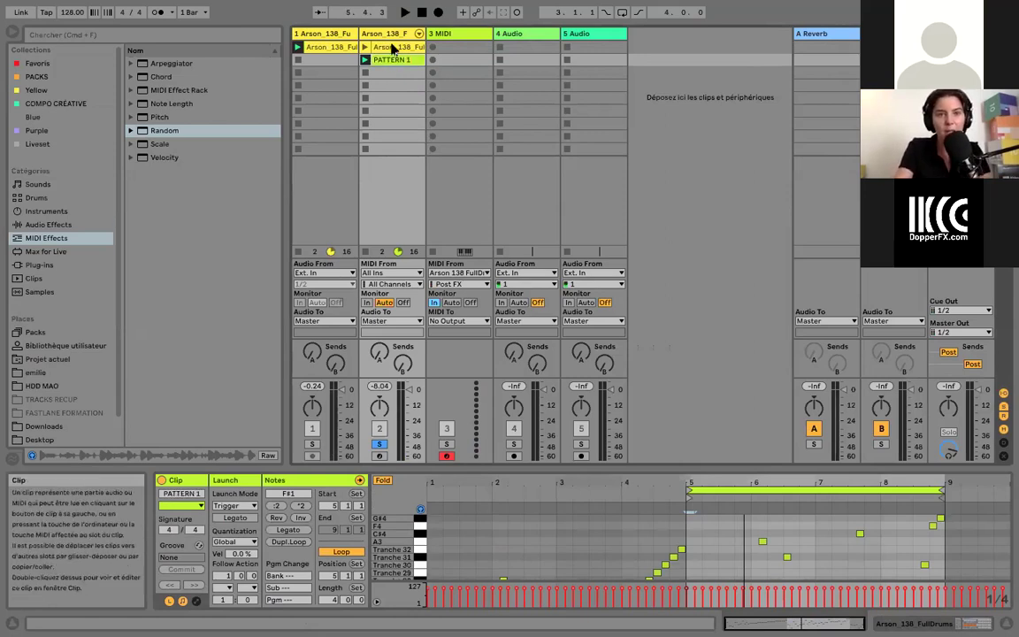
{"action": "left_click", "coordinate": [394, 48]}
{"action": "key", "text": "Delete"}
{"action": "left_click_drag", "start_coordinate": [398, 61], "coordinate": [392, 47]}
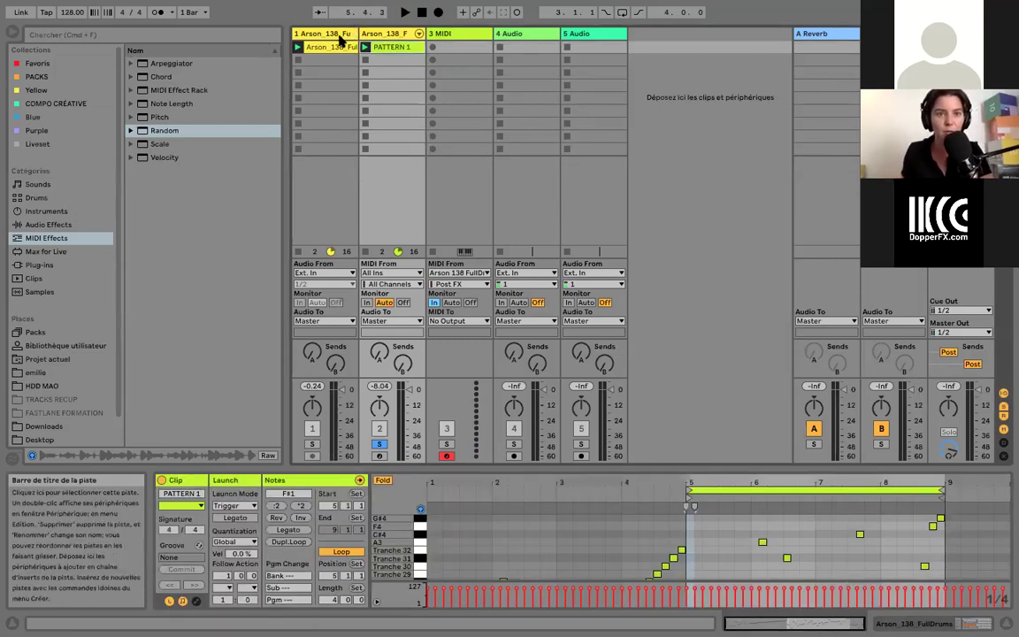
Fold the original audio loop's track and show the device chain of the sliced drum track
{"action": "left_click", "coordinate": [354, 33]}
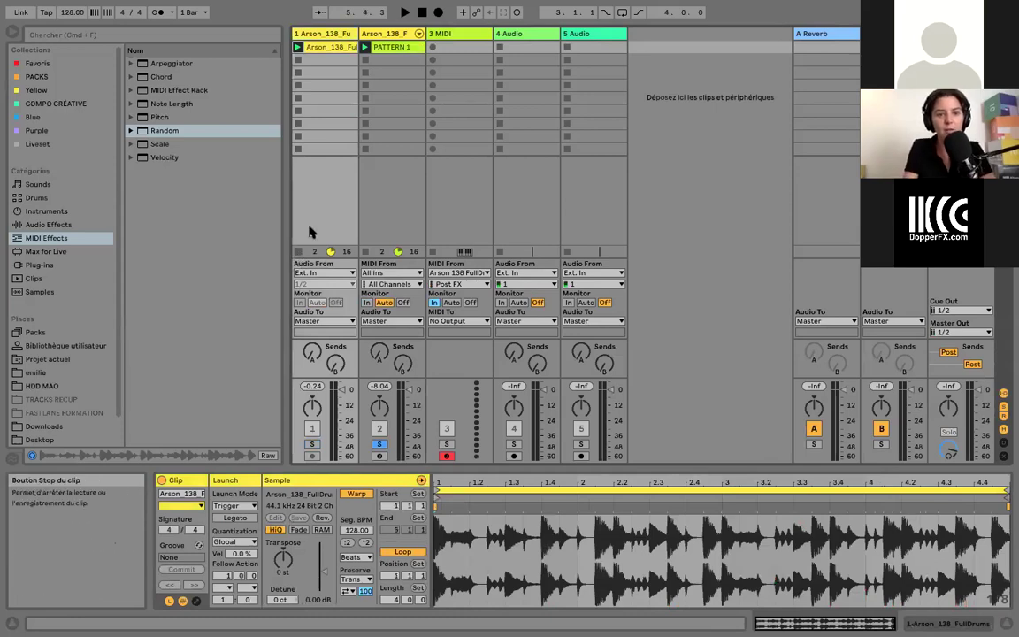
{"action": "key", "text": "Delete"}
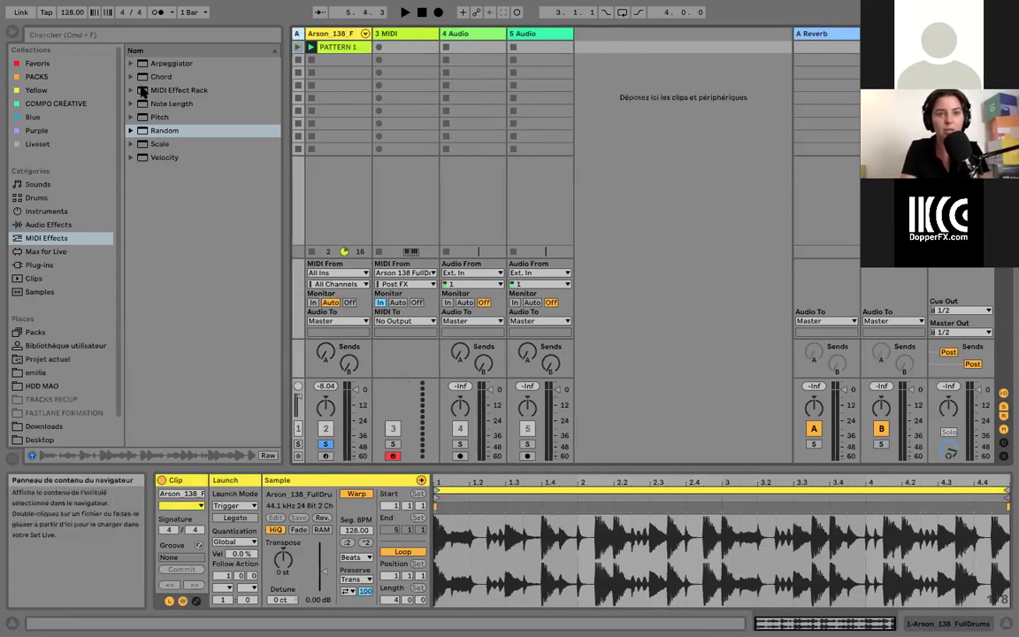
{"action": "left_click", "coordinate": [330, 34]}
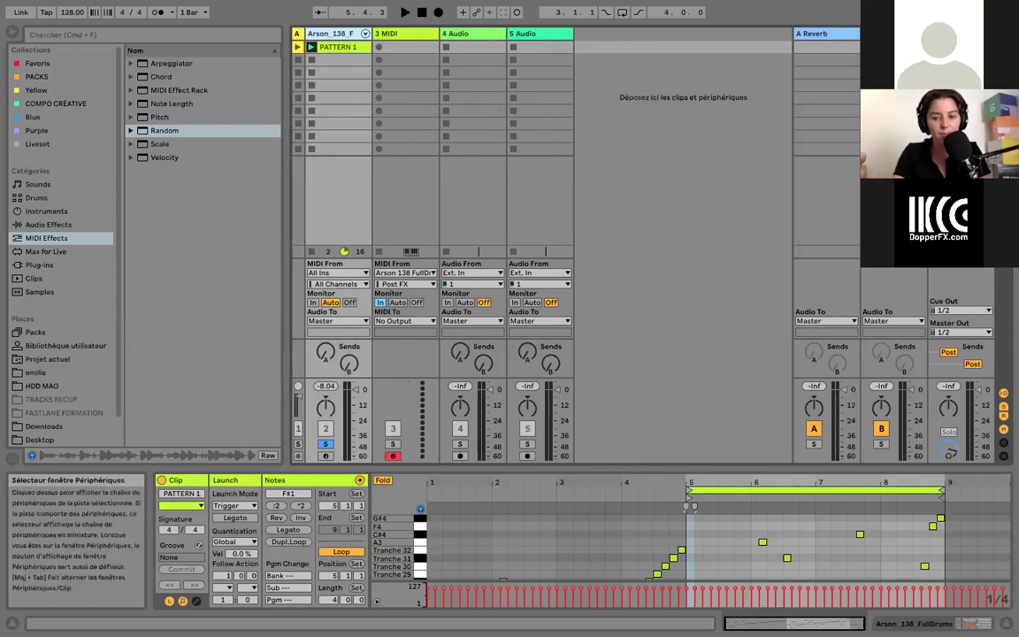
{"action": "left_click", "coordinate": [1000, 600]}
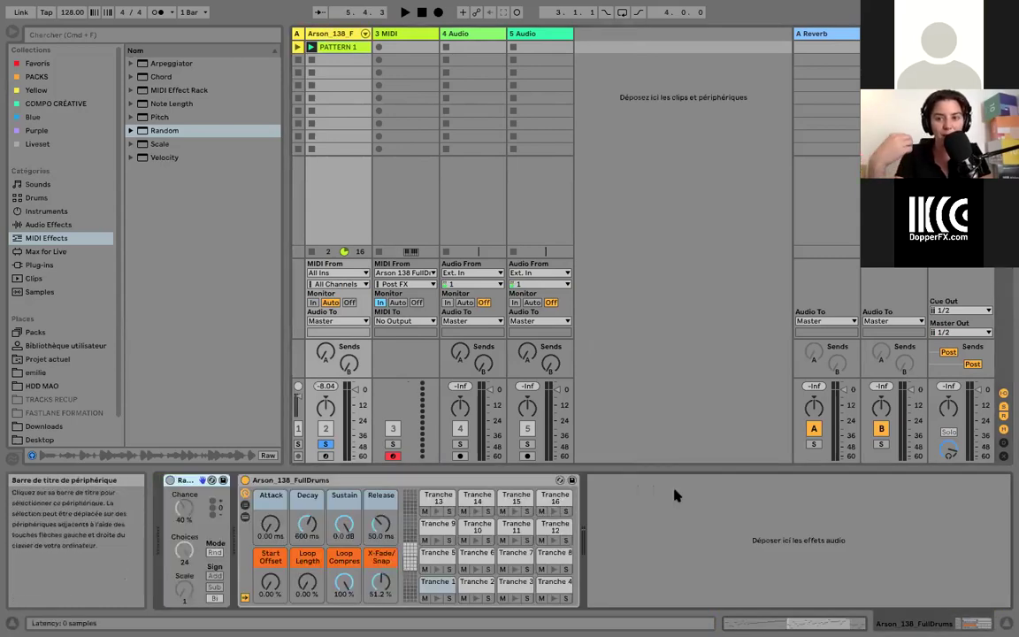
Audition the drum rack's slices from Tranche 1 onwards and mute Tranche 2, Tranche 3 and Tranche 4
{"action": "left_click", "coordinate": [435, 596]}
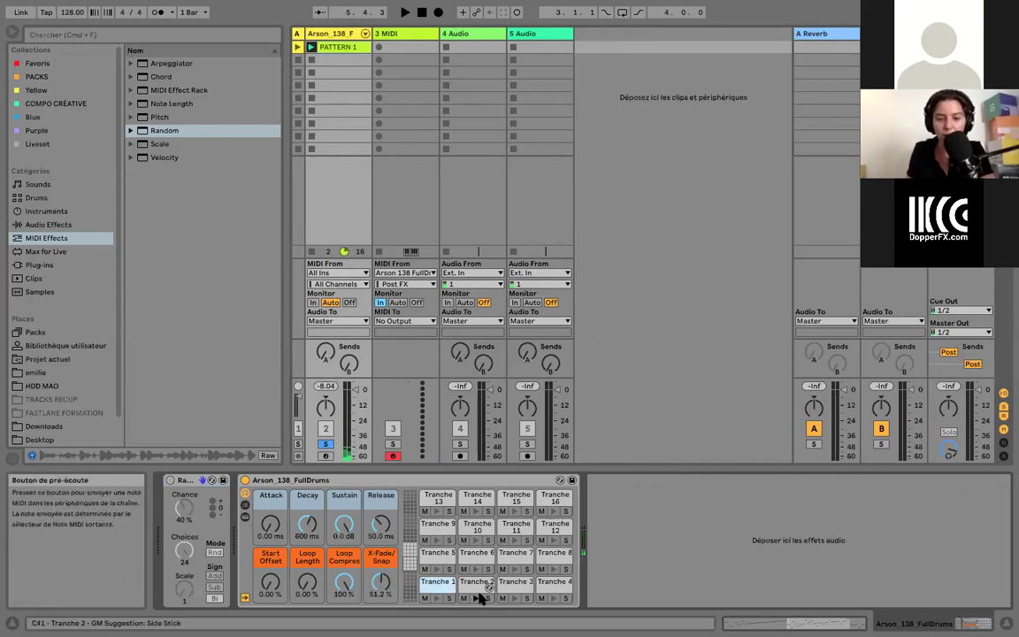
{"action": "left_click", "coordinate": [463, 598]}
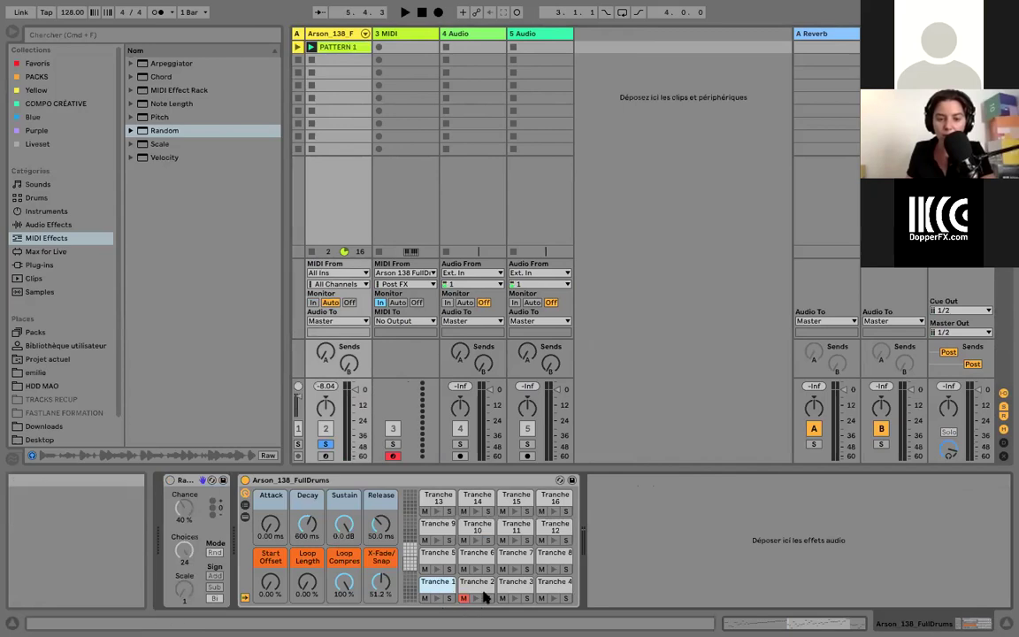
{"action": "left_click", "coordinate": [514, 598]}
{"action": "left_click", "coordinate": [503, 598]}
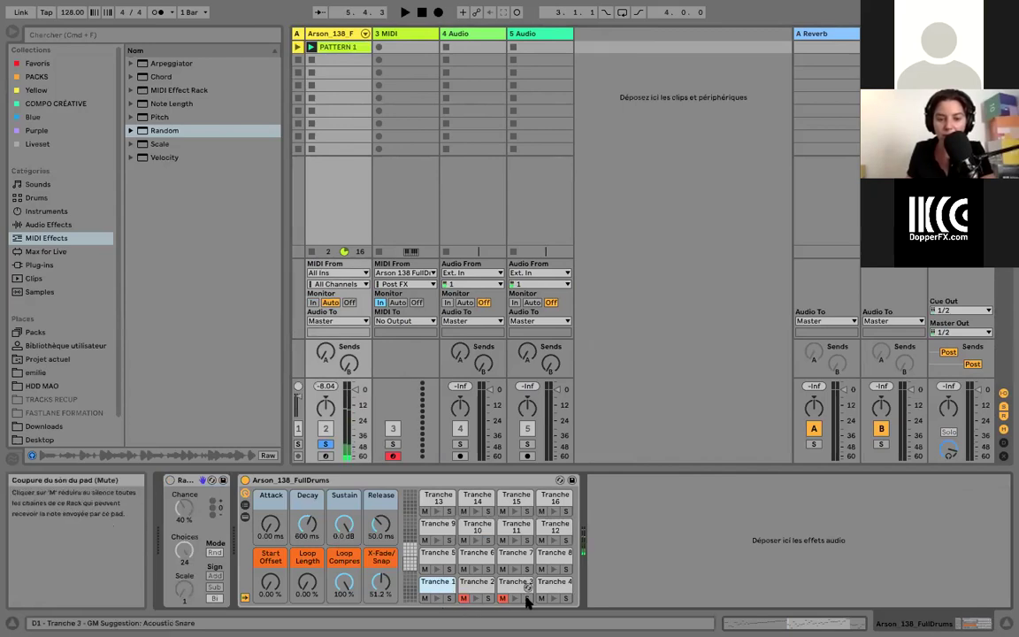
{"action": "left_click", "coordinate": [553, 598]}
{"action": "left_click", "coordinate": [542, 598]}
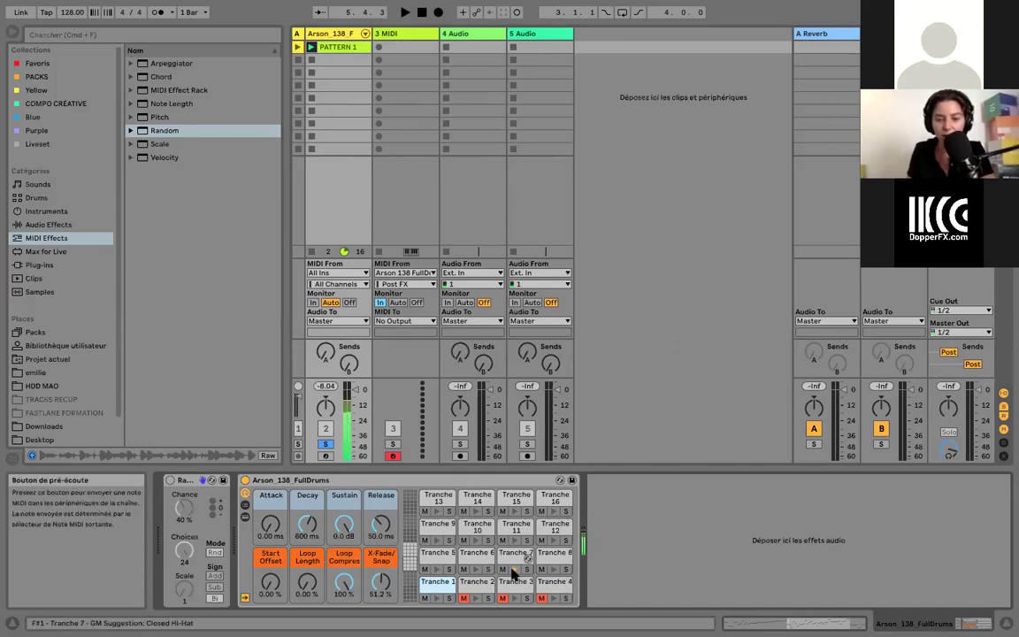
Audition the slices in the upper pad rows and mute Tranche 6, 9, 12 and 15, leaving Tranche 5 unmuted
{"action": "left_click", "coordinate": [463, 569]}
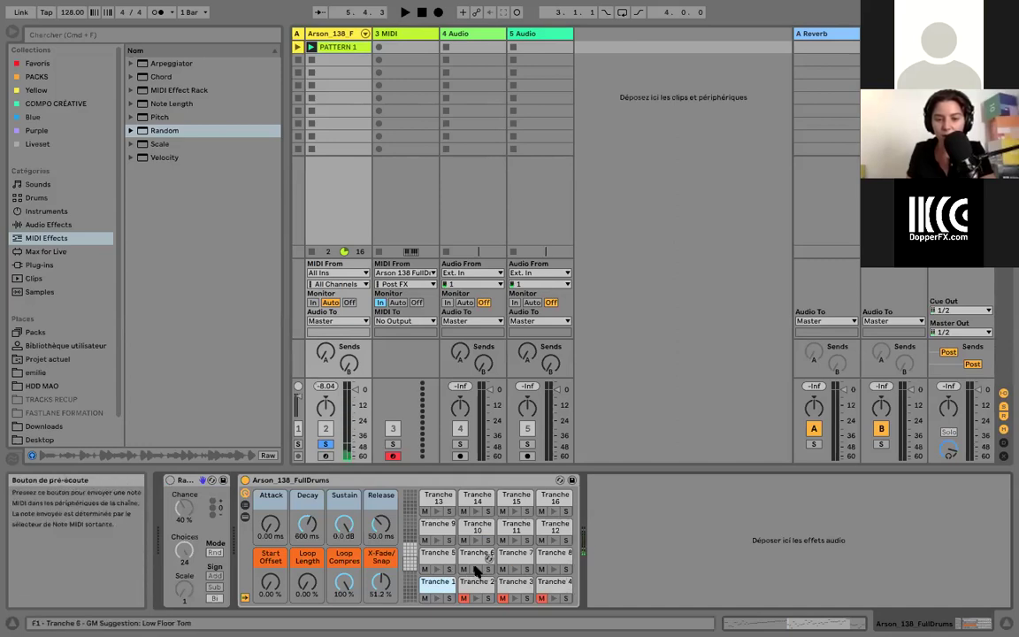
{"action": "left_click", "coordinate": [426, 569]}
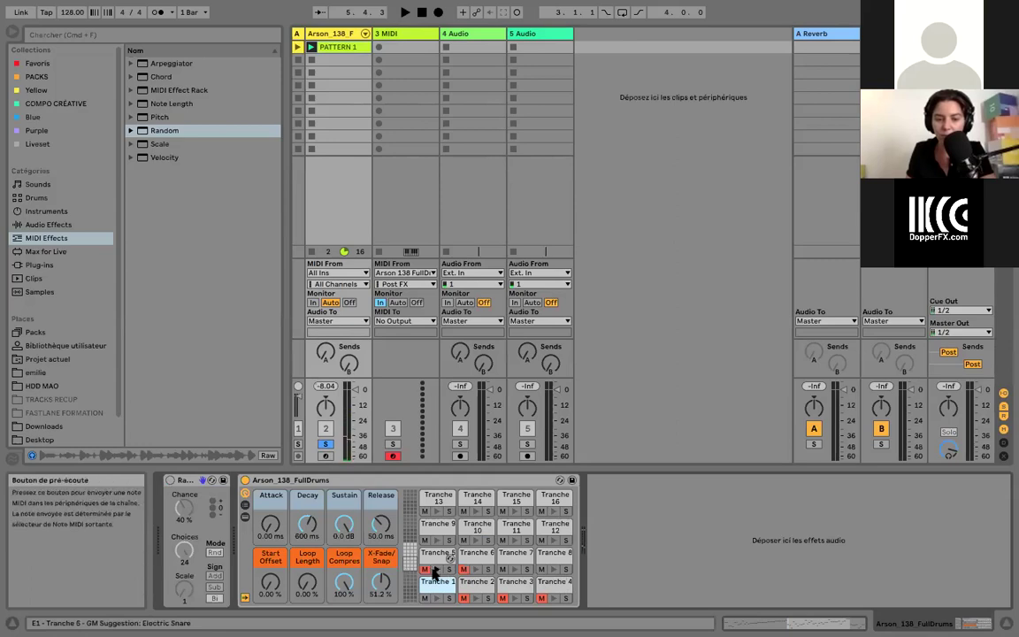
{"action": "left_click", "coordinate": [431, 568]}
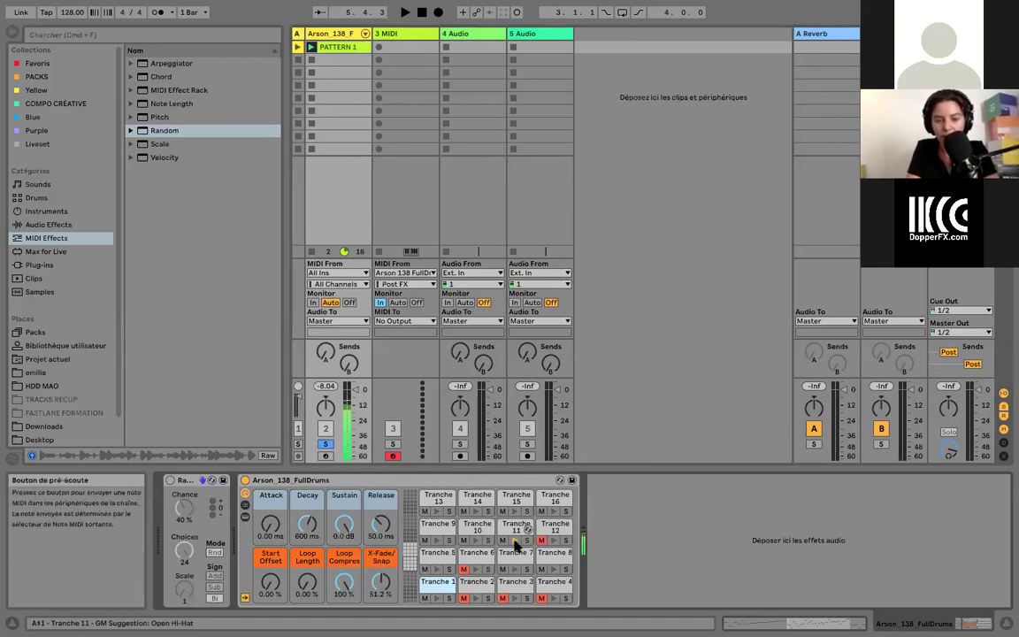
{"action": "left_click", "coordinate": [425, 539]}
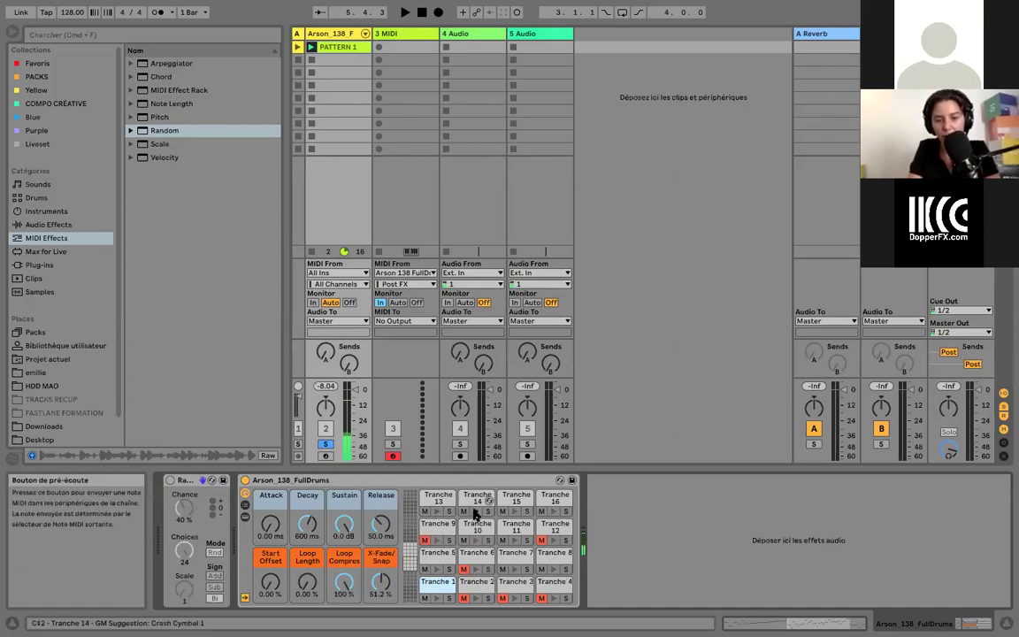
{"action": "left_click", "coordinate": [503, 512]}
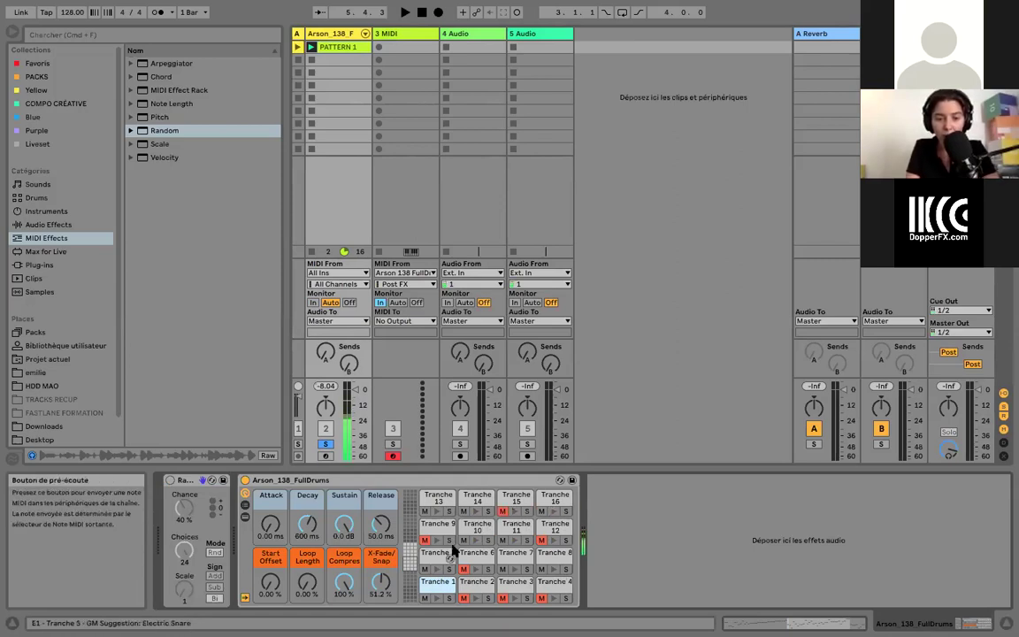
Audition the drum rack's upper slice bank from Tranche 17 onwards and mute Tranche 18, 19, 20, 25, 28 and 31
{"action": "left_click", "coordinate": [405, 553]}
{"action": "left_click", "coordinate": [434, 600]}
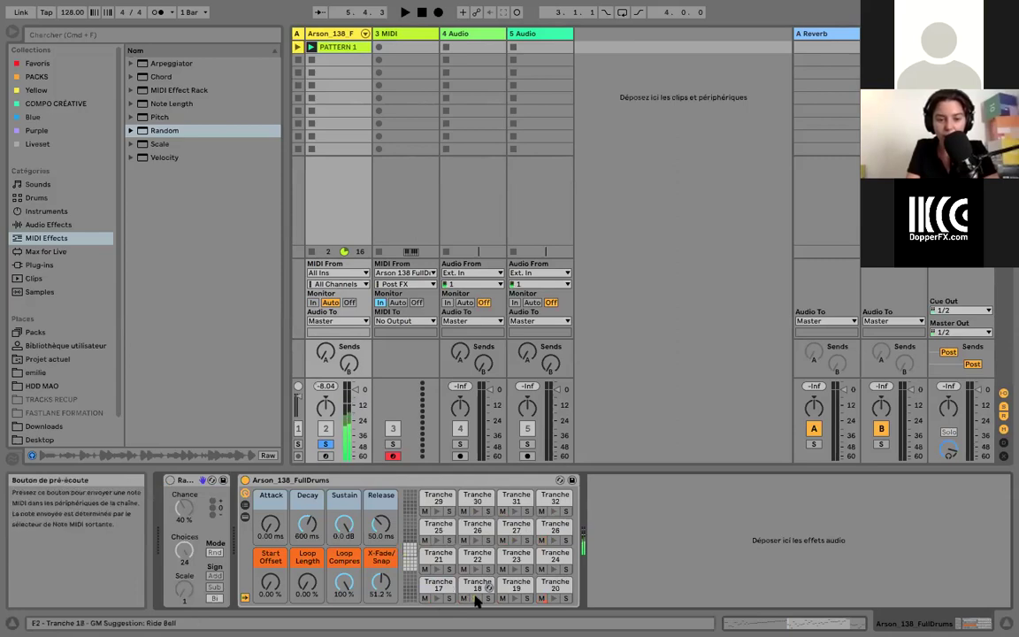
{"action": "left_click", "coordinate": [463, 599]}
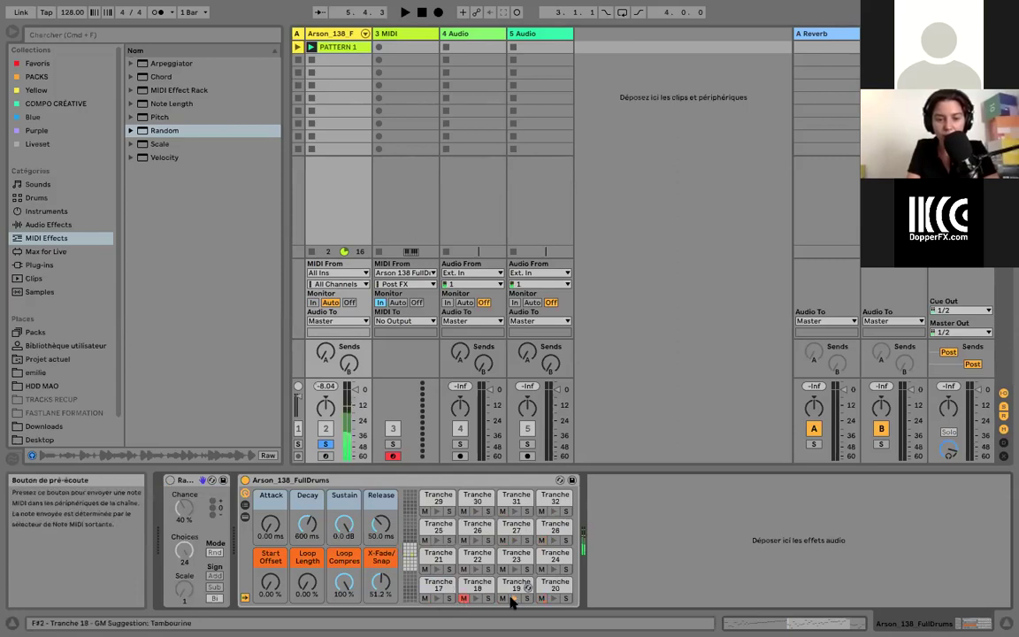
{"action": "left_click", "coordinate": [502, 599]}
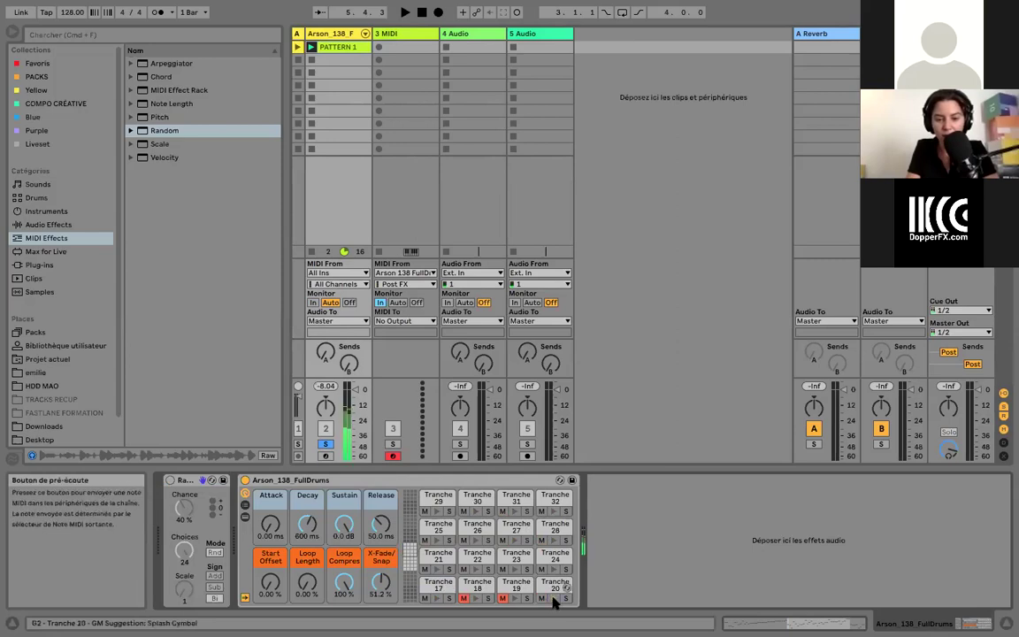
{"action": "left_click", "coordinate": [542, 599]}
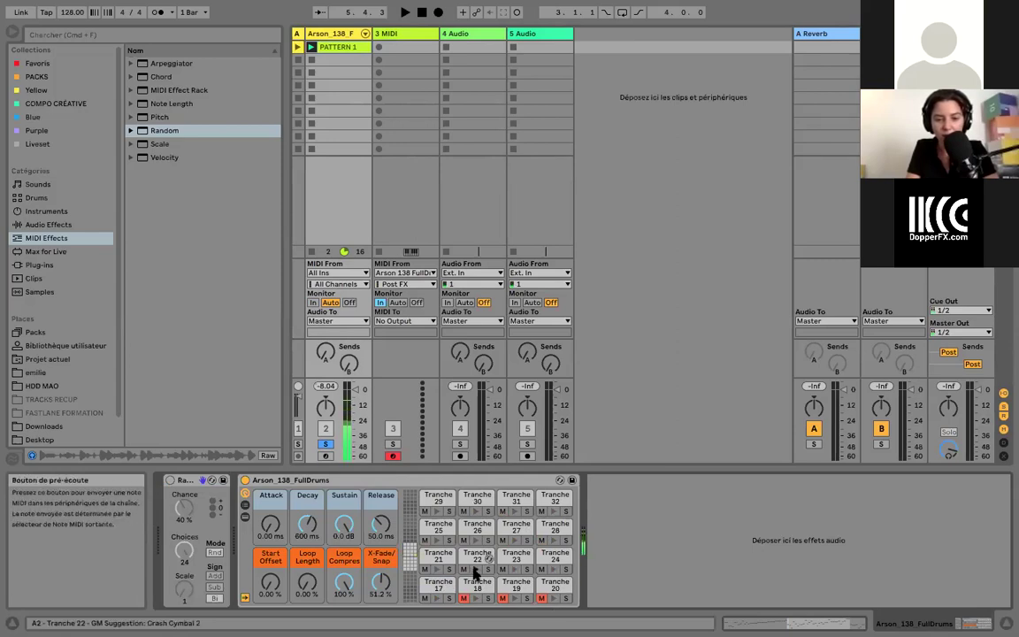
{"action": "left_click", "coordinate": [425, 539]}
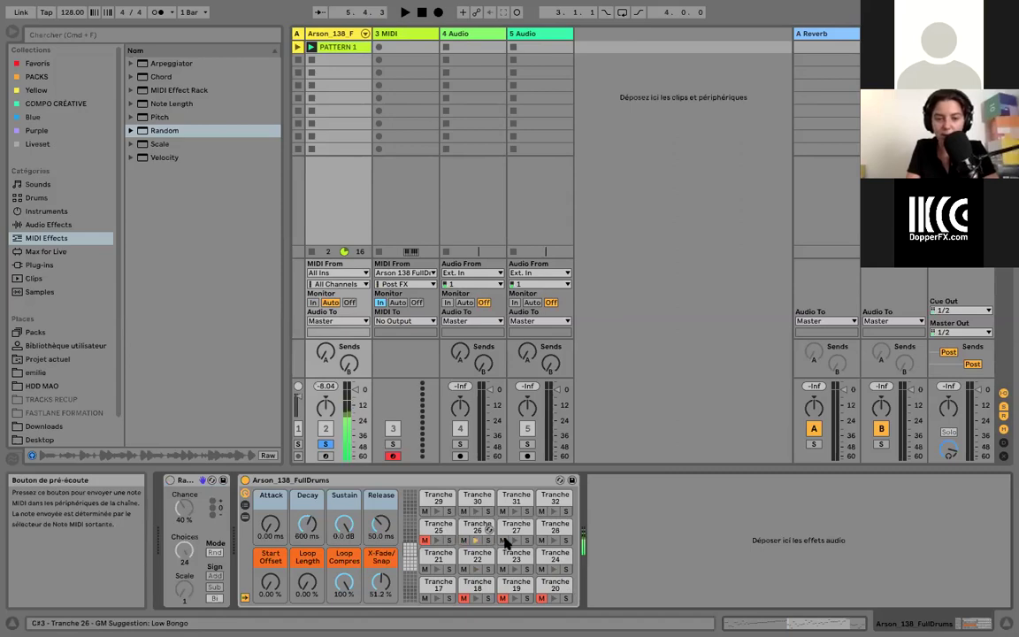
{"action": "left_click", "coordinate": [541, 540]}
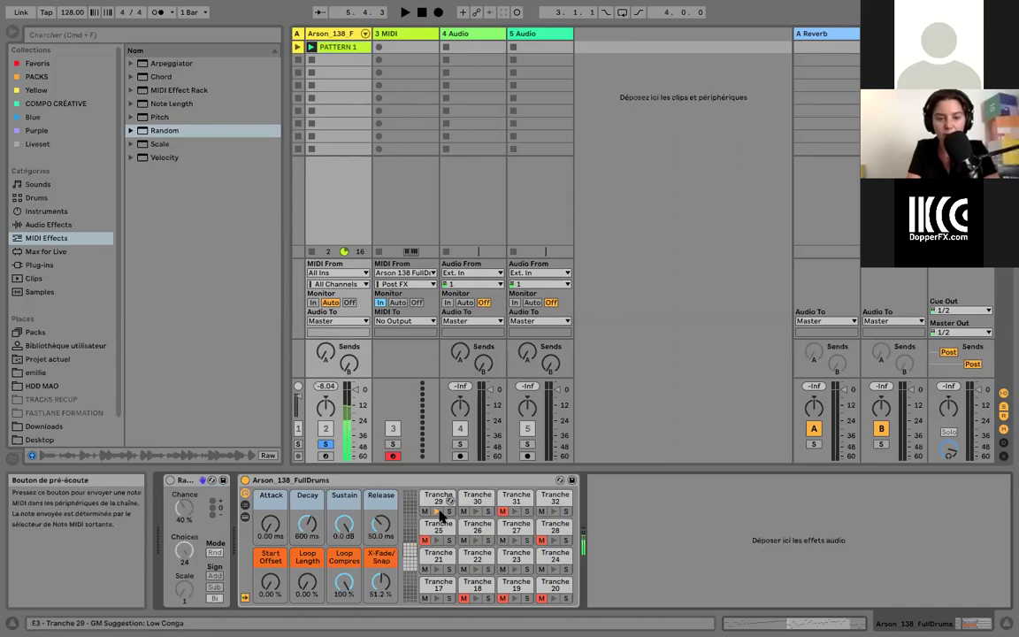
Rename the sliced drum track KICK SN
{"action": "left_click", "coordinate": [324, 39]}
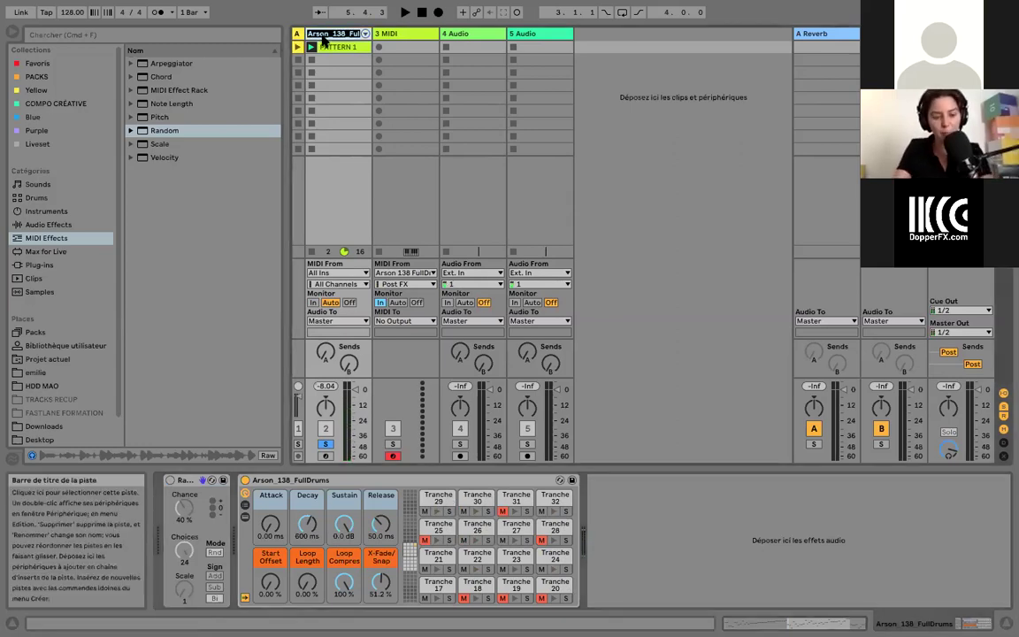
{"action": "type", "text": "KICK SN"}
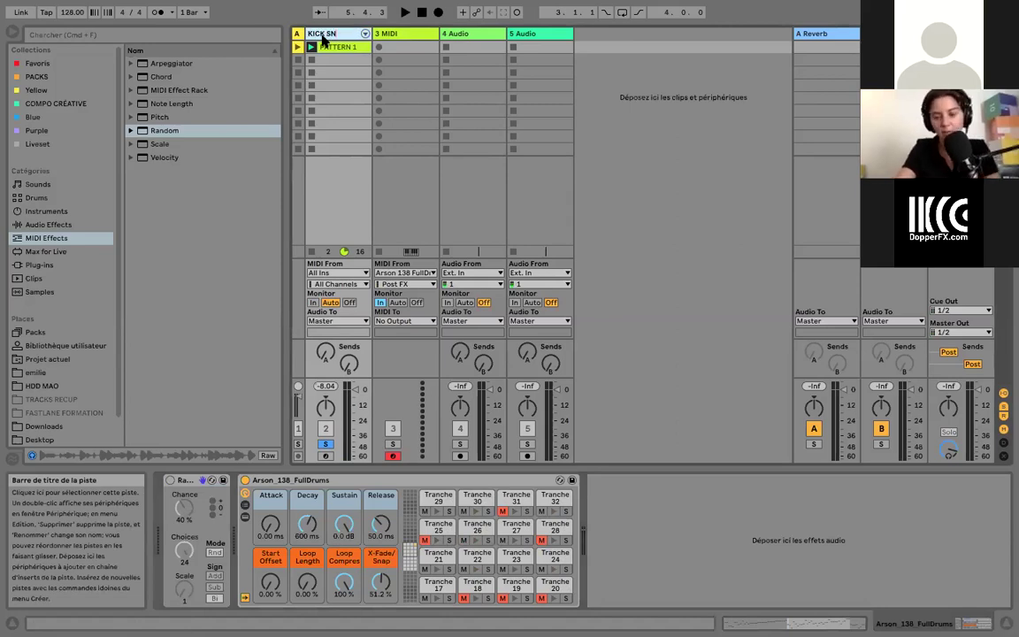
{"action": "key", "text": "Return"}
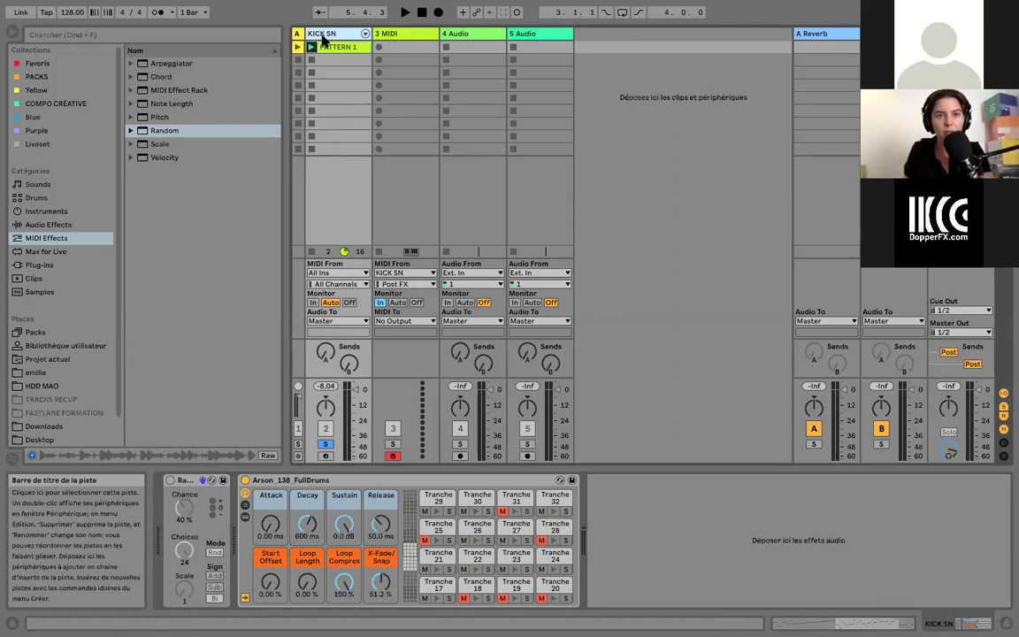
Duplicate the KICK SN track and rename the copy HATS
{"action": "right_click", "coordinate": [323, 37]}
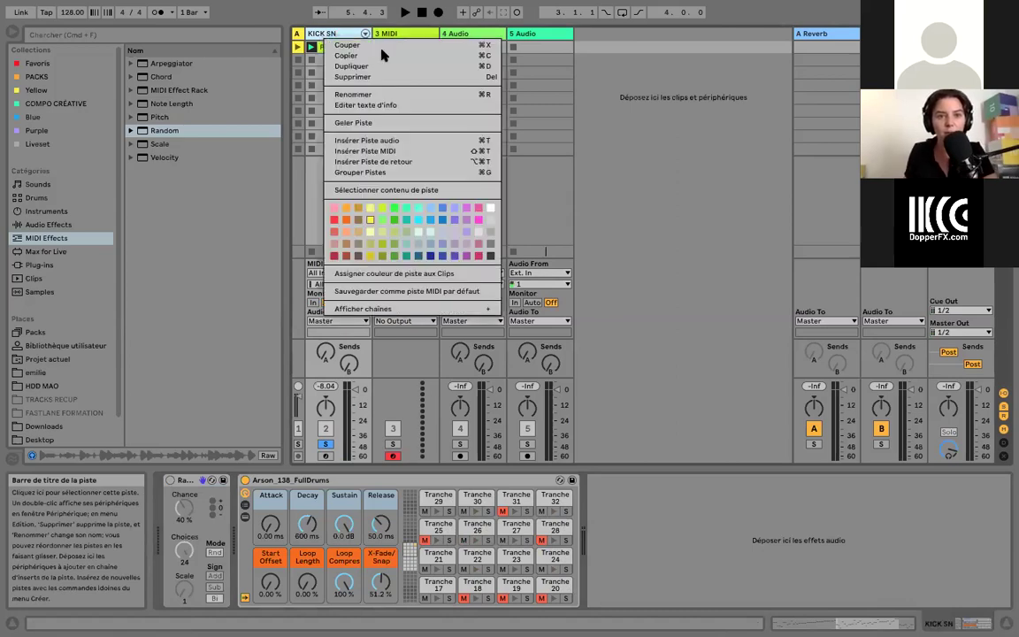
{"action": "left_click", "coordinate": [322, 33]}
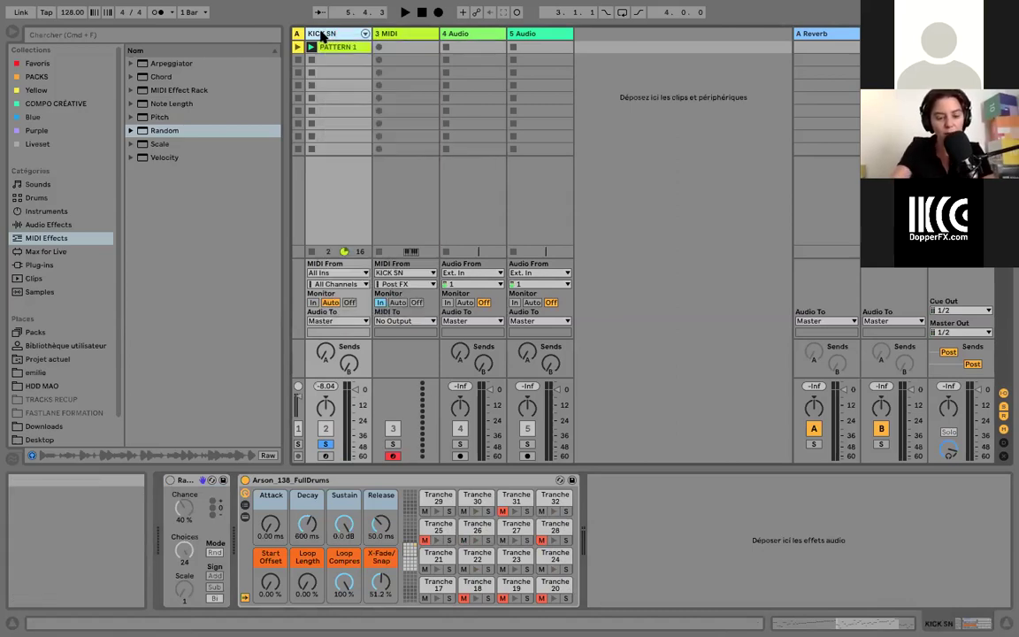
{"action": "key", "text": "super+d"}
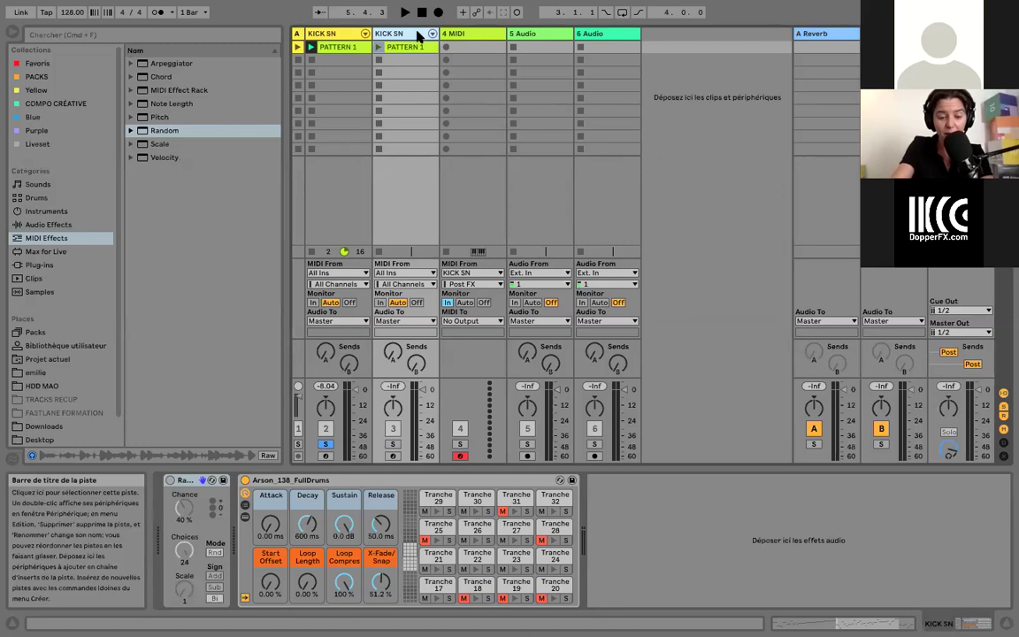
{"action": "key", "text": "super+r"}
{"action": "type", "text": "H"}
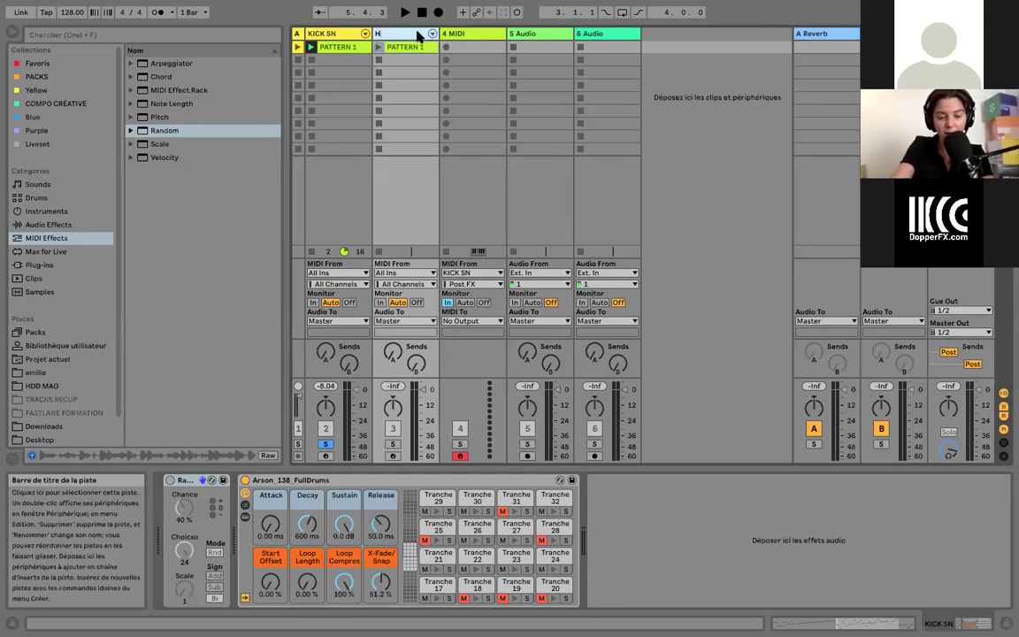
{"action": "type", "text": "ATS"}
{"action": "key", "text": "Return"}
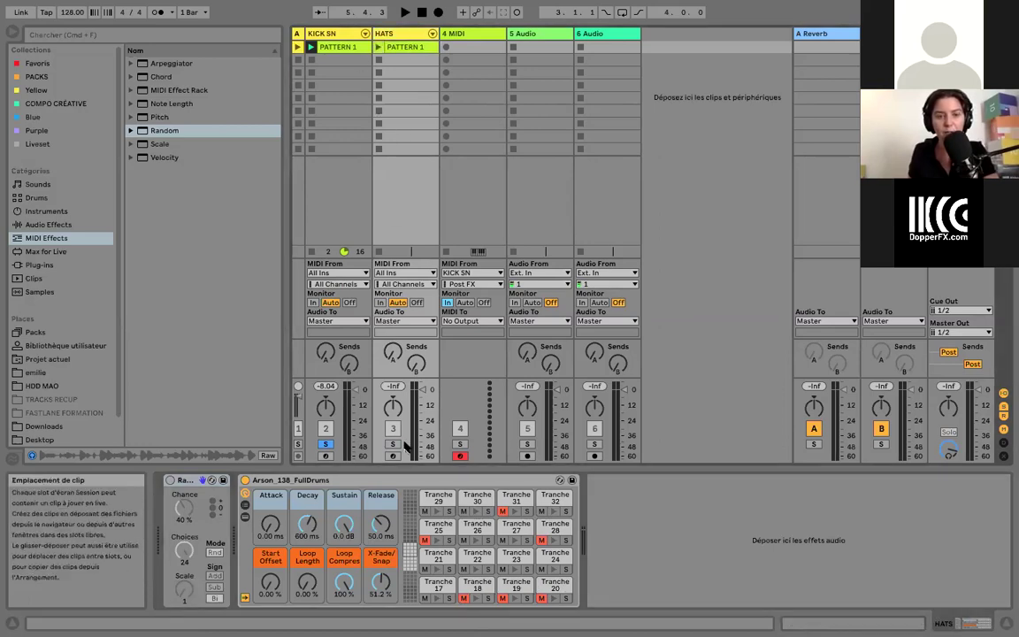
Unmute Tranche 18 and 19 on the HATS track, solo the track, and solo Tranche 18, 19 and 20 in its drum rack
{"action": "left_click", "coordinate": [473, 585]}
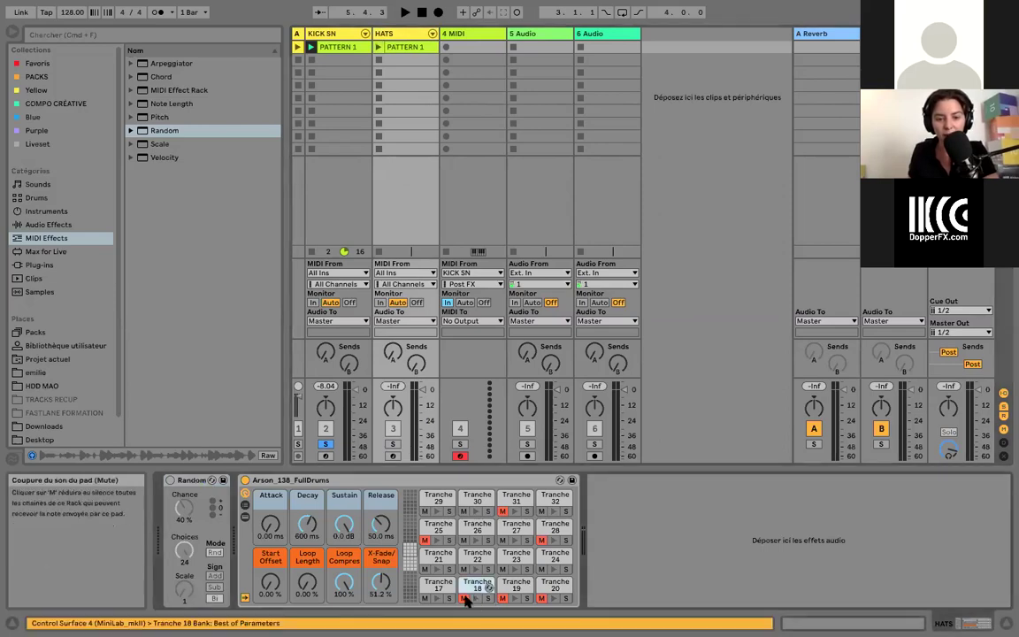
{"action": "left_click", "coordinate": [474, 600]}
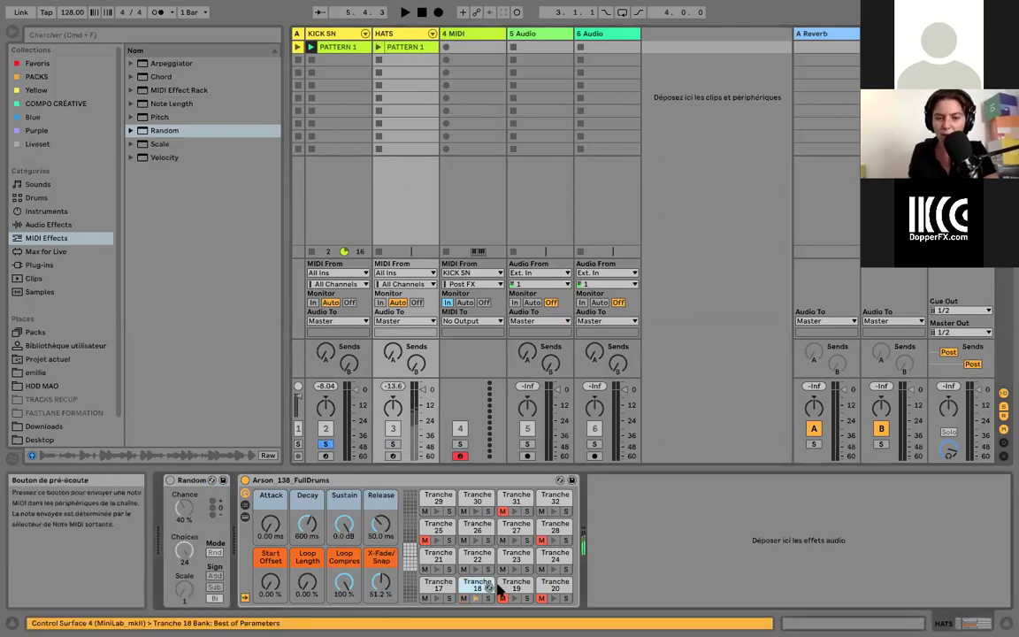
{"action": "left_click", "coordinate": [392, 444]}
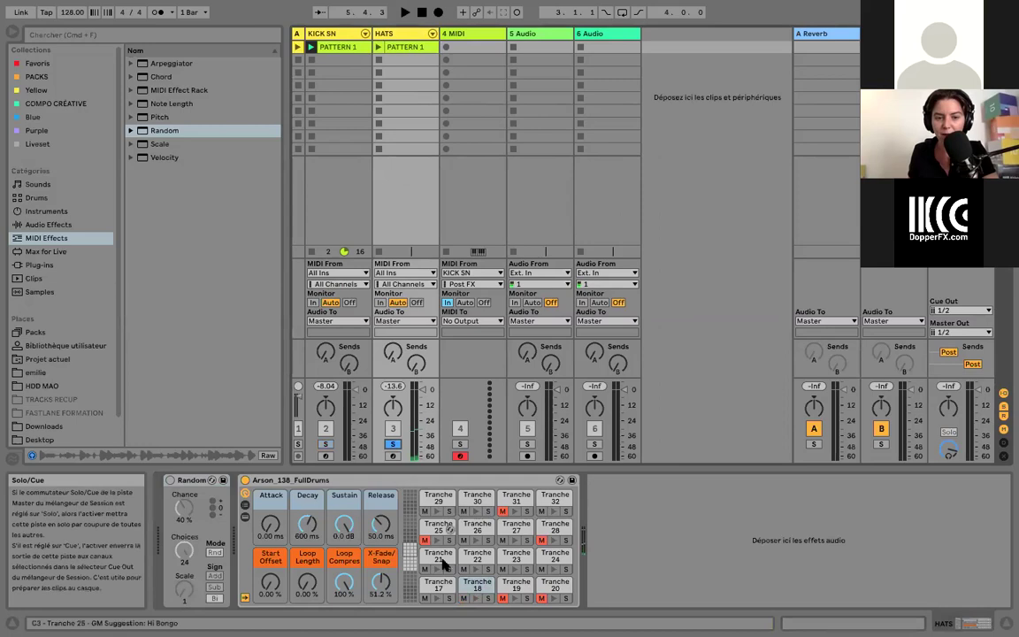
{"action": "left_click", "coordinate": [516, 600]}
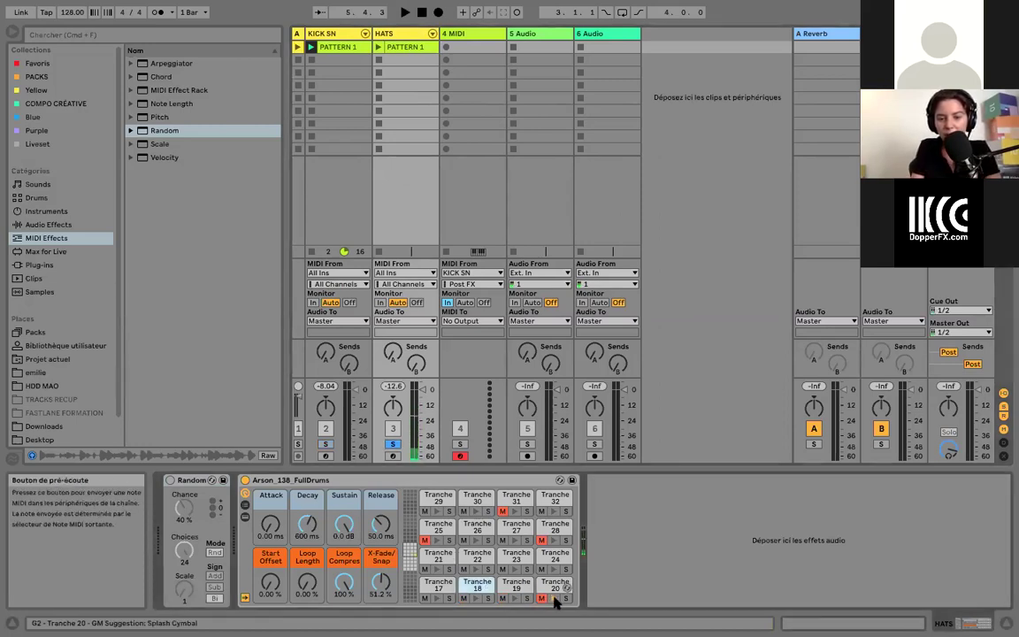
{"action": "left_click", "coordinate": [487, 599]}
{"action": "left_click", "coordinate": [527, 599]}
{"action": "left_click", "coordinate": [487, 599]}
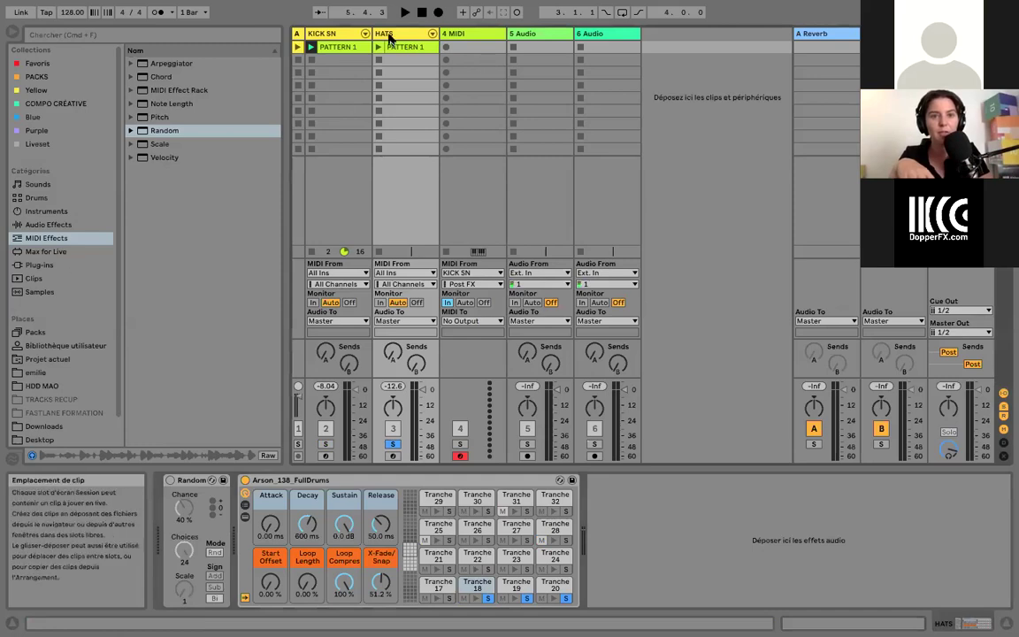
Replace the PATTERN 1 clip on the HATS track with a new empty MIDI clip
{"action": "mouse_move", "coordinate": [484, 3]}
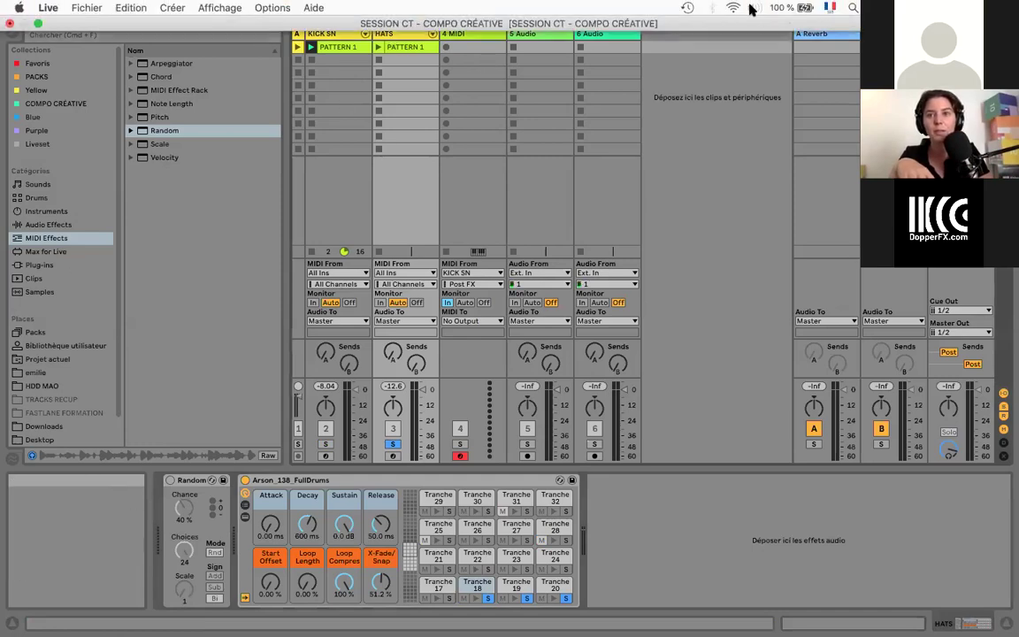
{"action": "left_click", "coordinate": [420, 52]}
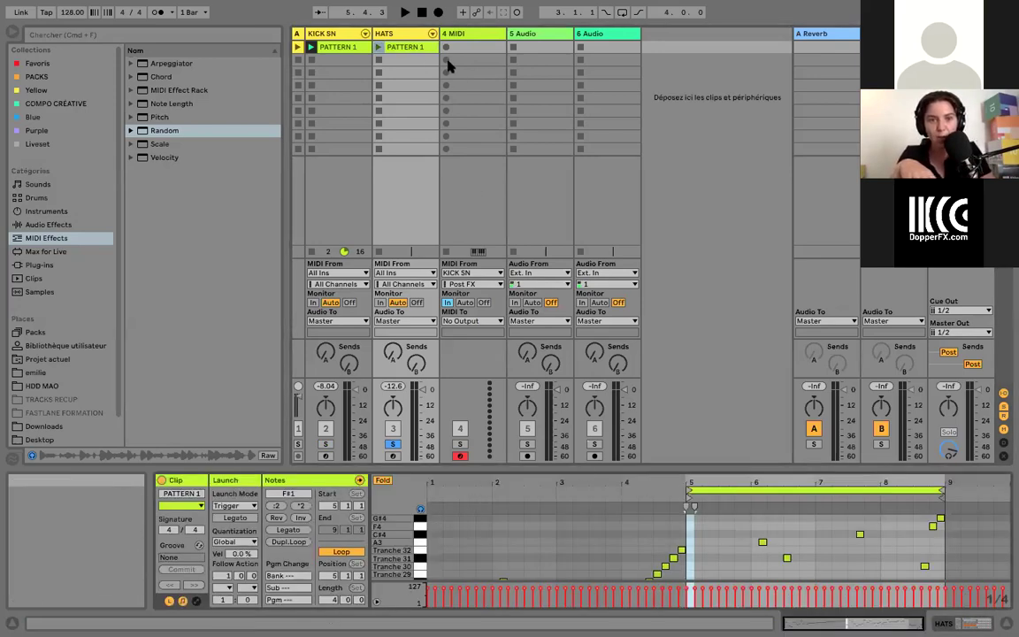
{"action": "left_click", "coordinate": [399, 46]}
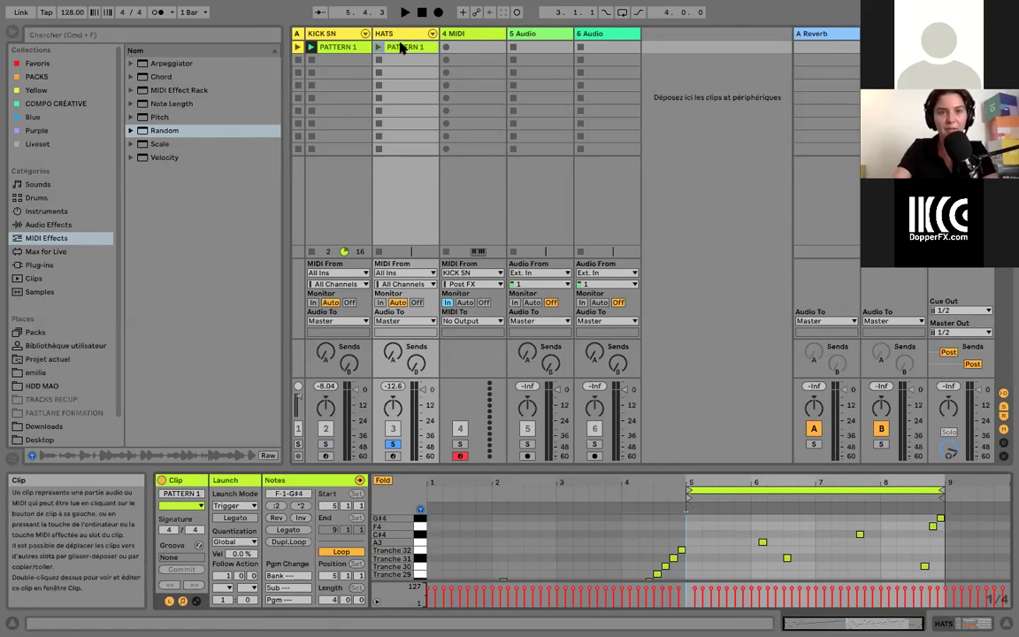
{"action": "key", "text": "Delete"}
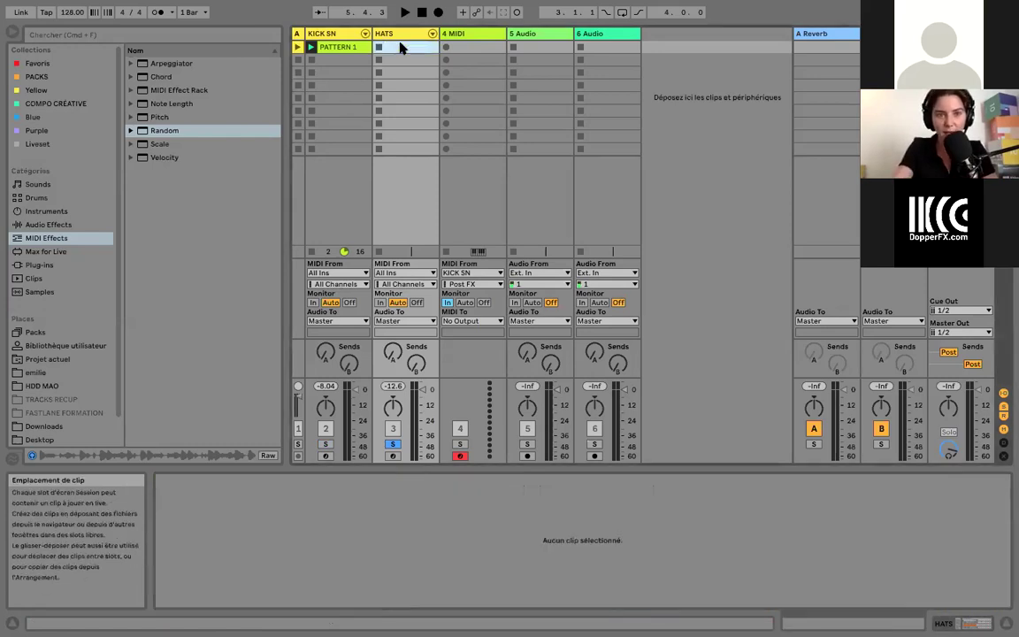
{"action": "double_click", "coordinate": [400, 47]}
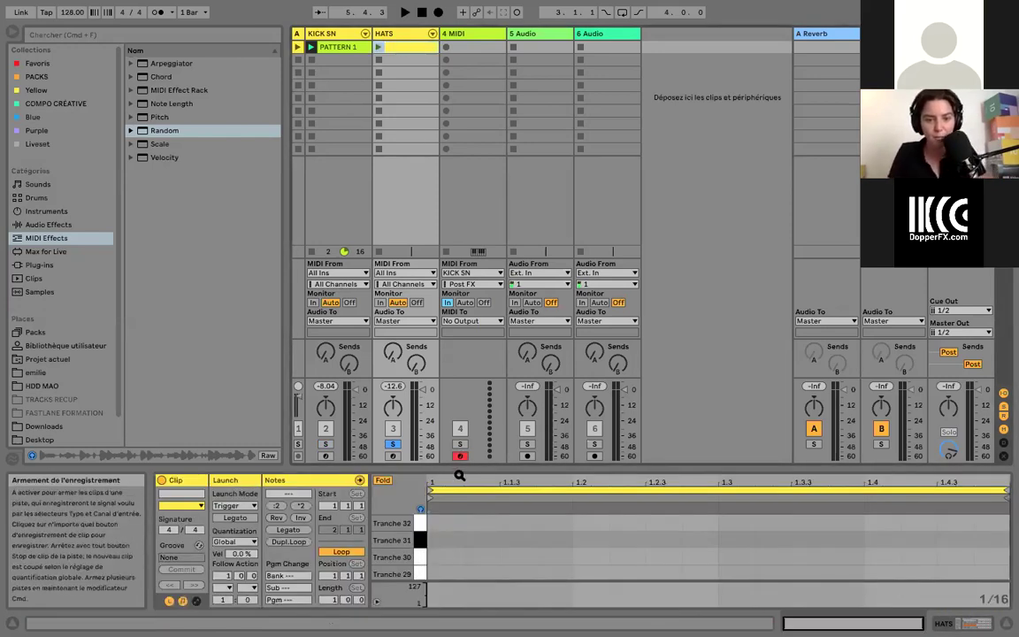
Draw an eighth-note Tranche 19 hit at the start of the new clip and duplicate it to fill the bar
{"action": "left_click_drag", "start_coordinate": [456, 469], "coordinate": [444, 30]}
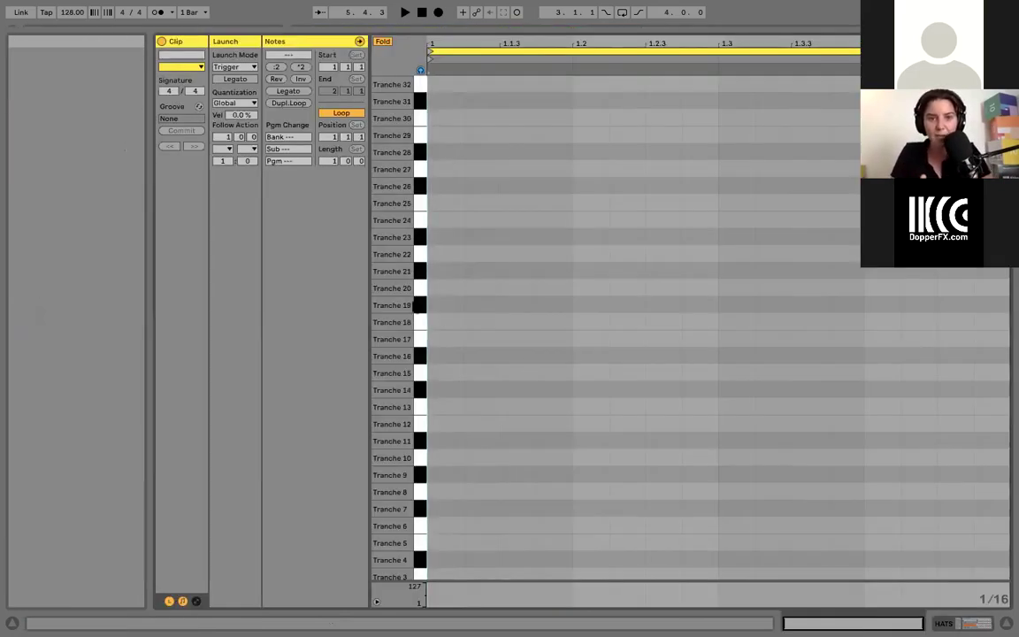
{"action": "double_click", "coordinate": [439, 306]}
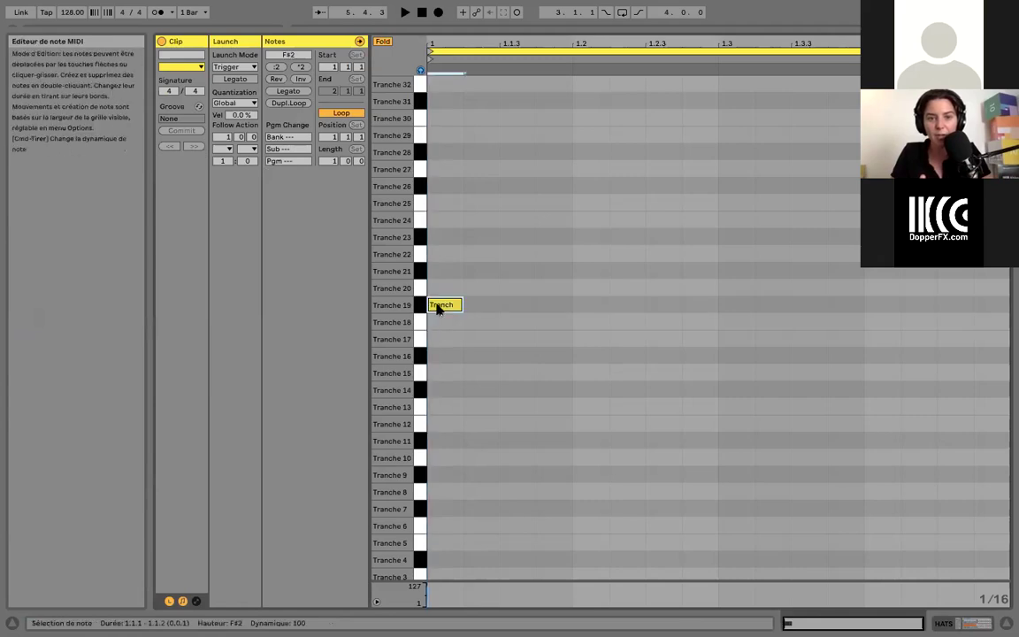
{"action": "left_click_drag", "start_coordinate": [461, 303], "coordinate": [496, 306]}
{"action": "key", "text": "super+d"}
{"action": "key", "text": "super+d"}
{"action": "key", "text": "super+d"}
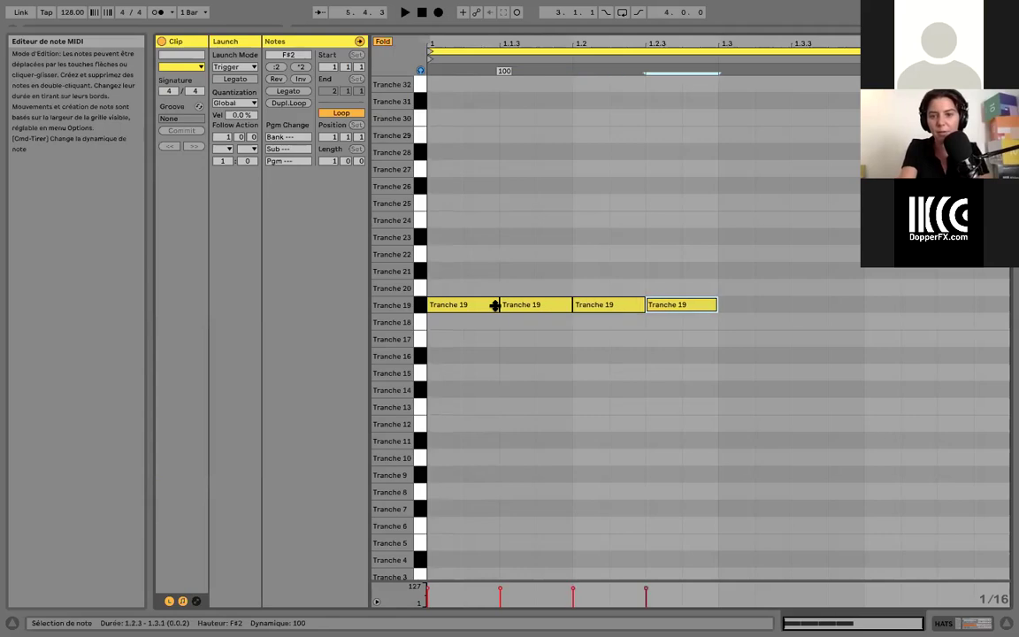
{"action": "key", "text": "super+d"}
{"action": "key", "text": "super+d"}
{"action": "key", "text": "super+d"}
{"action": "key", "text": "super+d"}
Start playback and launch the new HATS clip alongside PATTERN 1 on the KICK SN track
{"action": "key", "text": "space"}
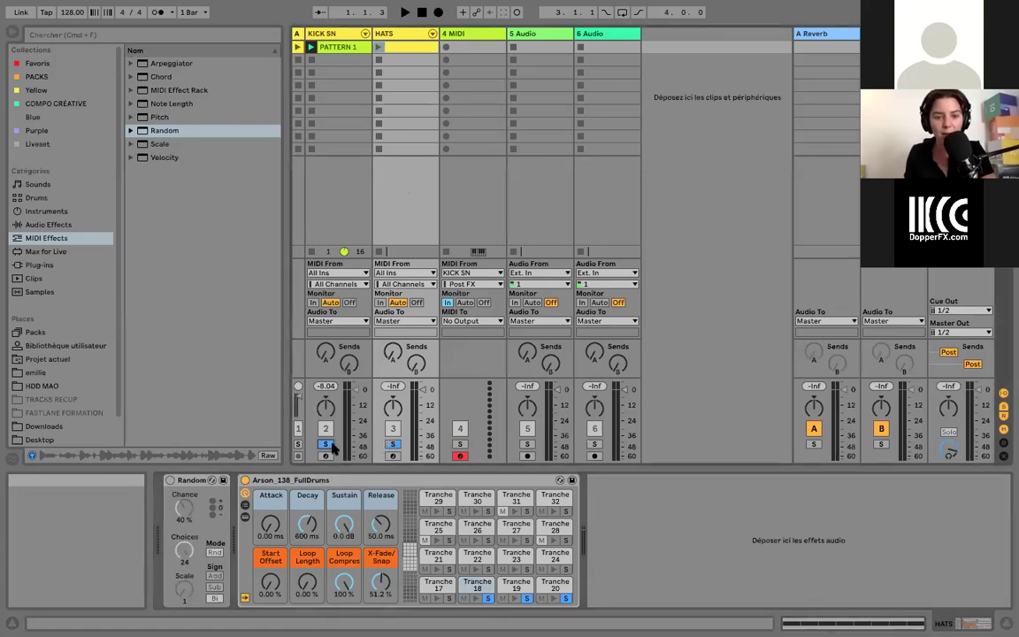
{"action": "key", "text": "space"}
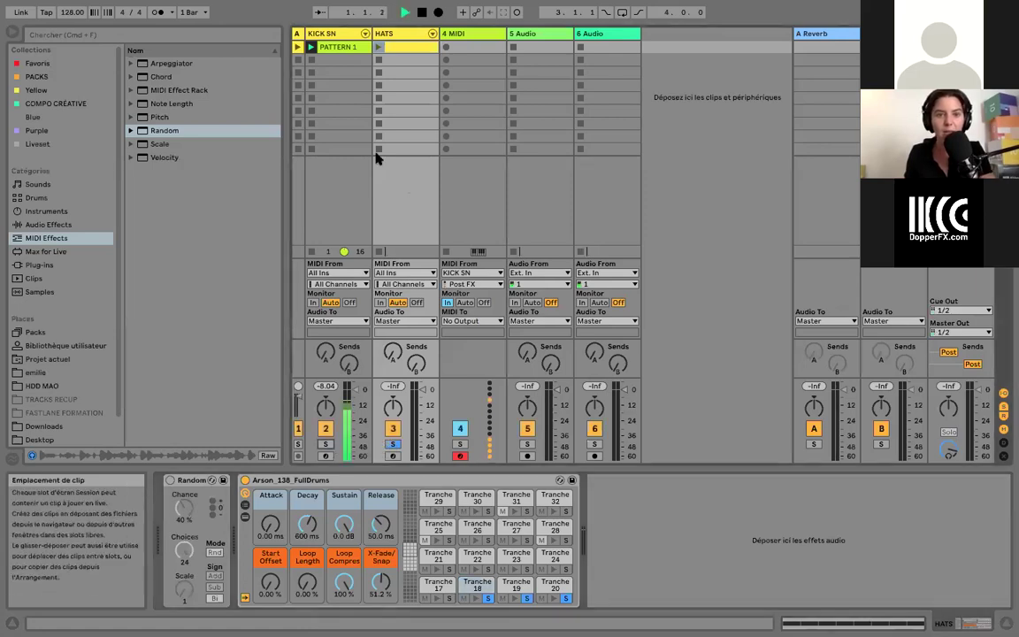
{"action": "left_click", "coordinate": [377, 48]}
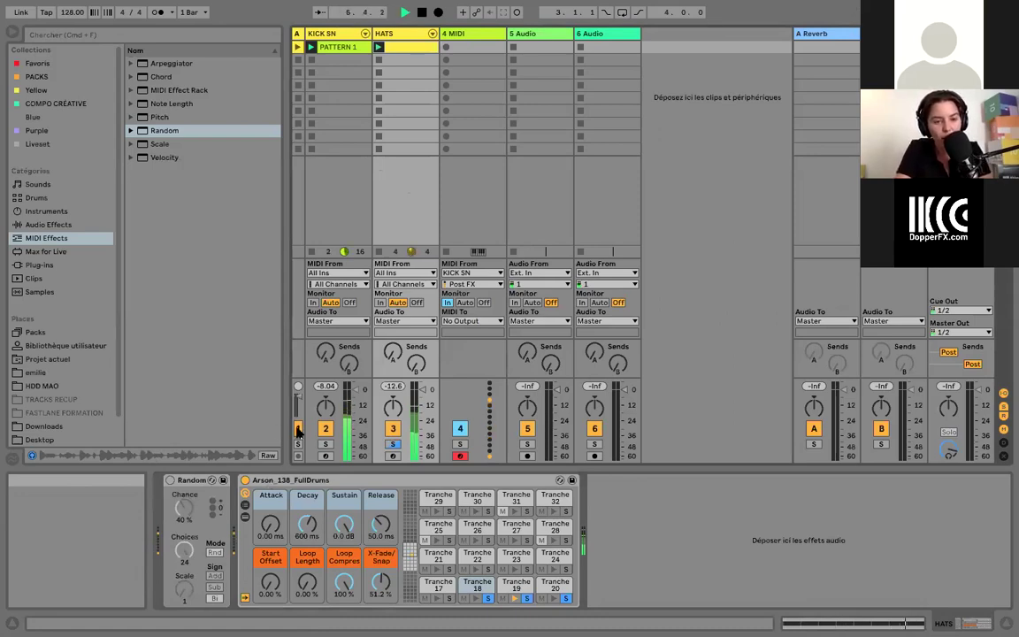
Turn on the HATS track's Random effect and set its Chance to 51 % and Choices to 2 while the clips play
{"action": "left_click", "coordinate": [185, 482]}
{"action": "left_click_drag", "start_coordinate": [185, 550], "coordinate": [184, 619]}
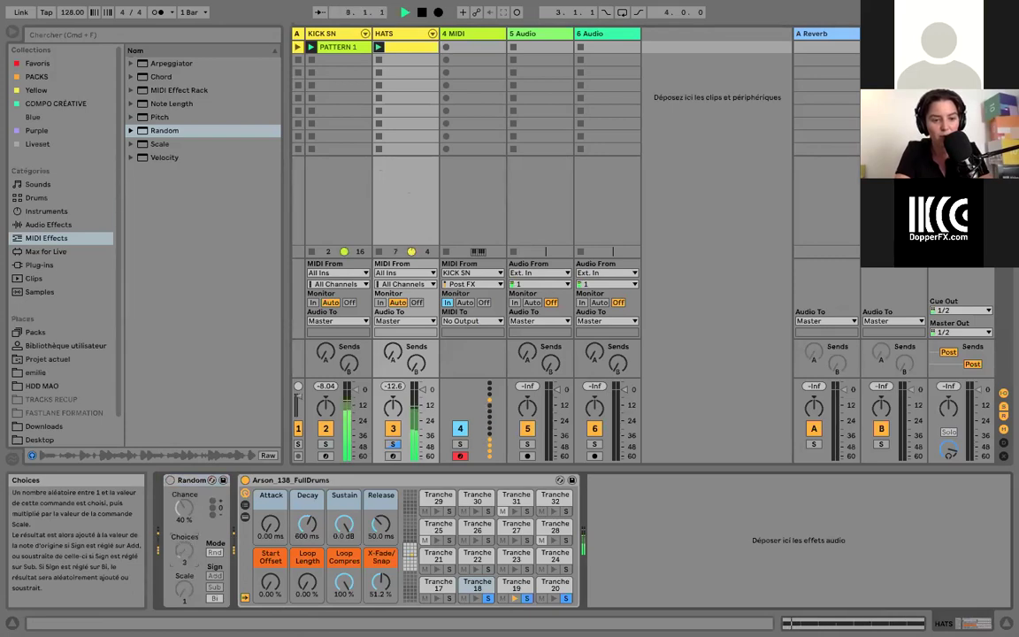
{"action": "left_click_drag", "start_coordinate": [186, 550], "coordinate": [186, 541]}
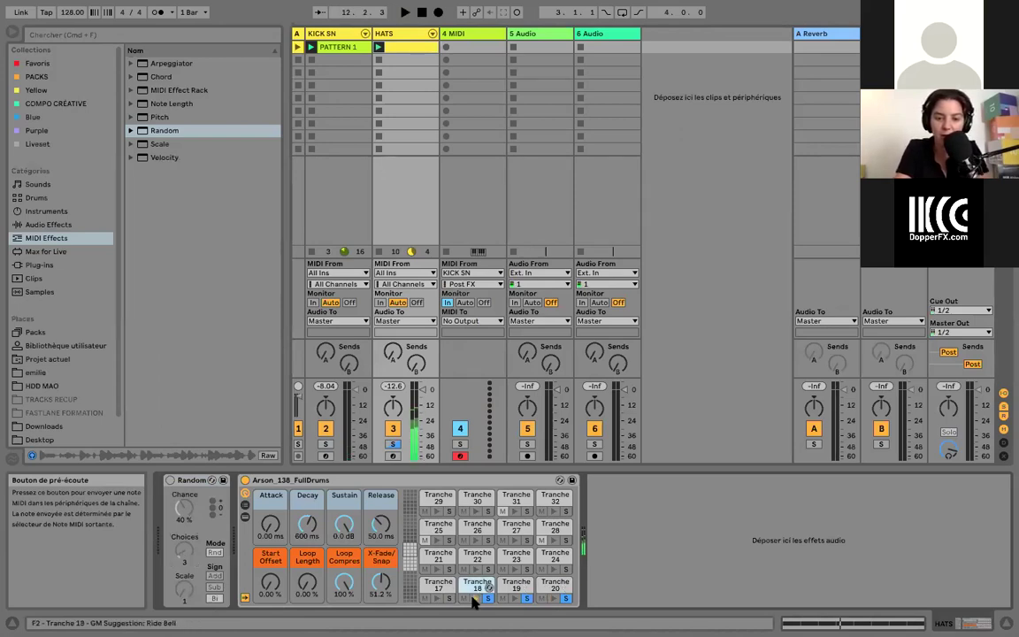
{"action": "left_click_drag", "start_coordinate": [177, 509], "coordinate": [178, 510]}
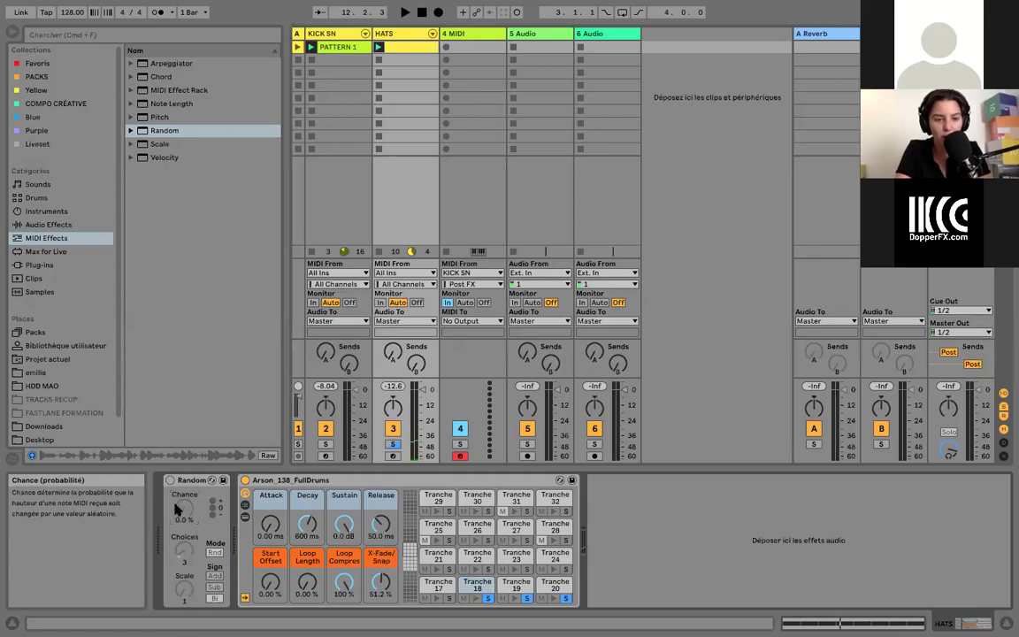
{"action": "left_click", "coordinate": [170, 480]}
{"action": "key", "text": "space"}
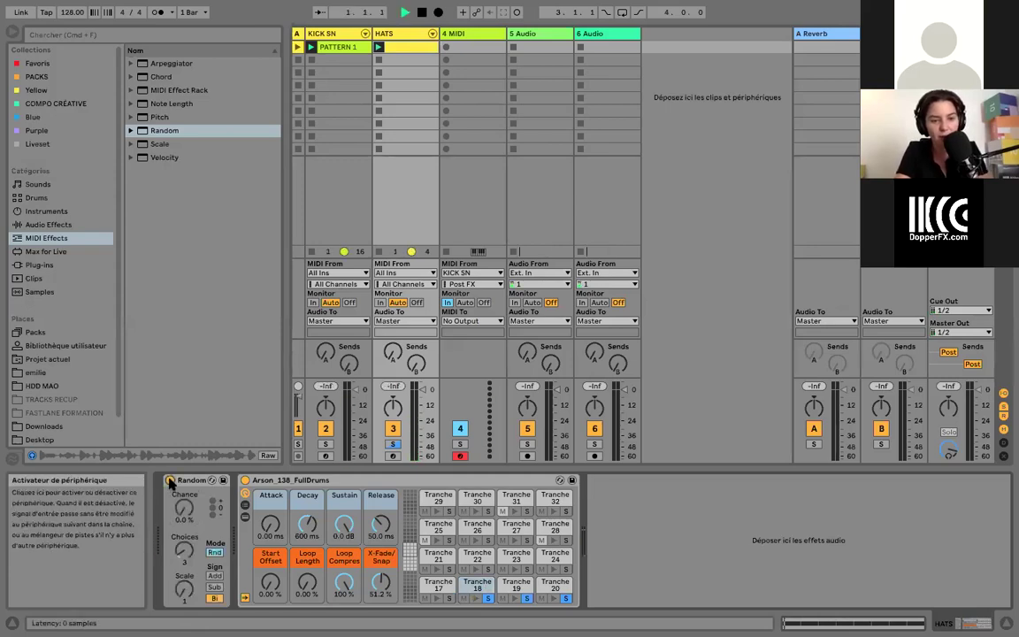
{"action": "left_click_drag", "start_coordinate": [184, 508], "coordinate": [184, 474]}
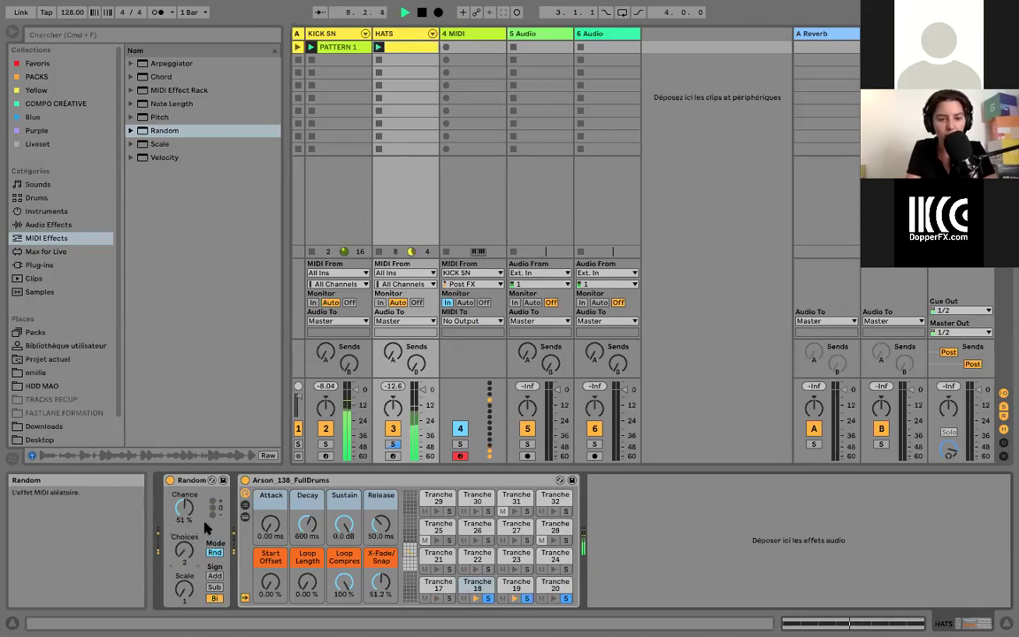
Lower the Chance of the HATS track's Random effect to 41 %
{"action": "left_click_drag", "start_coordinate": [185, 508], "coordinate": [185, 525]}
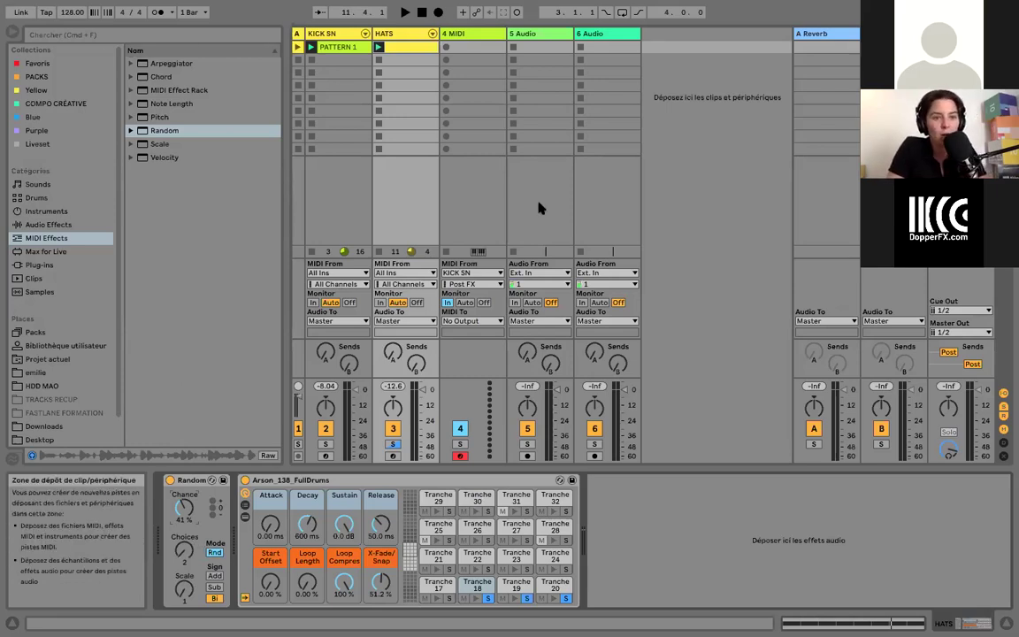
Load SSDL_128_Drumloop 15.aif from the COMPO CRÉATIVE collection into the first slot of track 4 and solo that track
{"action": "left_click", "coordinate": [69, 104]}
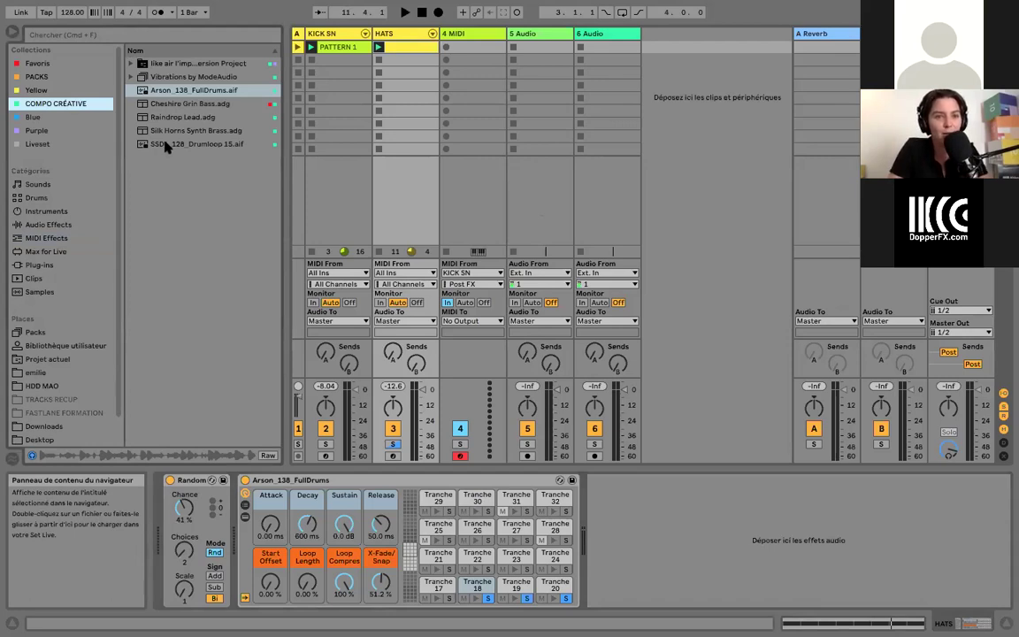
{"action": "left_click_drag", "start_coordinate": [164, 146], "coordinate": [462, 46]}
{"action": "left_click", "coordinate": [460, 443]}
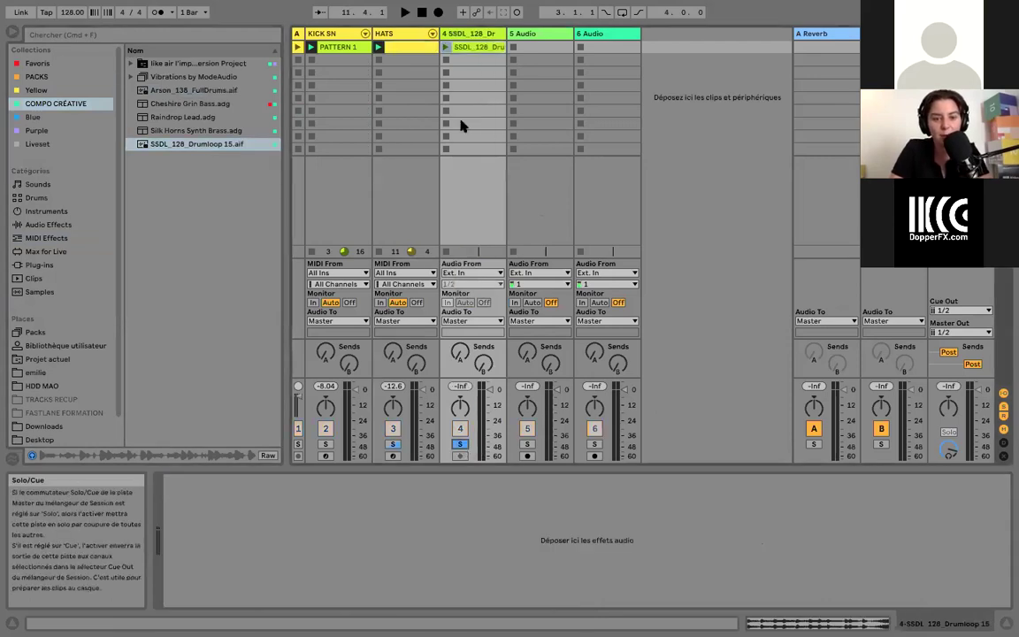
Play the SSDL_128 drum loop clip, raise its track volume slightly, and stop playback
{"action": "left_click", "coordinate": [447, 49]}
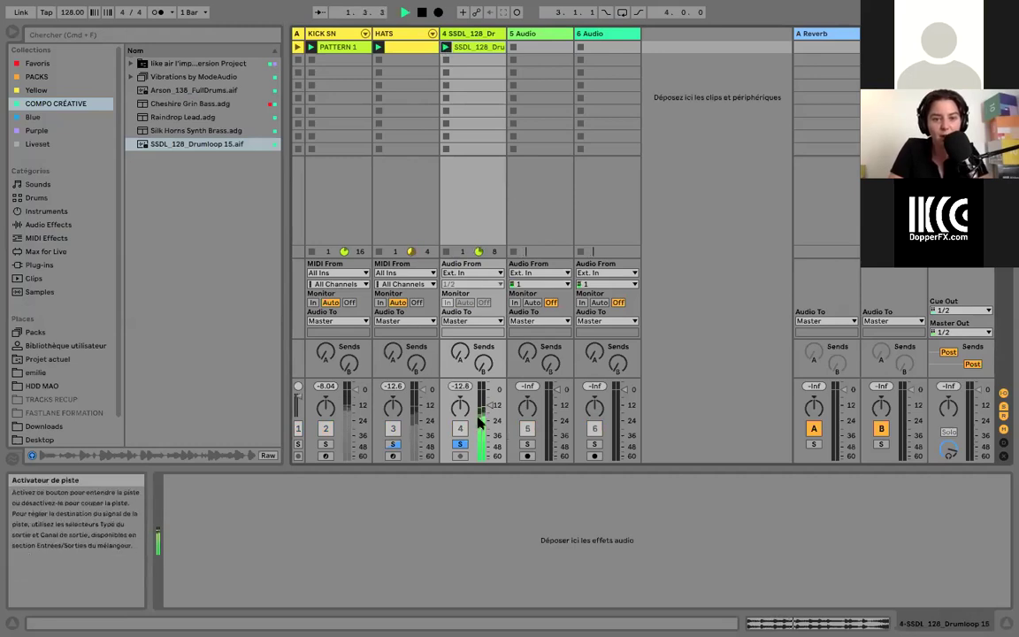
{"action": "left_click_drag", "start_coordinate": [489, 410], "coordinate": [492, 402]}
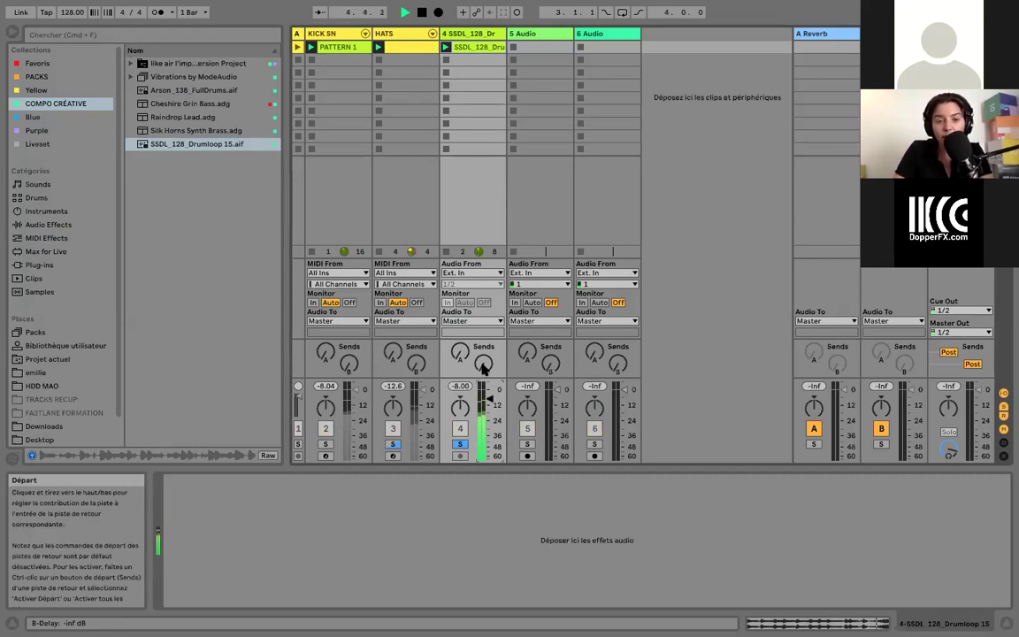
{"action": "key", "text": "space"}
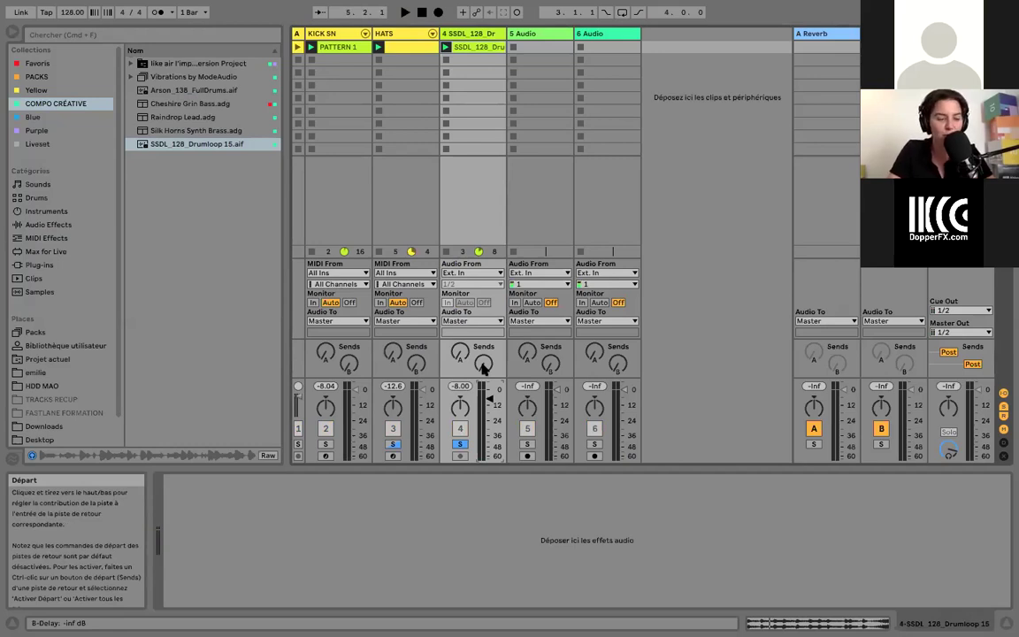
Convert the melody of the SSDL_128 drum loop to a new MIDI track, solo it and play its clip
{"action": "right_click", "coordinate": [482, 52]}
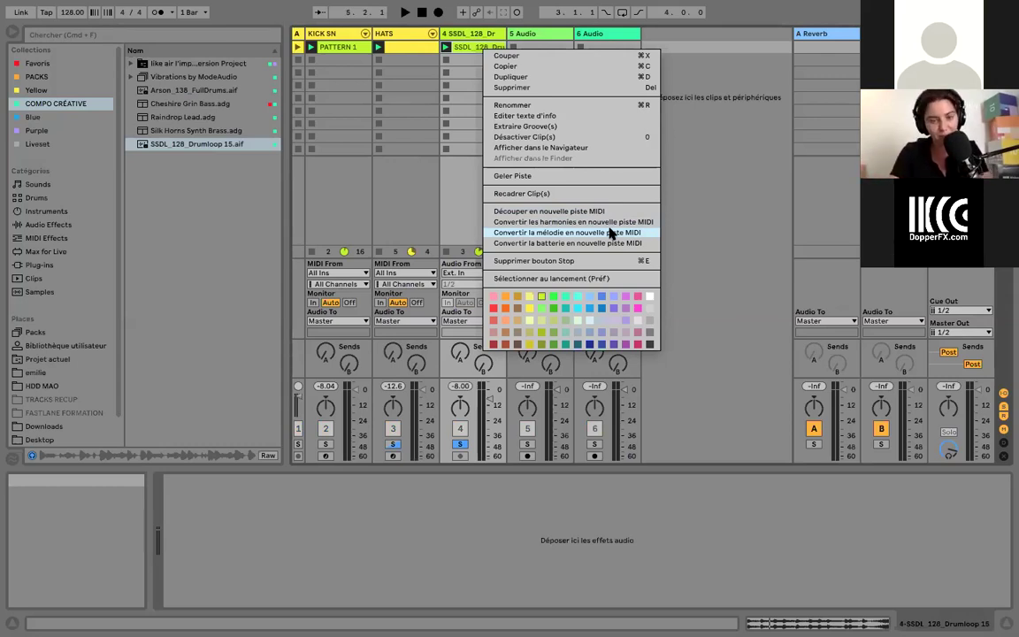
{"action": "left_click", "coordinate": [610, 233]}
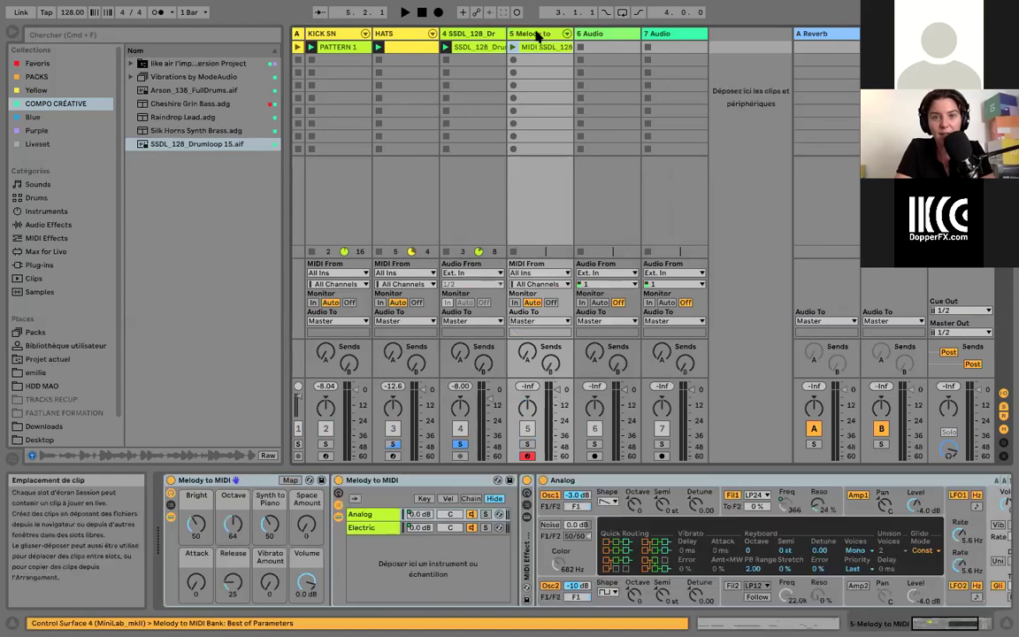
{"action": "left_click", "coordinate": [528, 444]}
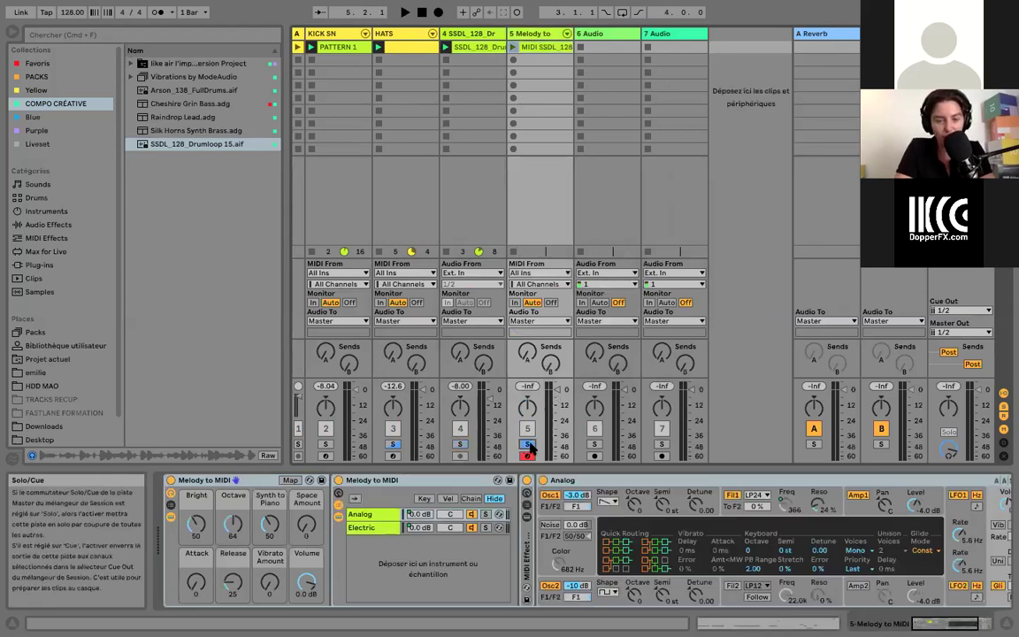
{"action": "double_click", "coordinate": [535, 49]}
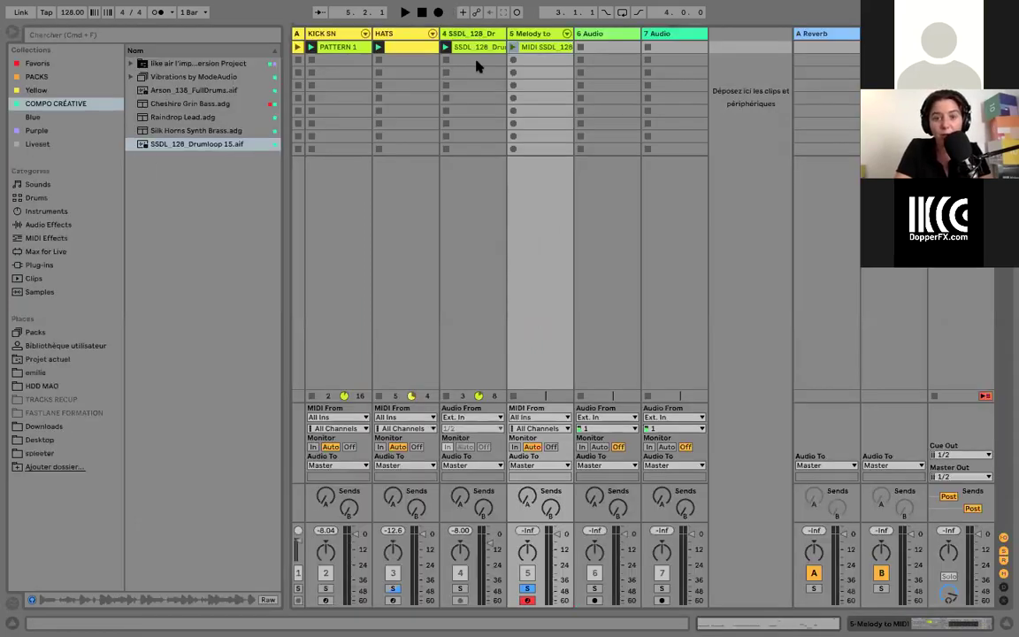
{"action": "left_click", "coordinate": [513, 46]}
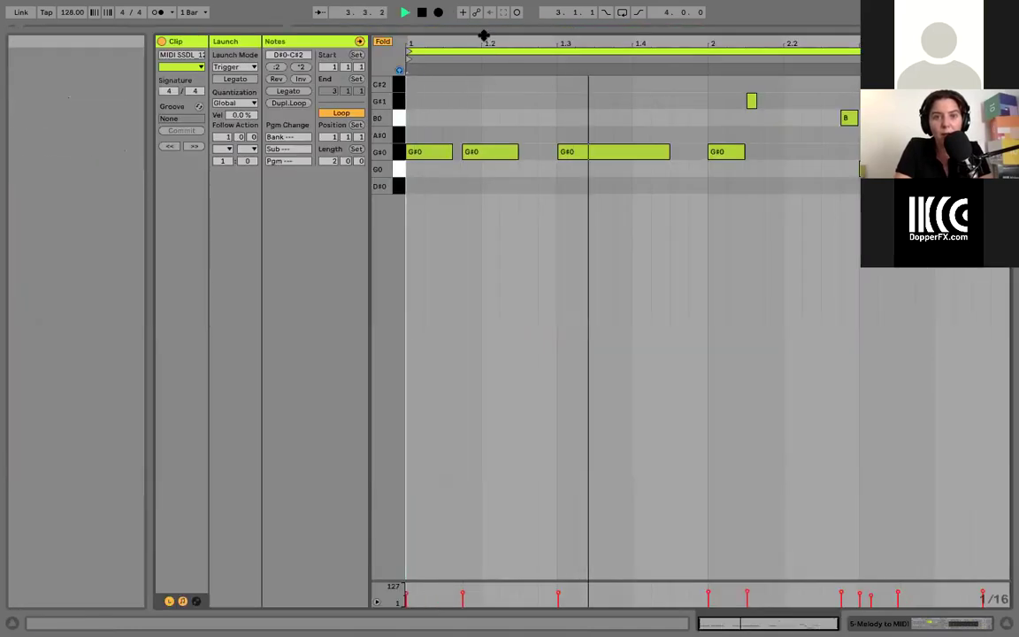
{"action": "left_click_drag", "start_coordinate": [484, 34], "coordinate": [500, 283]}
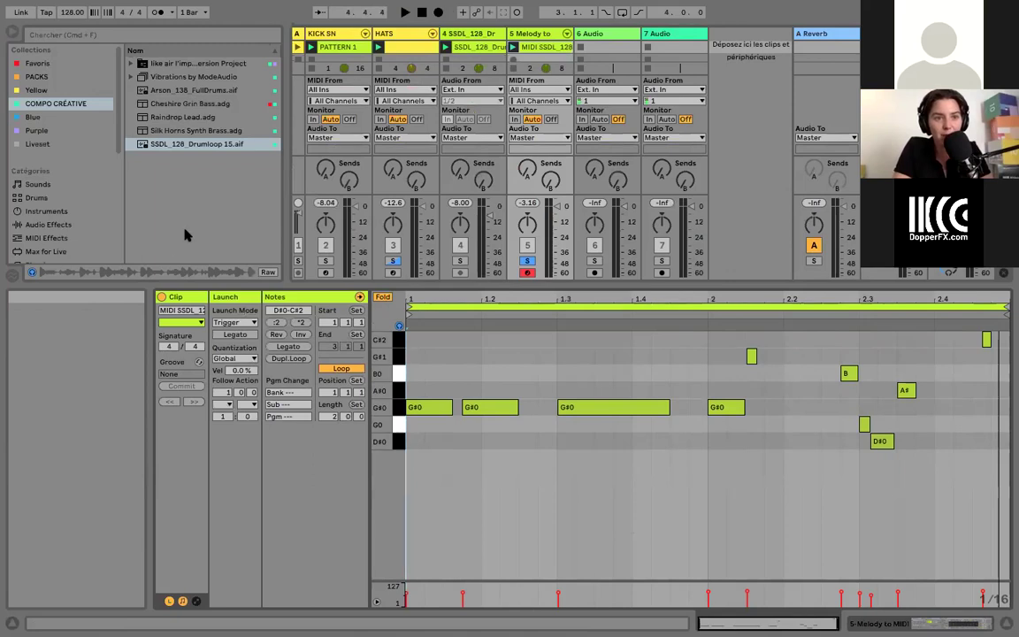
Replace the converted melody track's instrument with Cheshire Grin Bass.adg and play the clip with it
{"action": "left_click", "coordinate": [172, 104]}
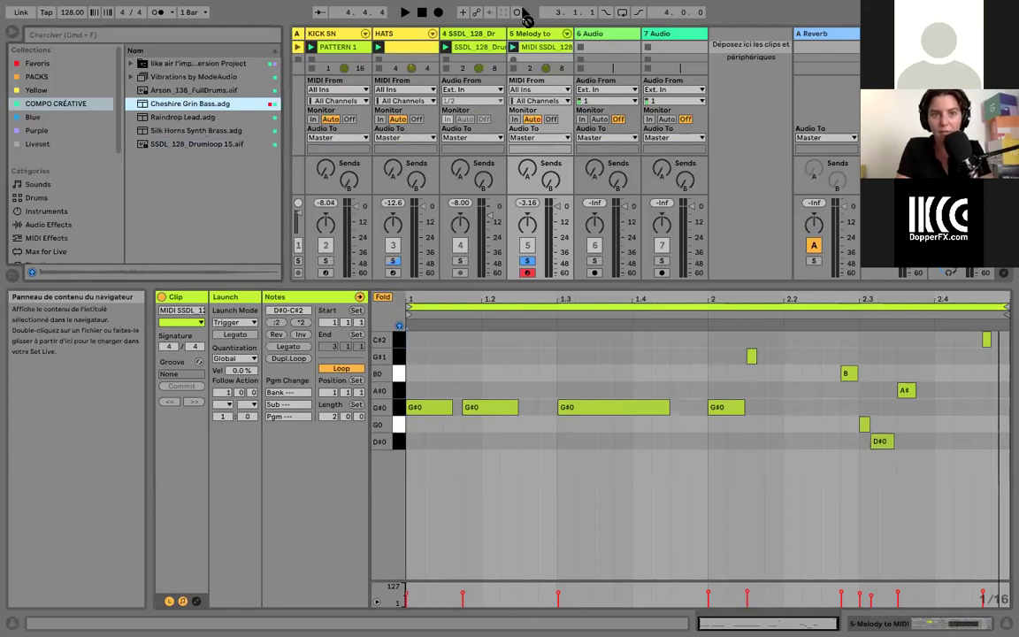
{"action": "left_click", "coordinate": [502, 33]}
{"action": "left_click", "coordinate": [537, 33]}
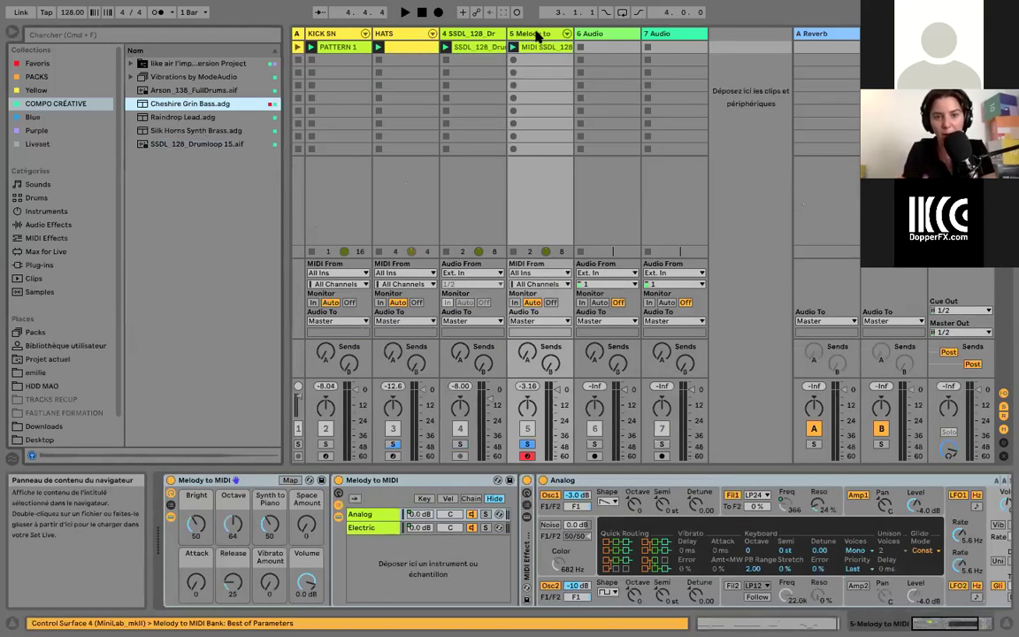
{"action": "key", "text": "Return"}
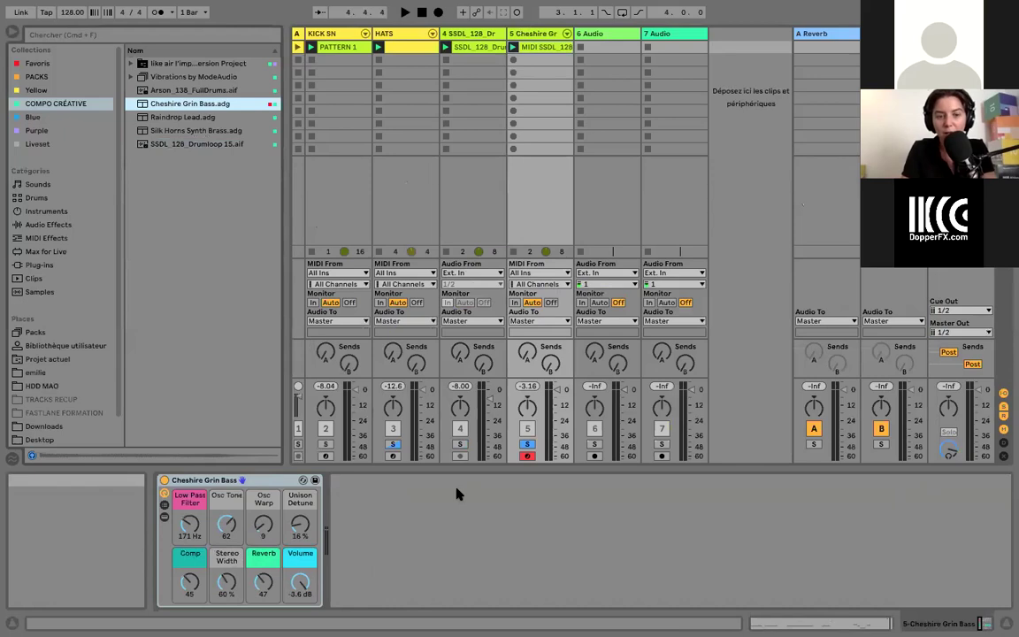
{"action": "key", "text": "space"}
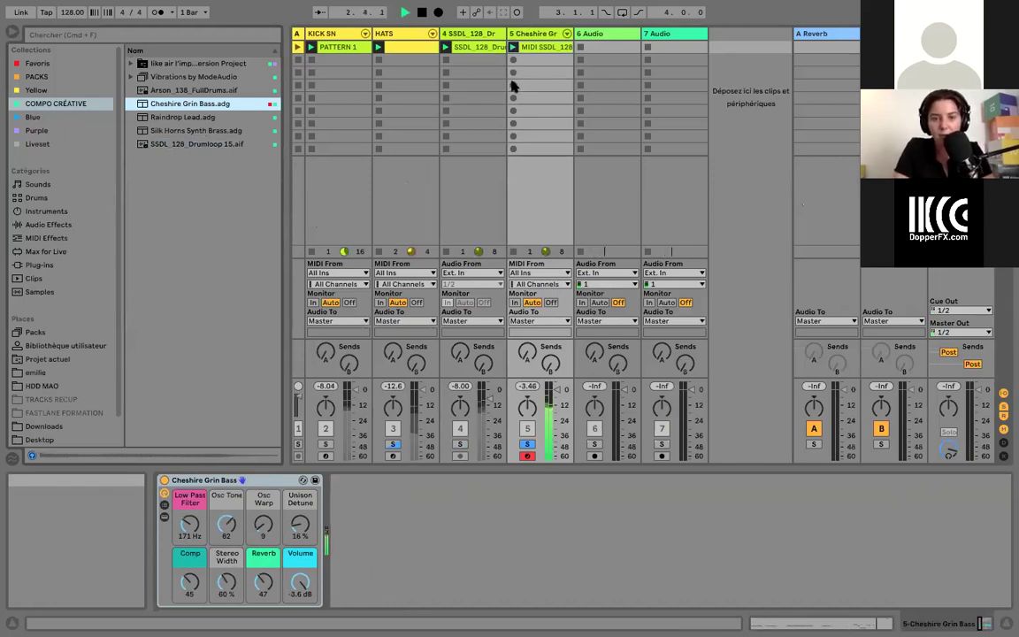
Open the bass track's MIDI clip, stop playback and quantize all of its notes
{"action": "double_click", "coordinate": [543, 48]}
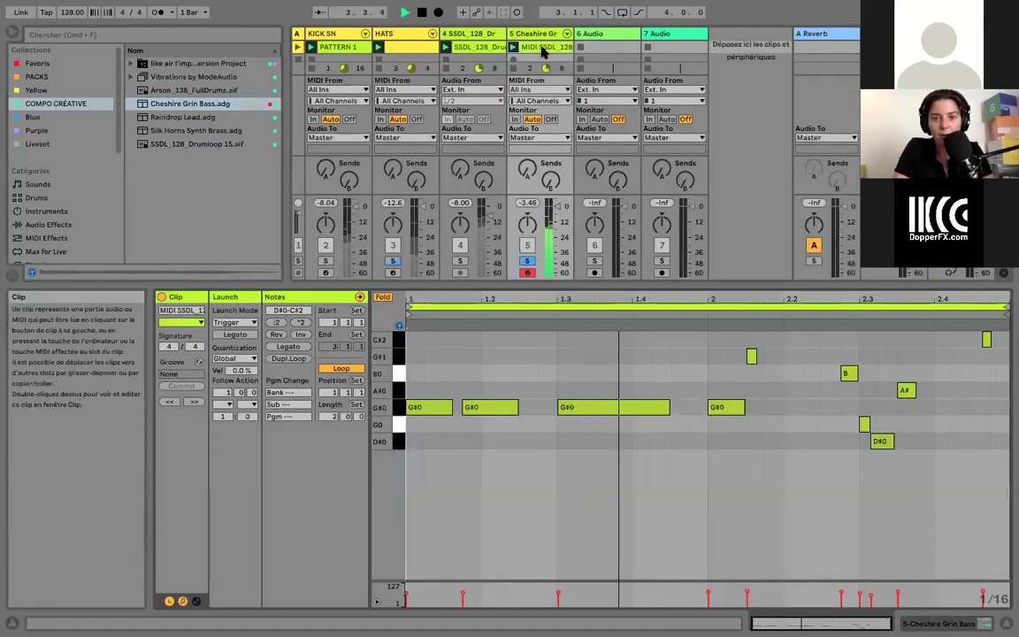
{"action": "key", "text": "space"}
{"action": "left_click", "coordinate": [488, 468]}
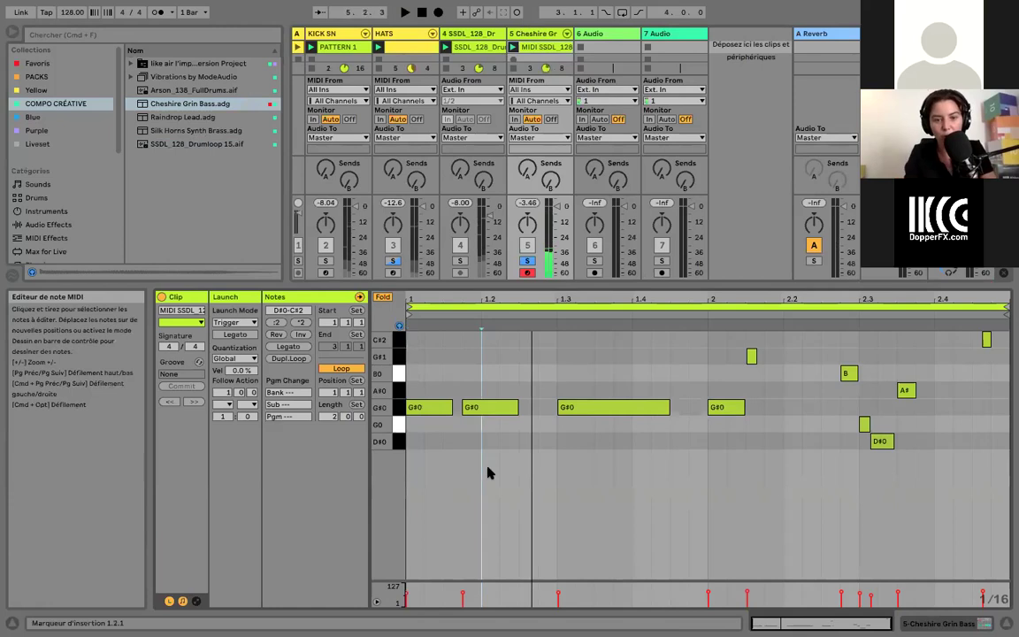
{"action": "key", "text": "super+a"}
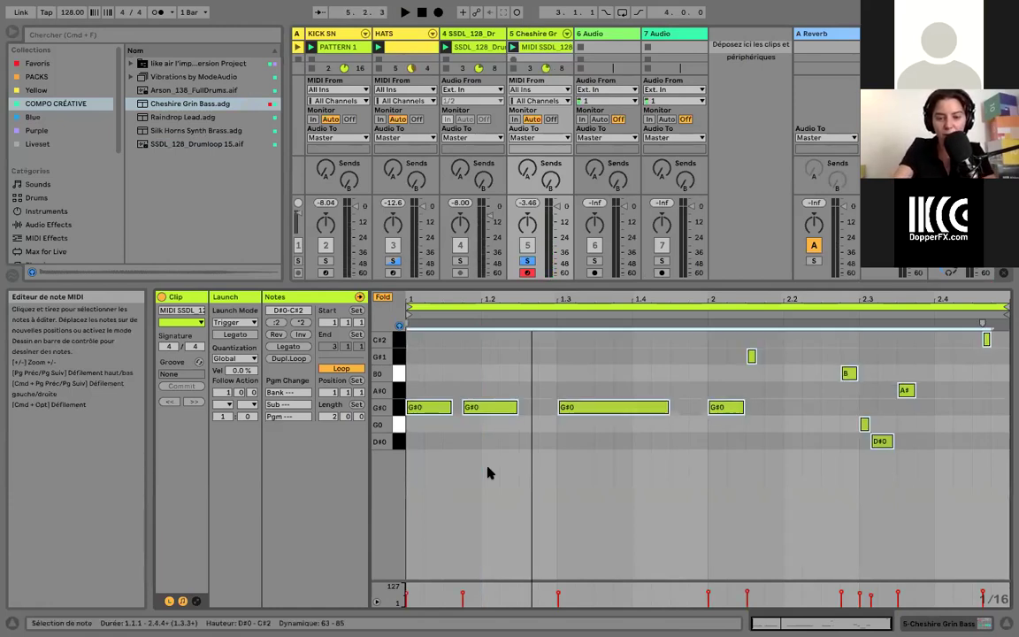
{"action": "left_click", "coordinate": [535, 467]}
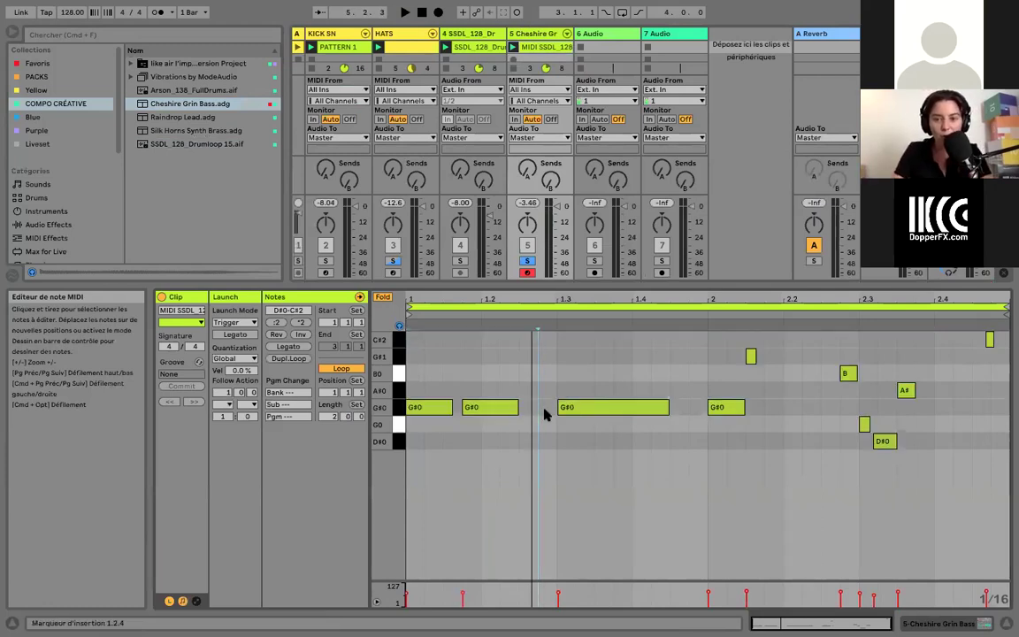
Lengthen the short G#1 note in bar 2, and move the final C#2 note to G#1 and lengthen it
{"action": "left_click", "coordinate": [751, 356]}
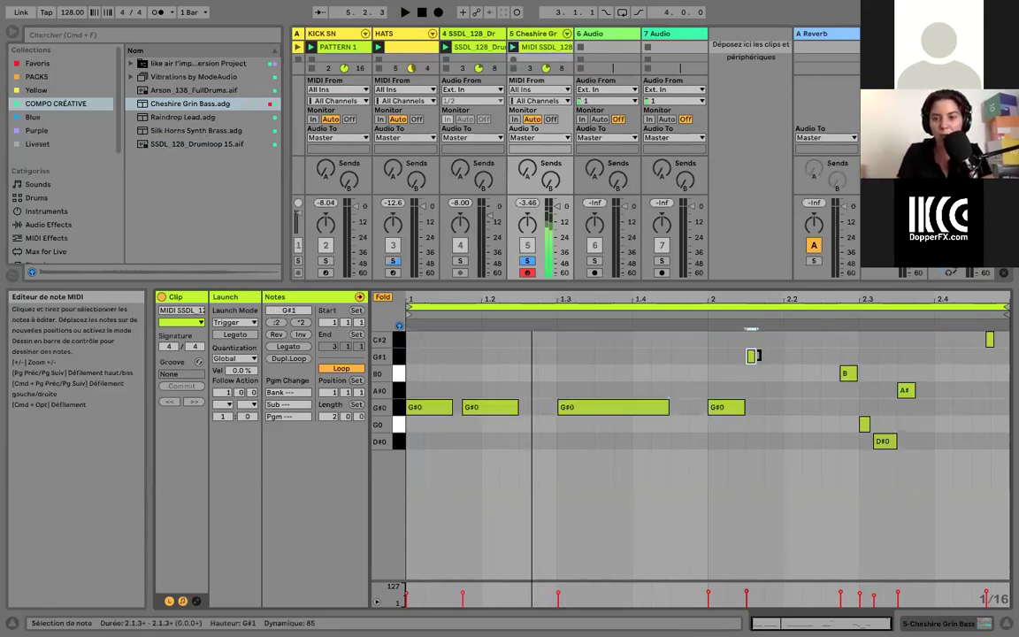
{"action": "left_click", "coordinate": [988, 340]}
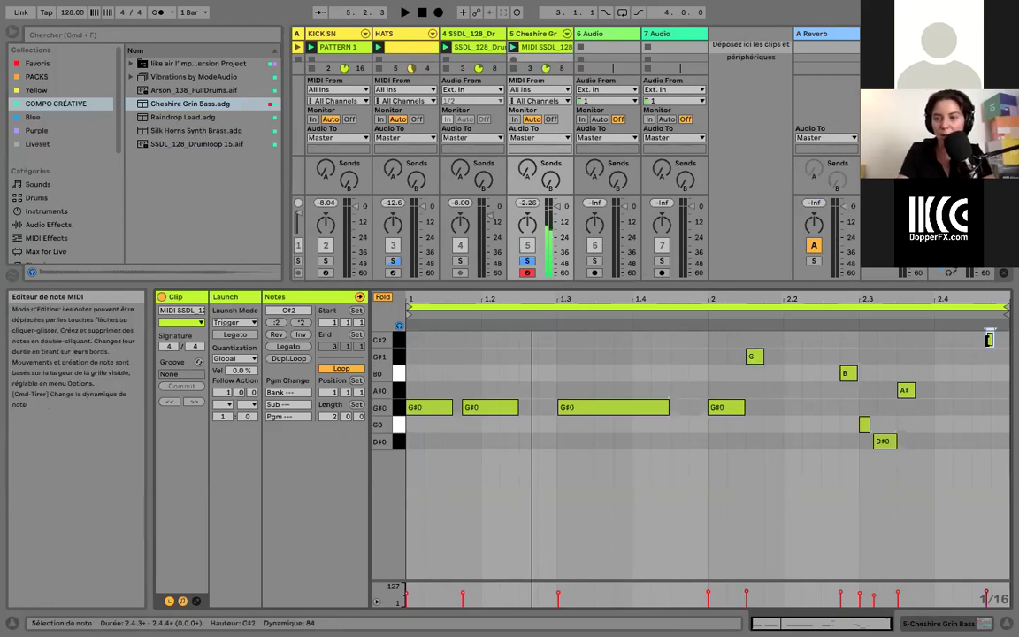
{"action": "left_click_drag", "start_coordinate": [988, 340], "coordinate": [978, 354]}
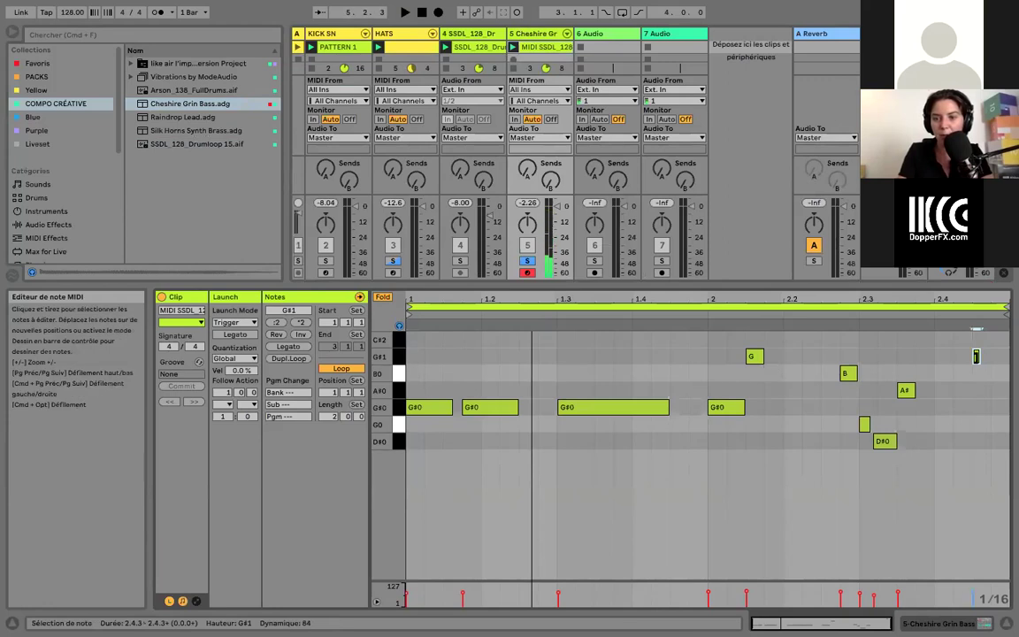
{"action": "left_click_drag", "start_coordinate": [976, 356], "coordinate": [990, 354]}
Play the bass clip, unsolo its track to hear it with the drums, and mute the SSDL_128 drum loop track
{"action": "key", "text": "space"}
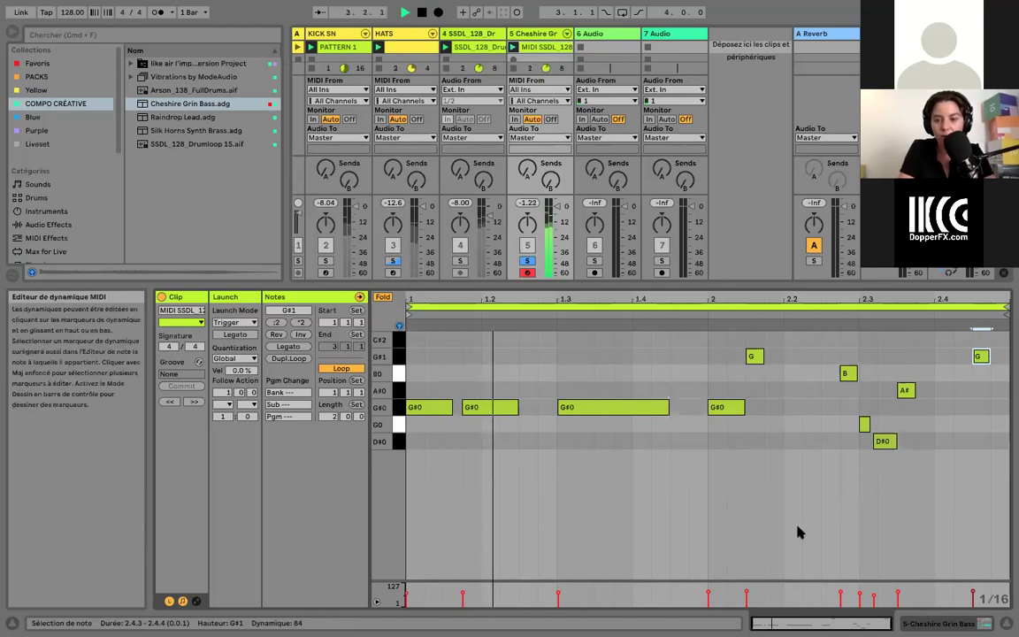
{"action": "left_click_drag", "start_coordinate": [540, 285], "coordinate": [541, 429]}
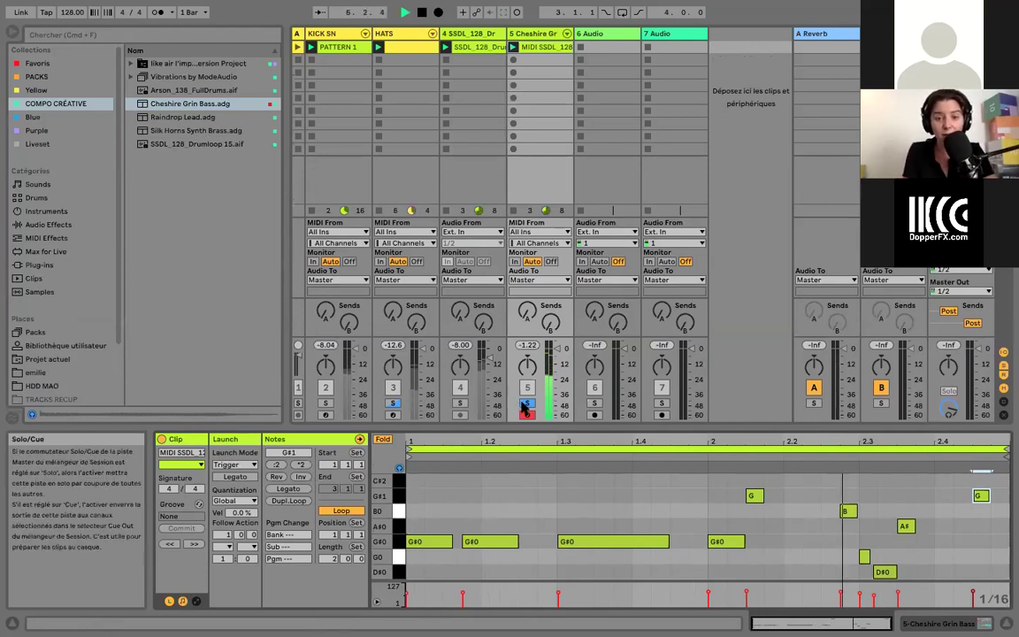
{"action": "left_click", "coordinate": [526, 404]}
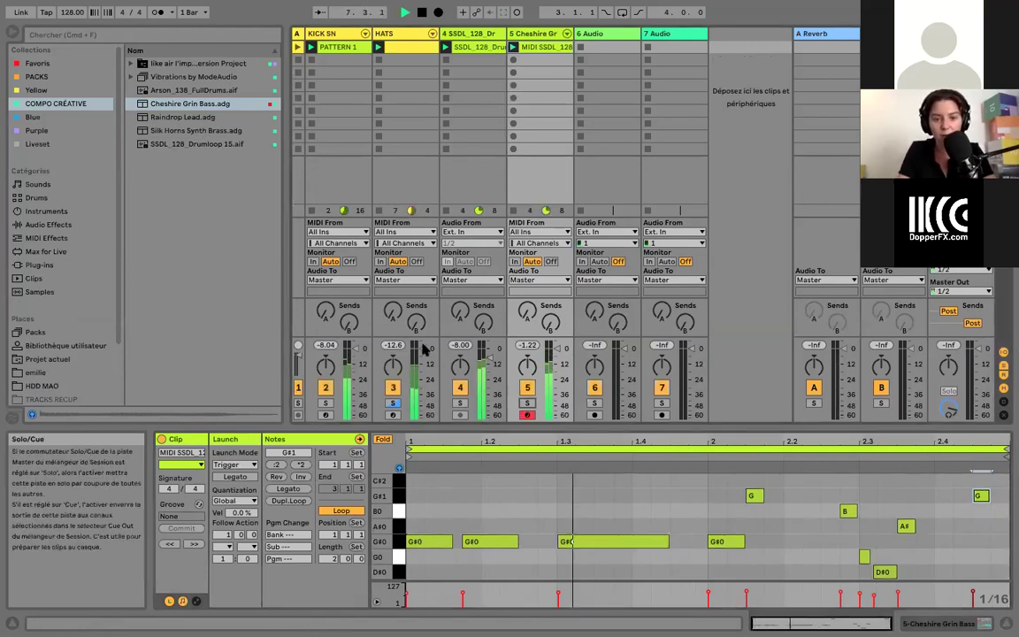
{"action": "left_click", "coordinate": [460, 389]}
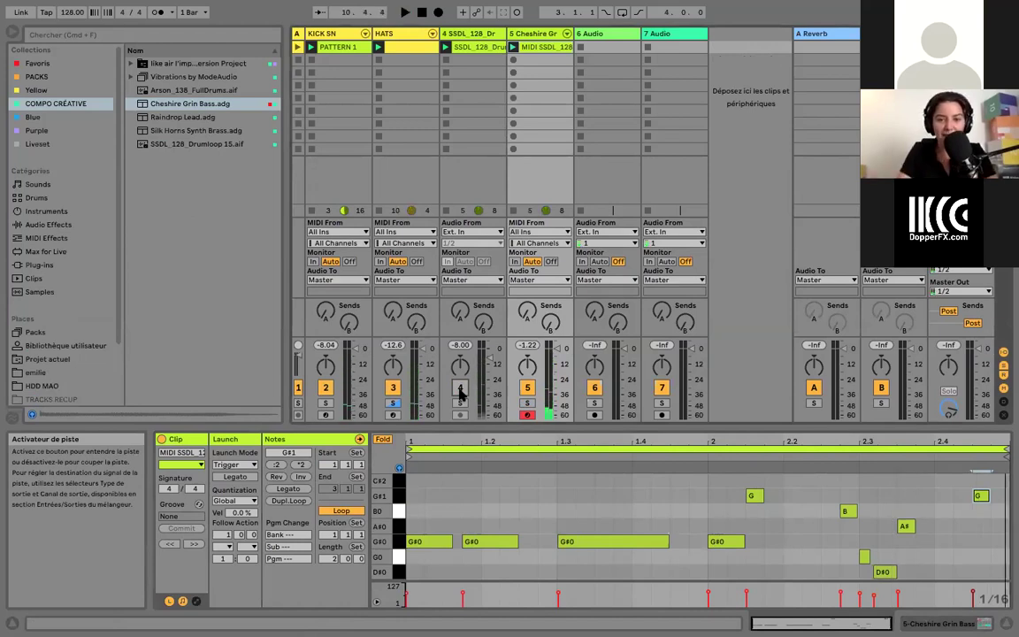
Delete the SSDL_128 drum loop audio track and rename the Cheshire Grin Bass track BASSE
{"action": "left_click", "coordinate": [482, 49]}
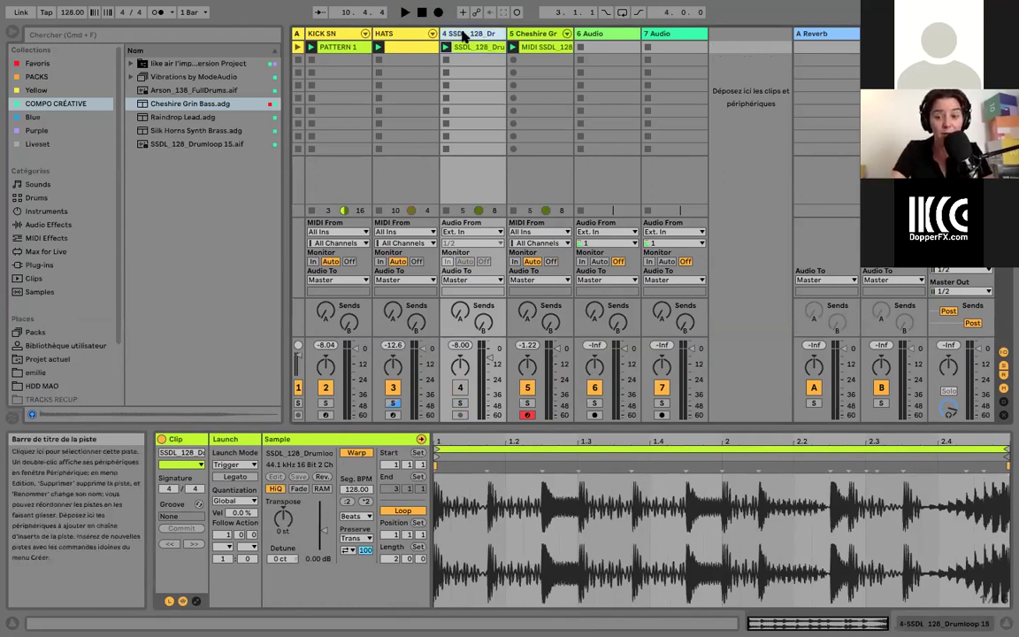
{"action": "key", "text": "Delete"}
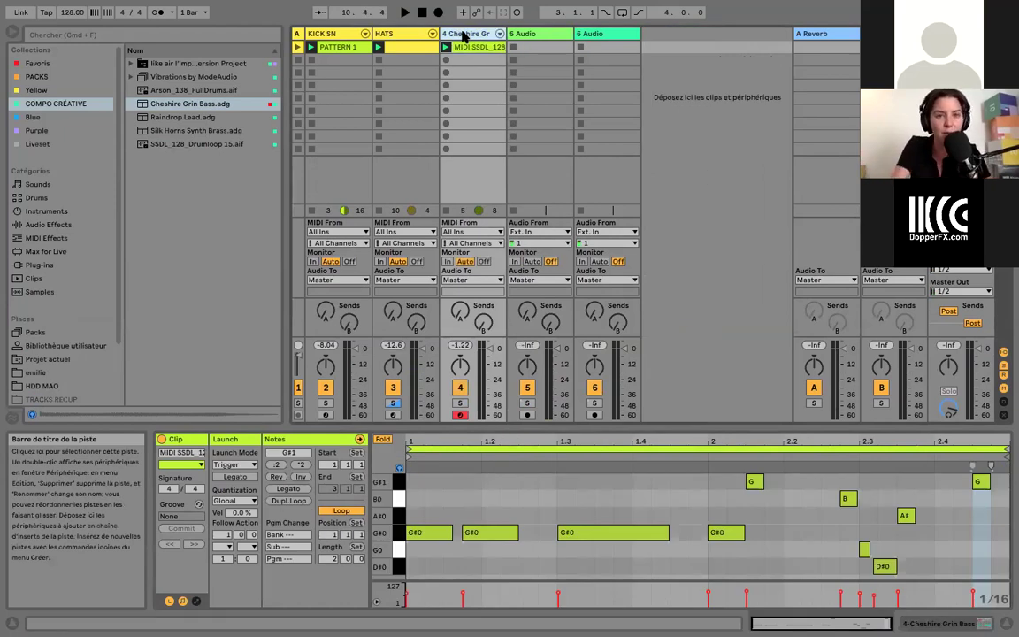
{"action": "key", "text": "super+r"}
{"action": "type", "text": "BASSE"}
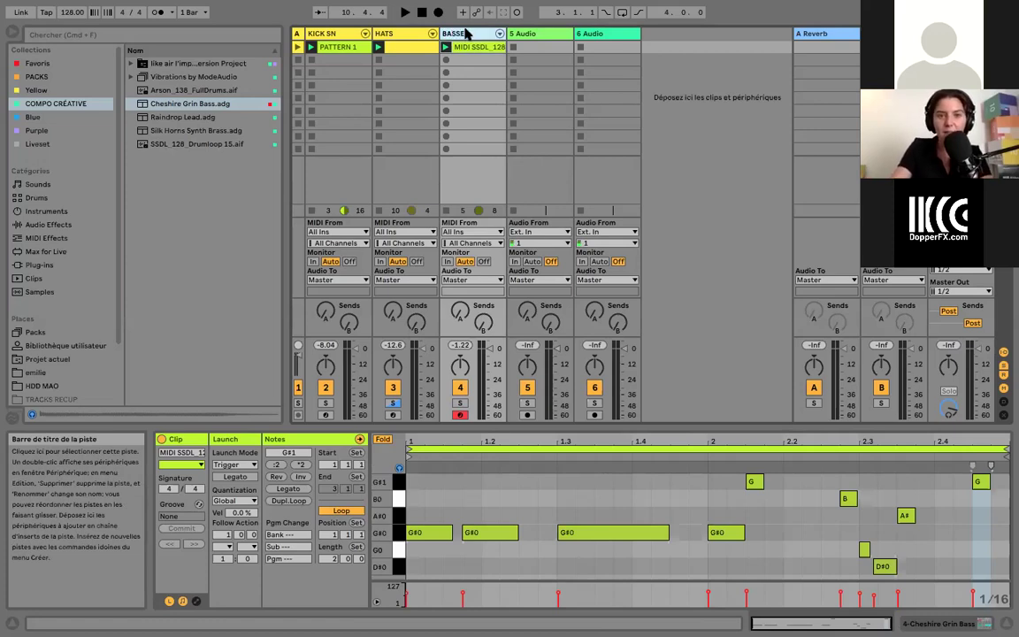
{"action": "key", "text": "Return"}
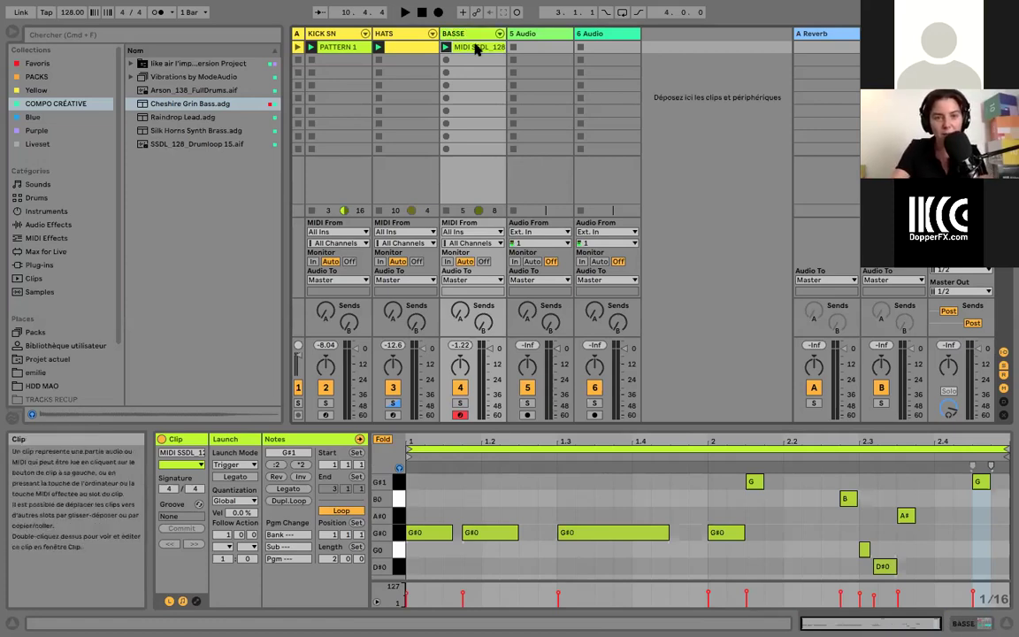
Rename the MIDI clip on the BASSE track MOTIF 1
{"action": "key", "text": "super+r"}
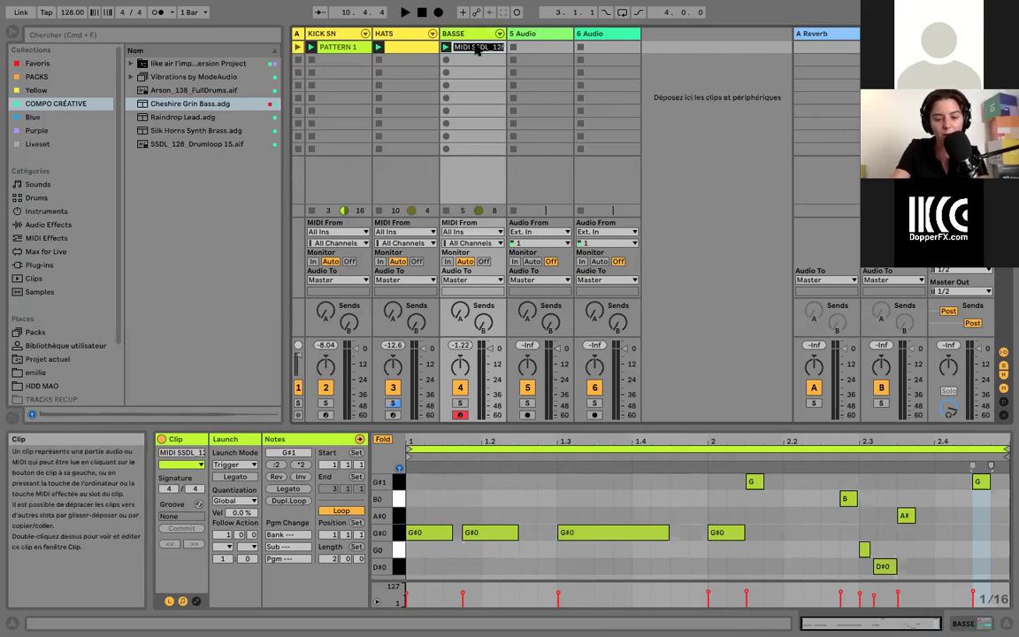
{"action": "type", "text": "MOTIF"}
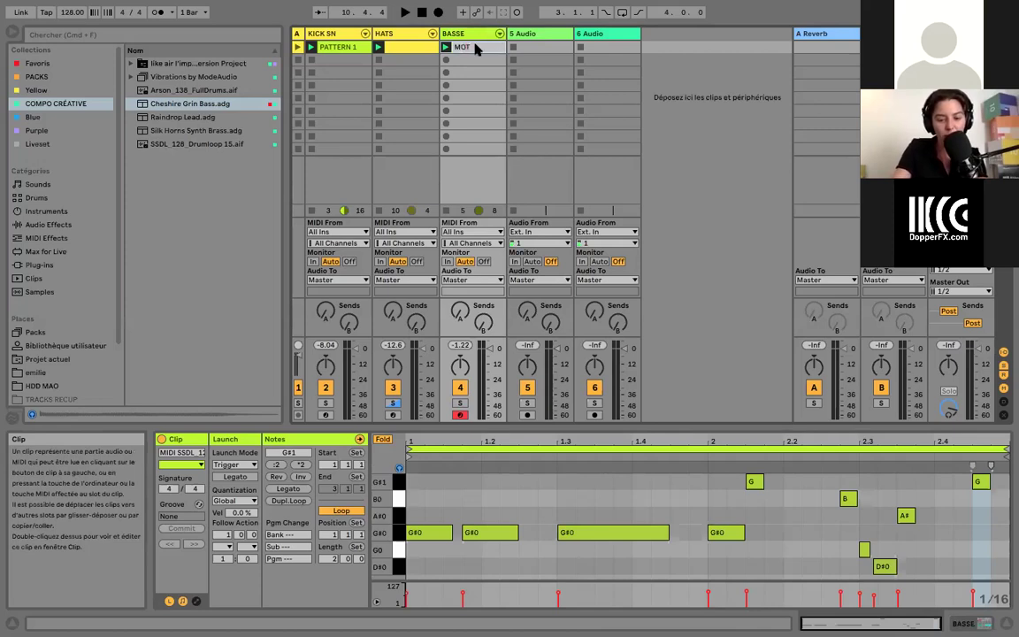
{"action": "type", "text": " 1"}
{"action": "key", "text": "Return"}
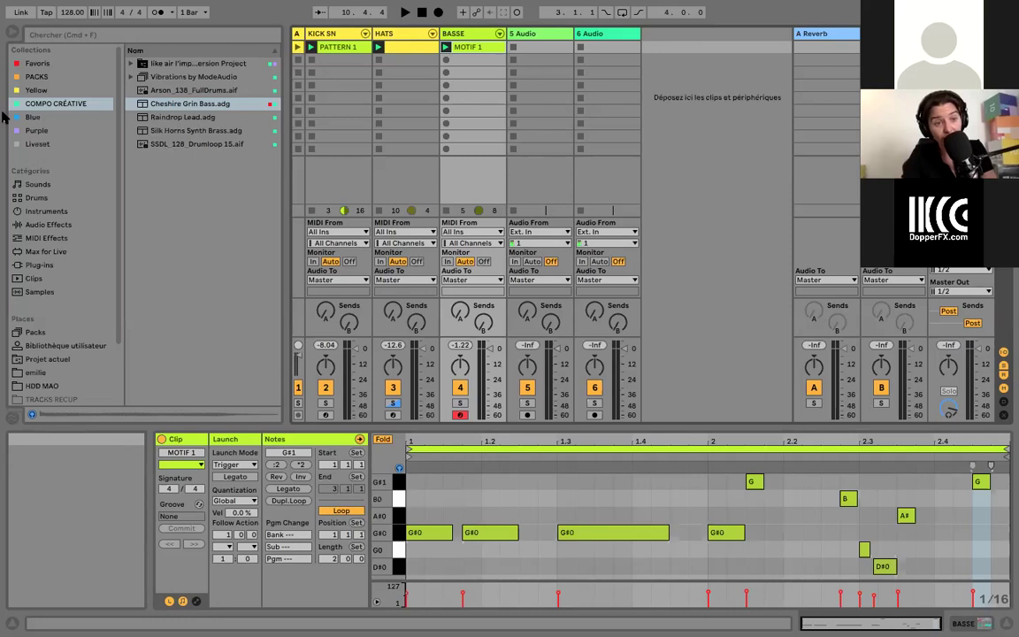
List the MIDI effects in the browser and duplicate the MOTIF 1 clip into the slot below on the BASSE track
{"action": "left_click", "coordinate": [44, 239]}
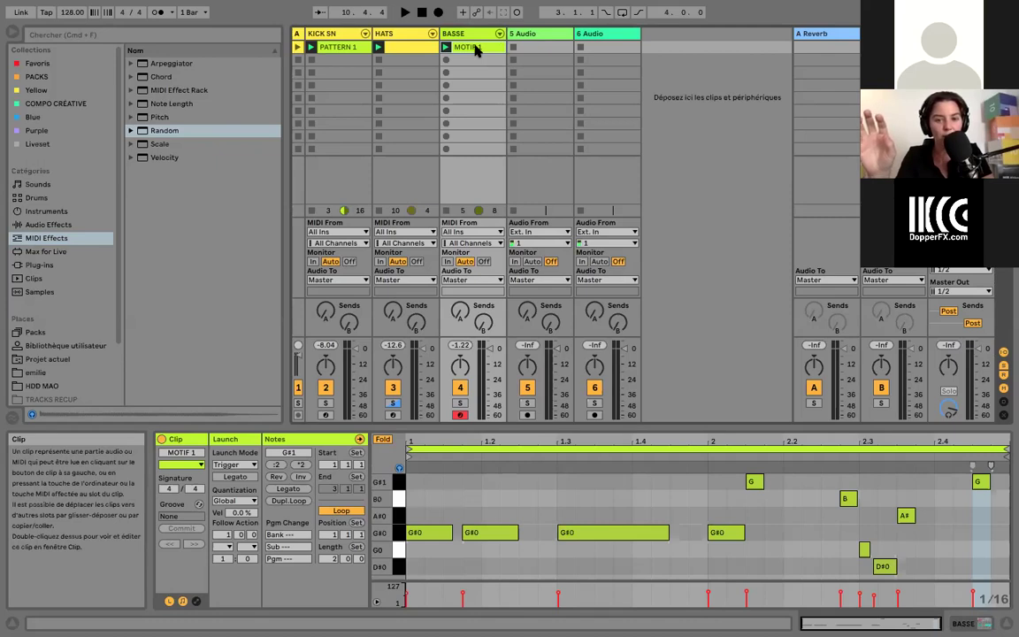
{"action": "key", "text": "super+d"}
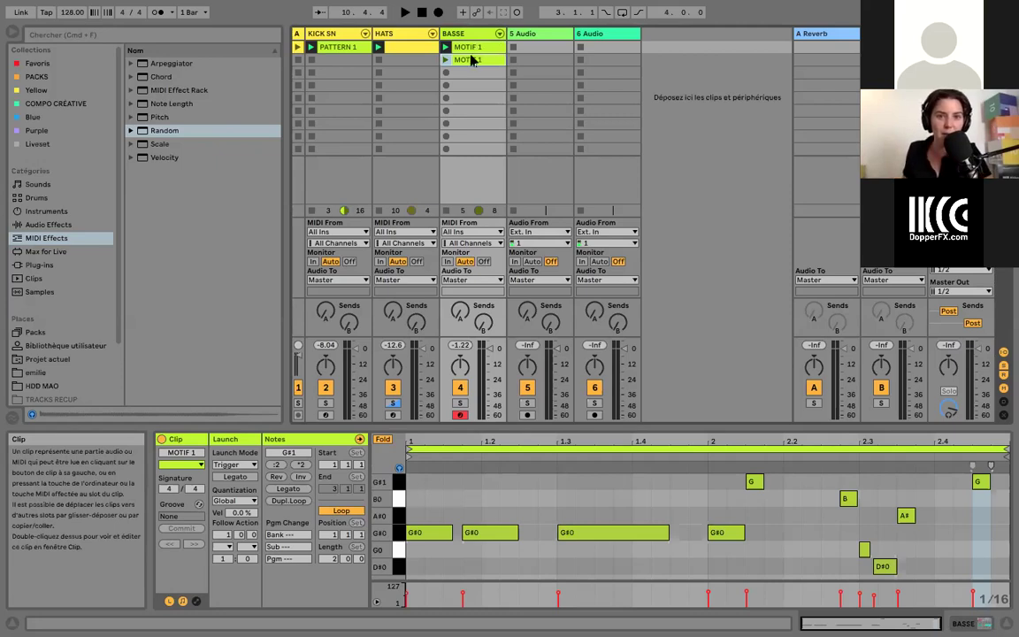
{"action": "left_click", "coordinate": [474, 60]}
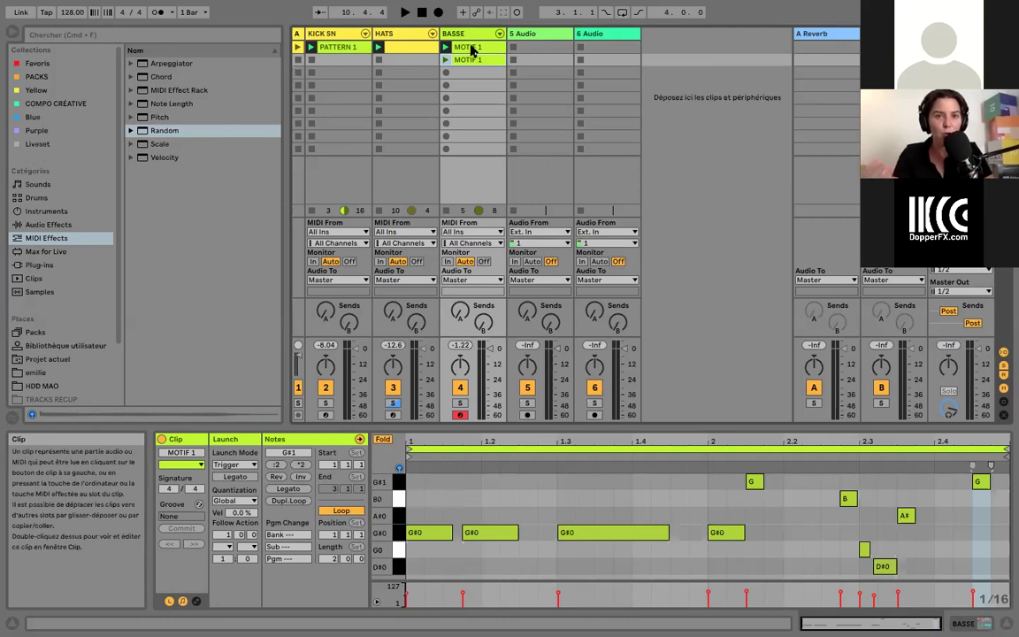
{"action": "left_click", "coordinate": [472, 47]}
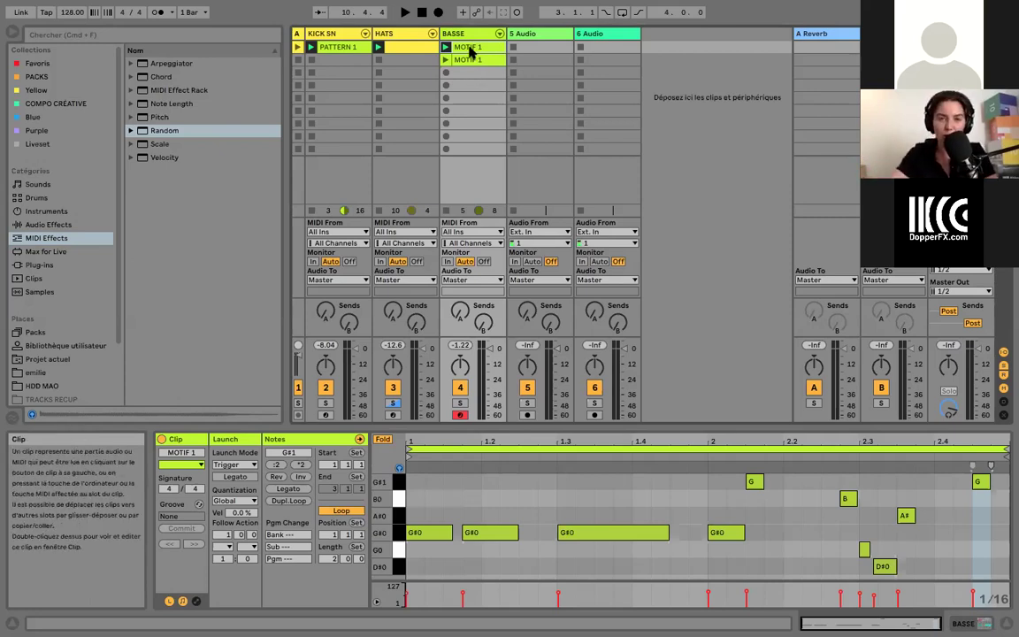
{"action": "left_click", "coordinate": [473, 61]}
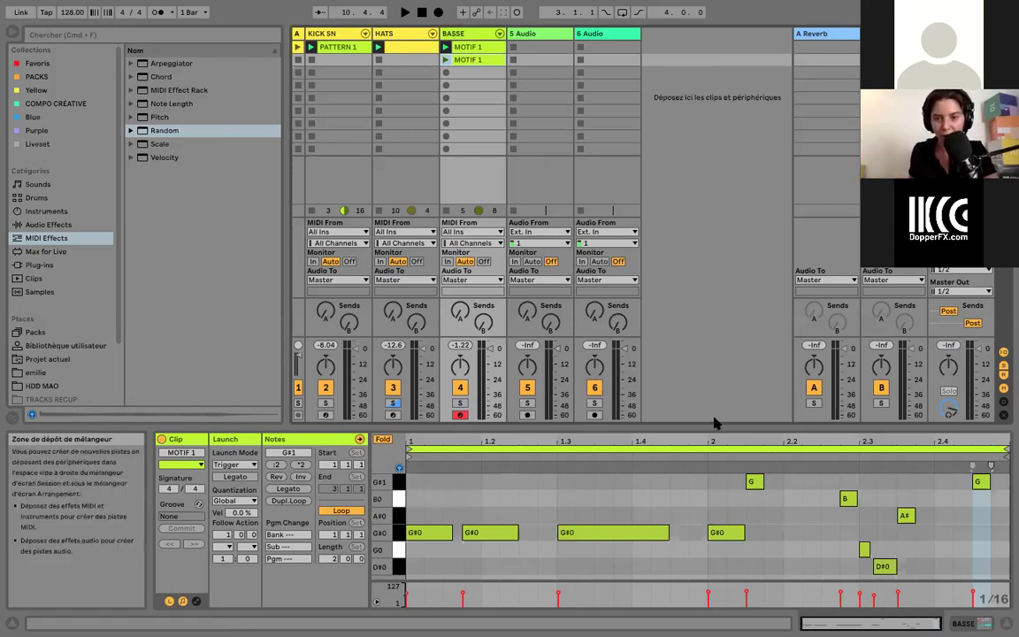
Enlarge the note editor, unfold it to show every pitch, and play the duplicated bass clip with the drums
{"action": "left_click_drag", "start_coordinate": [713, 426], "coordinate": [718, 295]}
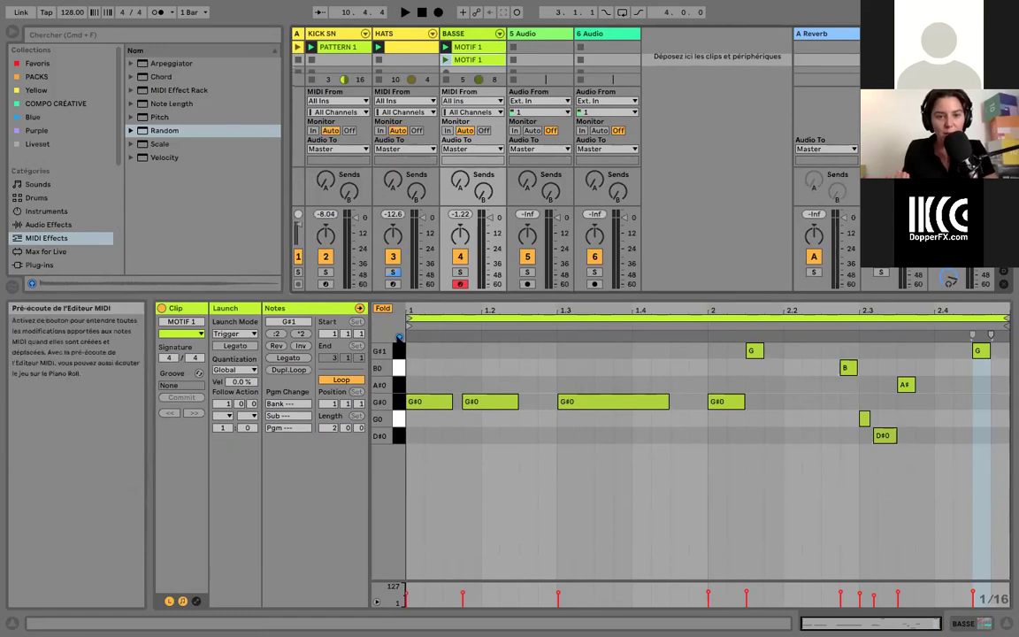
{"action": "left_click", "coordinate": [382, 308]}
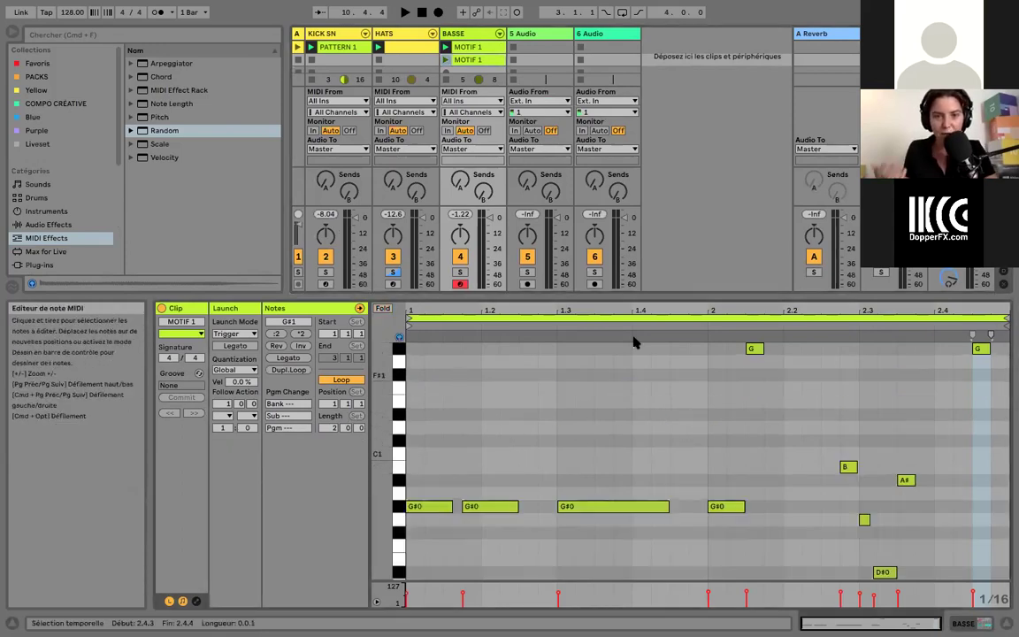
{"action": "left_click", "coordinate": [446, 60]}
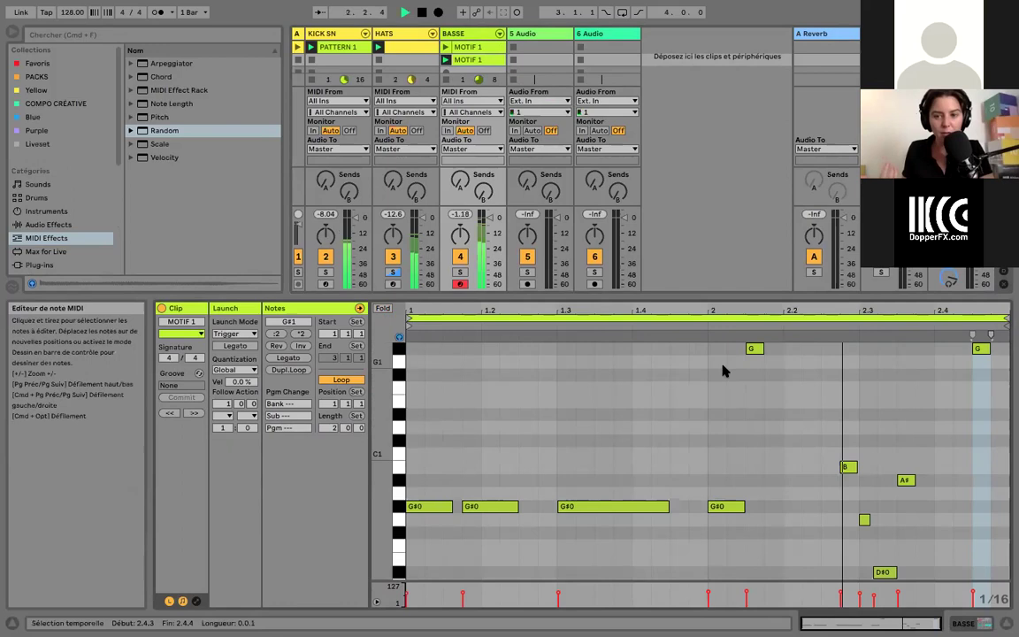
{"action": "key", "text": "space"}
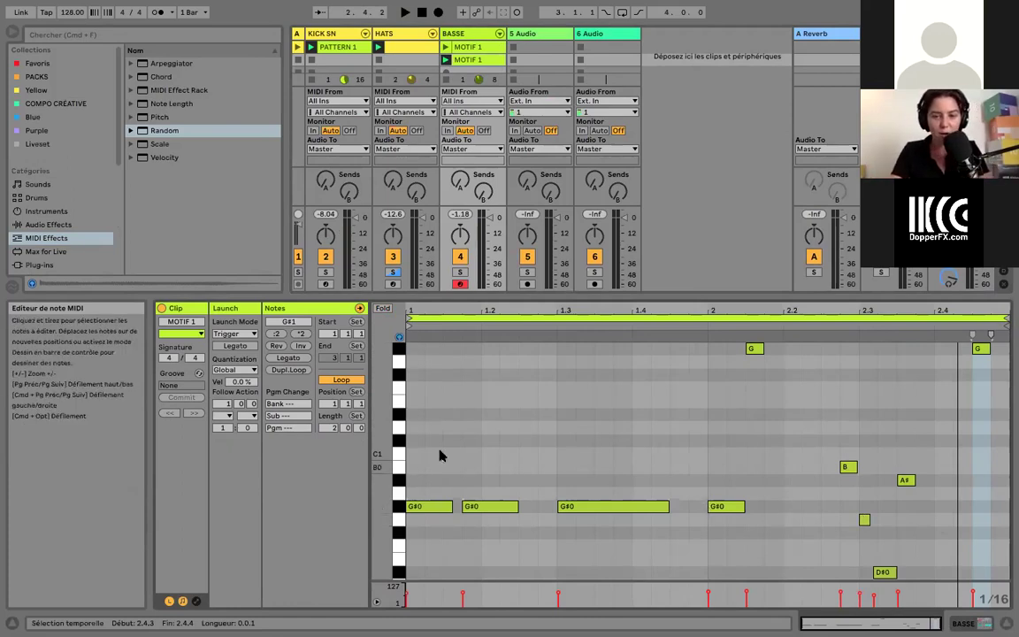
Raise the three G#0 notes in bar 1 to A#0 and the G#0 note opening bar 2 to B0
{"action": "left_click_drag", "start_coordinate": [430, 475], "coordinate": [679, 550]}
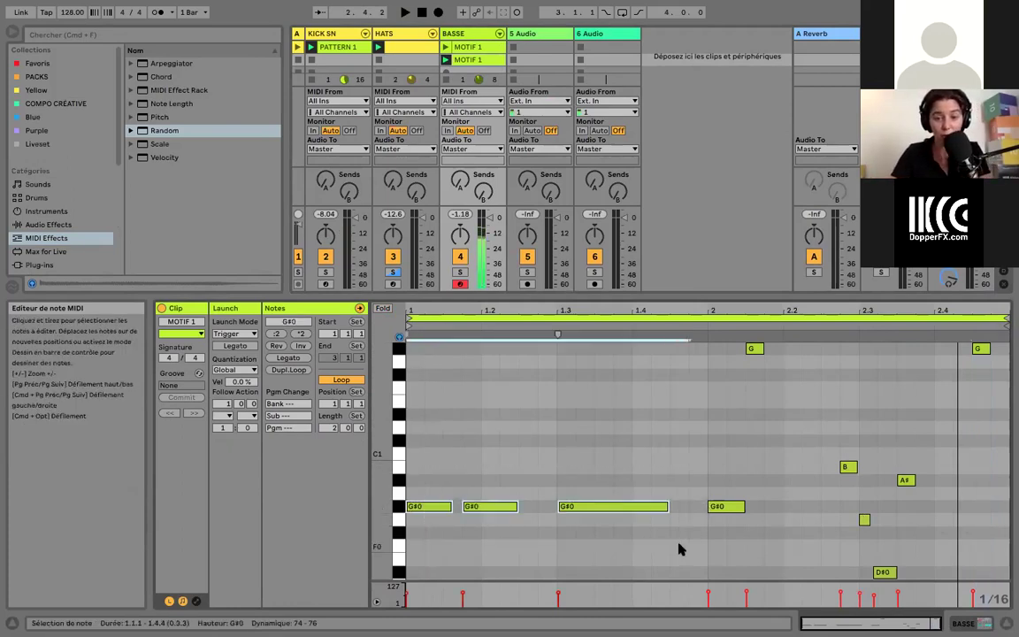
{"action": "key", "text": "Up"}
{"action": "key", "text": "Up"}
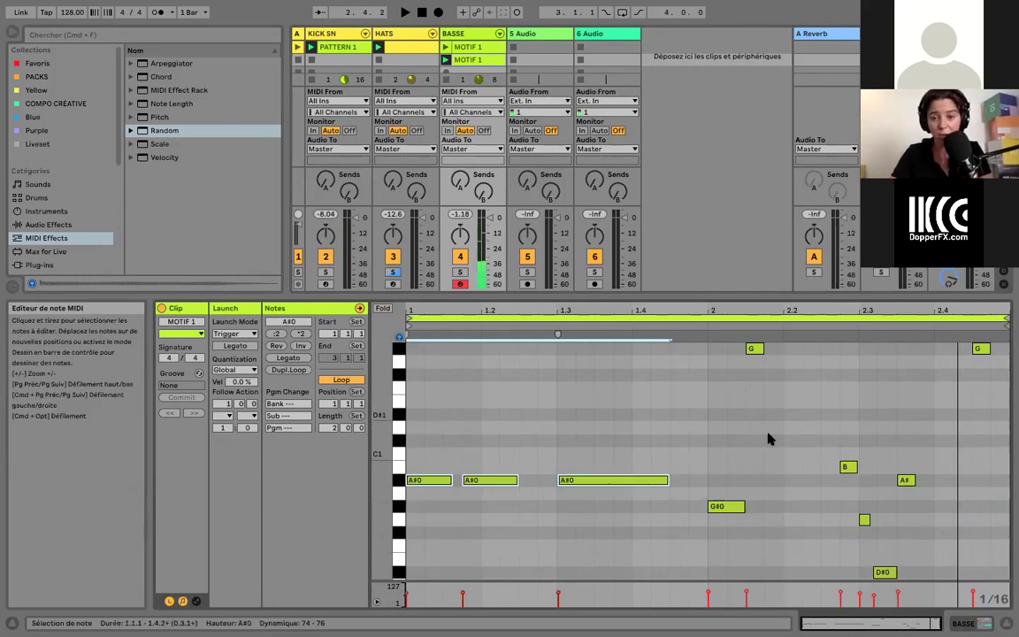
{"action": "left_click", "coordinate": [737, 506]}
{"action": "key", "text": "Up"}
{"action": "key", "text": "Up"}
{"action": "key", "text": "Up"}
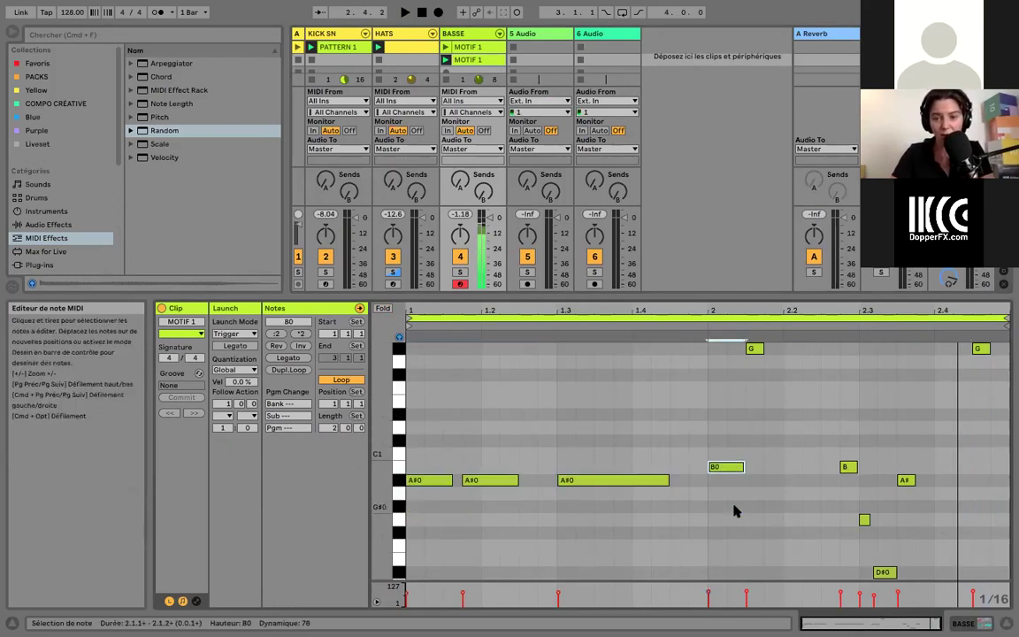
Raise the short G#1 note in the first beat of bar 2 to B1
{"action": "left_click", "coordinate": [753, 350]}
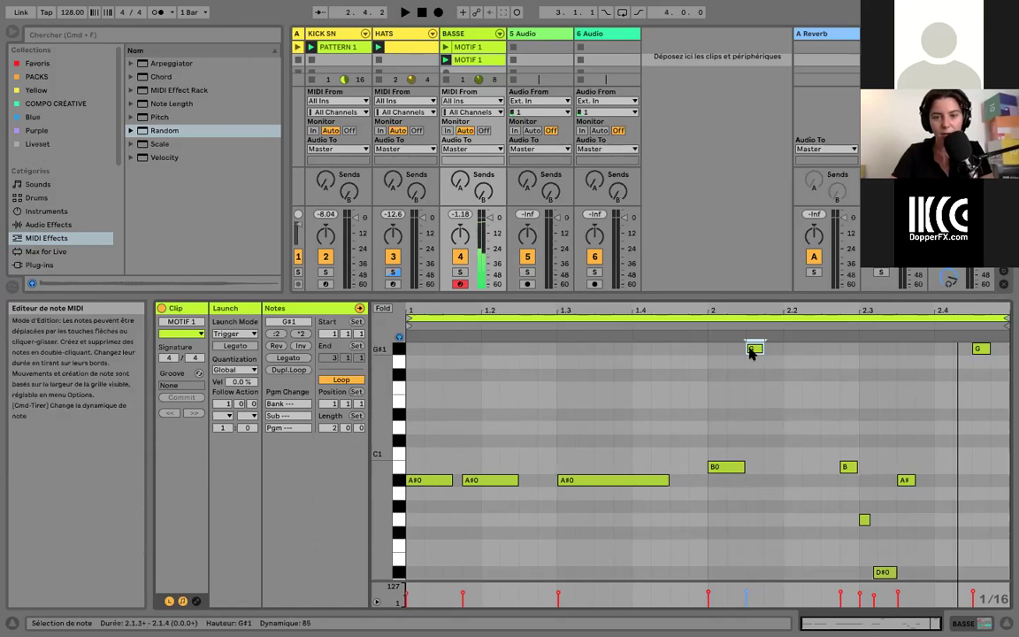
{"action": "key", "text": "Up"}
{"action": "key", "text": "Up"}
{"action": "key", "text": "Up"}
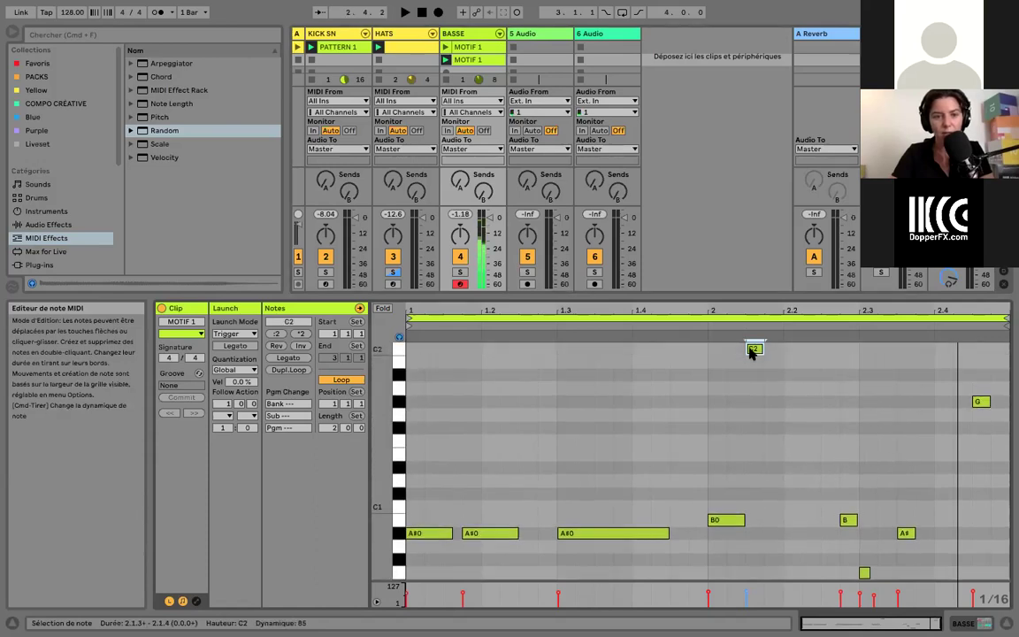
{"action": "scroll", "coordinate": [803, 487], "scroll_direction": "down", "scroll_amount": 4}
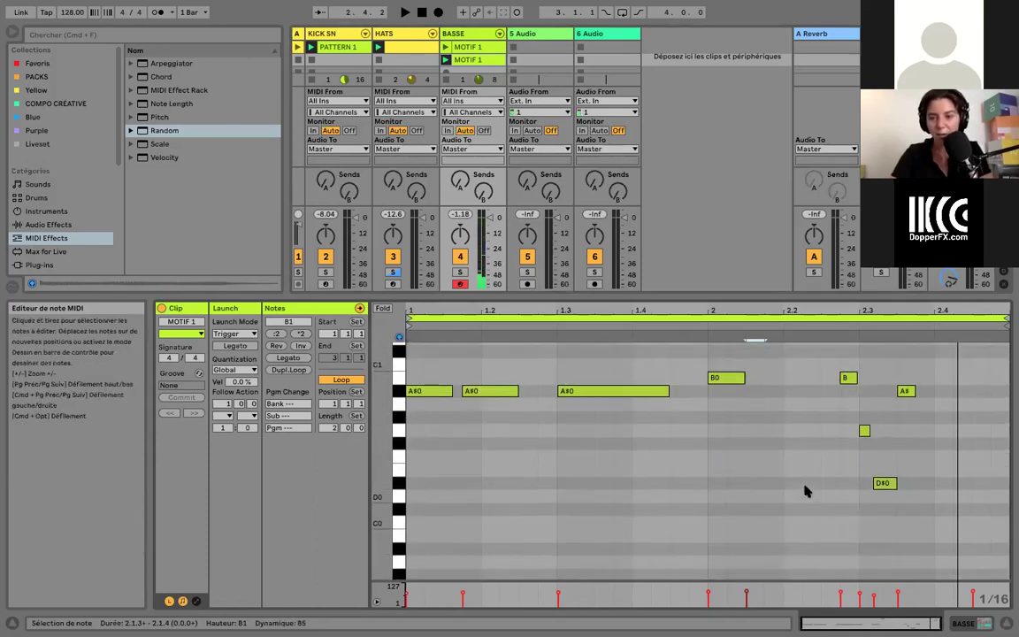
{"action": "scroll", "coordinate": [792, 425], "scroll_direction": "up", "scroll_amount": 2}
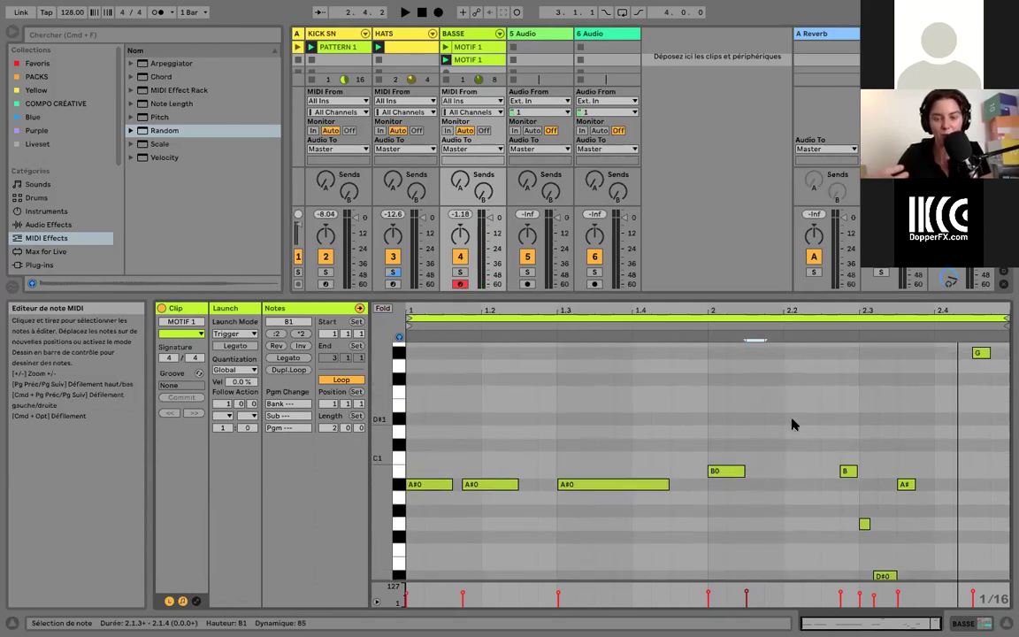
Double the length of the four-note run near the end of bar 2, start it around 2.2.3, and lower it one semitone
{"action": "left_click_drag", "start_coordinate": [381, 424], "coordinate": [353, 424]}
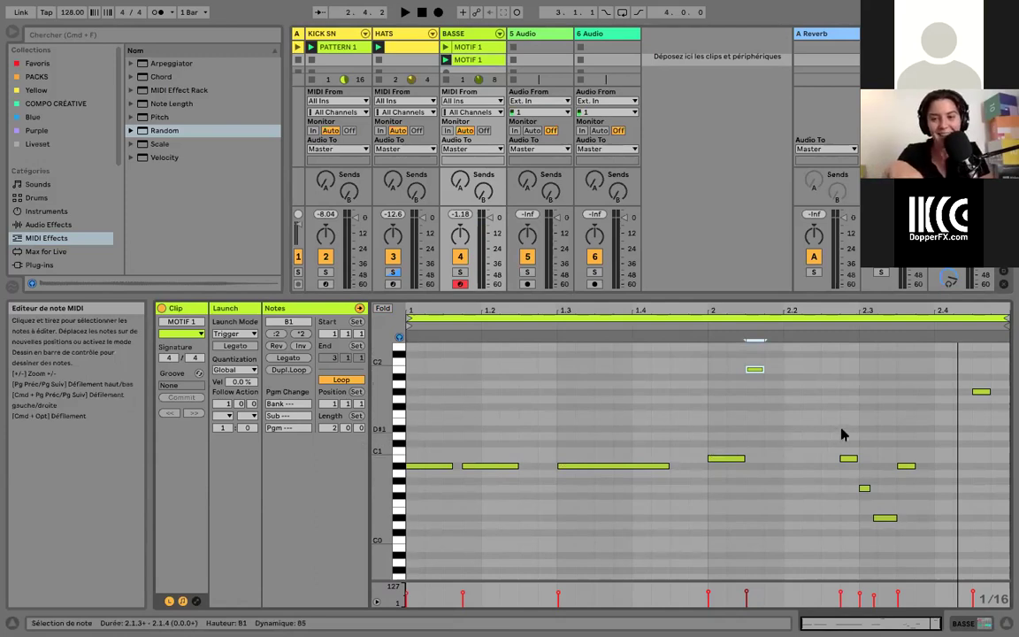
{"action": "left_click_drag", "start_coordinate": [840, 433], "coordinate": [944, 555]}
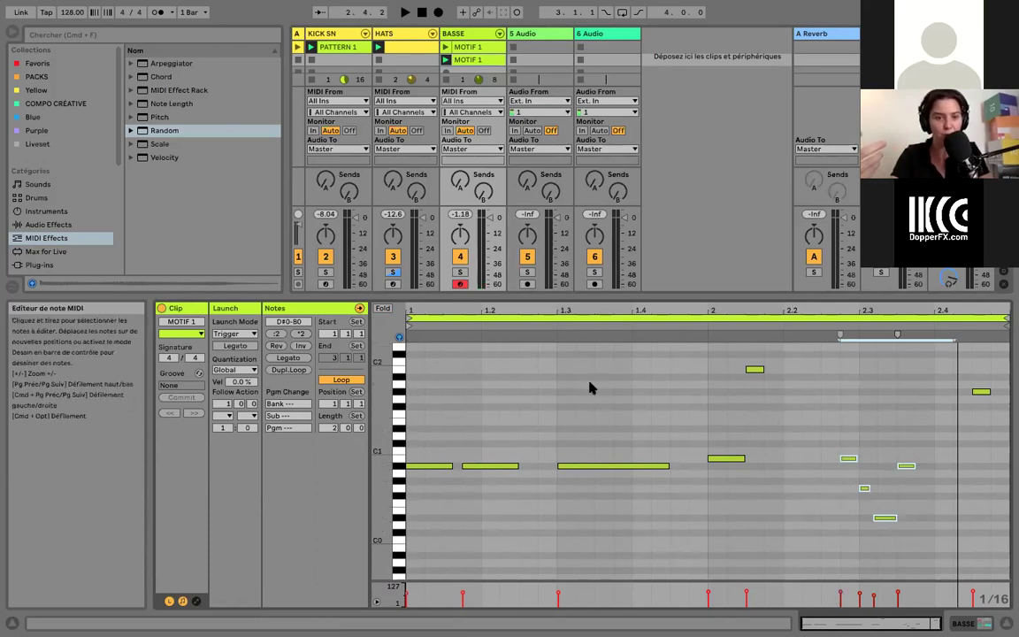
{"action": "left_click", "coordinate": [299, 338]}
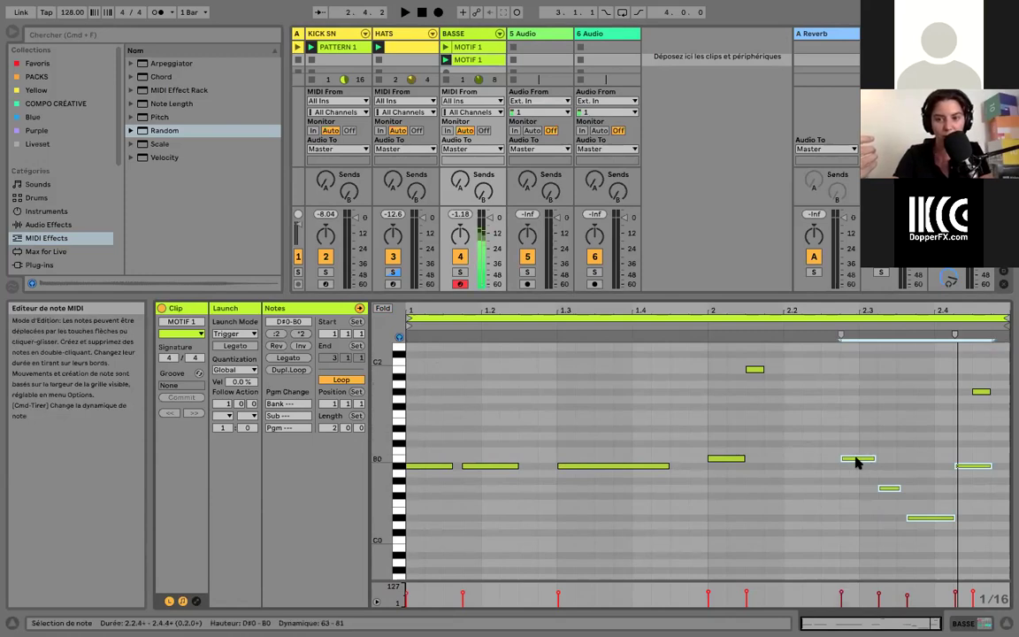
{"action": "left_click_drag", "start_coordinate": [856, 463], "coordinate": [841, 462]}
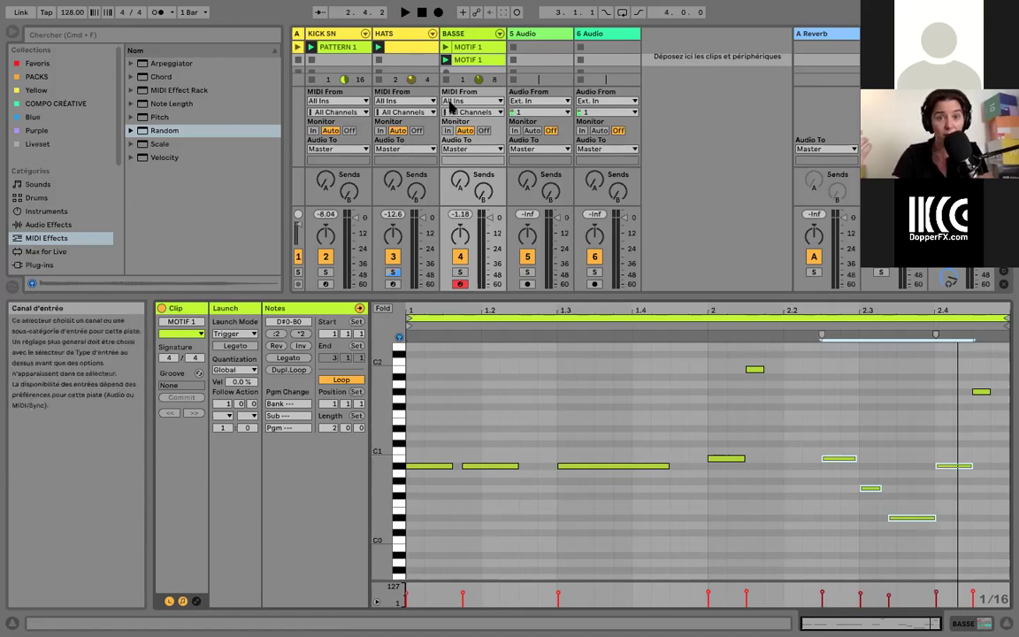
{"action": "key", "text": "space"}
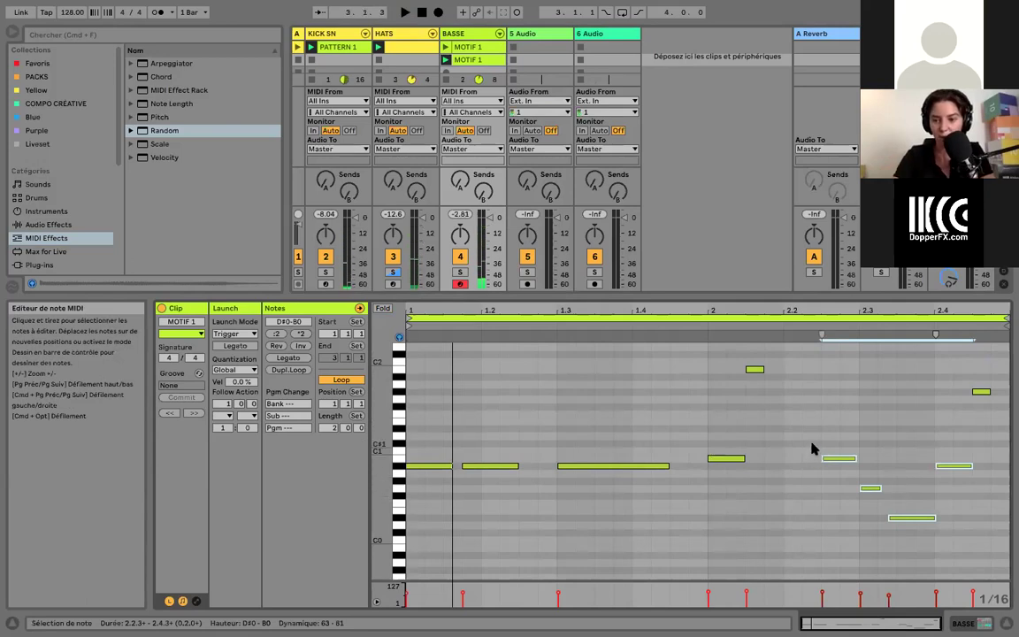
{"action": "key", "text": "Down"}
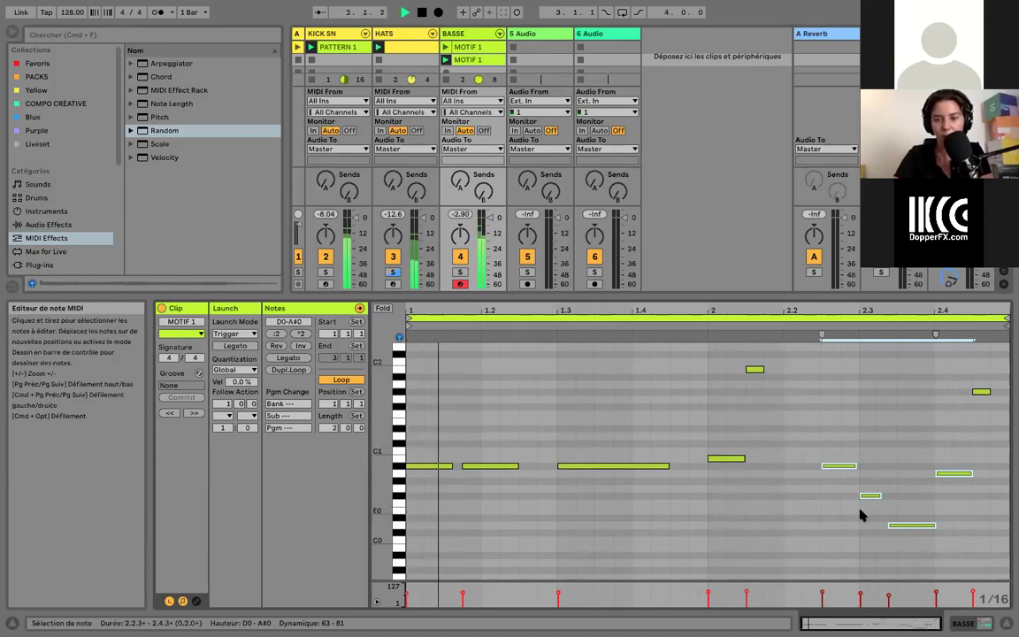
Raise the run's long D0 note to D#1 and its last note to A#0 while playing the clip
{"action": "left_click", "coordinate": [903, 525]}
{"action": "key", "text": "Up"}
{"action": "key", "text": "Up"}
{"action": "key", "text": "Up"}
{"action": "key", "text": "Up"}
{"action": "key", "text": "Up"}
{"action": "key", "text": "Up"}
{"action": "key", "text": "Up"}
{"action": "key", "text": "Up"}
{"action": "key", "text": "Up"}
{"action": "key", "text": "Up"}
{"action": "key", "text": "Up"}
{"action": "key", "text": "Up"}
{"action": "key", "text": "Up"}
{"action": "key", "text": "space"}
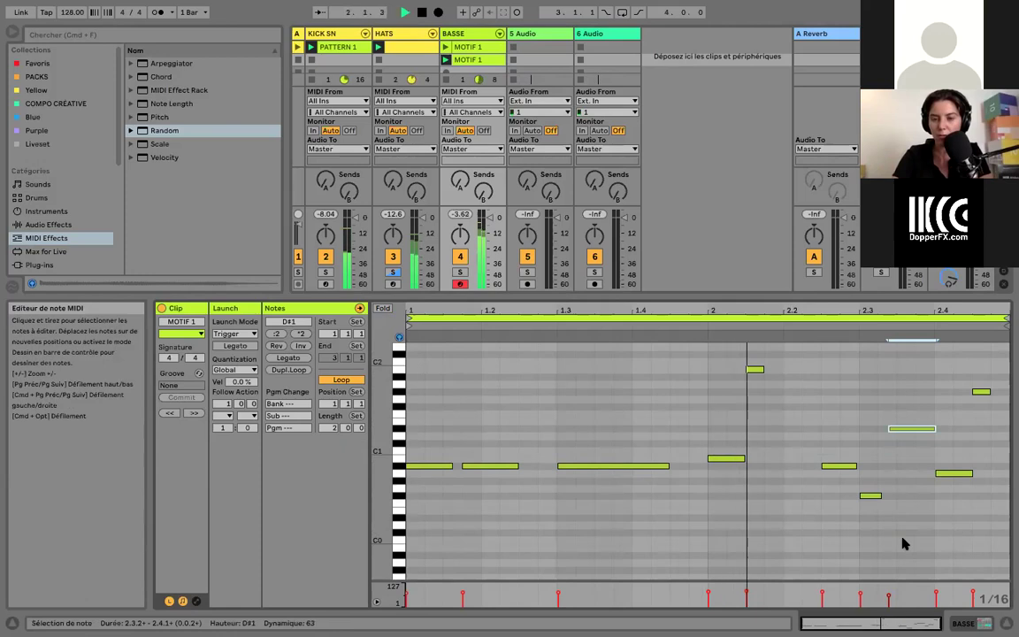
{"action": "left_click", "coordinate": [951, 474]}
{"action": "key", "text": "Up"}
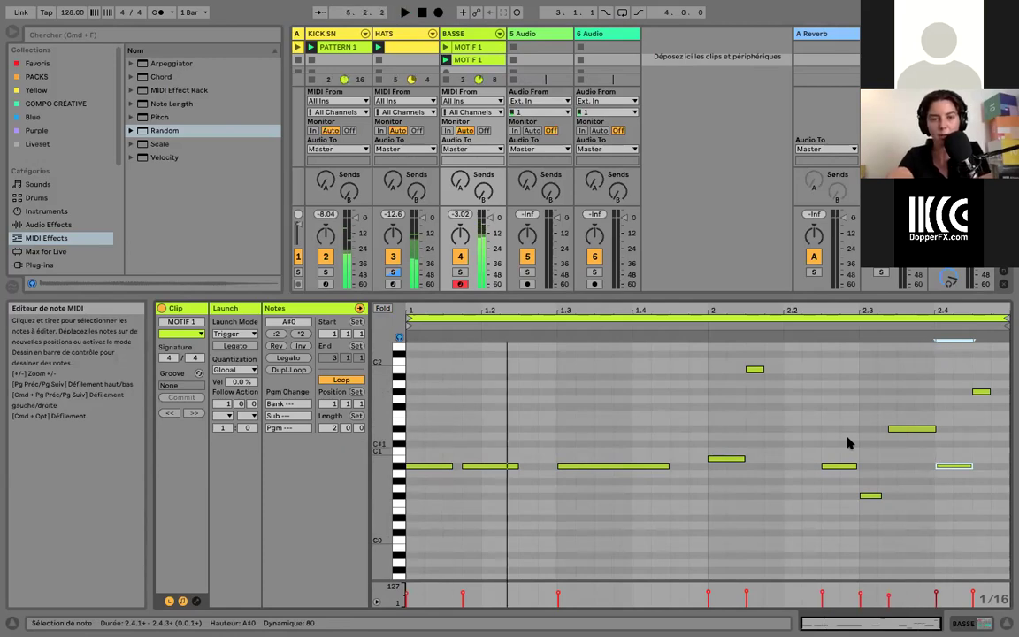
Rename the edited bass clip MOTIF 2 and duplicate it into the slot below
{"action": "left_click", "coordinate": [481, 62]}
{"action": "key", "text": "super+d"}
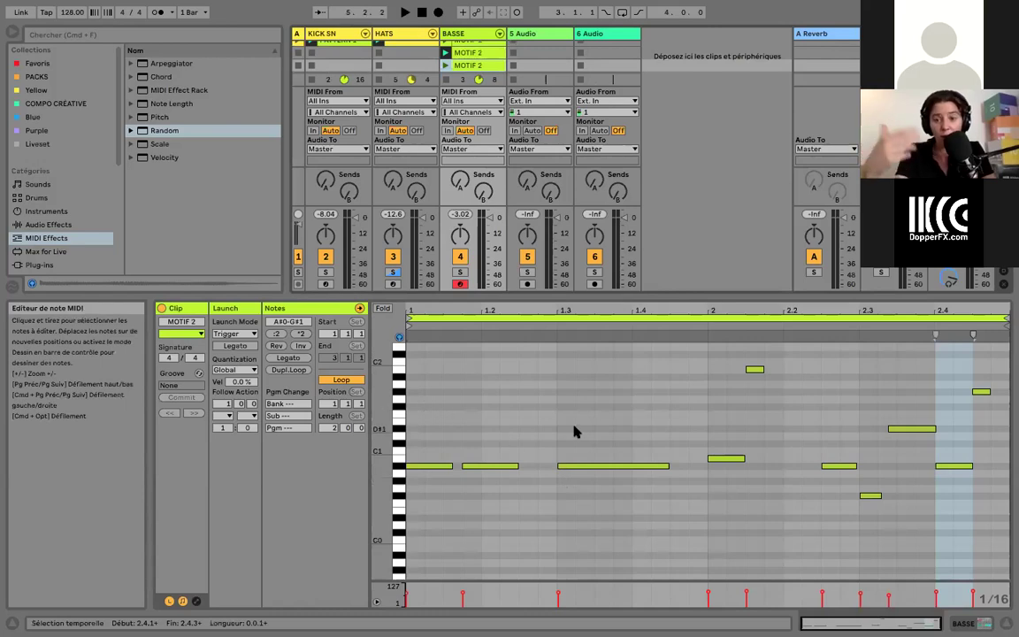
Raise the three bar 1 notes of the new copy to B0
{"action": "left_click_drag", "start_coordinate": [437, 429], "coordinate": [650, 514]}
{"action": "key", "text": "Up"}
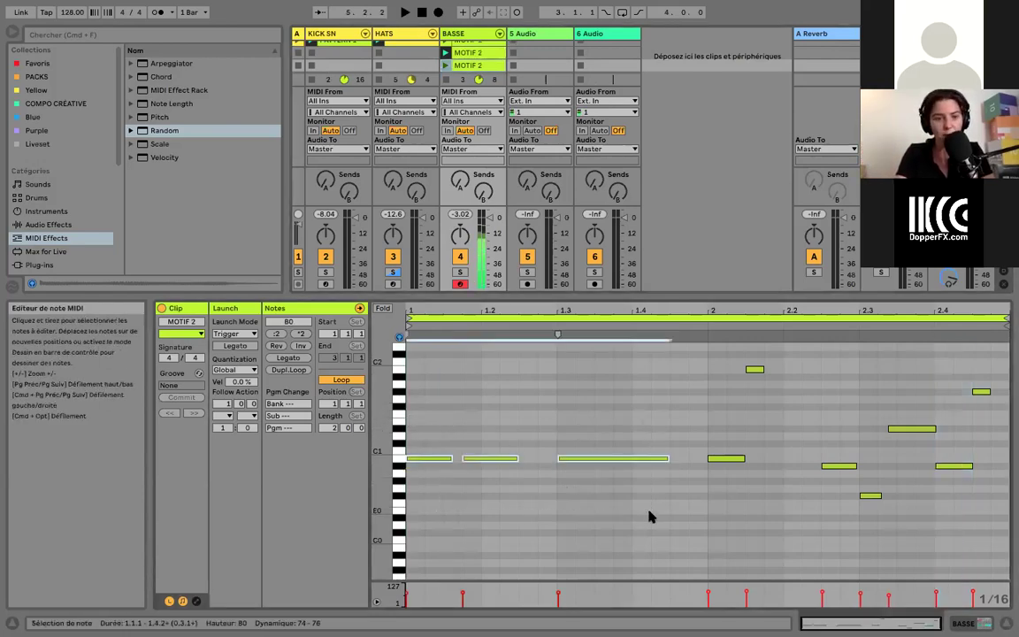
{"action": "left_click", "coordinate": [724, 458]}
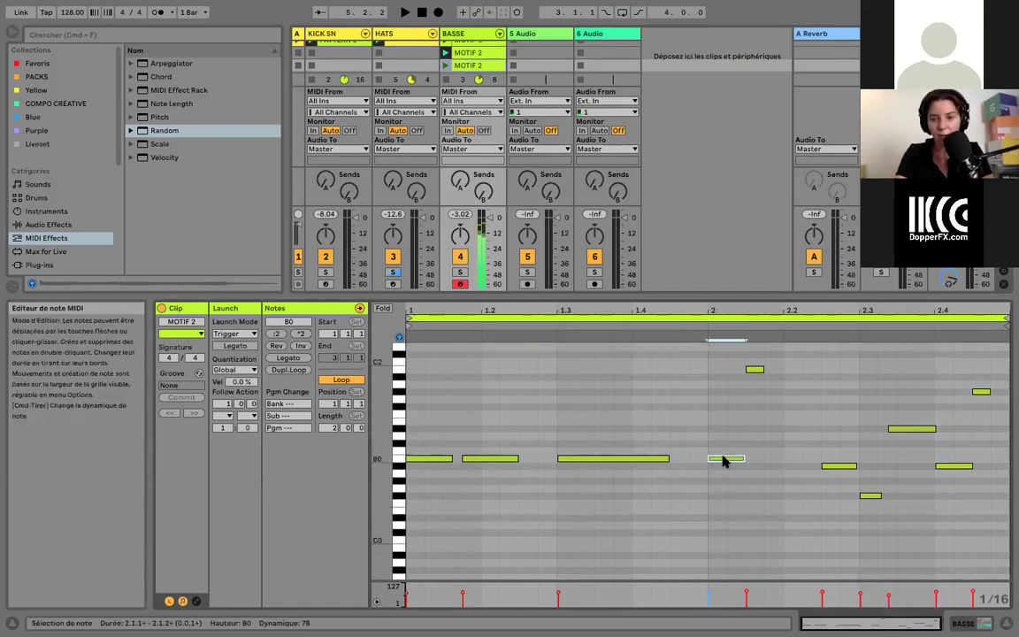
Lower the A#0 note near 2.2.3 to G0 and raise the short note at 2.3 to A#0
{"action": "left_click", "coordinate": [839, 466]}
{"action": "key", "text": "Down"}
{"action": "key", "text": "Down"}
{"action": "key", "text": "Down"}
{"action": "left_click", "coordinate": [871, 494]}
{"action": "key", "text": "Up"}
{"action": "key", "text": "Up"}
{"action": "key", "text": "Up"}
{"action": "key", "text": "Up"}
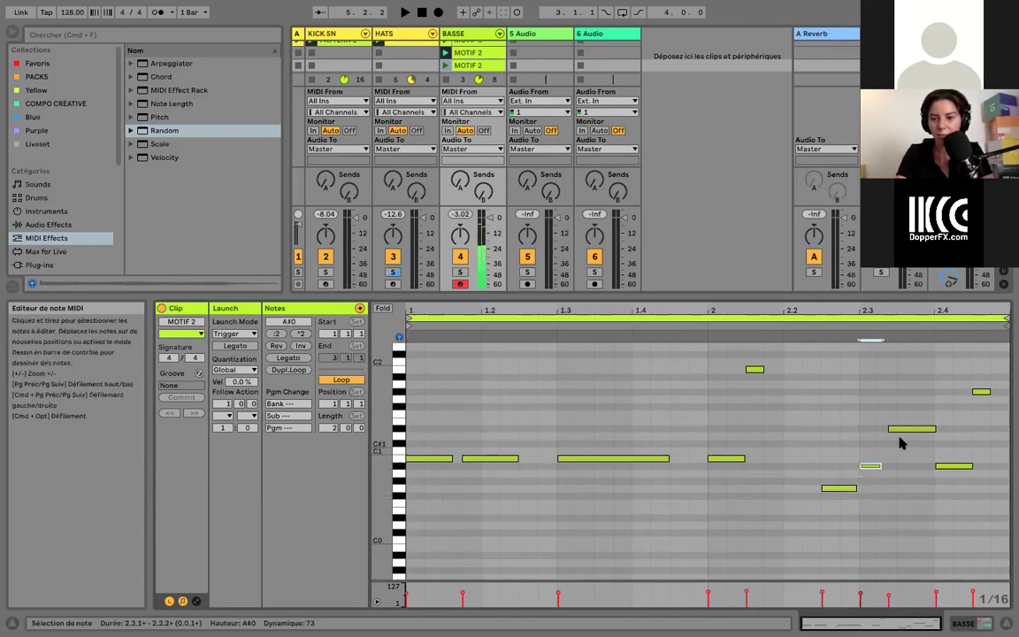
Invert the pitches of the two notes in beat 2.3, delete the A#0 note at 2.4, and play the clip
{"action": "left_click_drag", "start_coordinate": [871, 419], "coordinate": [899, 473]}
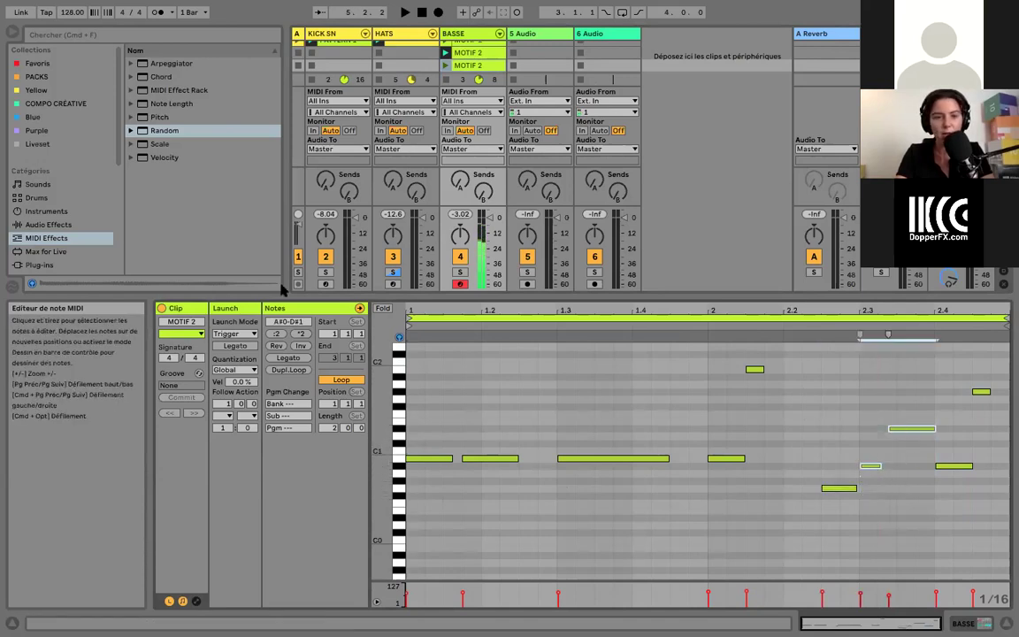
{"action": "left_click", "coordinate": [303, 345]}
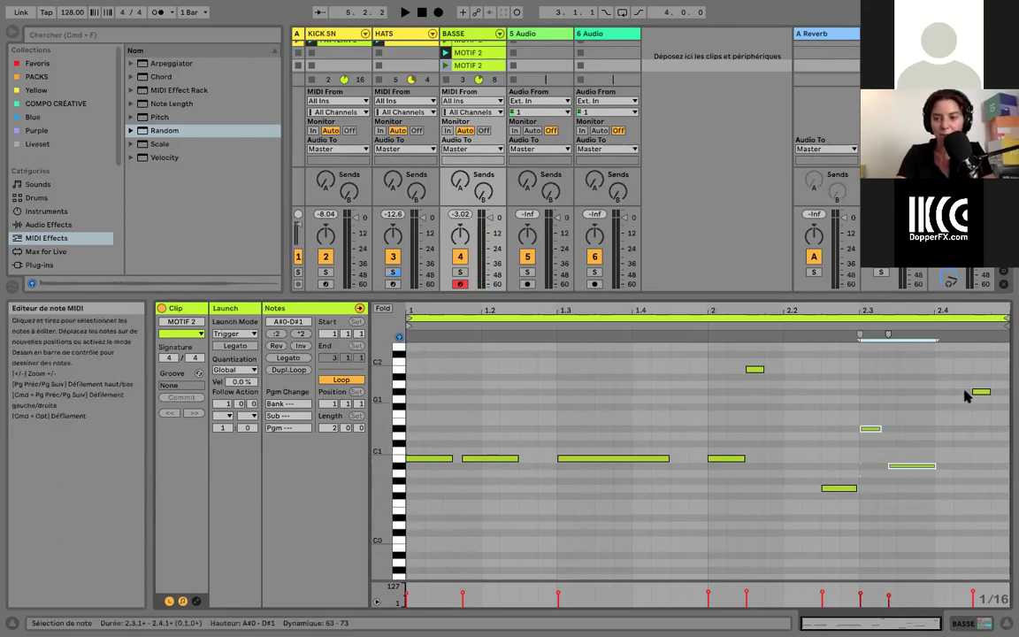
{"action": "left_click", "coordinate": [445, 65]}
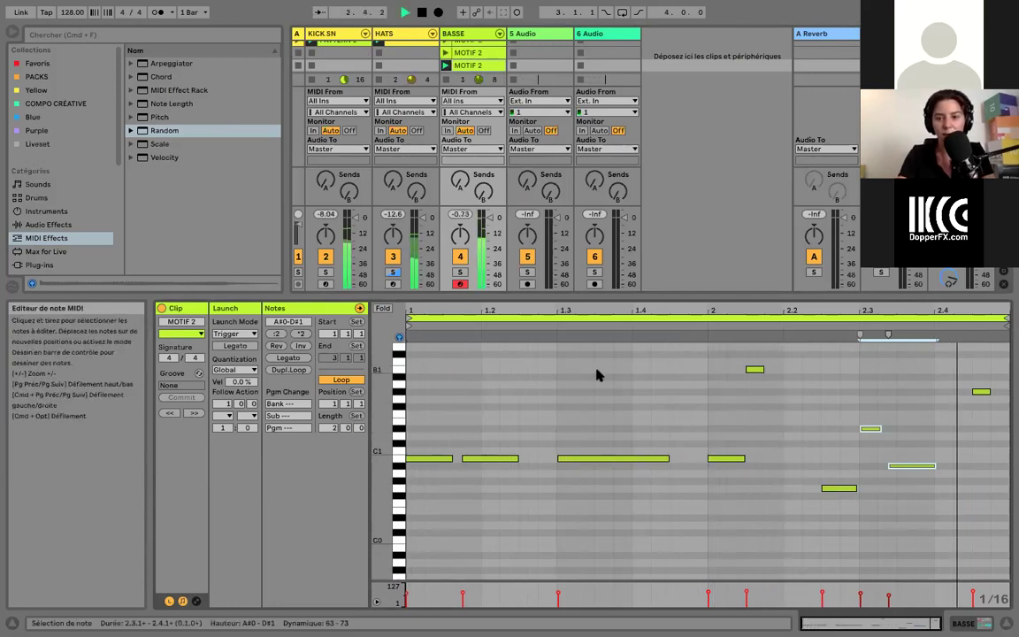
{"action": "key", "text": "space"}
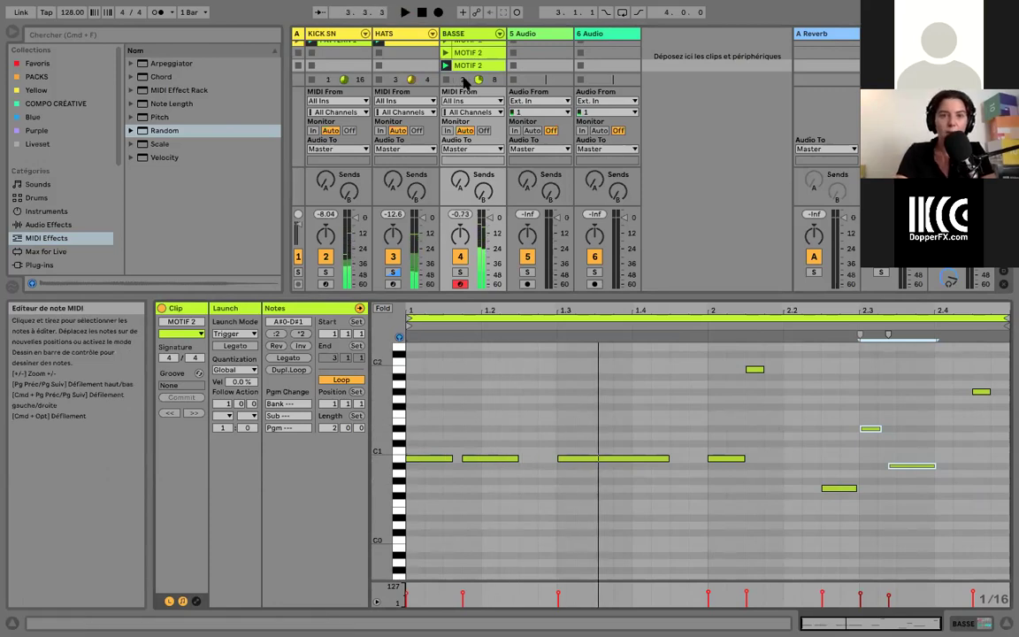
Rename the third bass clip MOTIF 3 and hide the mixer's input/output section
{"action": "key", "text": "super+r"}
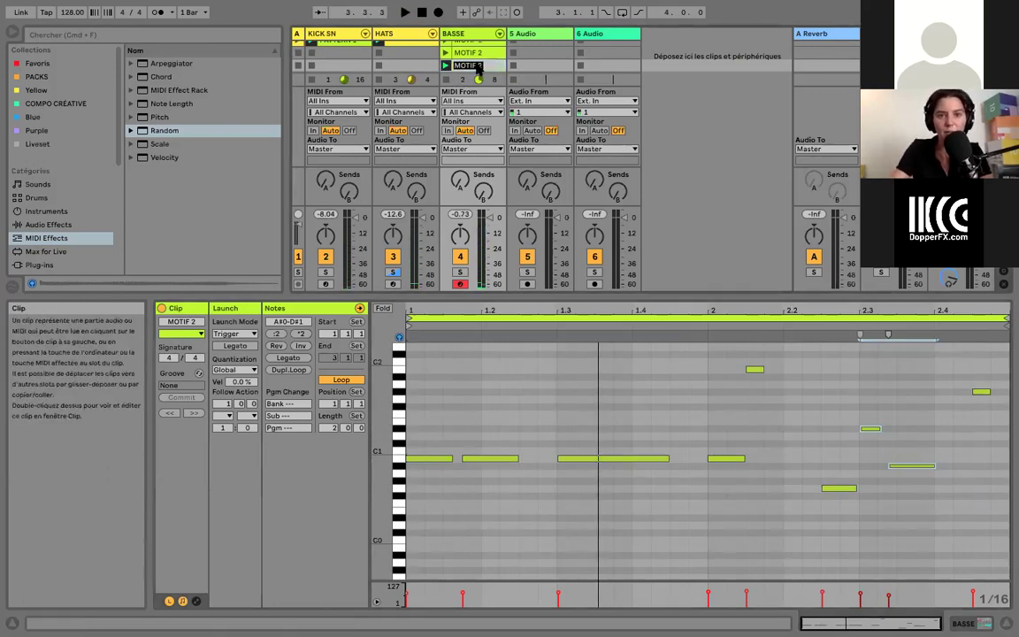
{"action": "key", "text": "Return"}
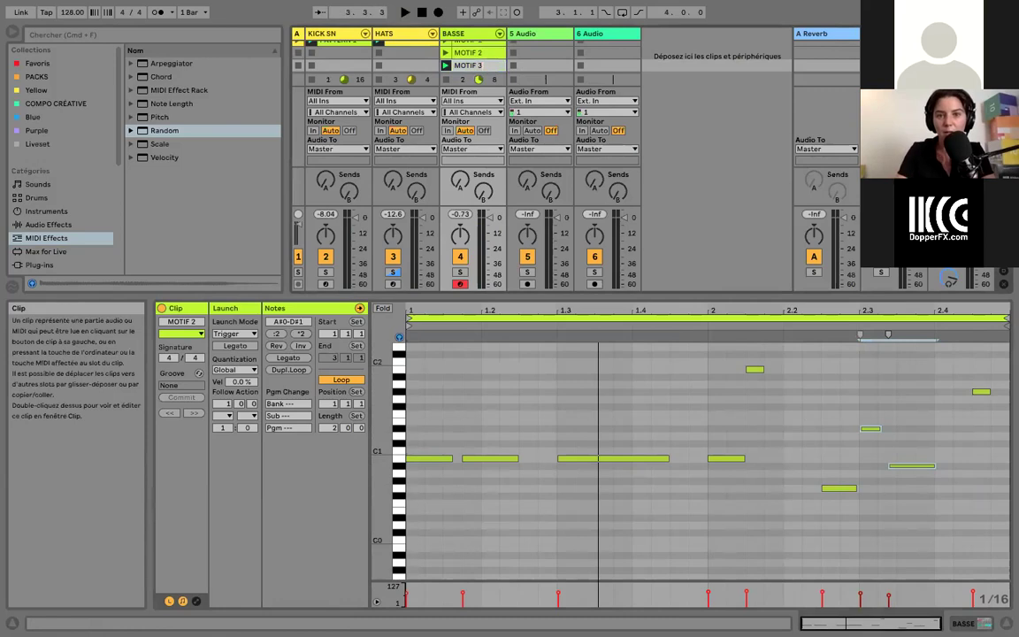
{"action": "left_click", "coordinate": [1003, 218]}
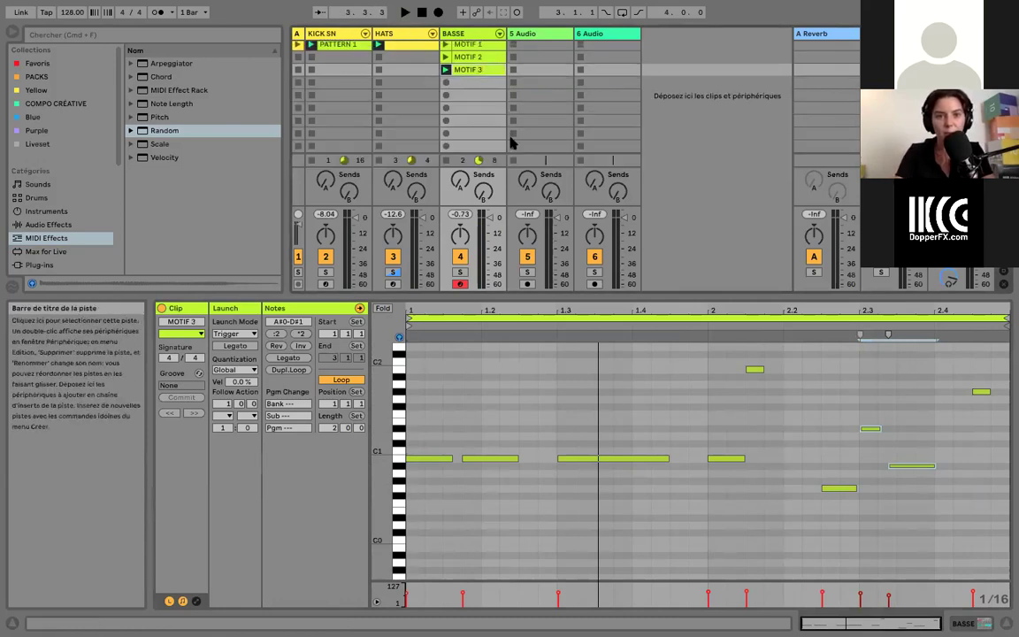
Give the clips MOTIF 1, MOTIF 2 and MOTIF 3 a shared follow action after 2 bars and launch MOTIF 1
{"action": "scroll", "coordinate": [511, 141], "scroll_direction": "up", "scroll_amount": 1}
{"action": "left_click_drag", "start_coordinate": [683, 298], "coordinate": [683, 401]}
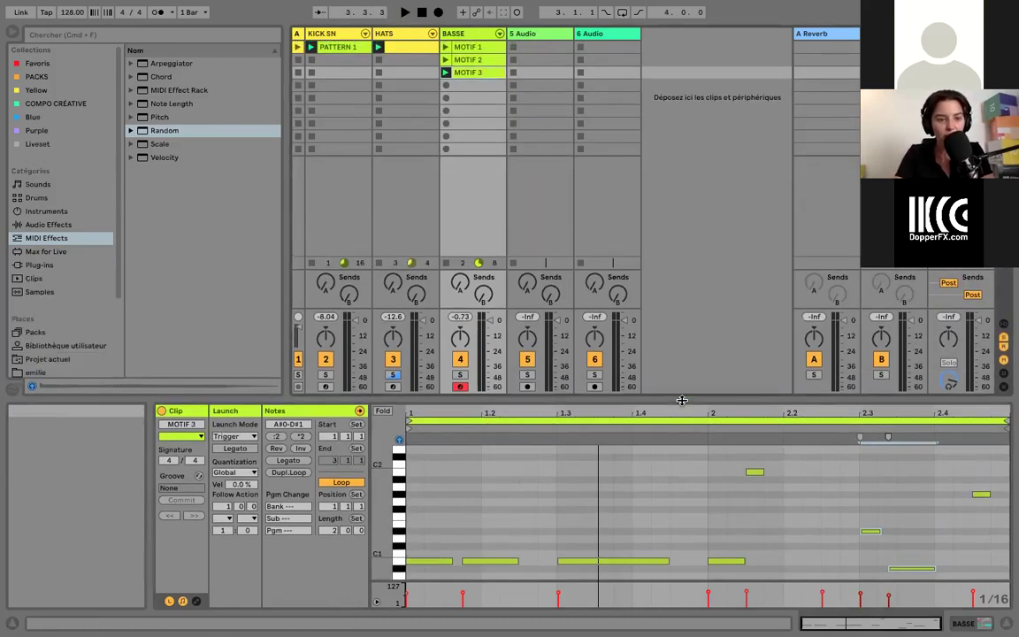
{"action": "left_click", "coordinate": [476, 47]}
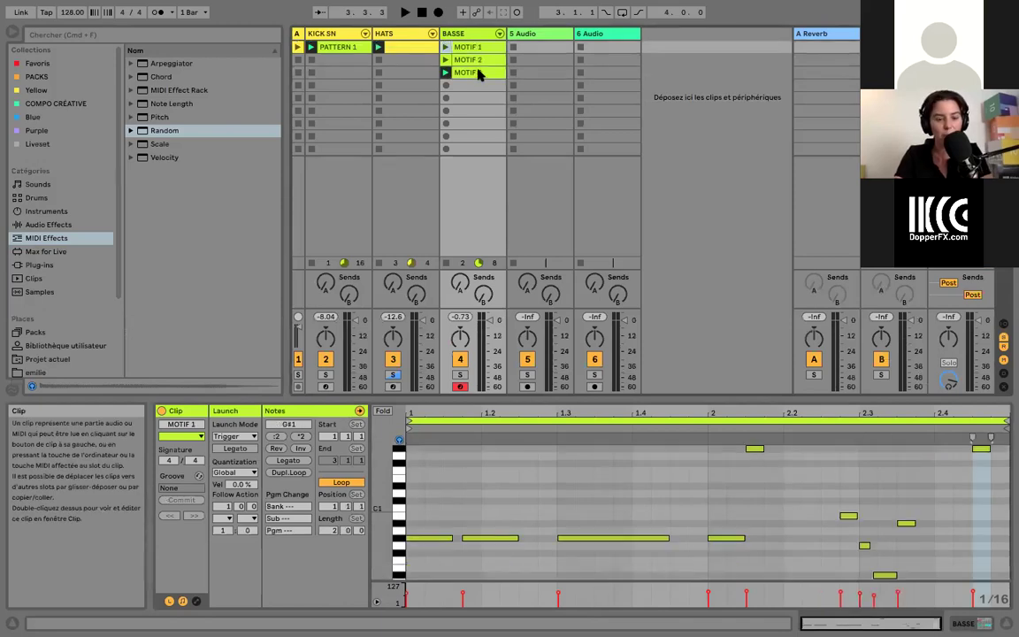
{"action": "left_click", "coordinate": [478, 74], "text": "shift"}
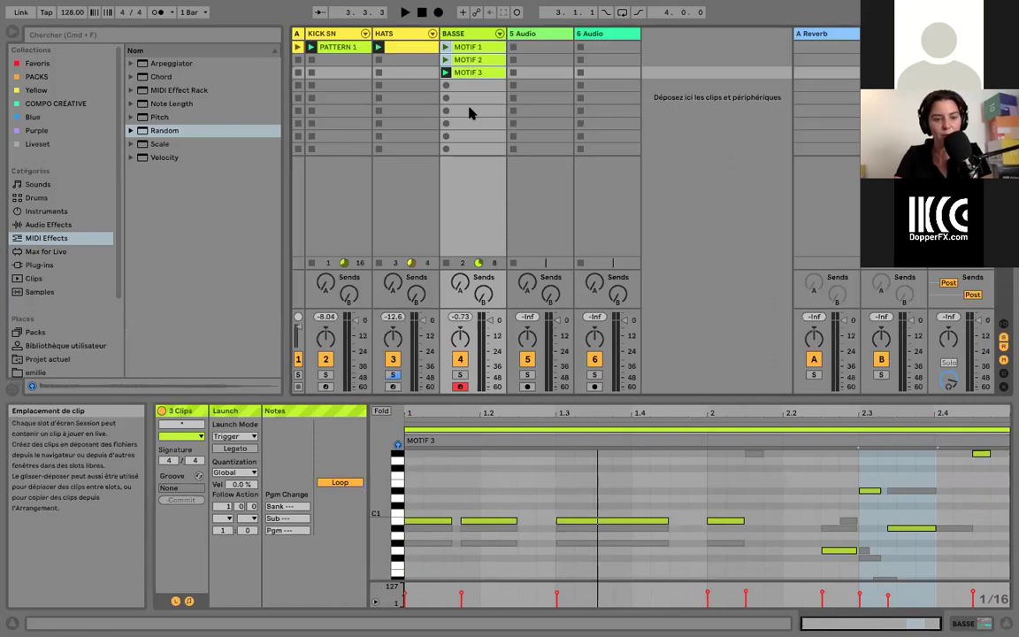
{"action": "left_click", "coordinate": [175, 601]}
{"action": "left_click", "coordinate": [176, 601]}
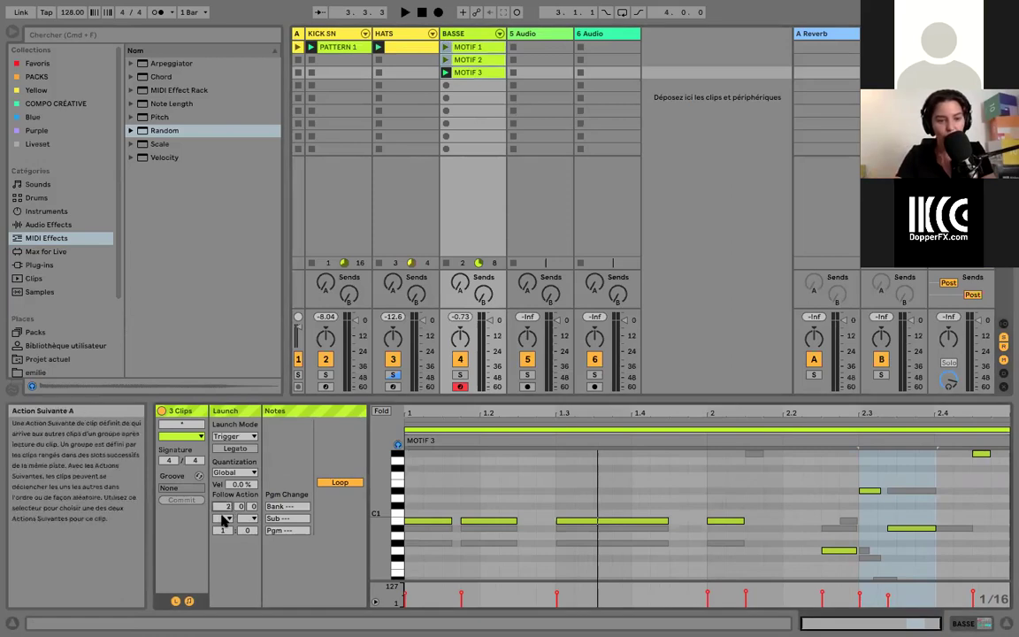
{"action": "left_click", "coordinate": [226, 518]}
{"action": "left_click", "coordinate": [235, 613]}
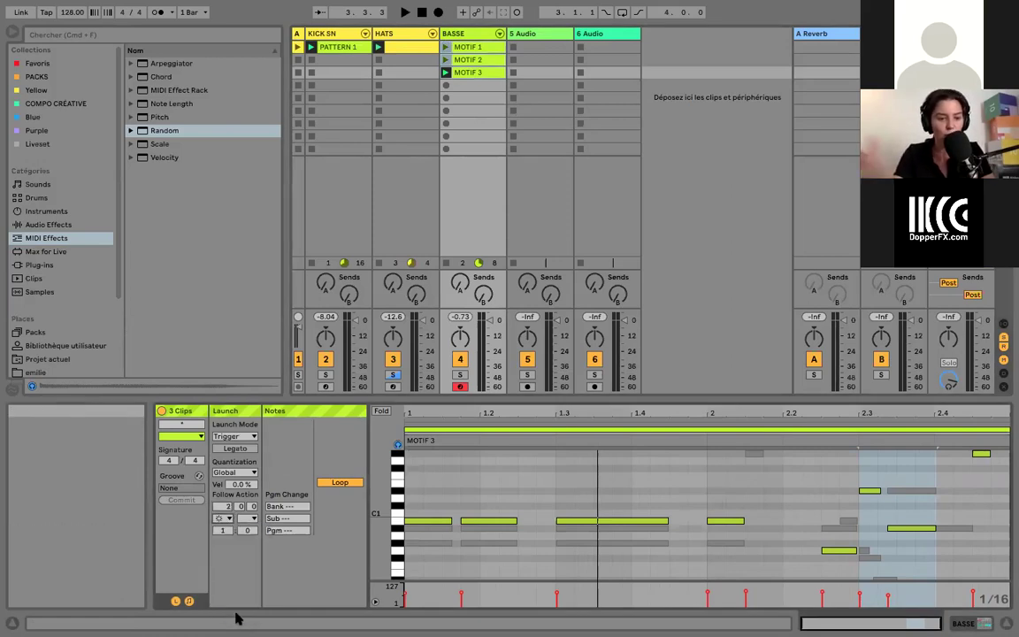
{"action": "left_click", "coordinate": [447, 48]}
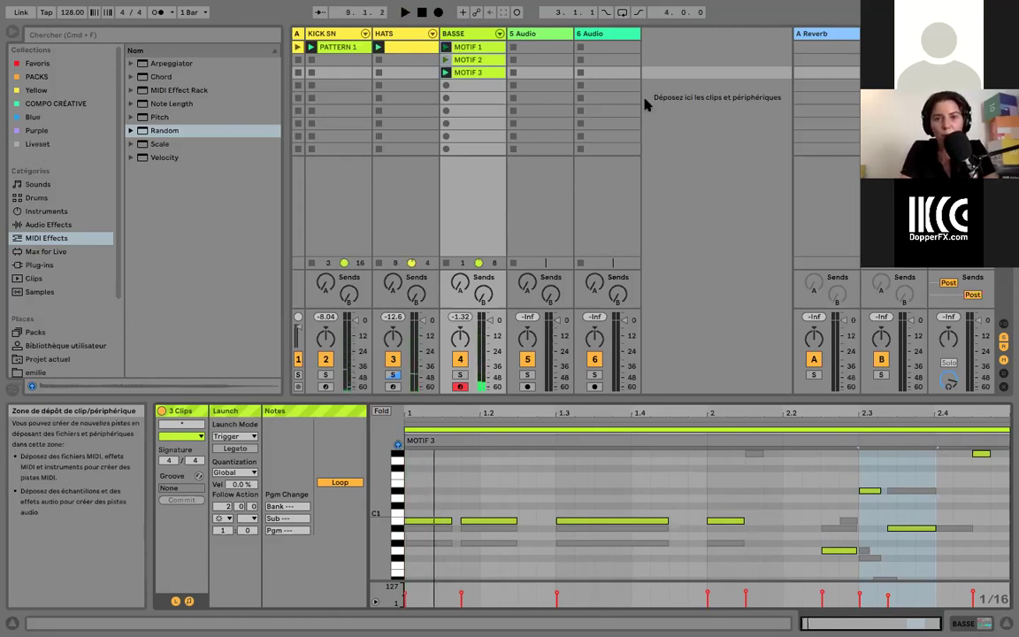
Insert a new MIDI track and place it directly after the BASSE track
{"action": "right_click", "coordinate": [697, 41]}
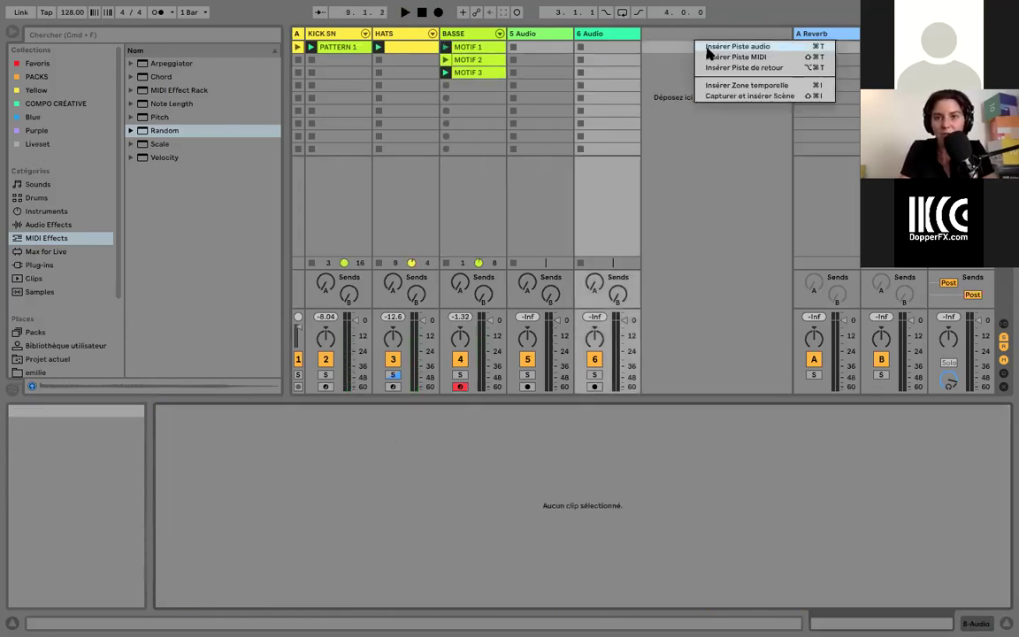
{"action": "left_click", "coordinate": [708, 56]}
{"action": "left_click_drag", "start_coordinate": [558, 41], "coordinate": [518, 34]}
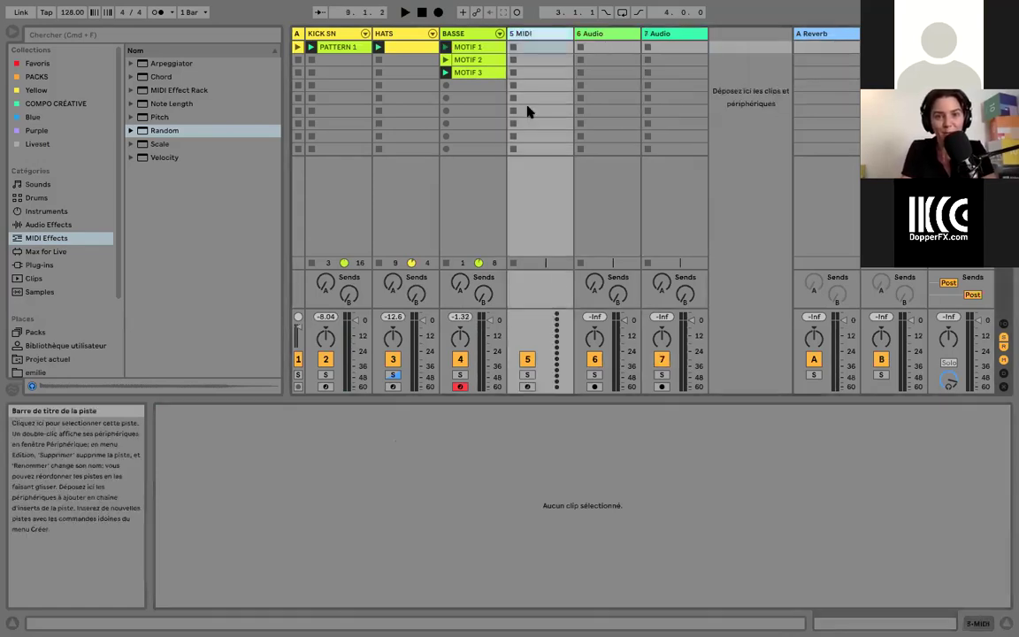
Show the mixer's input/output section, route the new MIDI track's input from BASSE and arm it for recording
{"action": "left_click", "coordinate": [1004, 325]}
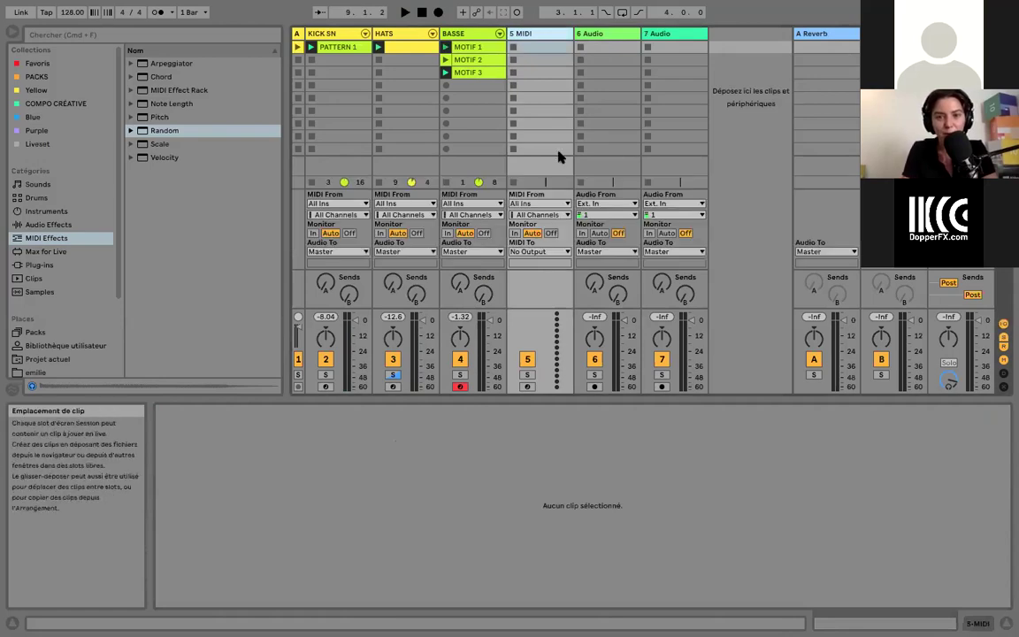
{"action": "left_click", "coordinate": [546, 204]}
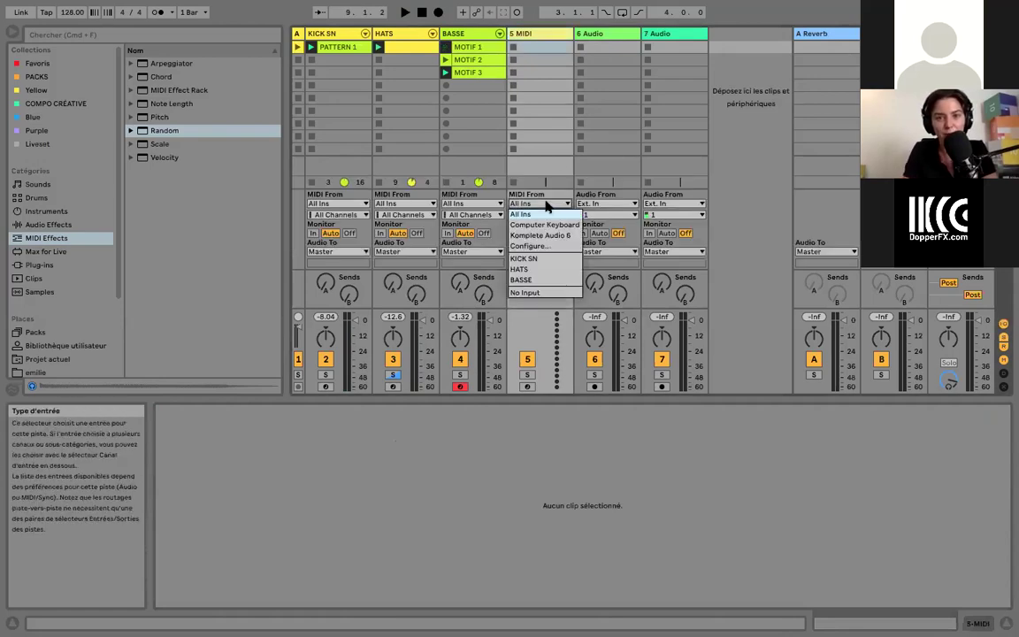
{"action": "left_click", "coordinate": [528, 281]}
{"action": "left_click", "coordinate": [528, 386]}
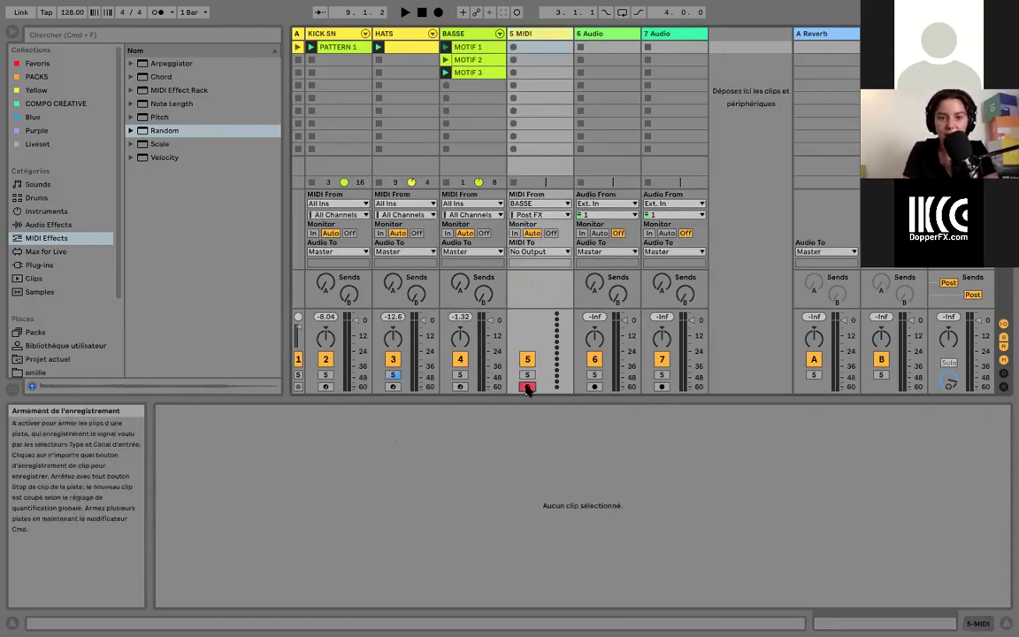
Record eight bars of the bass playback into the MIDI track's first slot, and stop the BASSE clips
{"action": "left_click", "coordinate": [514, 48]}
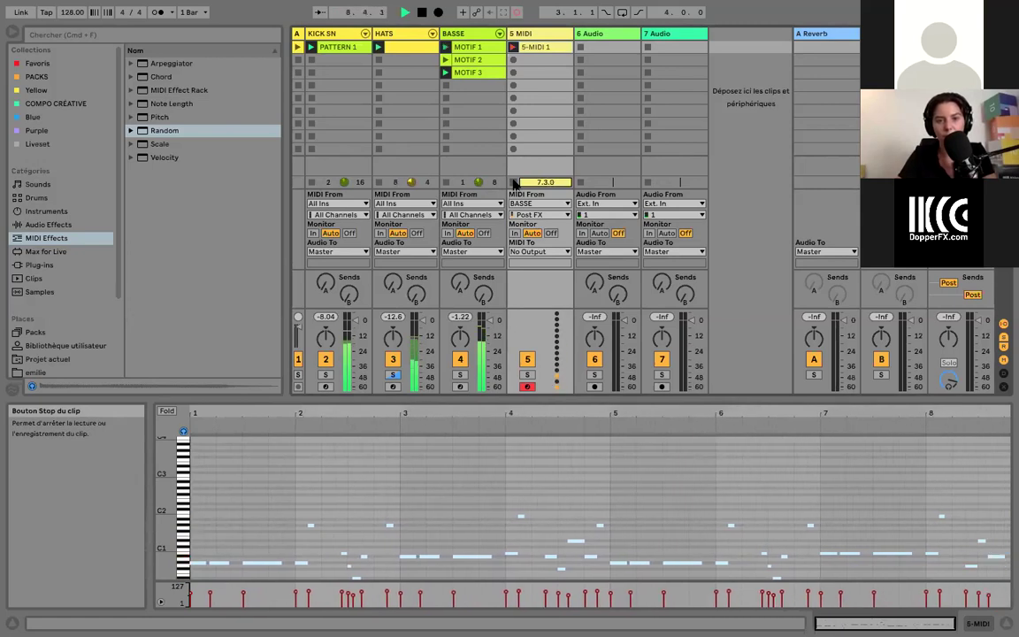
{"action": "left_click", "coordinate": [516, 183]}
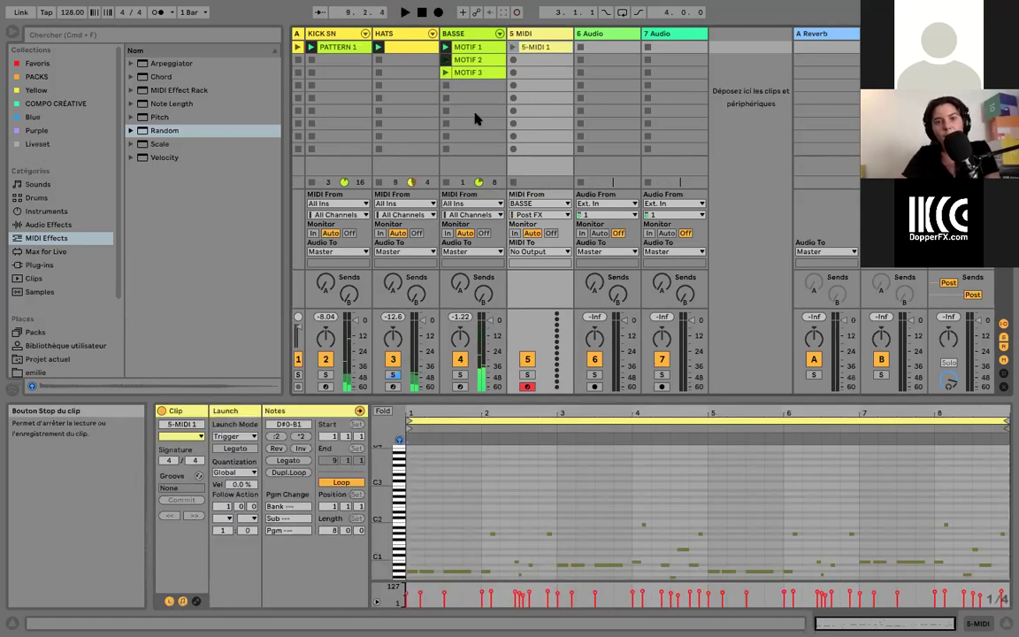
{"action": "left_click", "coordinate": [446, 181]}
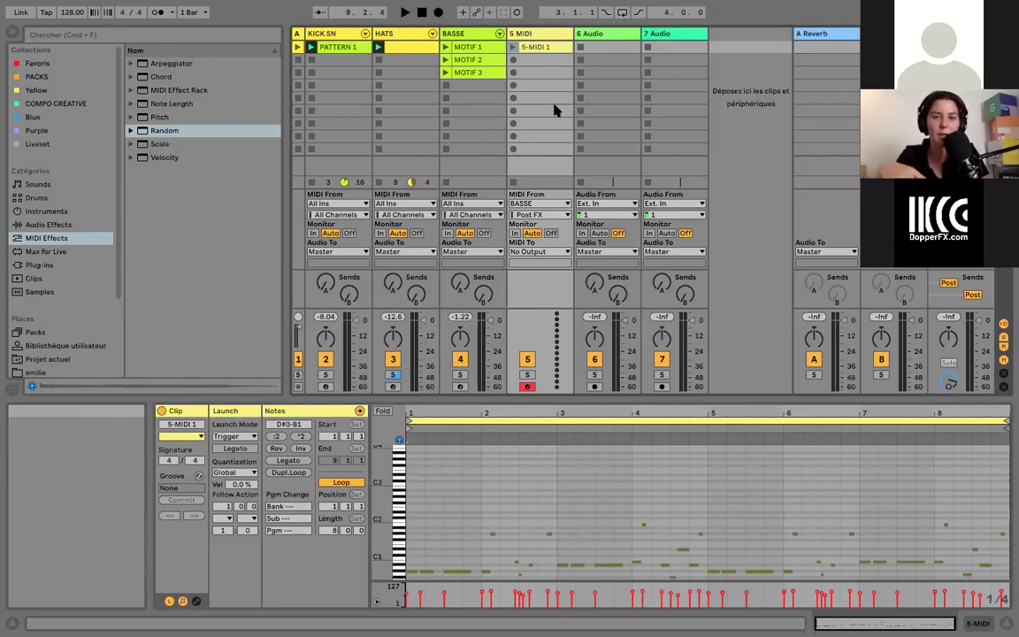
Move the recorded clip into the fifth slot of the BASSE track and rename it PATTERN B
{"action": "left_click", "coordinate": [540, 123]}
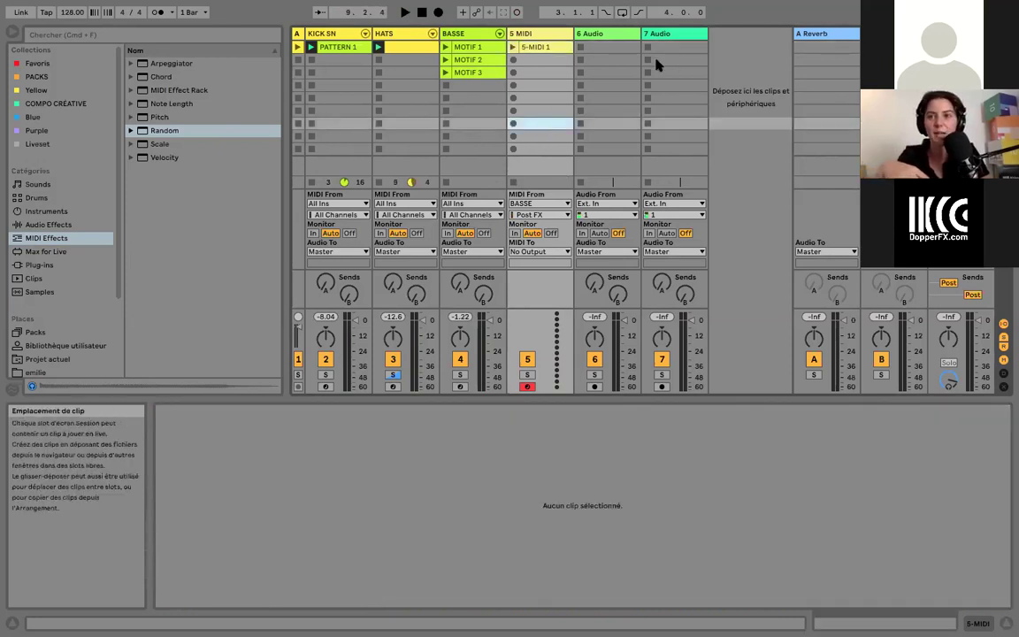
{"action": "left_click", "coordinate": [535, 47]}
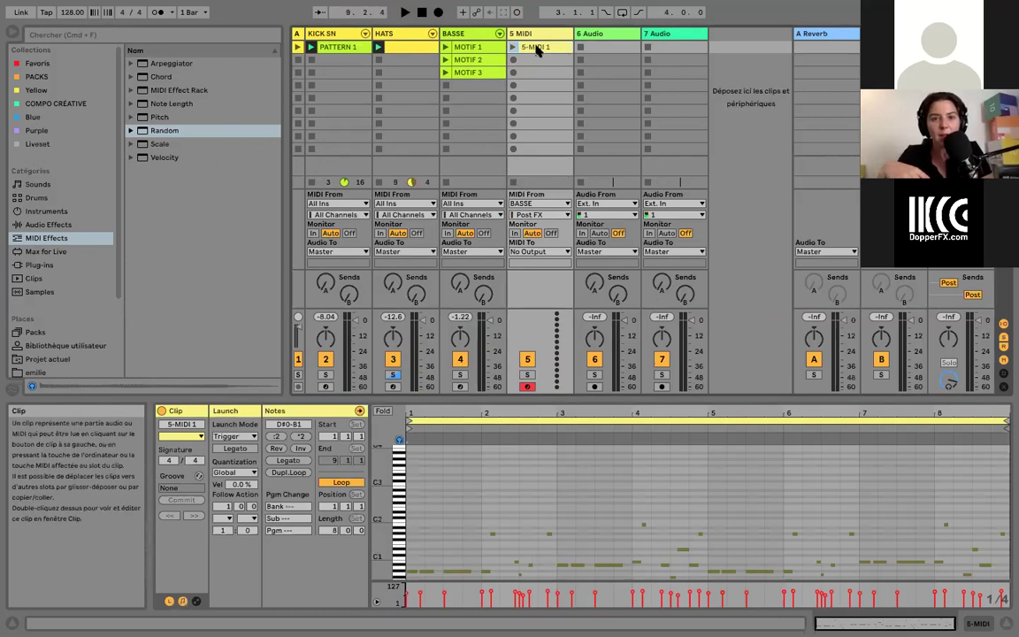
{"action": "left_click_drag", "start_coordinate": [540, 48], "coordinate": [477, 103]}
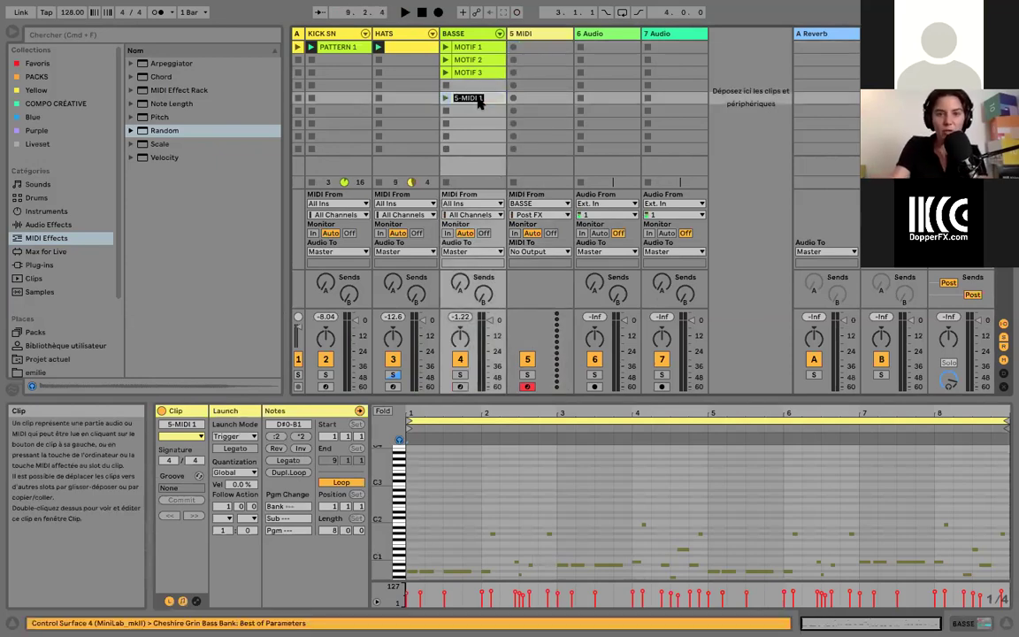
{"action": "type", "text": "PATTERN B"}
{"action": "key", "text": "Return"}
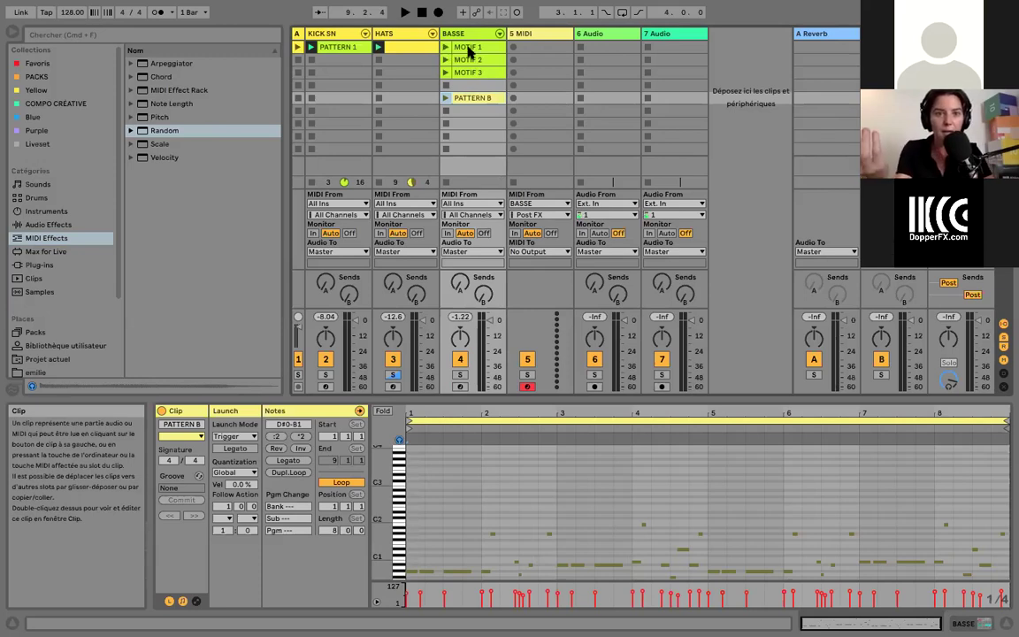
Move the three MOTIF clips down to the lower BASSE slots and put PATTERN B in the first slot
{"action": "left_click", "coordinate": [468, 49]}
{"action": "left_click", "coordinate": [472, 73]}
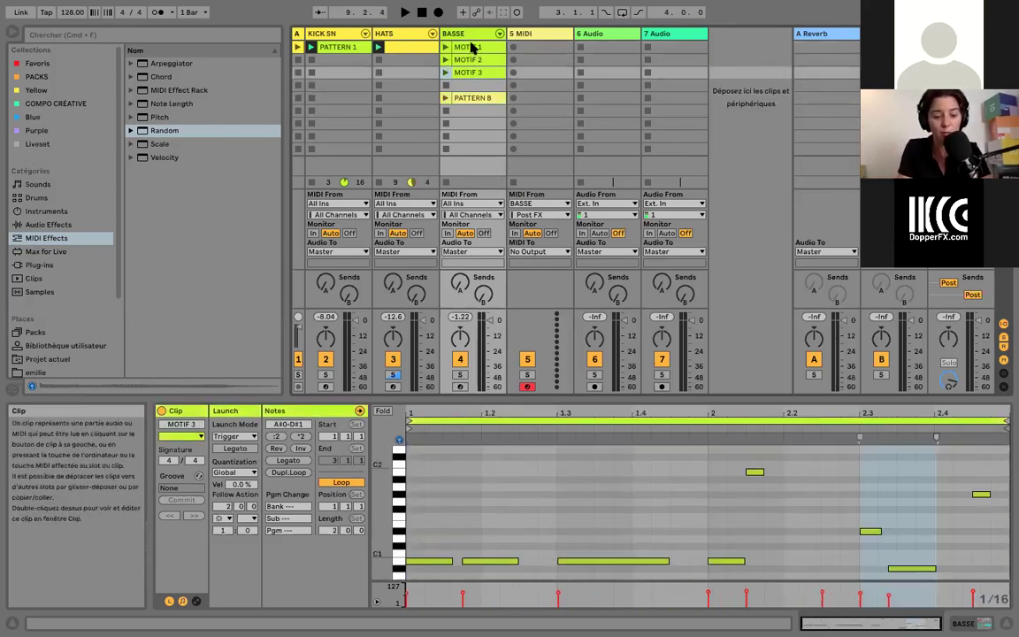
{"action": "left_click", "coordinate": [473, 47], "text": "shift"}
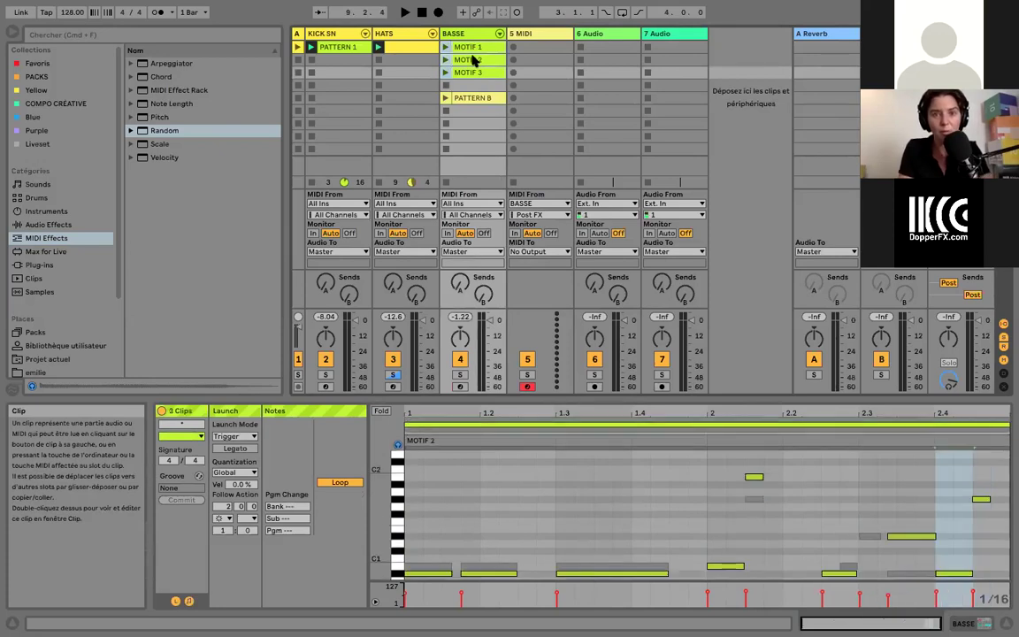
{"action": "left_click_drag", "start_coordinate": [473, 59], "coordinate": [478, 149]}
{"action": "left_click_drag", "start_coordinate": [482, 98], "coordinate": [477, 46]}
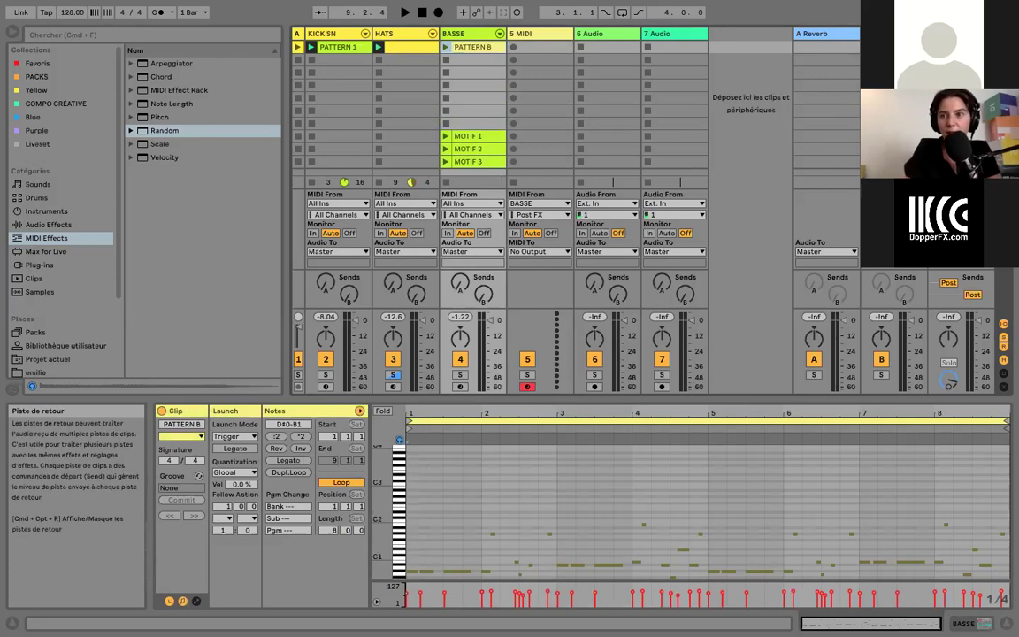
Play the set with PATTERN B, stop it, and delete the 5 MIDI recording track
{"action": "key", "text": "space"}
{"action": "key", "text": "space"}
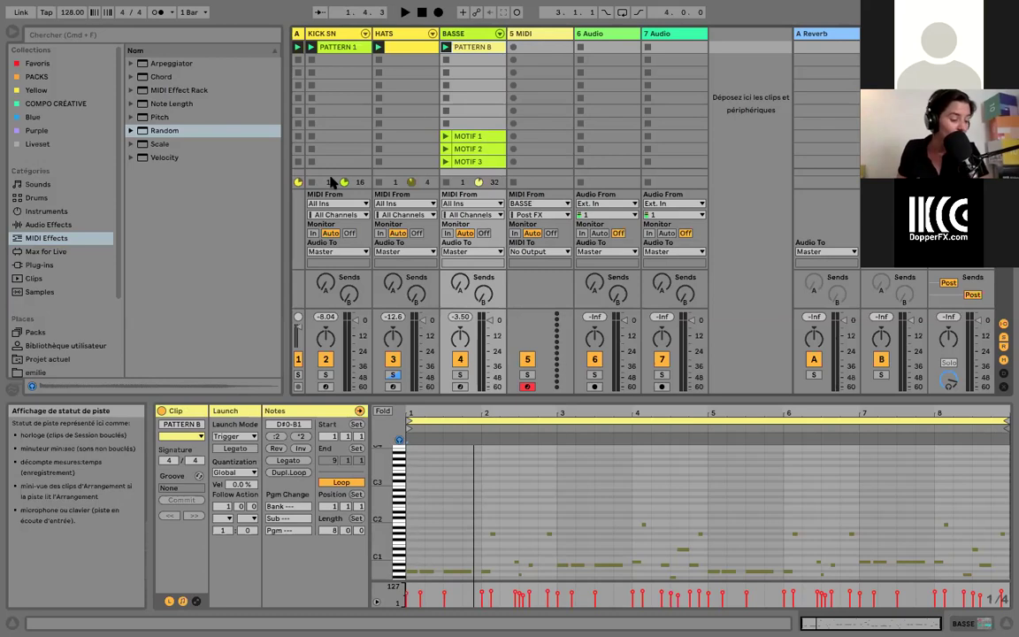
{"action": "left_click", "coordinate": [544, 34]}
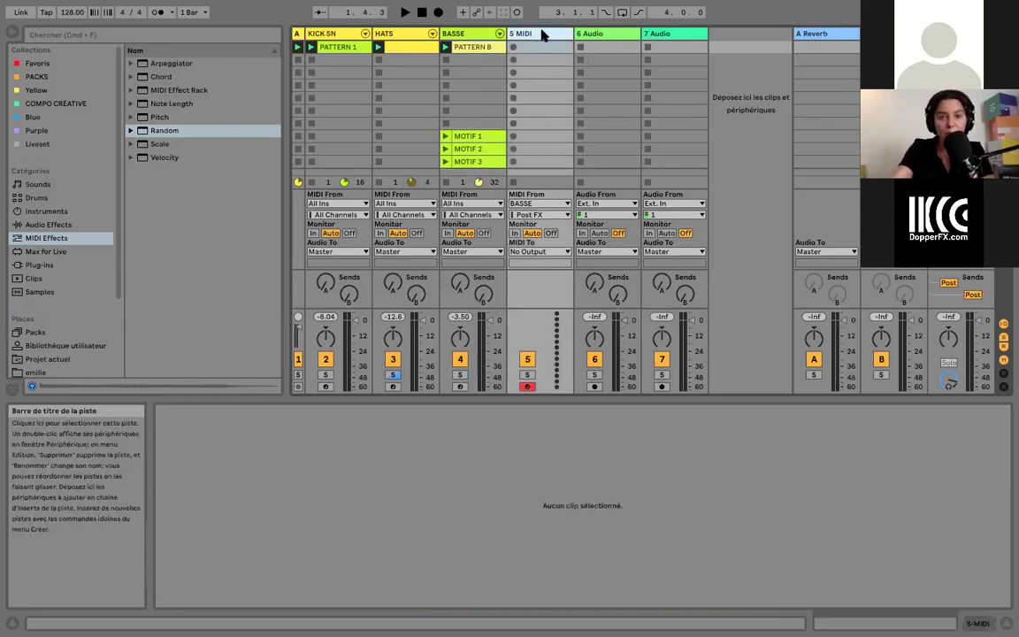
{"action": "key", "text": "Delete"}
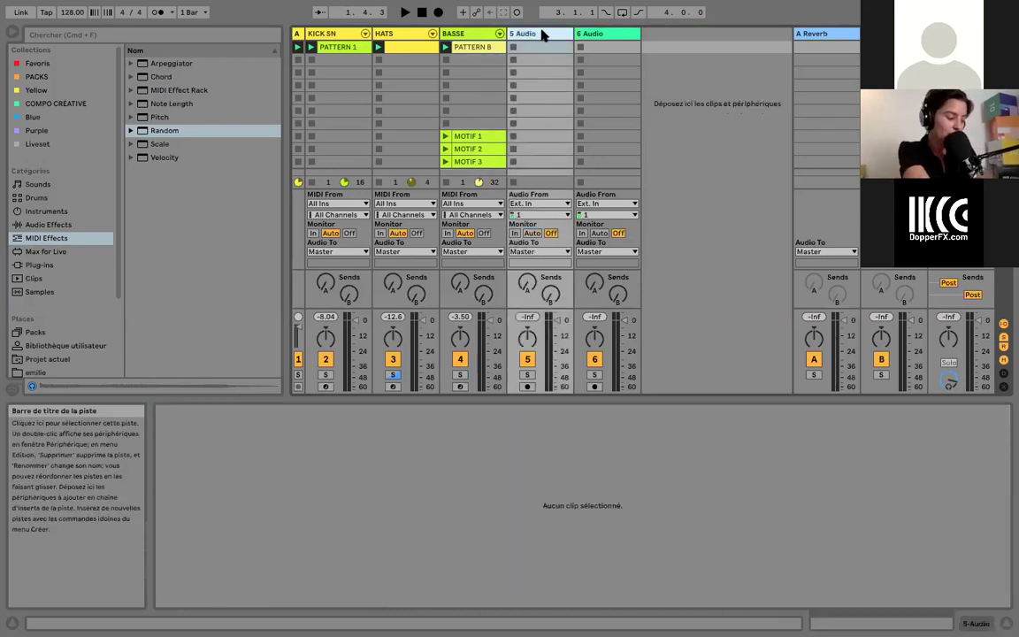
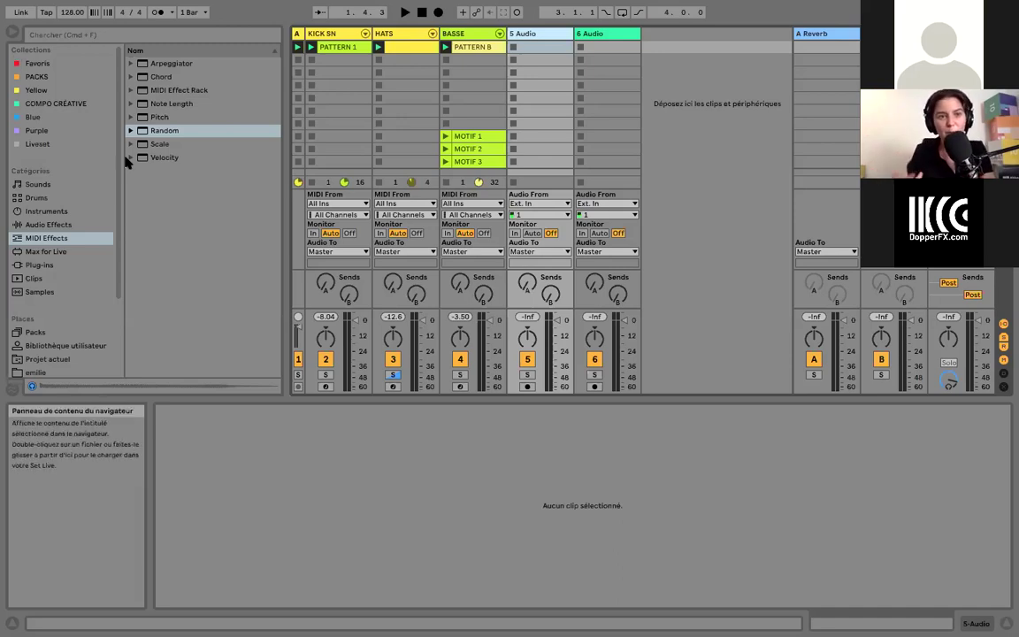
In the COMPO CRÉATIVE collection, expand the like air project folder and the tracks of like air l'impasse version.als
{"action": "left_click", "coordinate": [64, 105]}
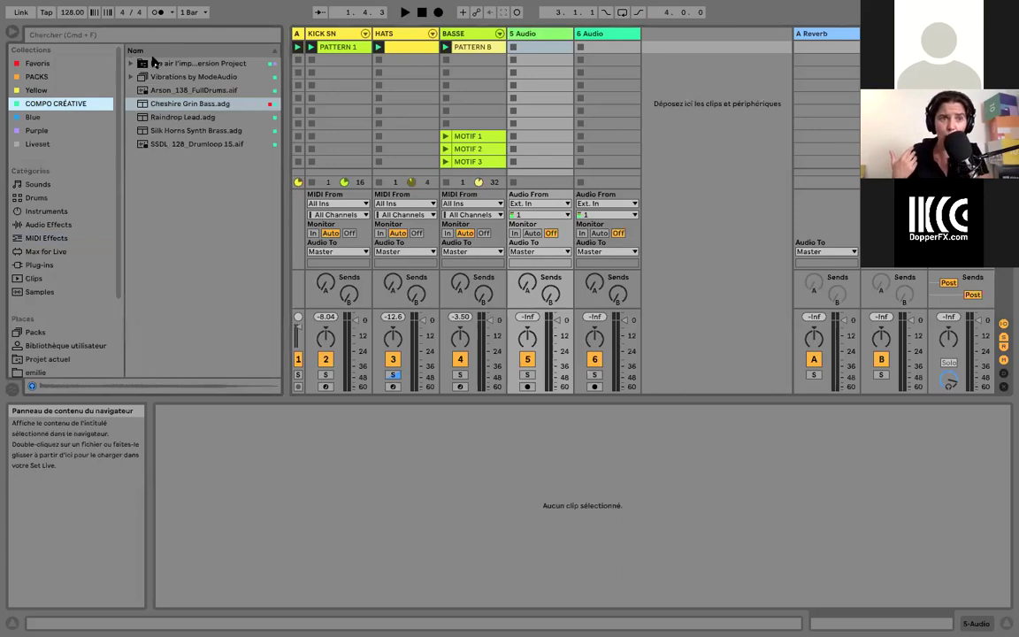
{"action": "left_click", "coordinate": [174, 64]}
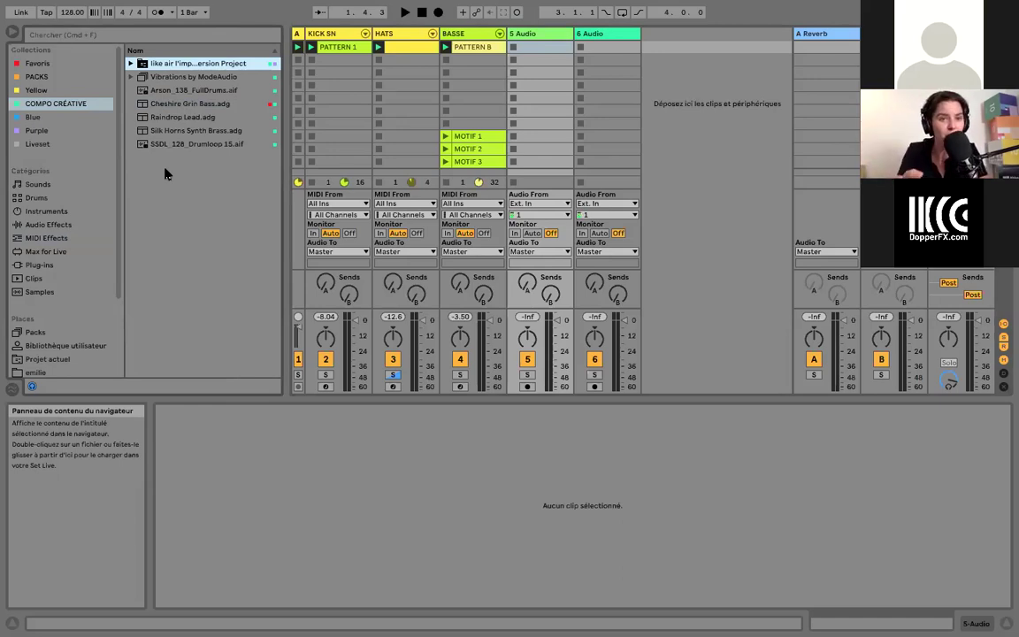
{"action": "left_click", "coordinate": [131, 63]}
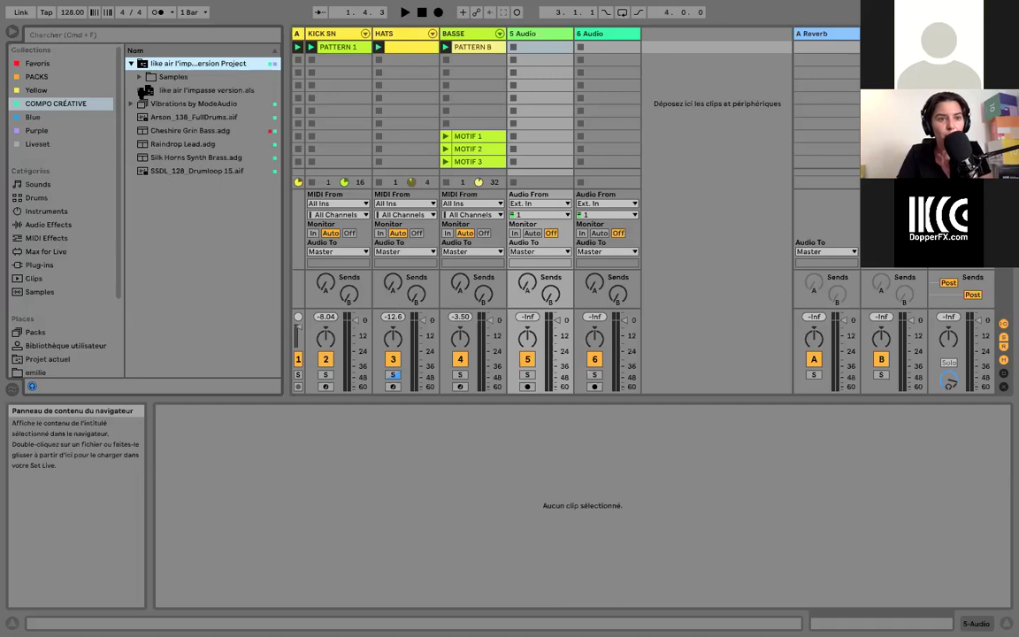
{"action": "double_click", "coordinate": [225, 89]}
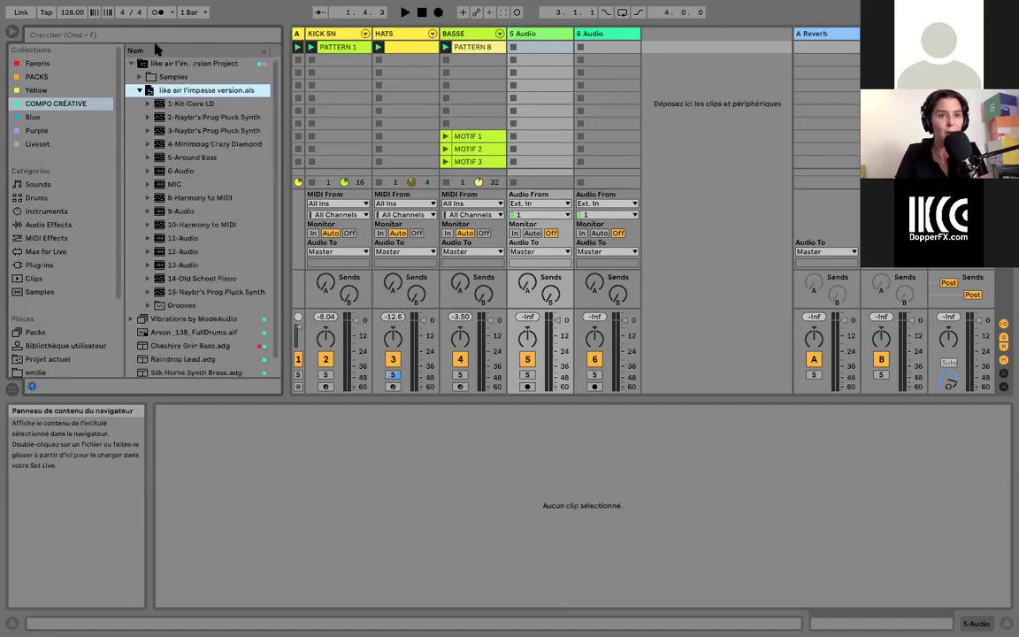
Examine the collection colour options available for the like air project folder
{"action": "left_click", "coordinate": [200, 63]}
{"action": "right_click", "coordinate": [198, 66]}
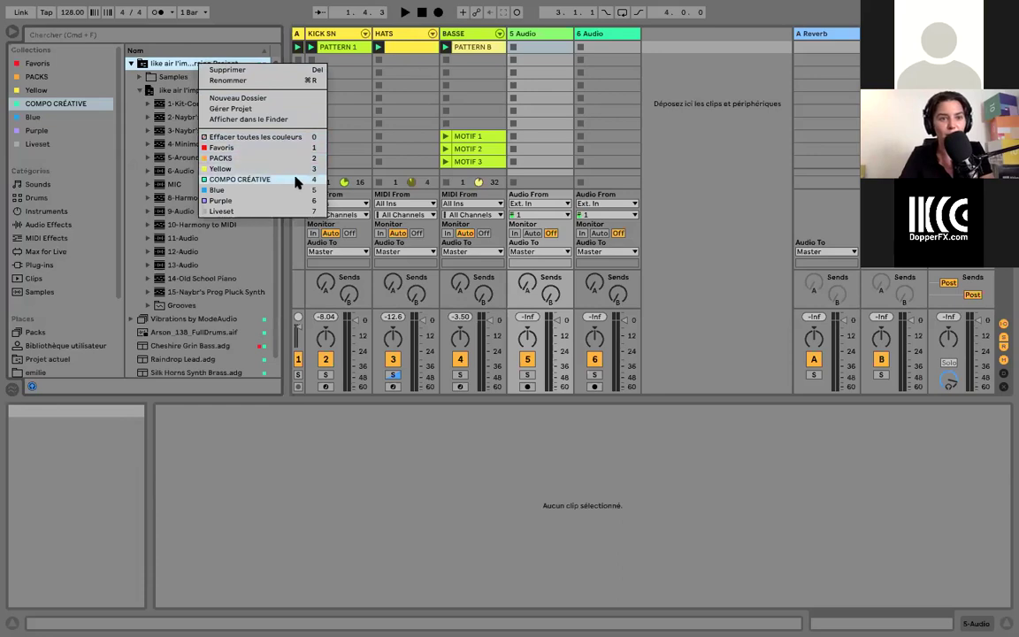
{"action": "left_click", "coordinate": [161, 69]}
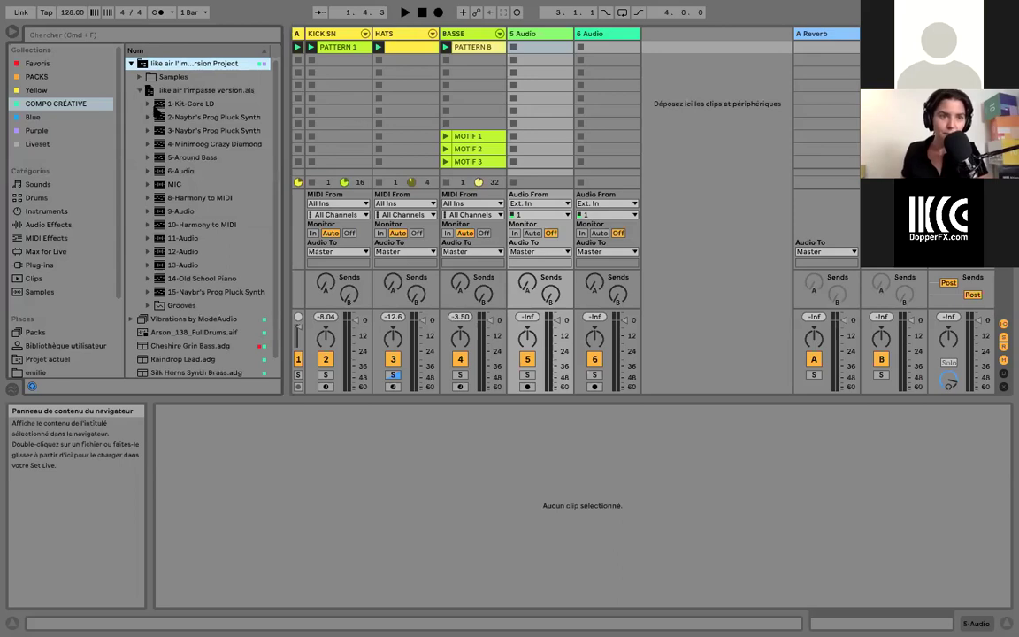
Within like air l'impasse version.als, expand the 2-Naybr's Prog Pluck Synth track and pick its MIDI 25 G Minor Pad clip
{"action": "left_click", "coordinate": [139, 90]}
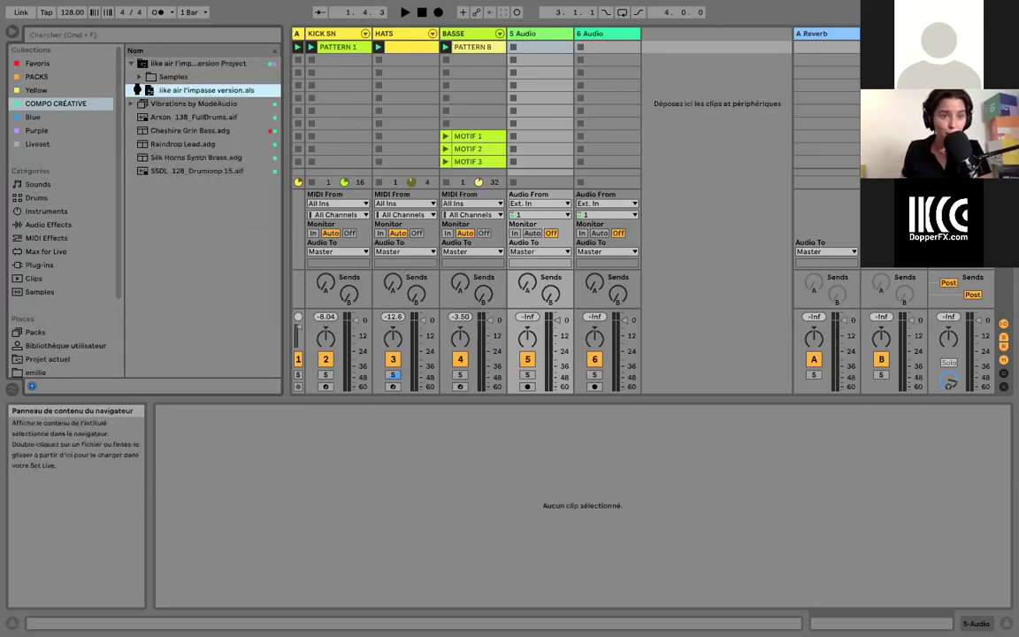
{"action": "double_click", "coordinate": [177, 89]}
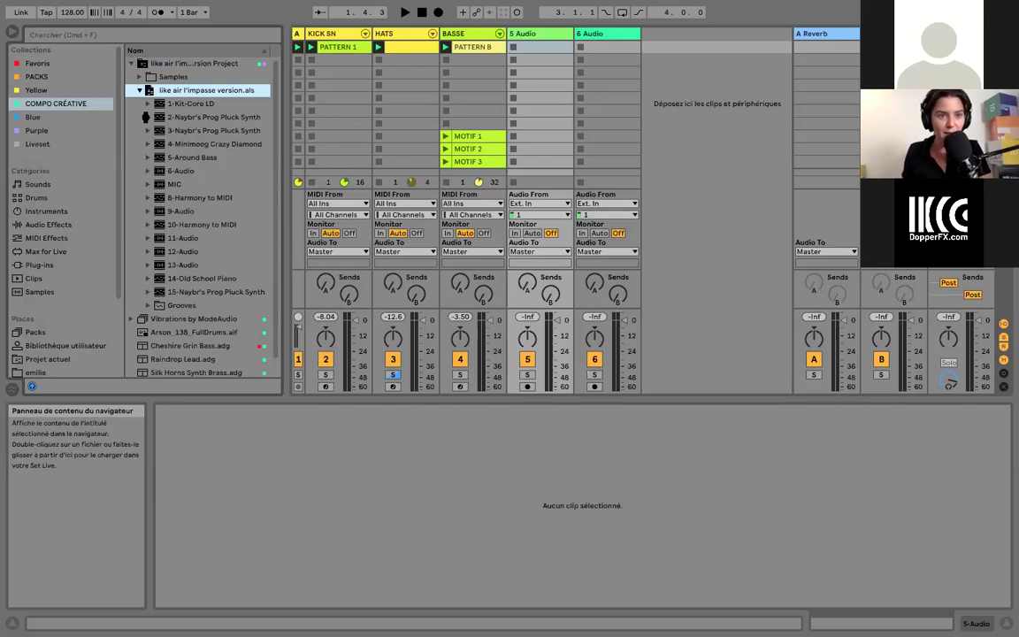
{"action": "left_click", "coordinate": [147, 117]}
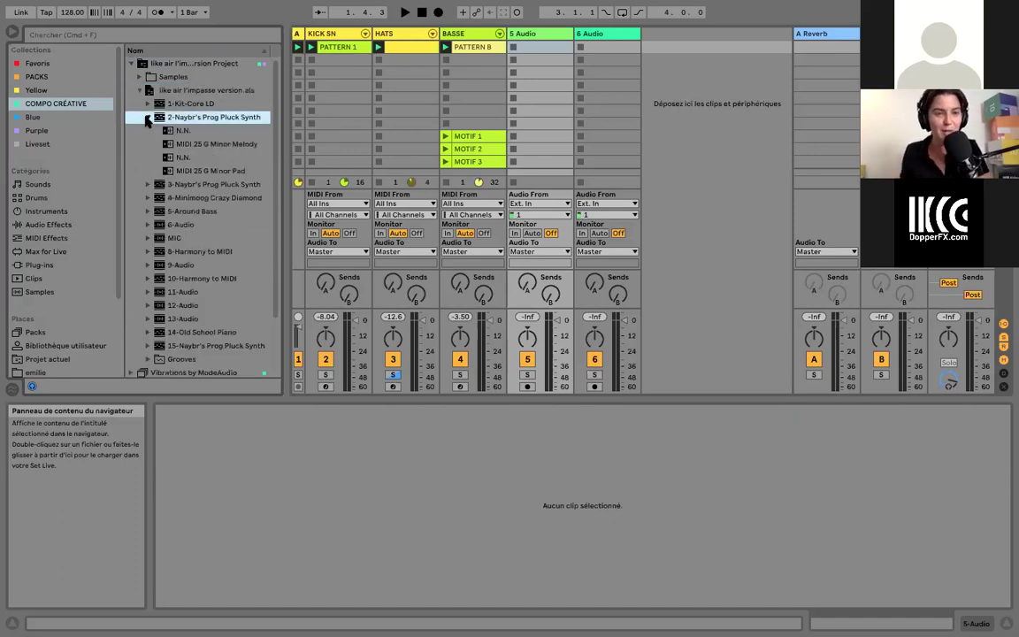
{"action": "left_click", "coordinate": [213, 171]}
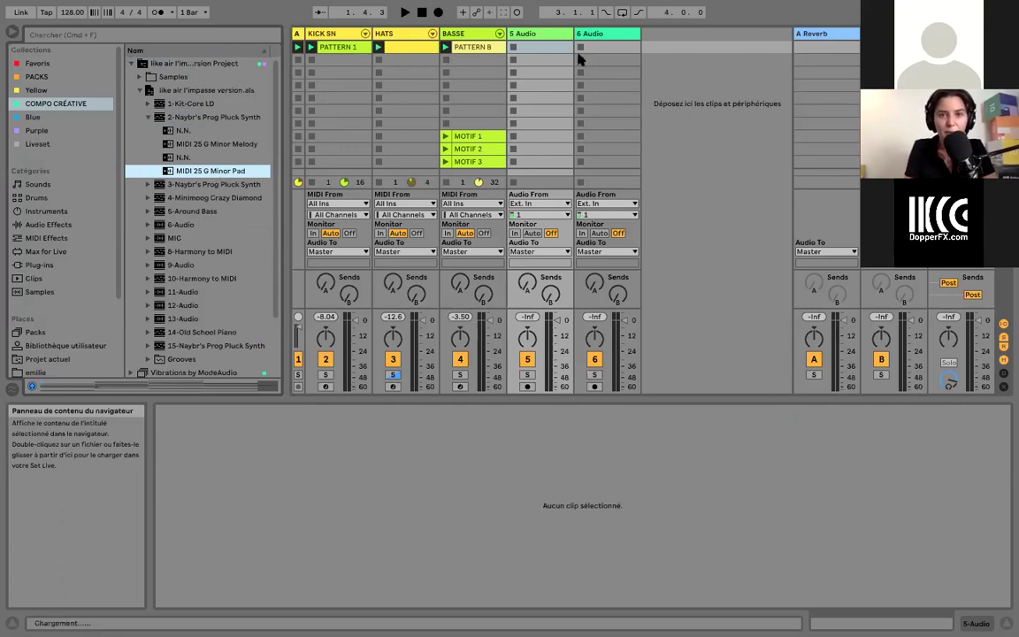
Try the MIDI 25 G Minor Pad clip from 2-Naybr's Prog Pluck Synth on a new track, soloed and playing
{"action": "left_click_drag", "start_coordinate": [170, 170], "coordinate": [587, 124]}
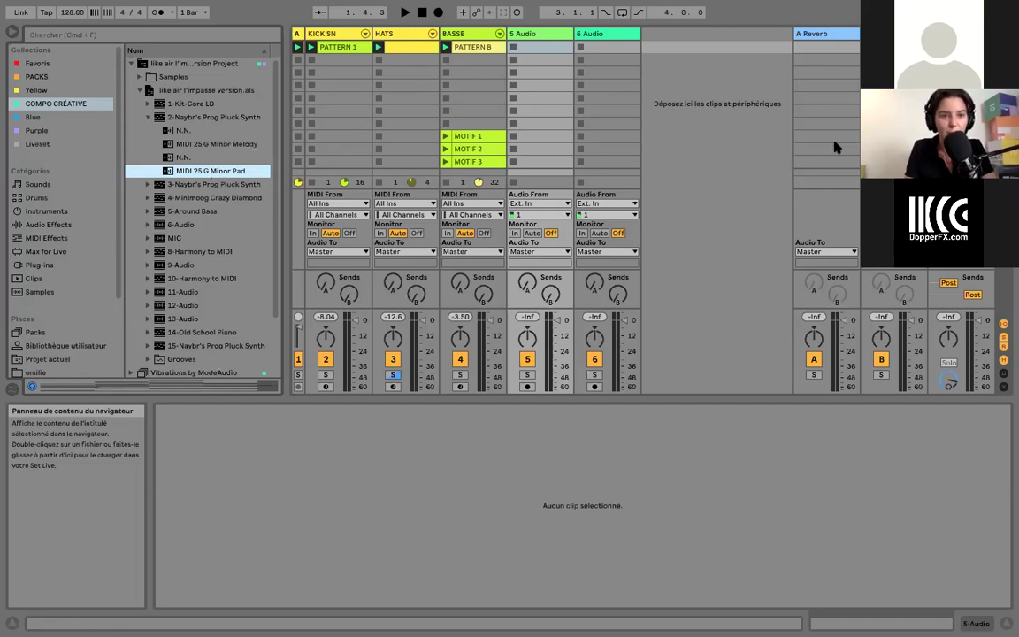
{"action": "left_click_drag", "start_coordinate": [704, 108], "coordinate": [674, 78]}
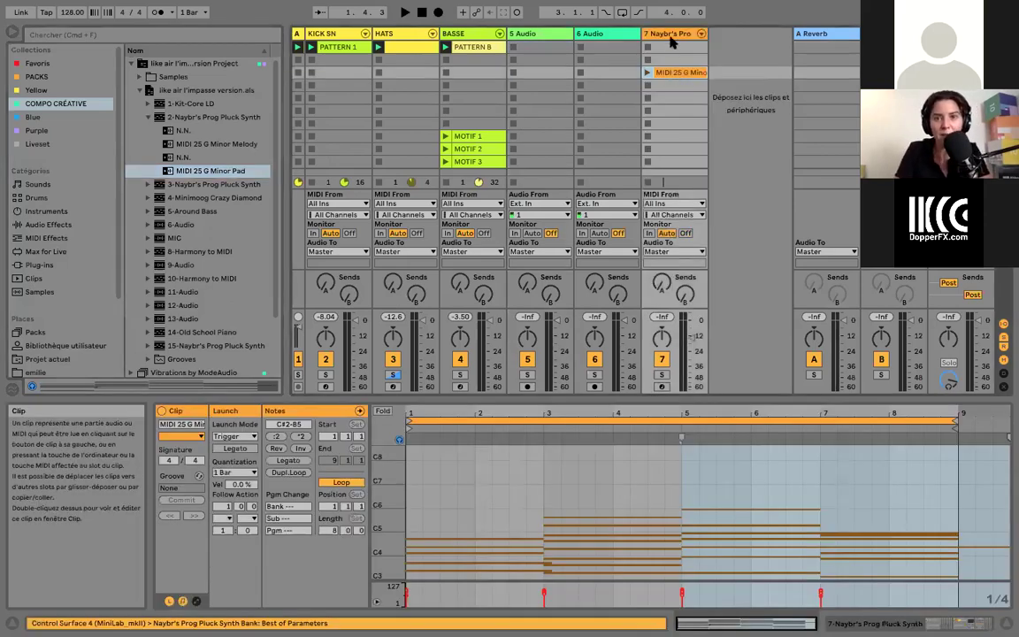
{"action": "left_click", "coordinate": [661, 376]}
{"action": "left_click", "coordinate": [648, 73]}
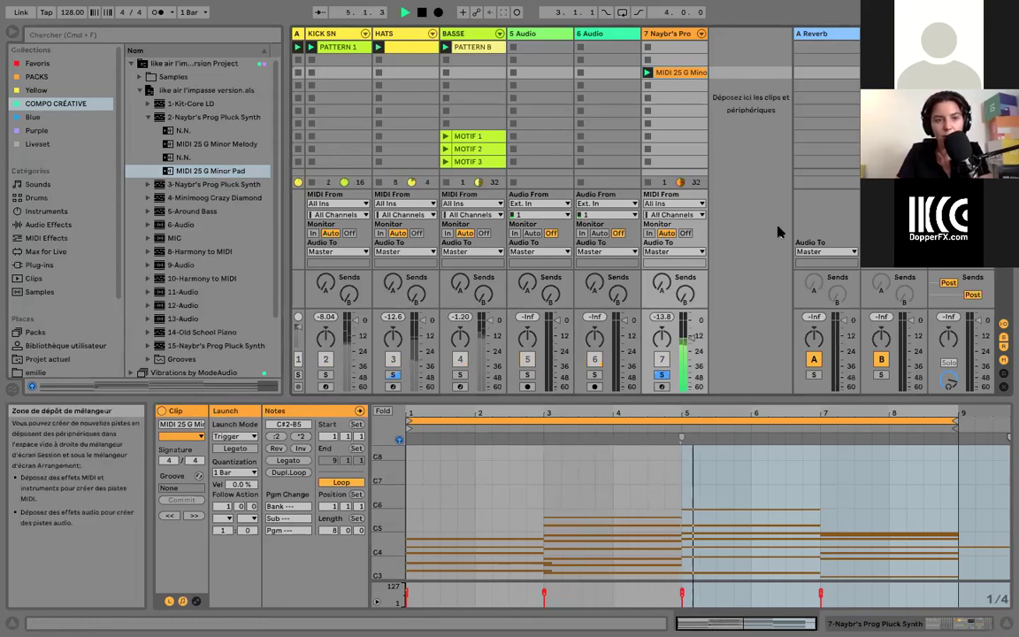
Replace the new synth track with the MIDI 25 G Minor Pad clip from 3-Naybr's Prog Pluck Synth and play it soloed
{"action": "left_click", "coordinate": [148, 184]}
{"action": "left_click", "coordinate": [205, 186]}
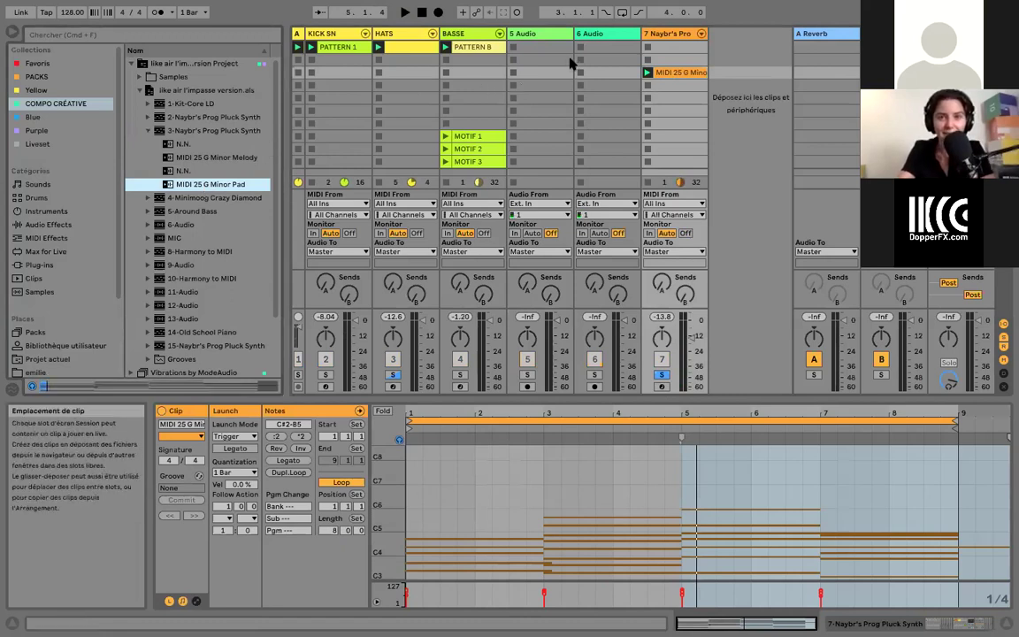
{"action": "left_click", "coordinate": [672, 32]}
{"action": "key", "text": "Delete"}
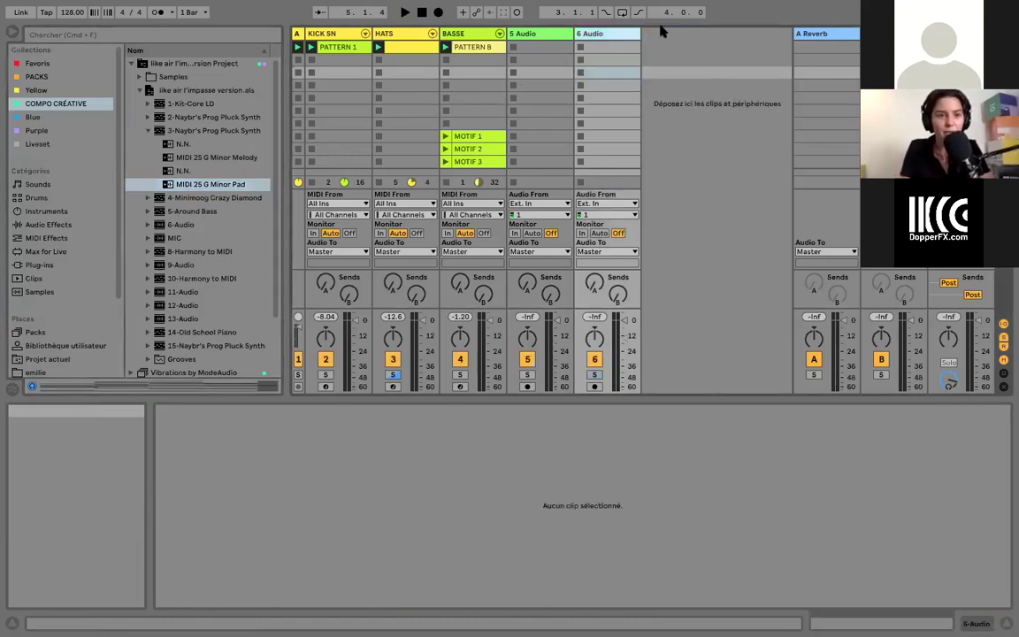
{"action": "left_click_drag", "start_coordinate": [191, 188], "coordinate": [650, 80]}
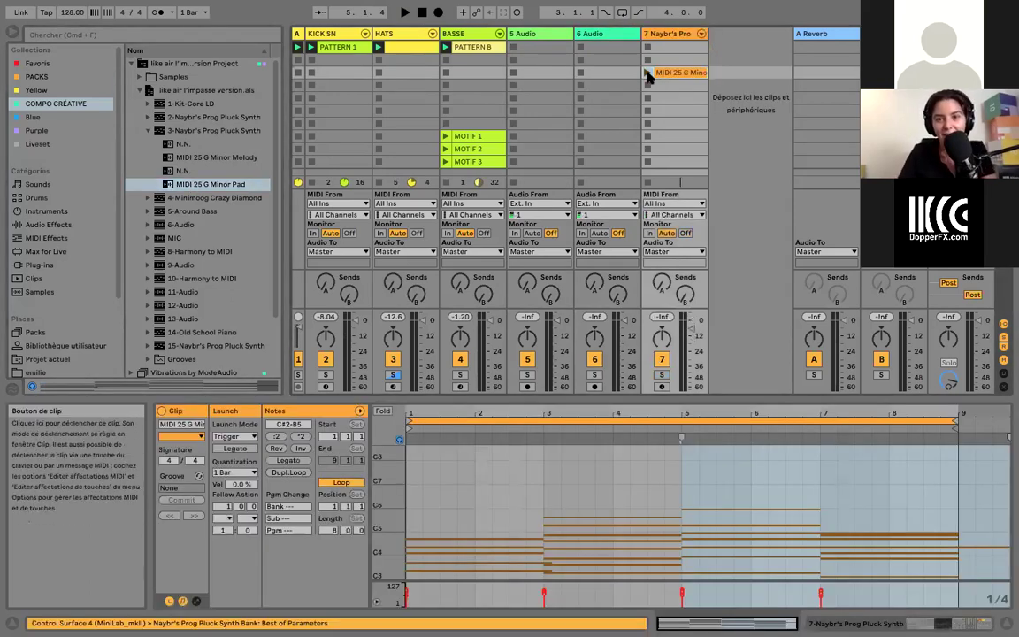
{"action": "left_click", "coordinate": [662, 375]}
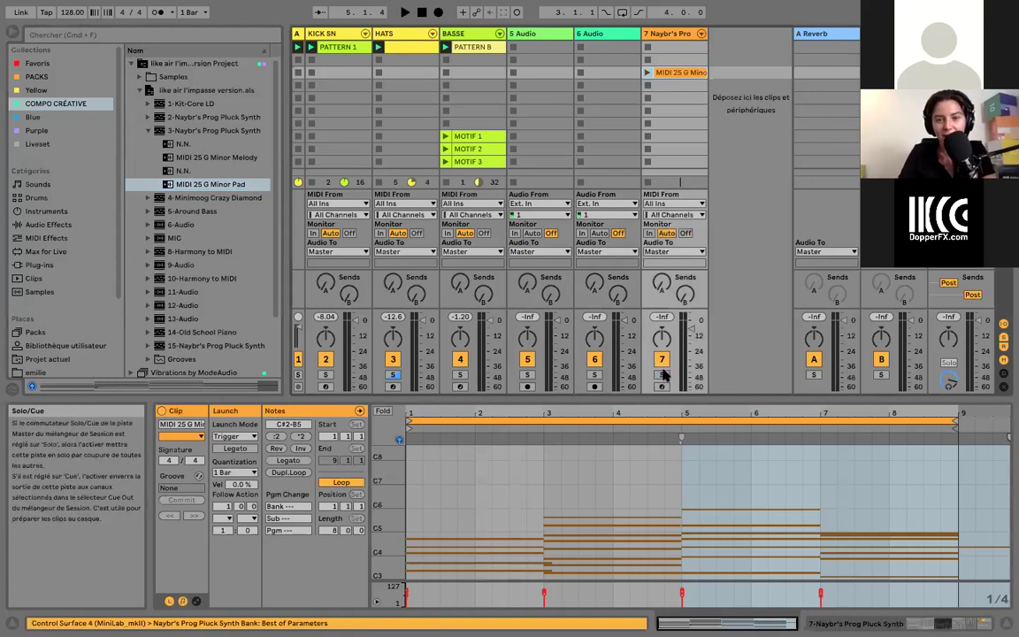
{"action": "left_click", "coordinate": [648, 73]}
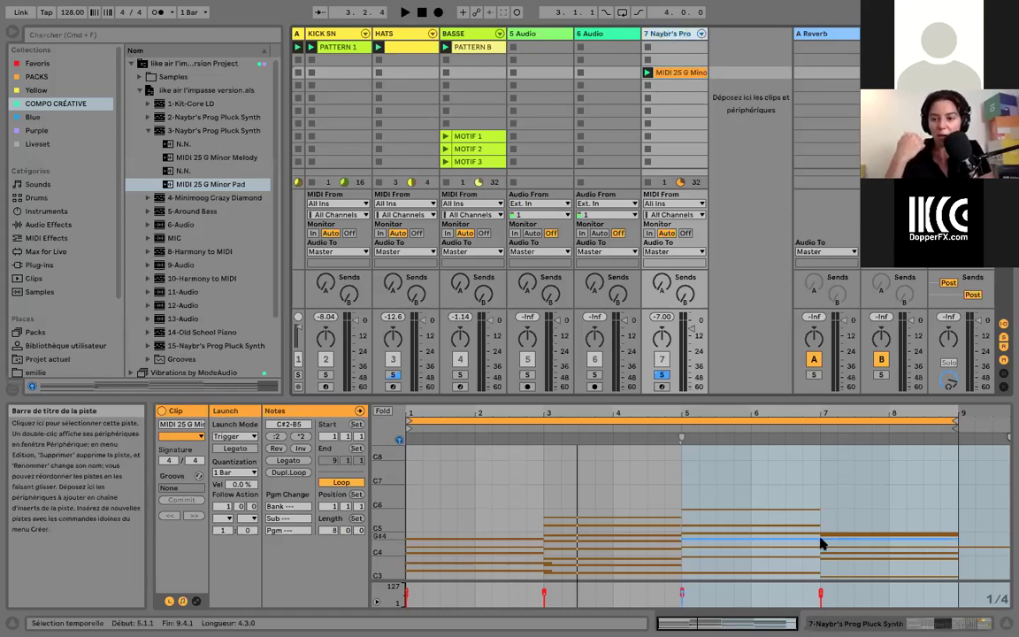
Examine the Naybr's Prog Pluck Synth and Old Radio devices on track 7 and listen to the pad
{"action": "left_click", "coordinate": [854, 624]}
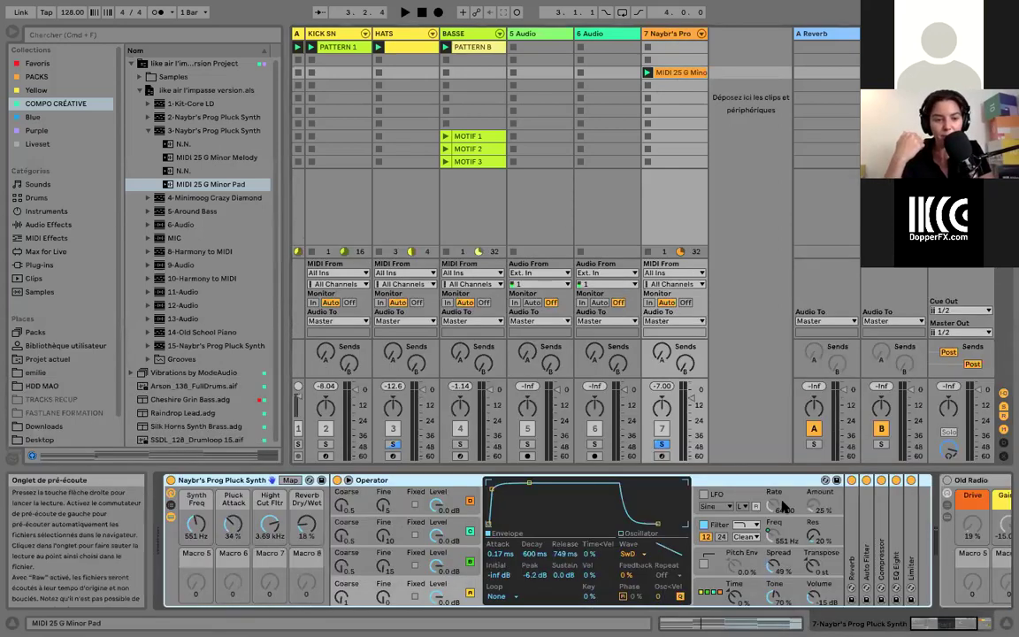
{"action": "scroll", "coordinate": [838, 561], "scroll_direction": "right", "scroll_amount": 4}
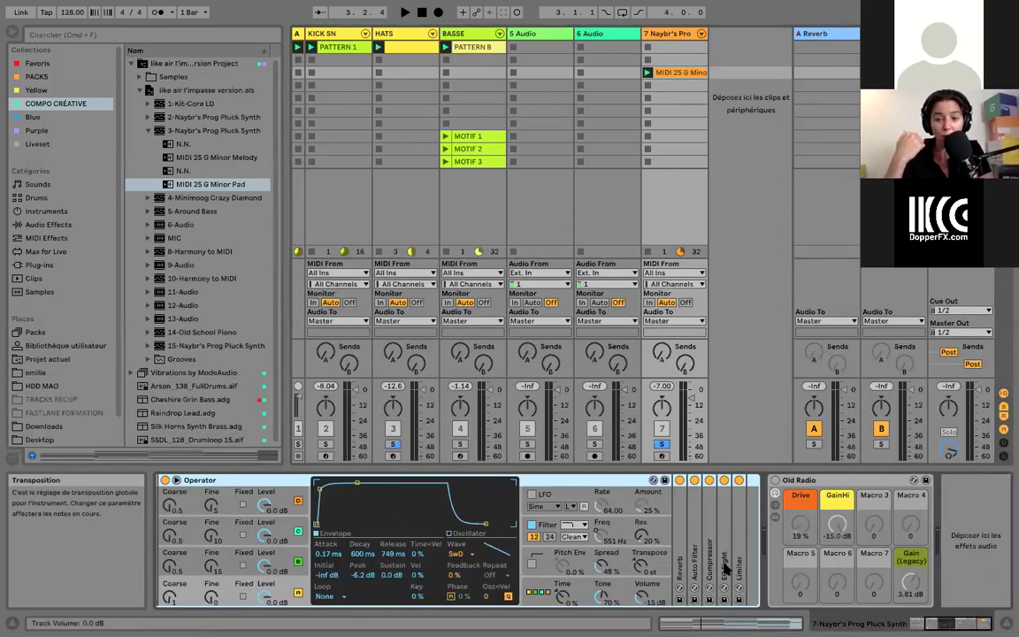
{"action": "scroll", "coordinate": [496, 519], "scroll_direction": "left", "scroll_amount": 4}
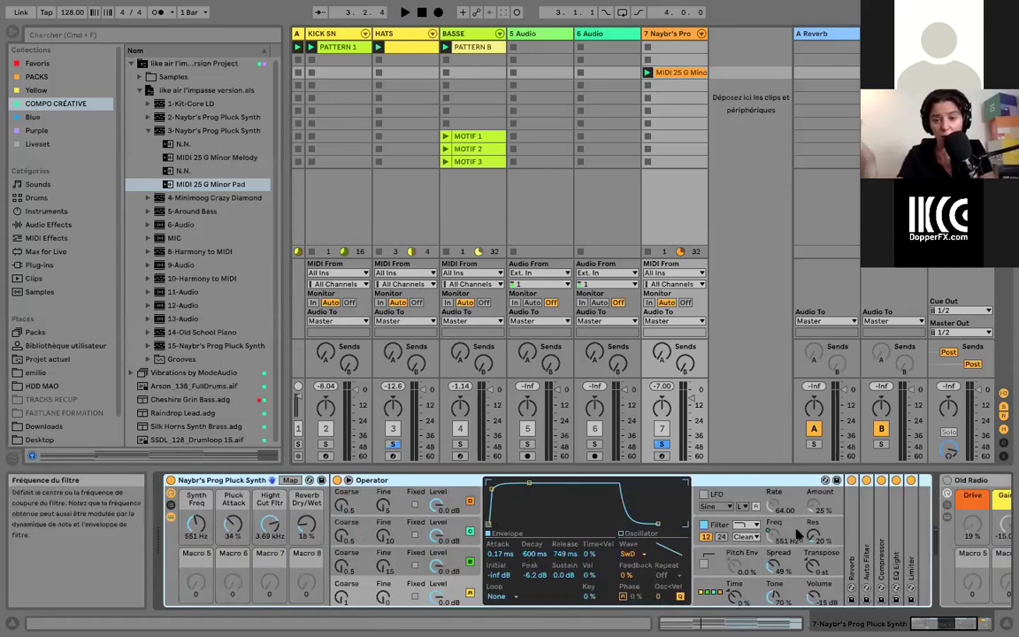
{"action": "scroll", "coordinate": [559, 553], "scroll_direction": "right", "scroll_amount": 4}
{"action": "left_click", "coordinate": [801, 480]}
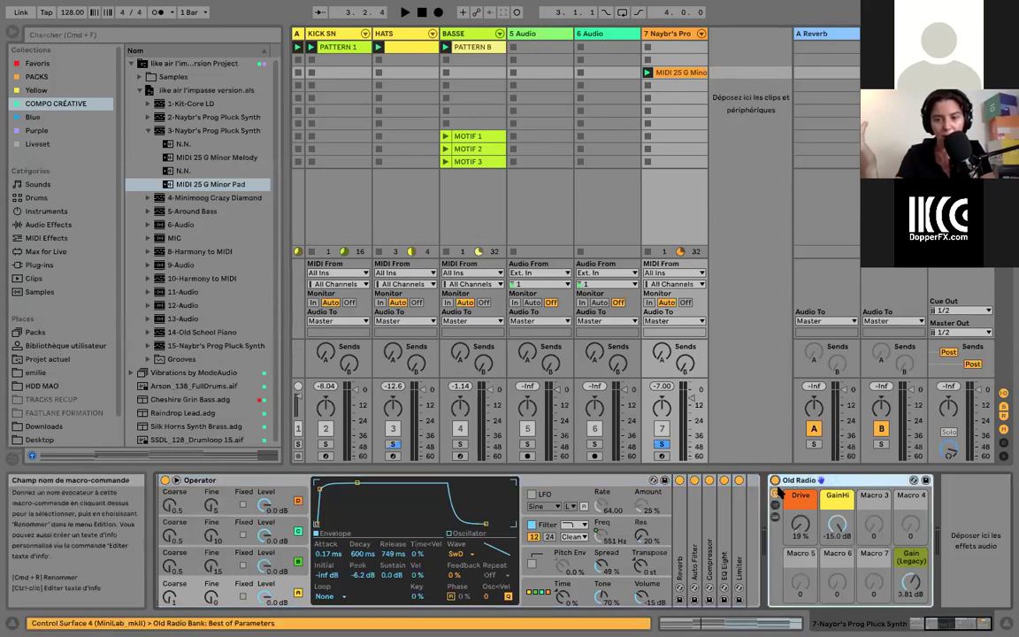
{"action": "key", "text": "space"}
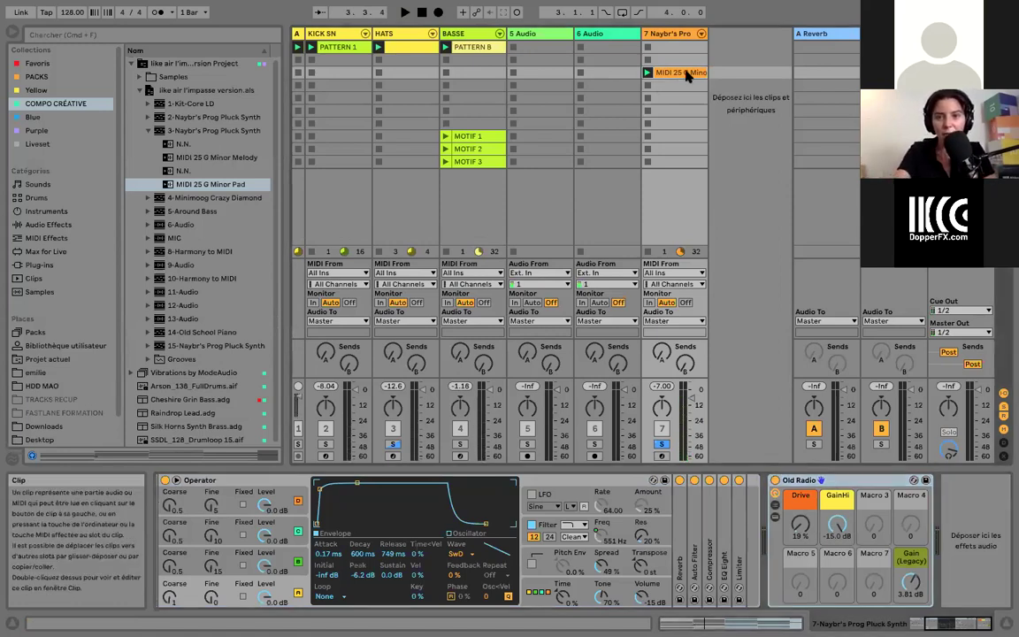
Replace the pad clip on track 7 with a copy of the BASSE track's PATTERN B clip and play it
{"action": "key", "text": "Delete"}
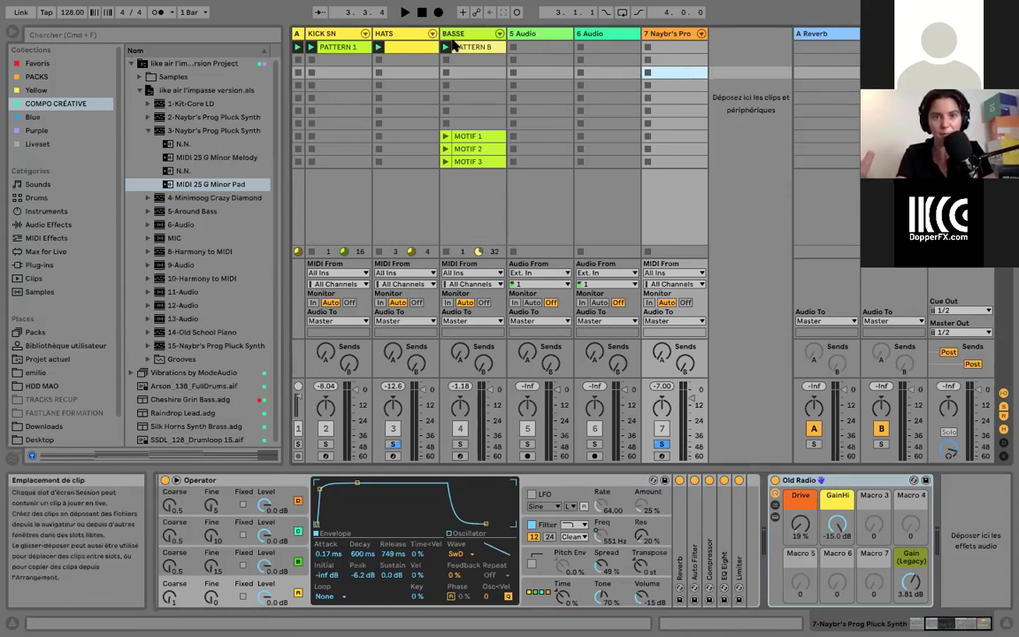
{"action": "left_click", "coordinate": [484, 50]}
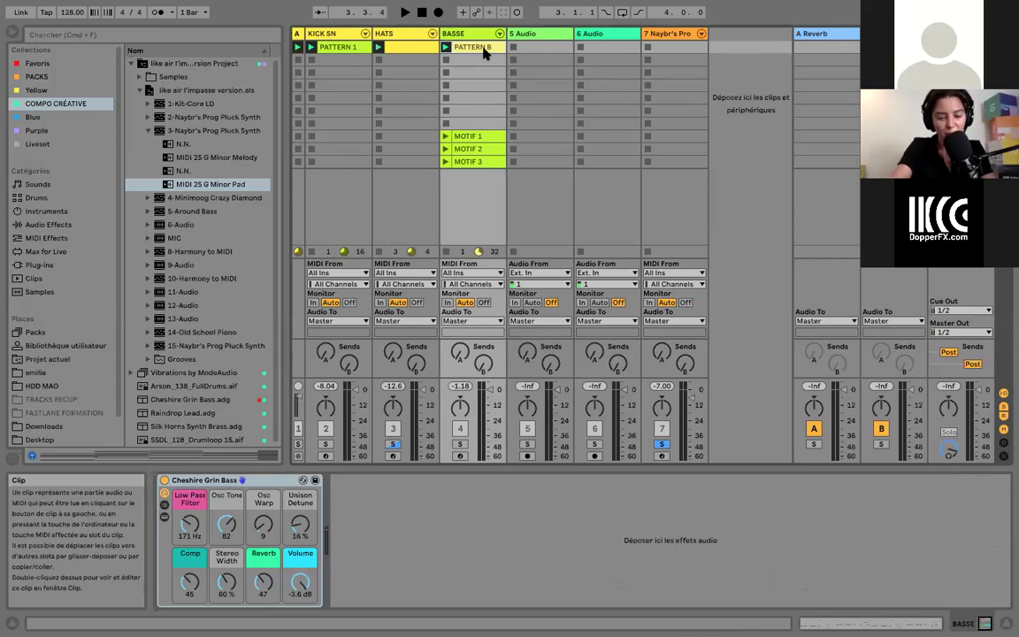
{"action": "key", "text": "super+d"}
{"action": "left_click_drag", "start_coordinate": [478, 61], "coordinate": [674, 47]}
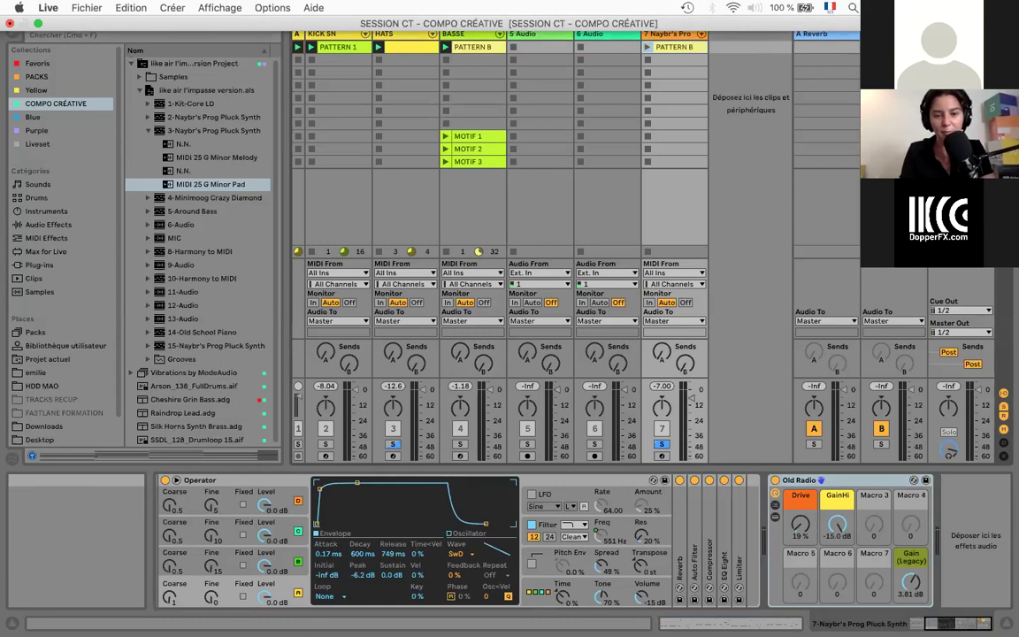
{"action": "left_click", "coordinate": [649, 48]}
{"action": "key", "text": "space"}
Transpose all notes of the copied PATTERN B clip up three octaves and listen to the result
{"action": "left_click", "coordinate": [449, 524]}
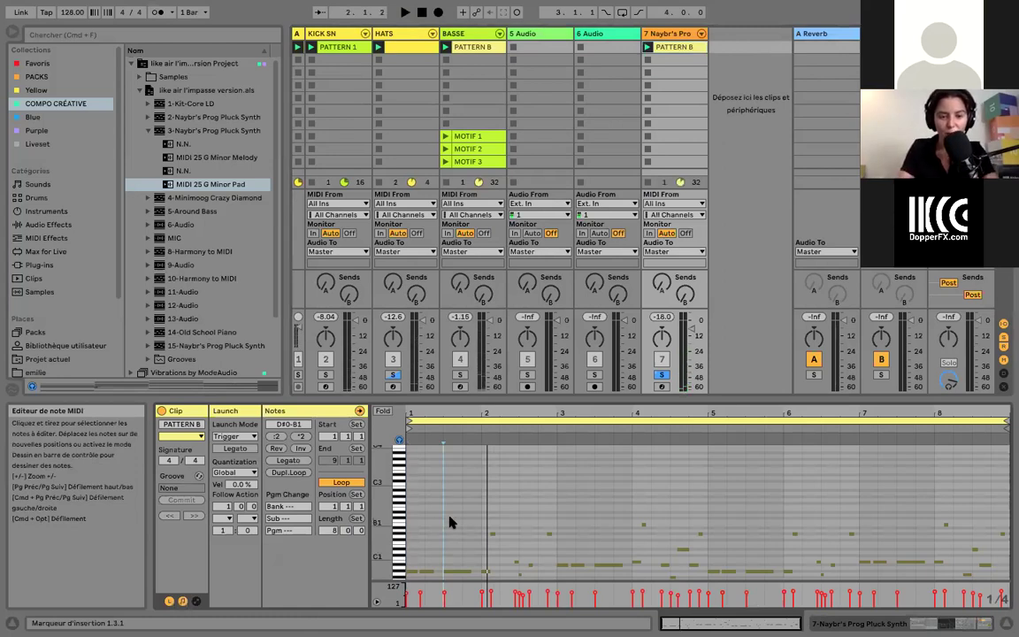
{"action": "key", "text": "super+a"}
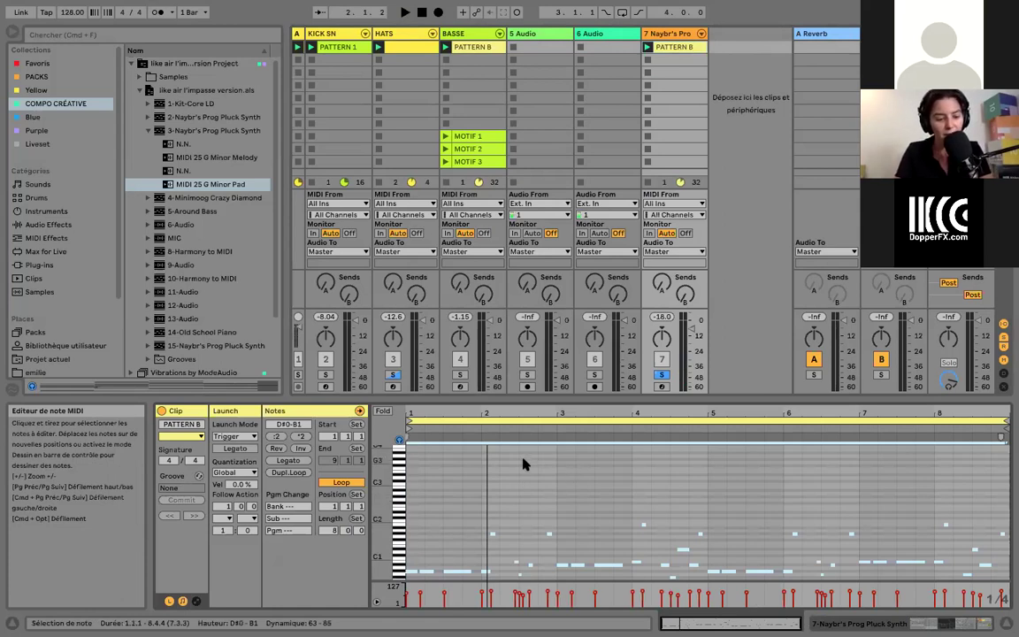
{"action": "key", "text": "shift+Up"}
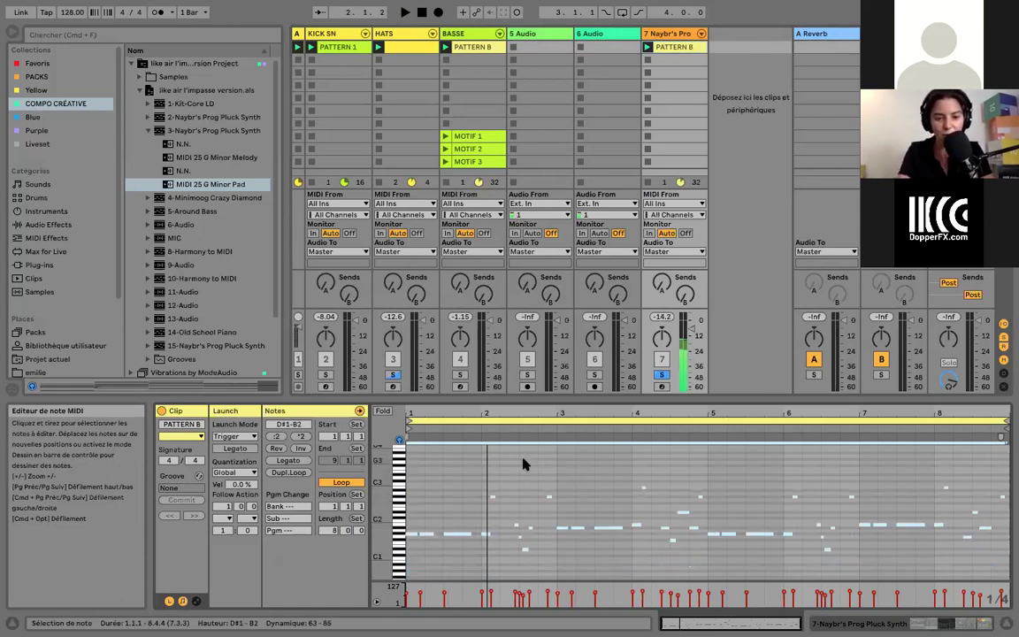
{"action": "key", "text": "shift+Up"}
{"action": "key", "text": "shift+Up"}
{"action": "scroll", "coordinate": [524, 463], "scroll_direction": "up", "scroll_amount": 2}
{"action": "key", "text": "space"}
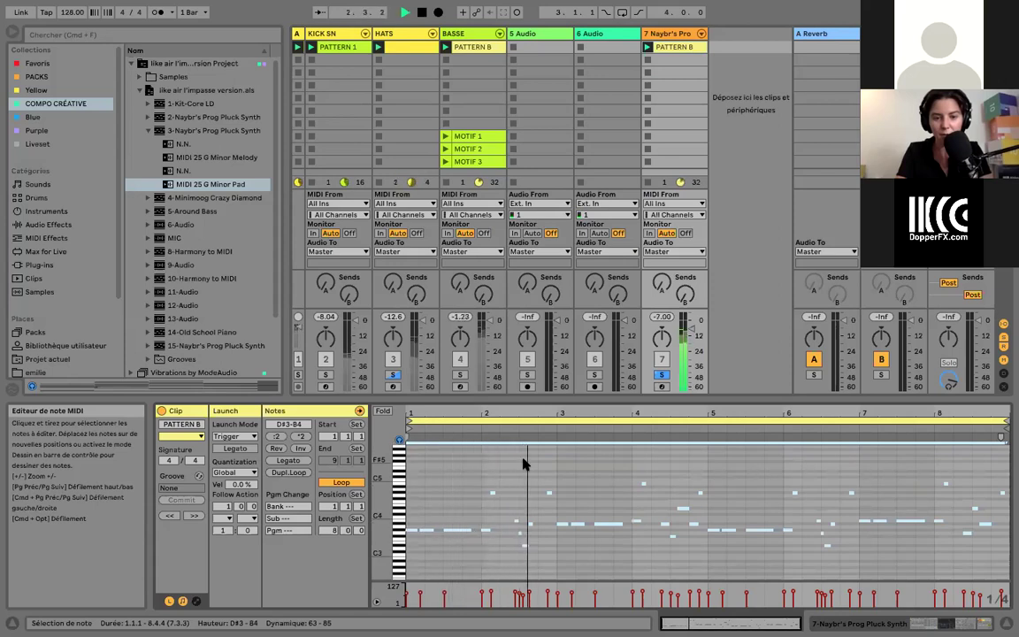
{"action": "key", "text": "space"}
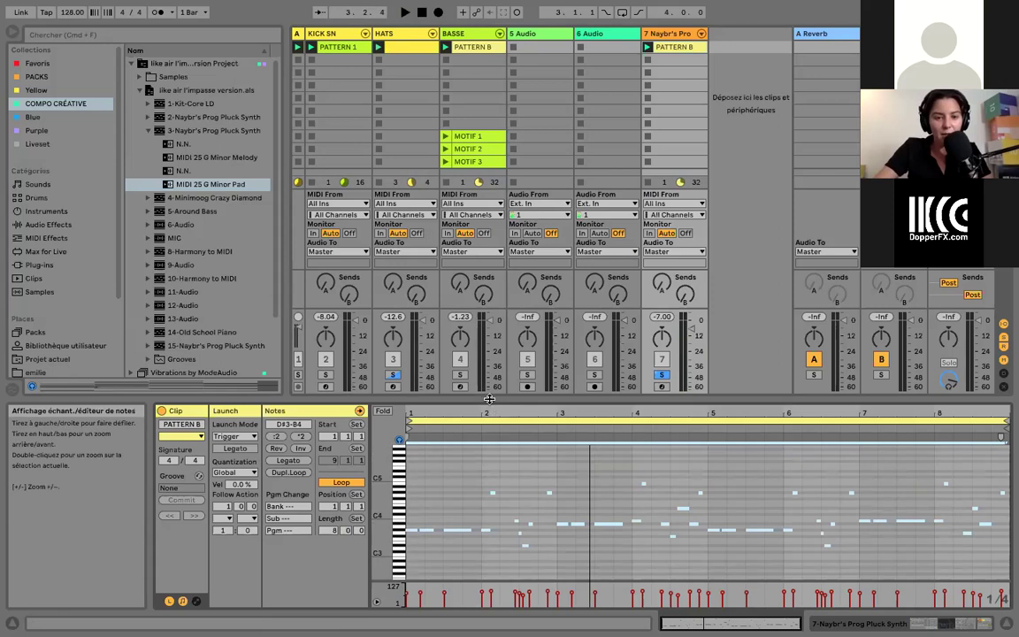
Enlarge the note editor and replace all notes in bars 1 and 2 with a single two-bar G#3 note
{"action": "left_click_drag", "start_coordinate": [489, 209], "coordinate": [453, 148]}
{"action": "mouse_move", "coordinate": [382, 357]}
{"action": "left_mouse_down"}
{"action": "mouse_move", "coordinate": [398, 357]}
{"action": "mouse_move", "coordinate": [383, 353]}
{"action": "left_mouse_up"}
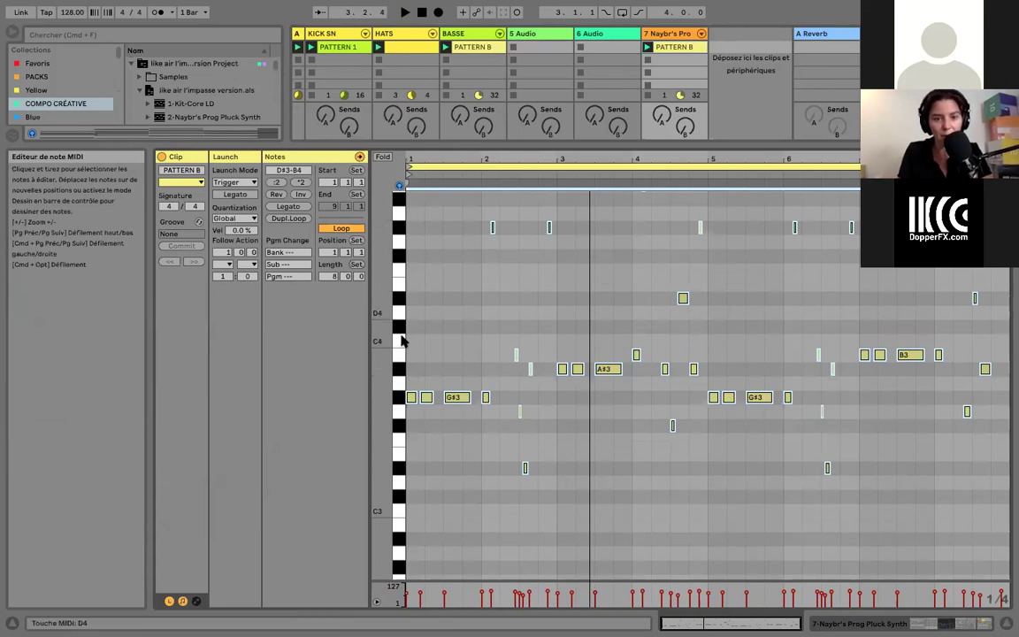
{"action": "left_click", "coordinate": [411, 398]}
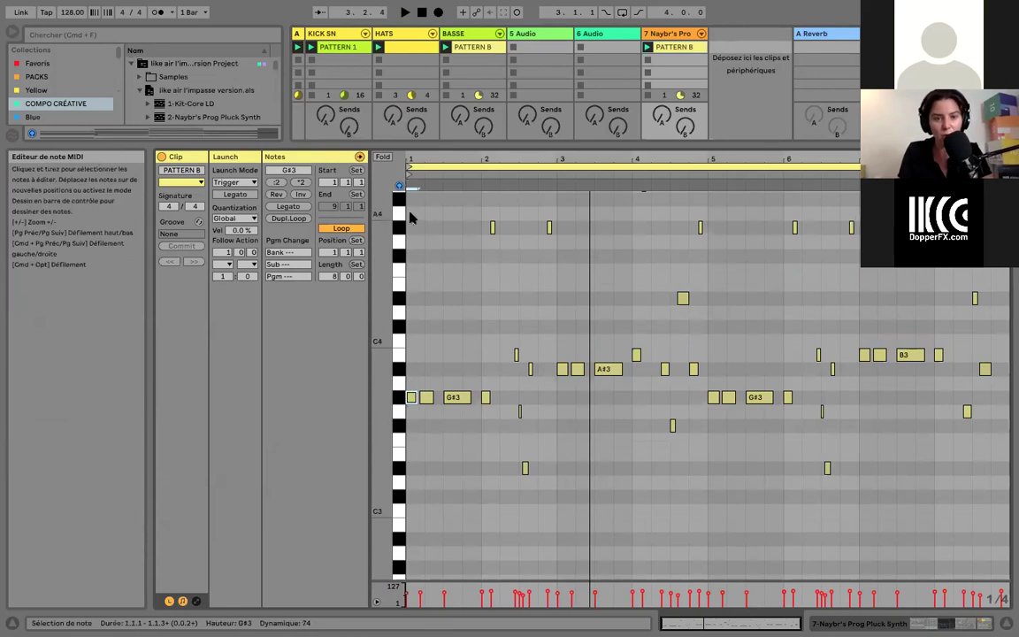
{"action": "left_click_drag", "start_coordinate": [411, 220], "coordinate": [550, 498]}
{"action": "key", "text": "Delete"}
{"action": "left_click", "coordinate": [423, 405]}
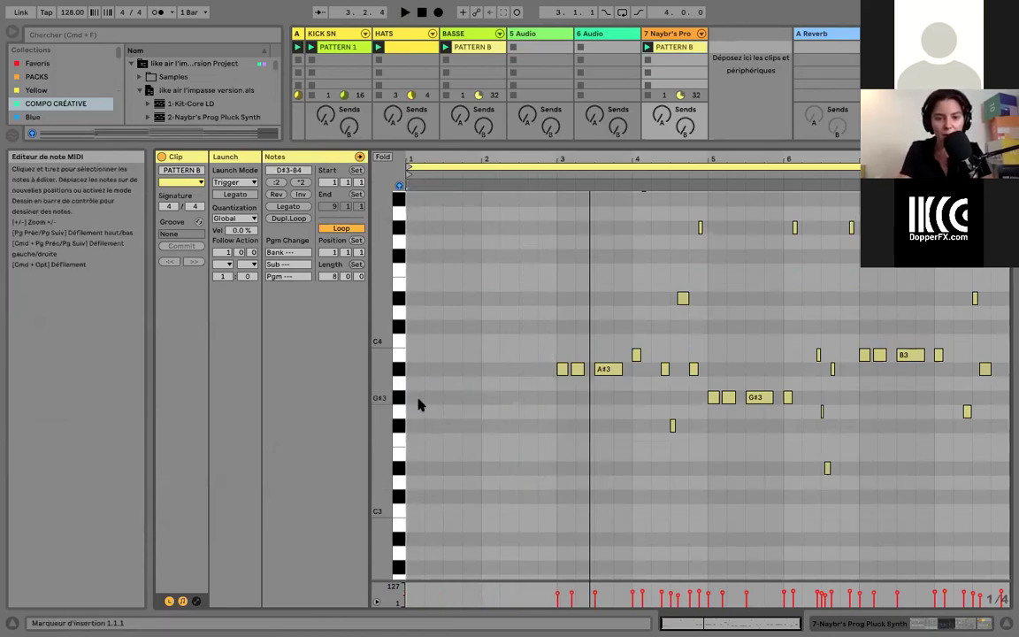
{"action": "double_click", "coordinate": [413, 399]}
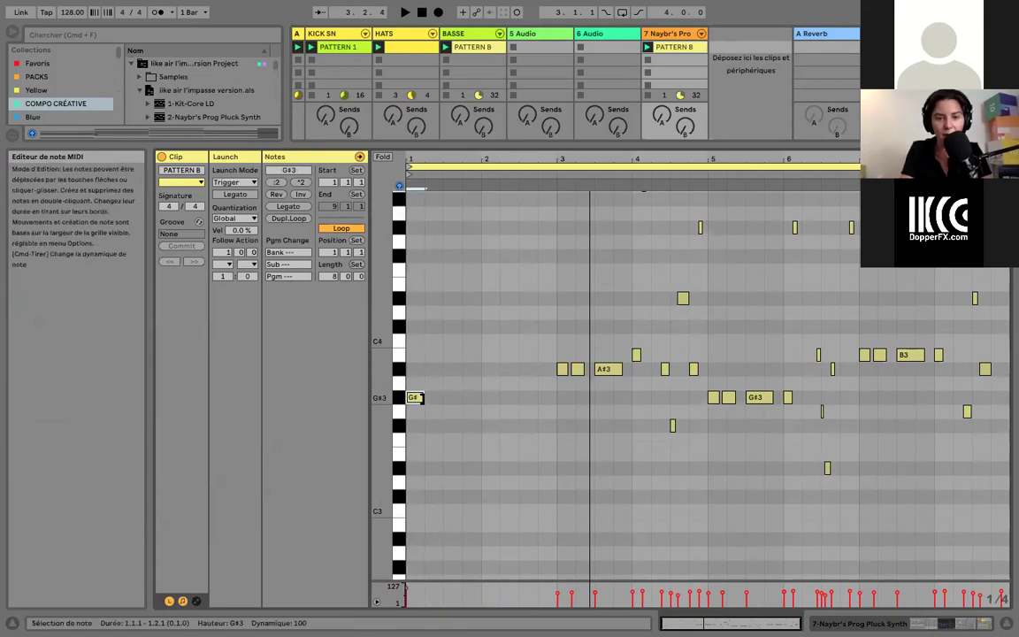
{"action": "left_click_drag", "start_coordinate": [421, 397], "coordinate": [555, 398]}
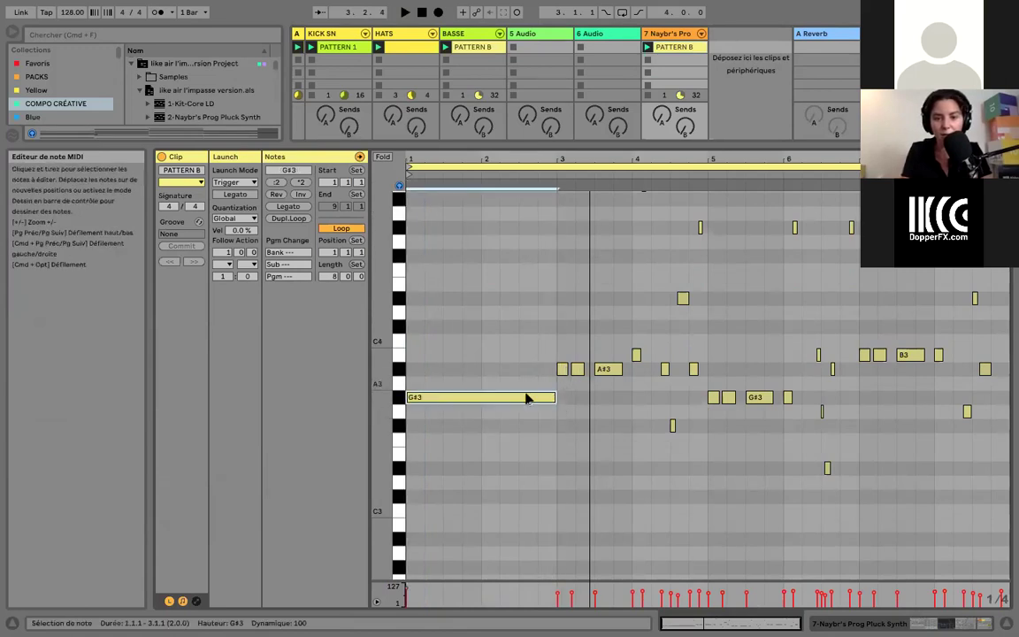
Duplicate the long G#3 note to bar 3, raise the copy to A#3, and delete the old notes in bars 3 and 4
{"action": "key", "text": "super+d"}
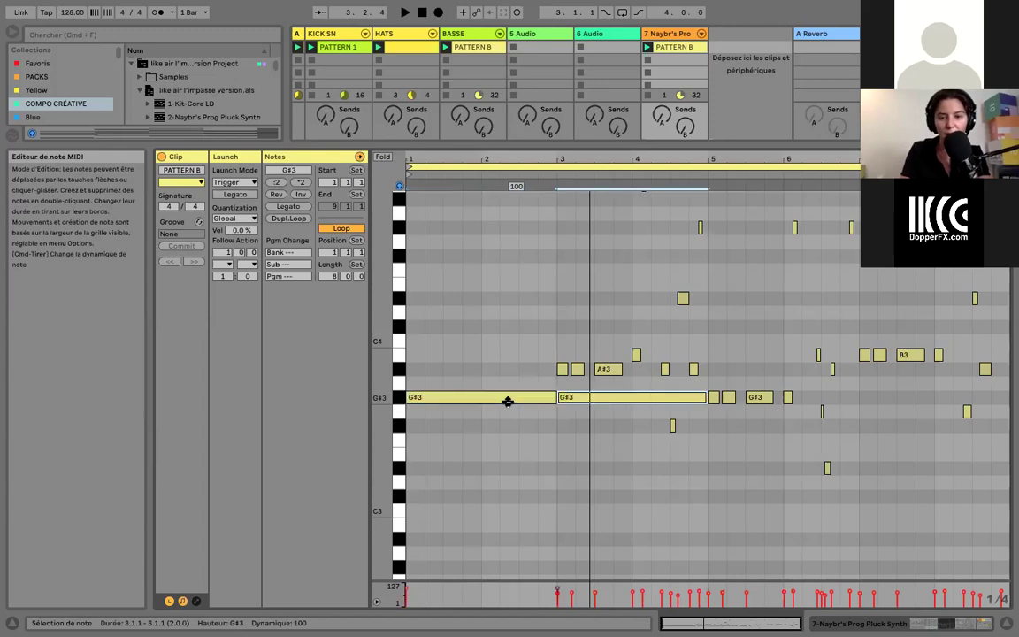
{"action": "key", "text": "Up"}
{"action": "key", "text": "Up"}
{"action": "left_click_drag", "start_coordinate": [591, 402], "coordinate": [685, 452]}
{"action": "scroll", "coordinate": [566, 236], "scroll_direction": "up", "scroll_amount": 3}
{"action": "left_click", "coordinate": [563, 223]}
{"action": "left_click_drag", "start_coordinate": [561, 220], "coordinate": [712, 412]}
{"action": "key", "text": "Delete"}
Duplicate the long A#3 note to bar 5, lower the copy to G#3, and clear the old notes in bars 5 and 6
{"action": "left_click", "coordinate": [670, 431]}
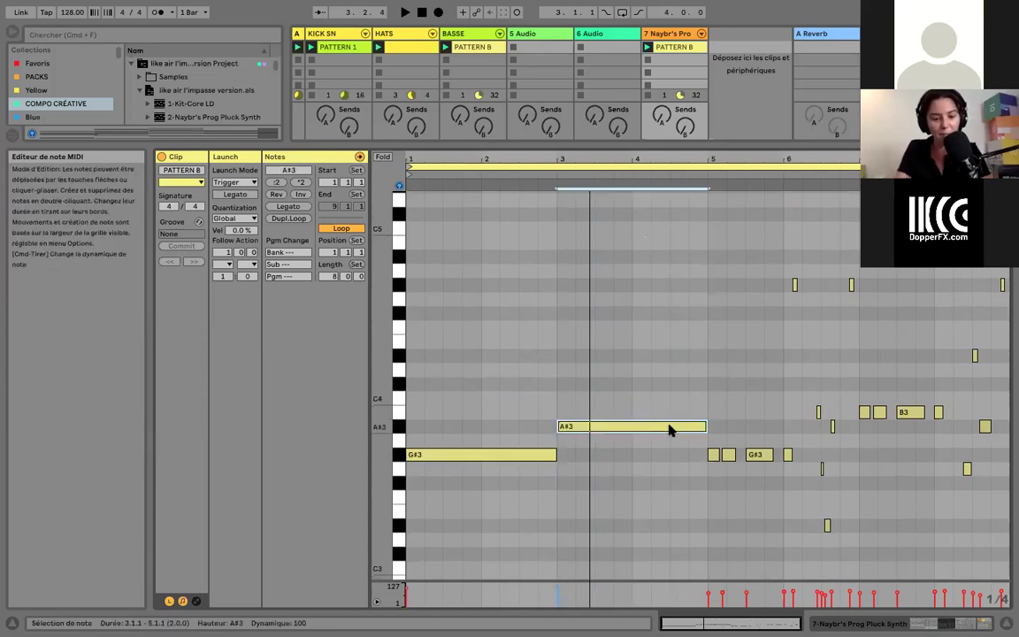
{"action": "key", "text": "ctrl+d"}
{"action": "key", "text": "Down"}
{"action": "key", "text": "Down"}
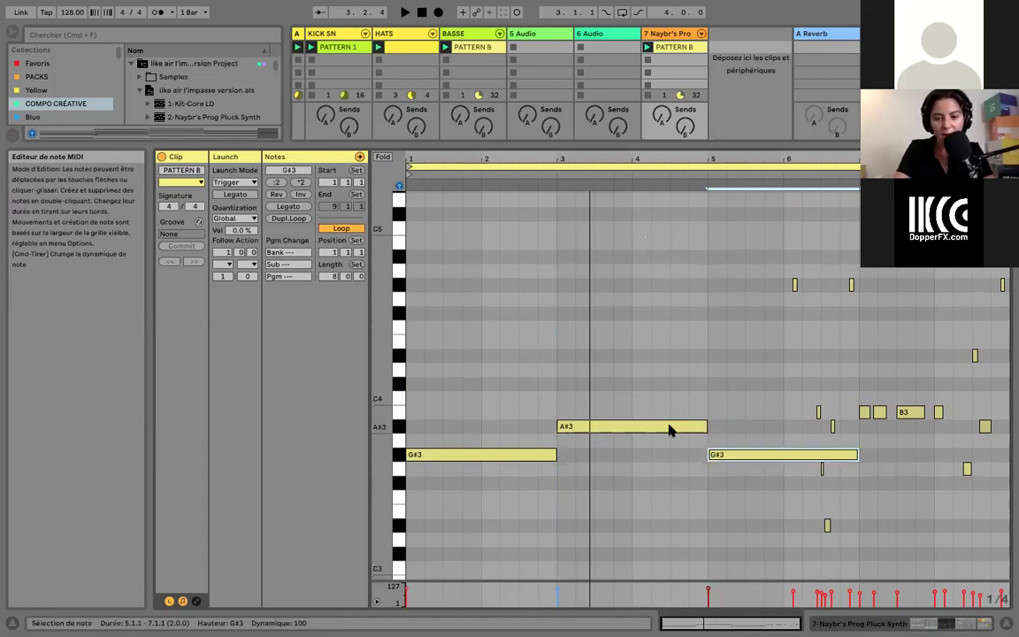
{"action": "left_click_drag", "start_coordinate": [770, 471], "coordinate": [840, 541]}
{"action": "left_click_drag", "start_coordinate": [753, 264], "coordinate": [855, 425]}
{"action": "key", "text": "Delete"}
Duplicate the G#3 note from bar 5 to bar 7, raise the copy to B3, and delete the remaining short notes there
{"action": "left_click", "coordinate": [805, 454]}
{"action": "key", "text": "super+d"}
{"action": "key", "text": "Up"}
{"action": "key", "text": "Up"}
{"action": "key", "text": "Up"}
{"action": "left_click_drag", "start_coordinate": [910, 431], "coordinate": [994, 473]}
{"action": "key", "text": "Delete"}
{"action": "left_click_drag", "start_coordinate": [904, 238], "coordinate": [1004, 358]}
{"action": "key", "text": "Delete"}
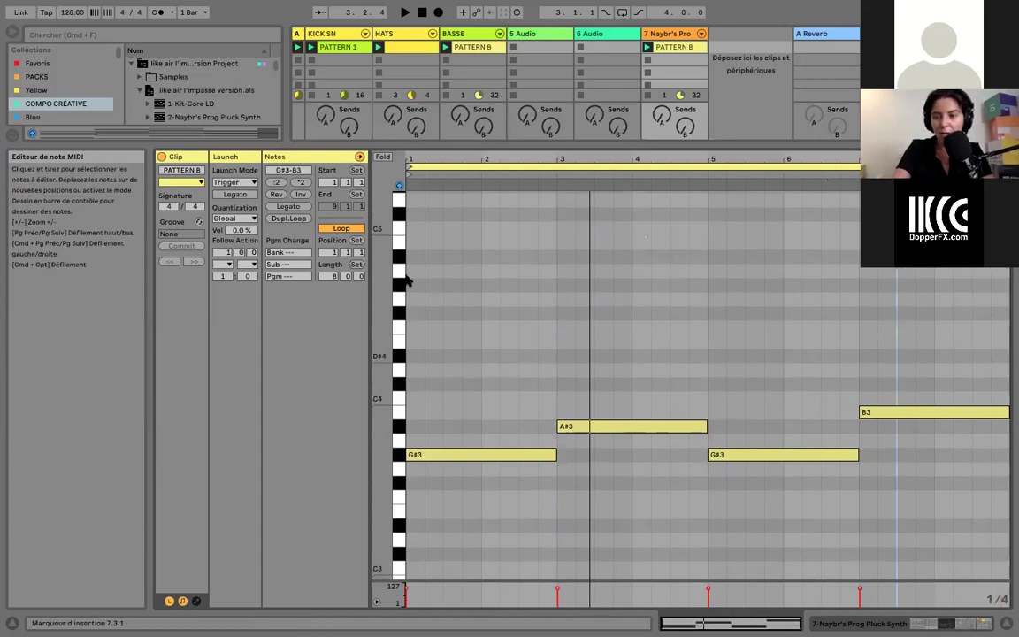
Add two-bar B3 and D#4 notes above the G#3 note in bars 1 and 2 to form a chord
{"action": "left_click", "coordinate": [399, 456]}
{"action": "double_click", "coordinate": [416, 412]}
{"action": "left_click_drag", "start_coordinate": [422, 412], "coordinate": [555, 412]}
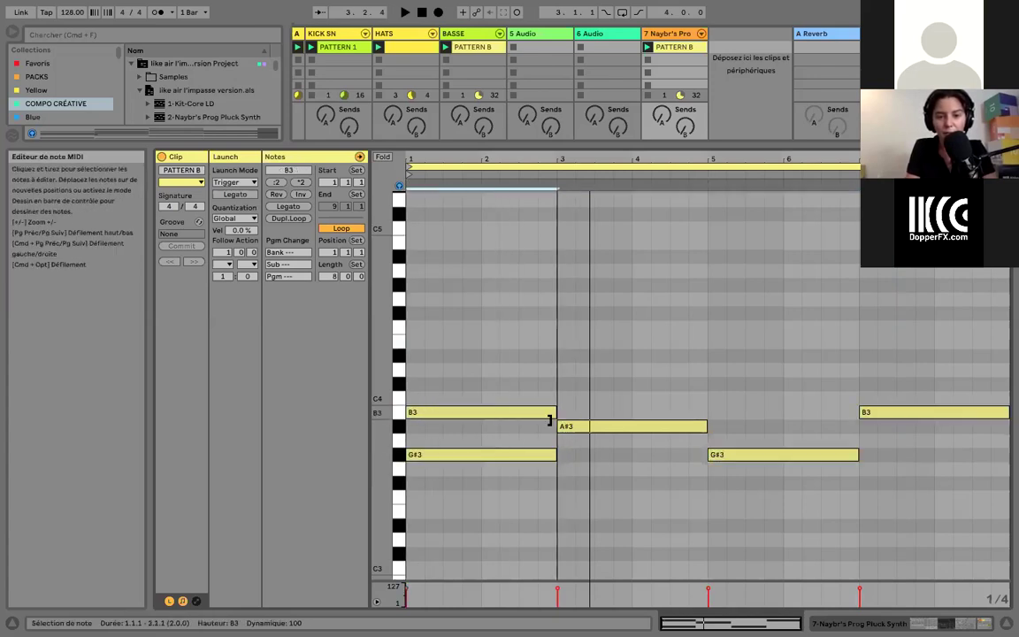
{"action": "double_click", "coordinate": [416, 356]}
{"action": "left_click_drag", "start_coordinate": [424, 355], "coordinate": [555, 358]}
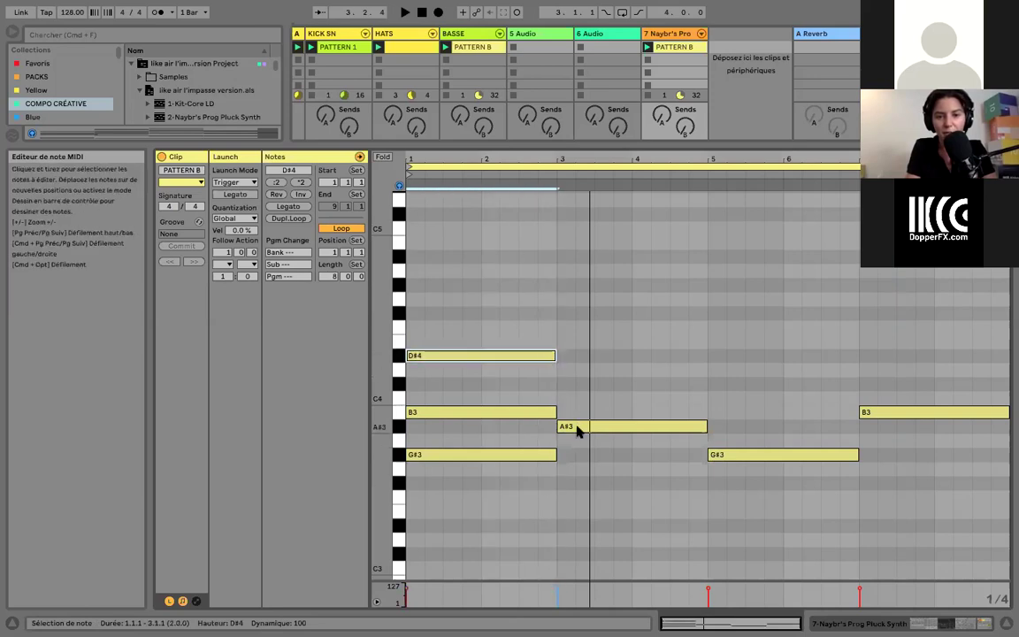
Add two-bar D4 and F4 notes above the A#3 note in bars 3 and 4, and play back the chord
{"action": "double_click", "coordinate": [566, 384]}
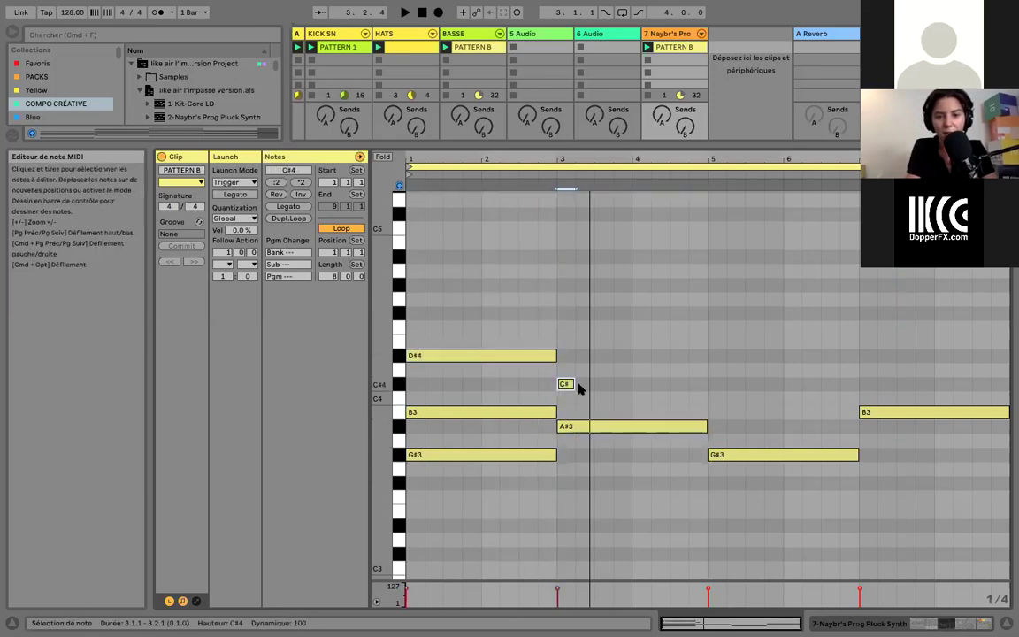
{"action": "left_click_drag", "start_coordinate": [571, 386], "coordinate": [702, 390]}
{"action": "key", "text": "Up"}
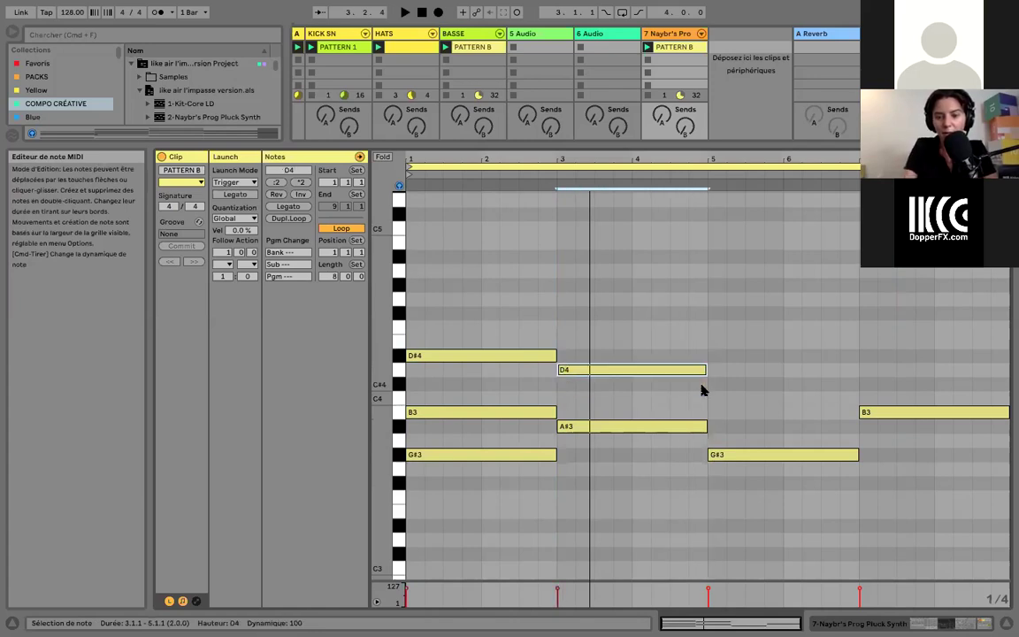
{"action": "double_click", "coordinate": [565, 328]}
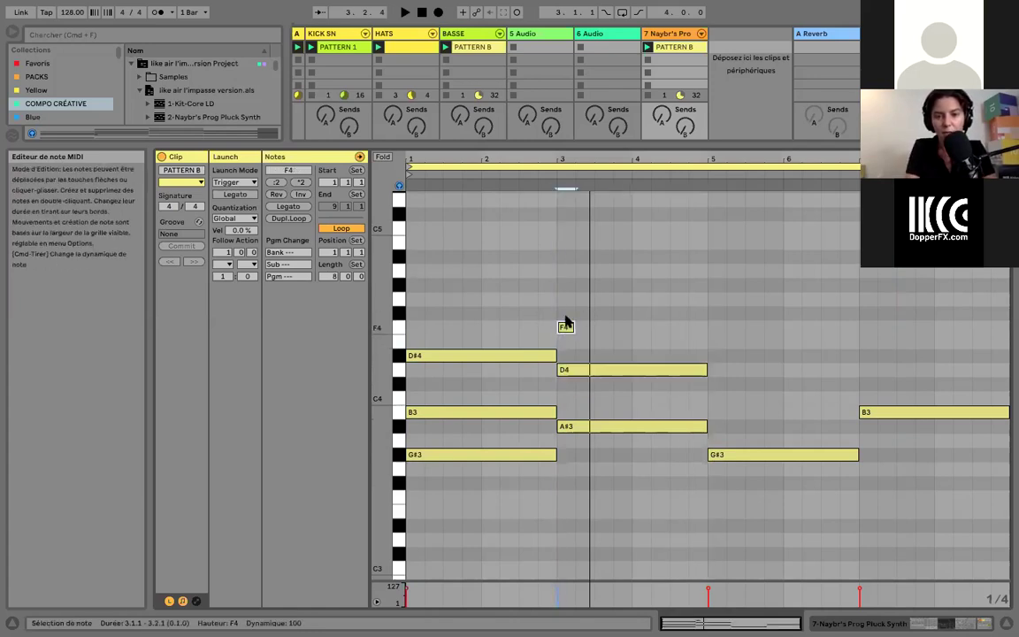
{"action": "left_click_drag", "start_coordinate": [575, 327], "coordinate": [706, 324]}
{"action": "key", "text": "space"}
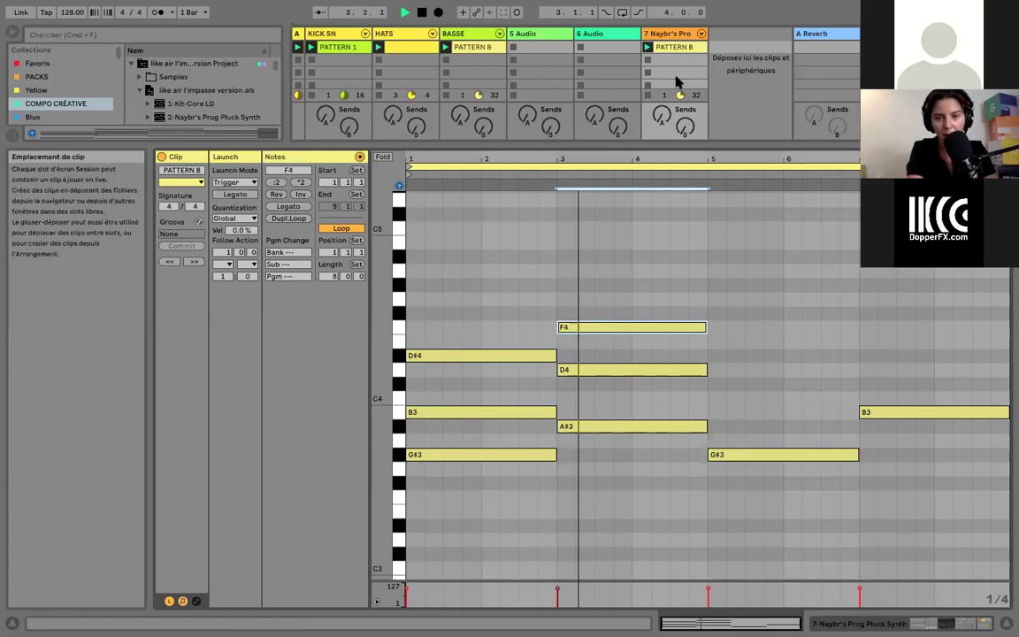
{"action": "key", "text": "space"}
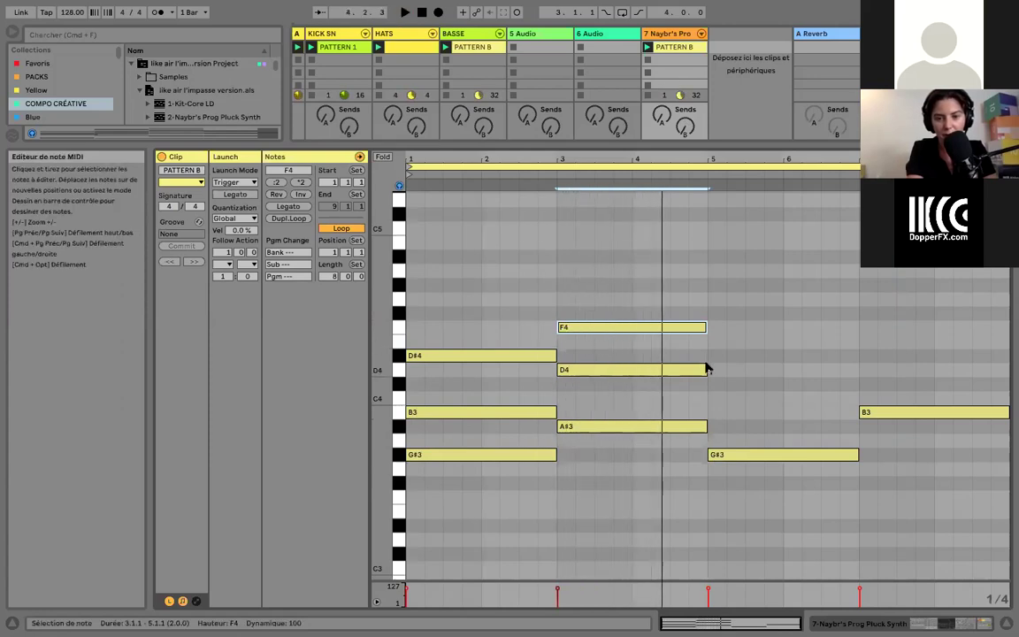
Copy the B3 and D#4 notes from bar 1 to bar 5, and add two-bar D#4 and G#4 notes above the B3 in bar 7
{"action": "left_click_drag", "start_coordinate": [466, 303], "coordinate": [467, 423]}
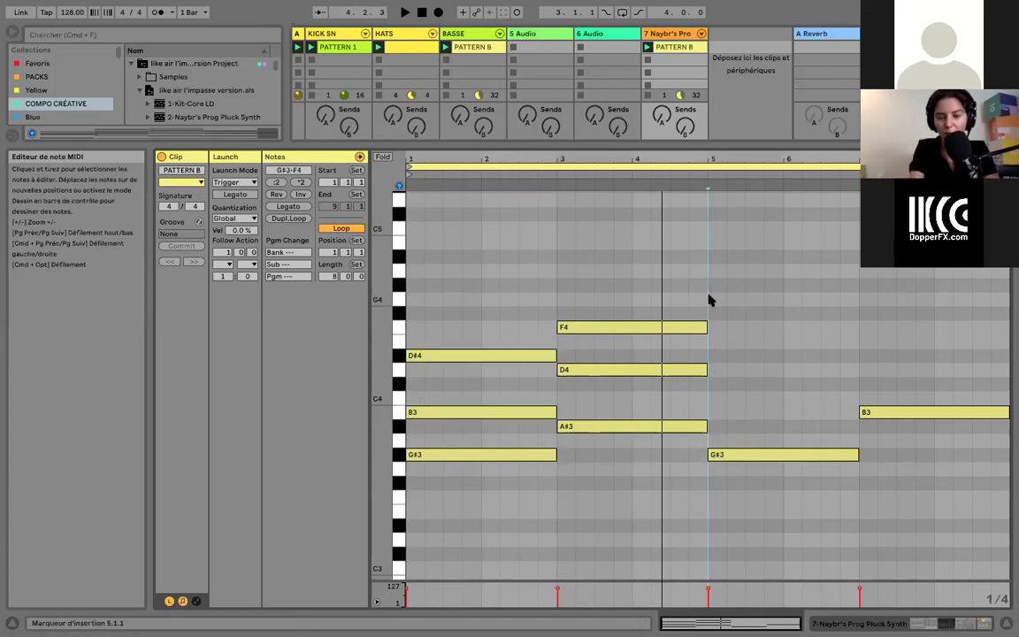
{"action": "key", "text": "super+d"}
{"action": "left_click", "coordinate": [906, 412]}
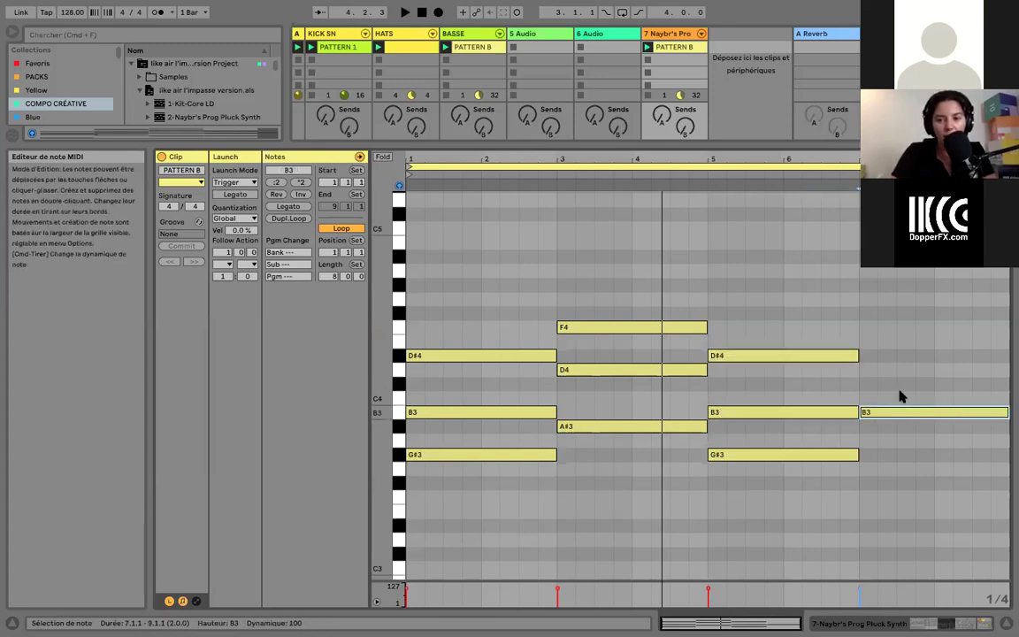
{"action": "double_click", "coordinate": [866, 354]}
{"action": "left_click_drag", "start_coordinate": [874, 354], "coordinate": [1005, 355]}
{"action": "left_click", "coordinate": [866, 289]}
{"action": "double_click", "coordinate": [866, 287]}
{"action": "left_click_drag", "start_coordinate": [875, 285], "coordinate": [1002, 287]}
{"action": "key", "text": "space"}
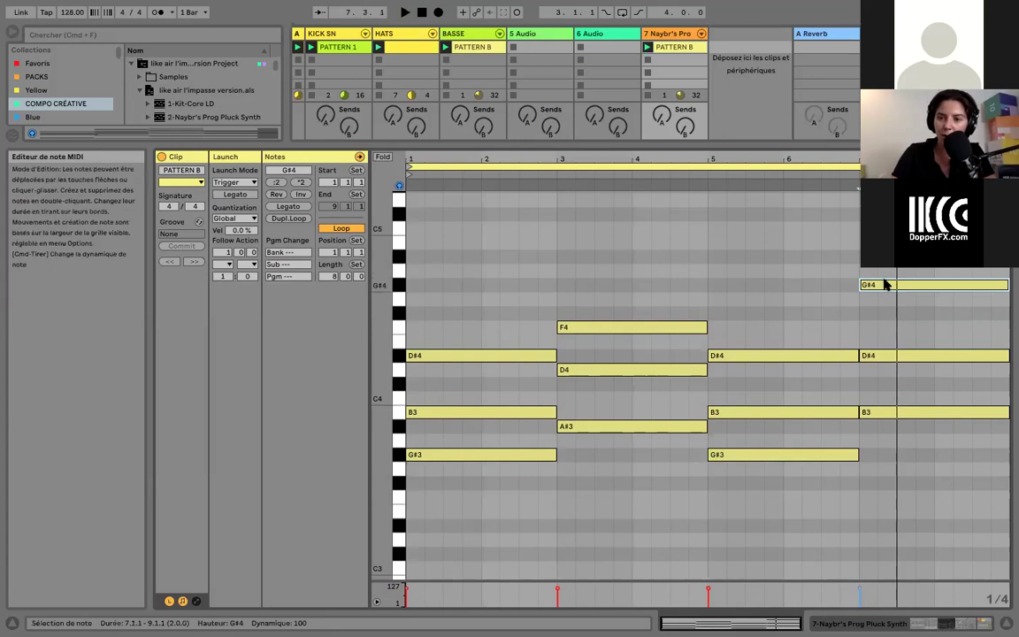
Try F#4 and G4 as the top note and D4 as the middle note of the bar 7 chord, and restore G#4 and D#4
{"action": "key", "text": "Down"}
{"action": "key", "text": "Down"}
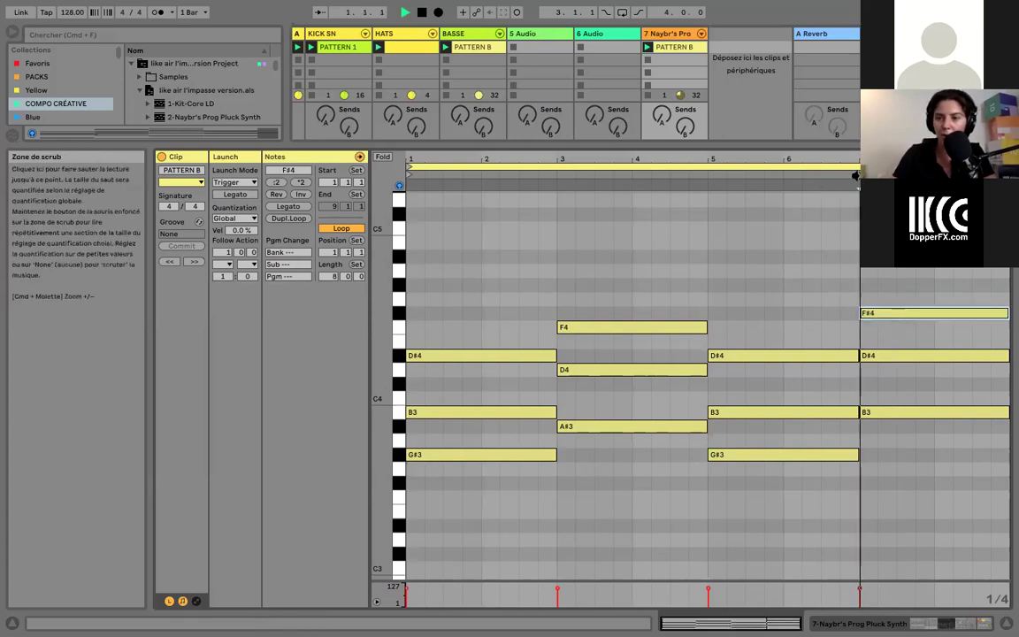
{"action": "key", "text": "Up"}
{"action": "key", "text": "Up"}
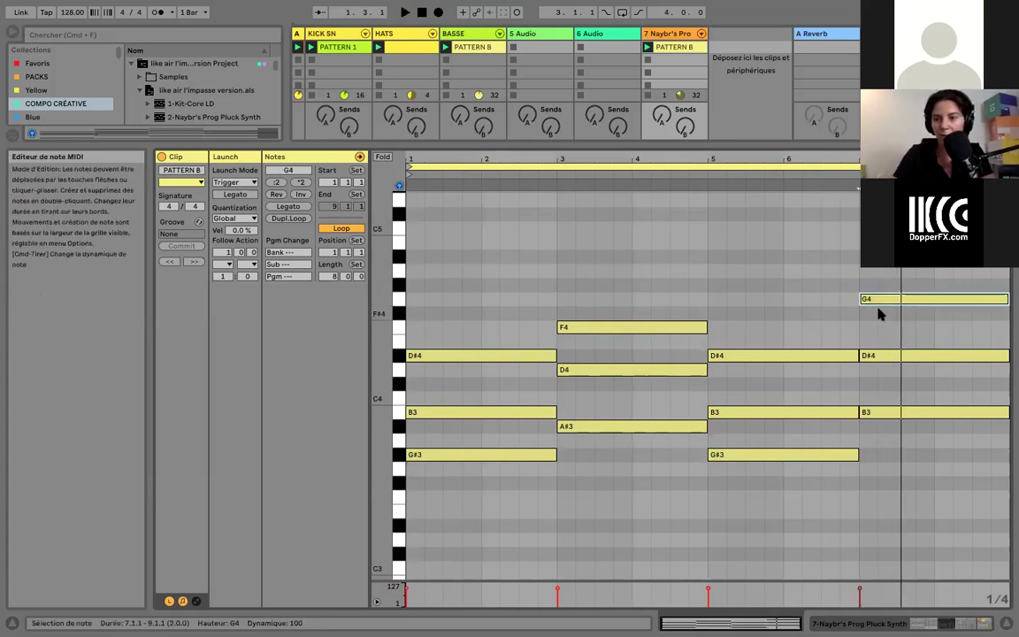
{"action": "left_click", "coordinate": [882, 357]}
{"action": "key", "text": "Down"}
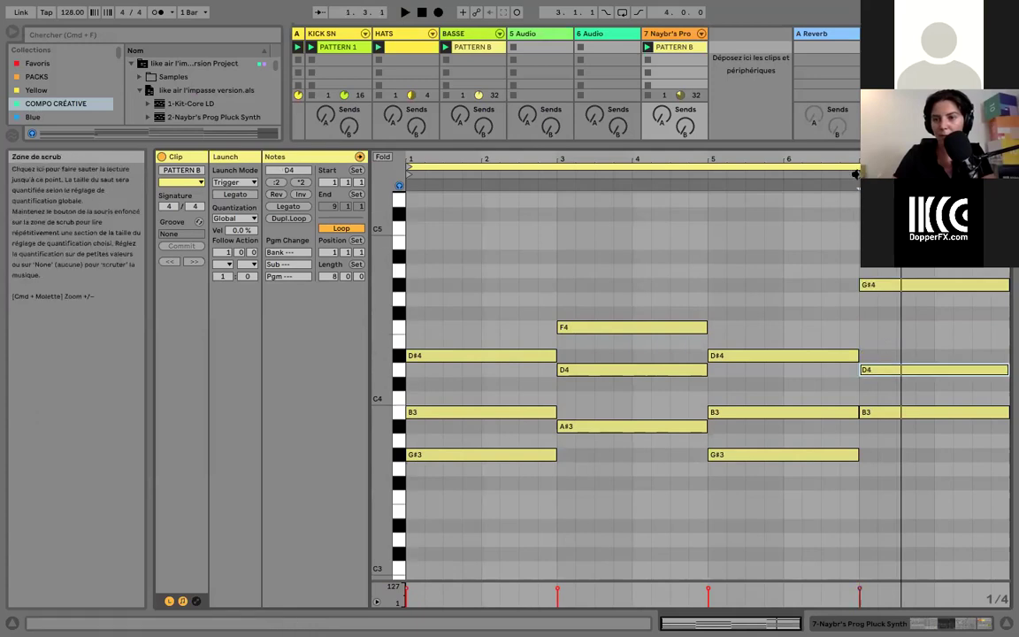
{"action": "left_click", "coordinate": [867, 286]}
{"action": "key", "text": "Down"}
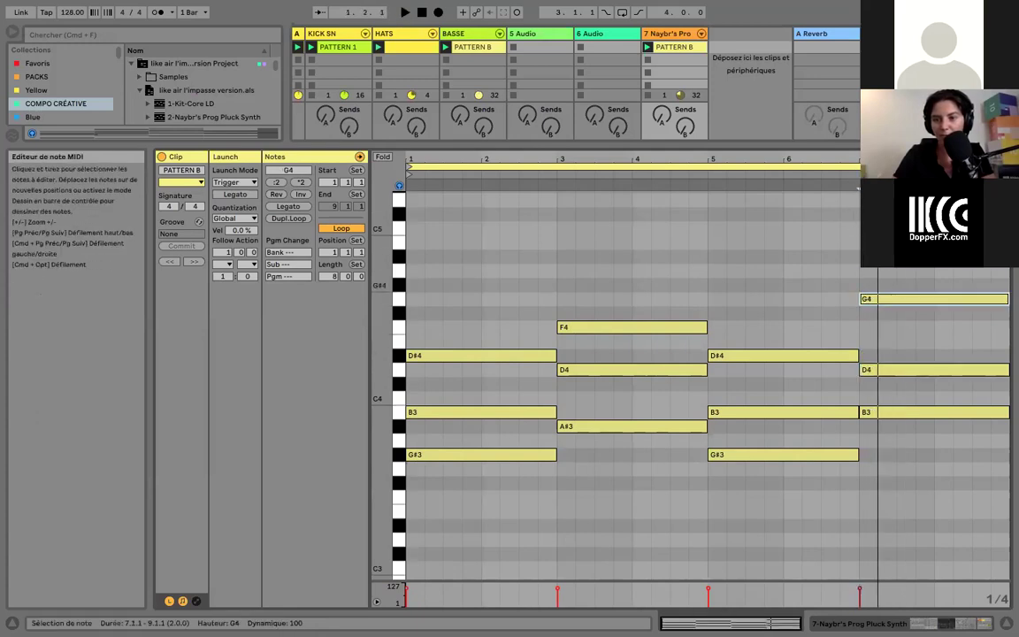
{"action": "left_click", "coordinate": [887, 369]}
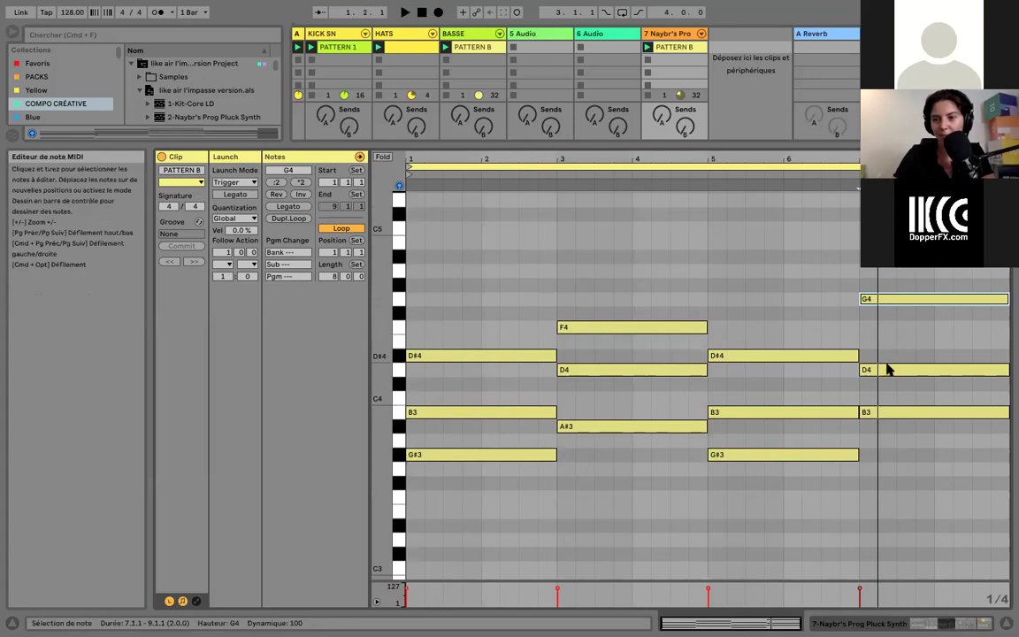
{"action": "key", "text": "Up"}
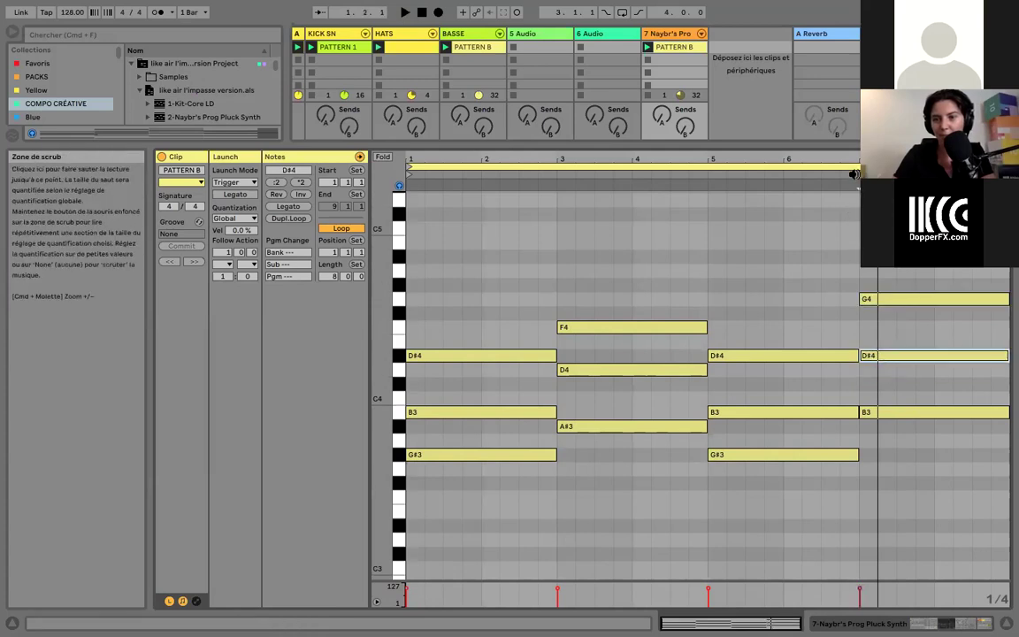
{"action": "left_click", "coordinate": [872, 300]}
{"action": "key", "text": "Up"}
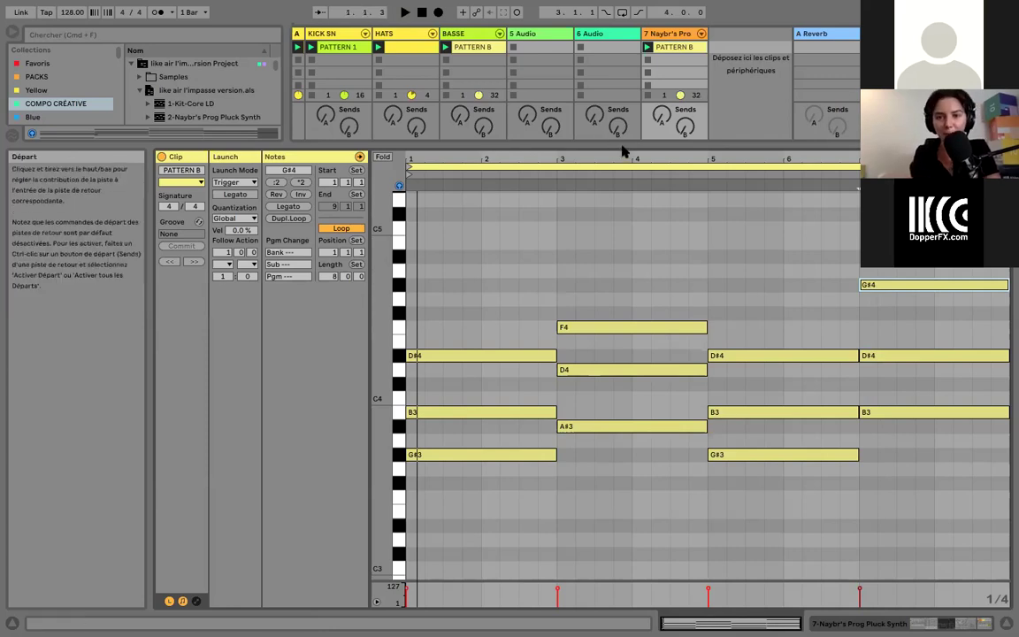
Turn off solo on the synth track and play the chords together with the other tracks
{"action": "left_click_drag", "start_coordinate": [619, 143], "coordinate": [669, 351]}
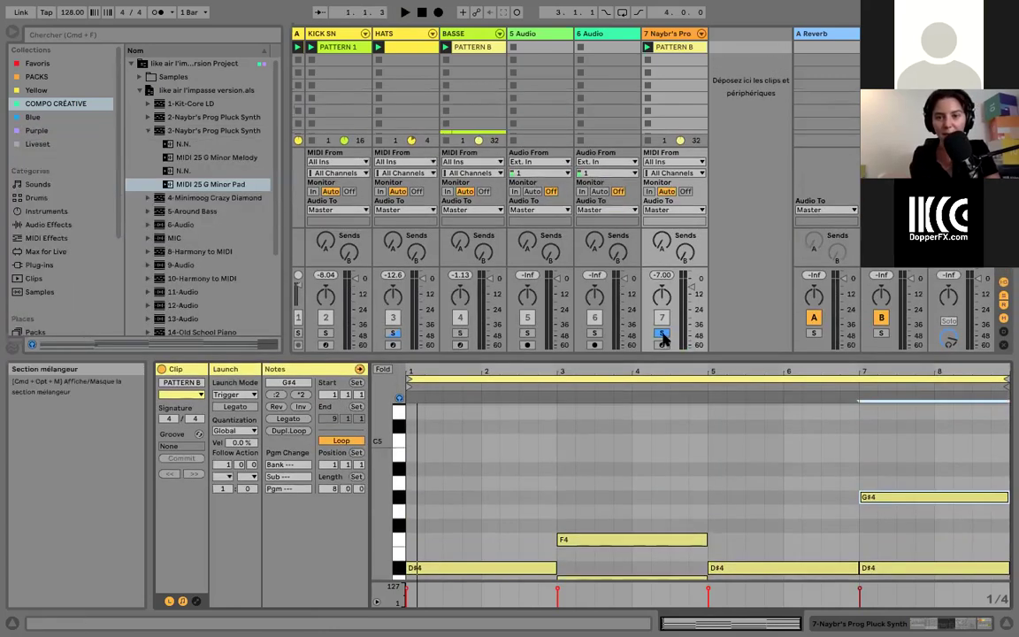
{"action": "left_click", "coordinate": [661, 333]}
{"action": "key", "text": "space"}
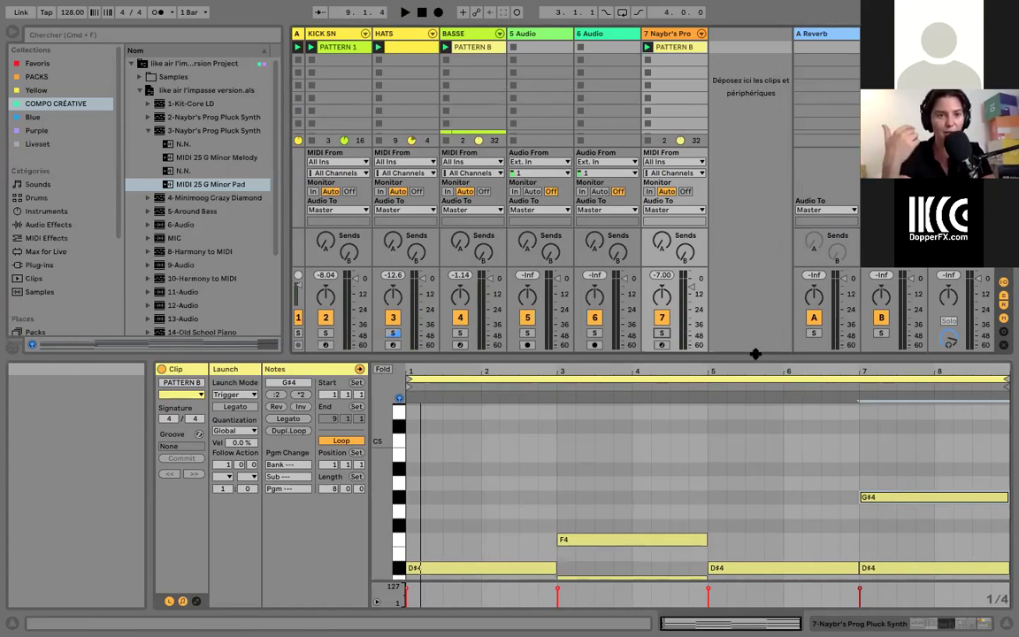
Hide the browser and move the Naybr's Prog Pluck Synth track in front of the neighbouring empty audio track
{"action": "left_click", "coordinate": [5, 28]}
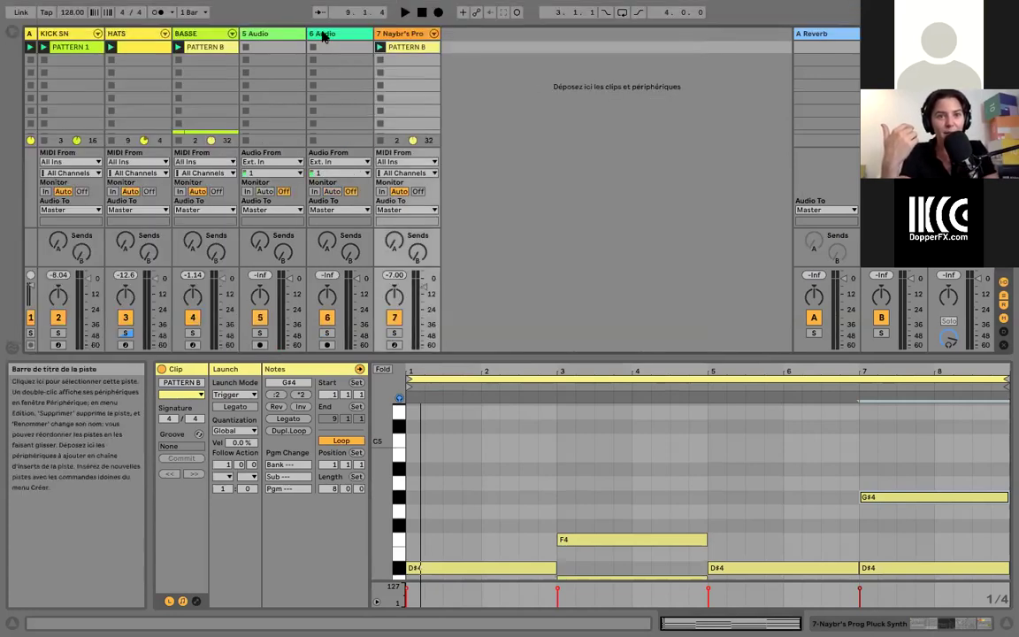
{"action": "left_click", "coordinate": [382, 36]}
{"action": "left_click_drag", "start_coordinate": [383, 36], "coordinate": [461, 37]}
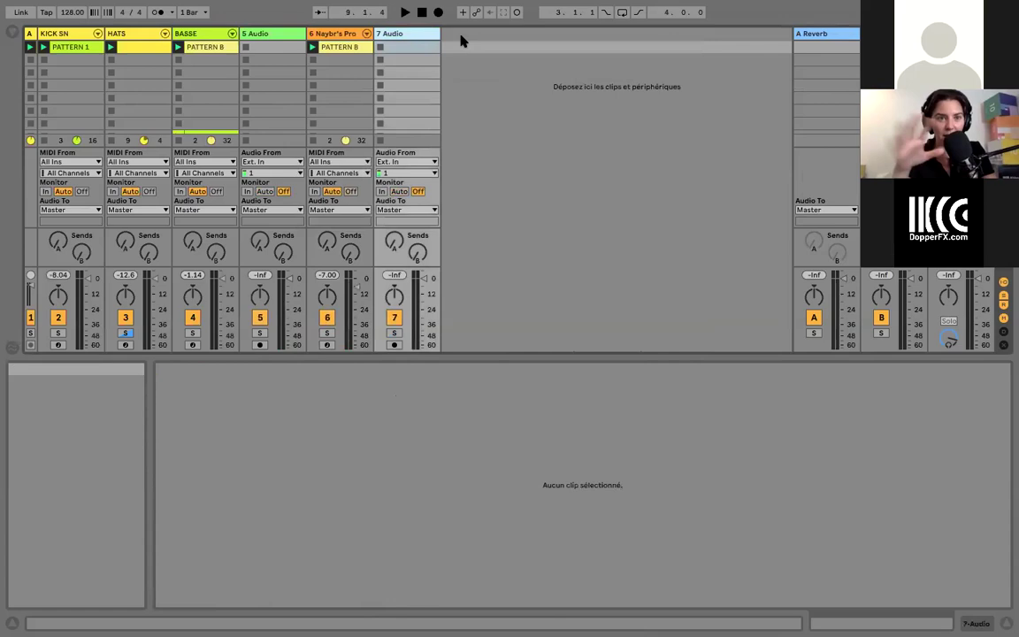
Route 6-Naybr's Prog Pluck Synth into the 7 Audio track and set its monitoring to Auto
{"action": "left_click", "coordinate": [409, 163]}
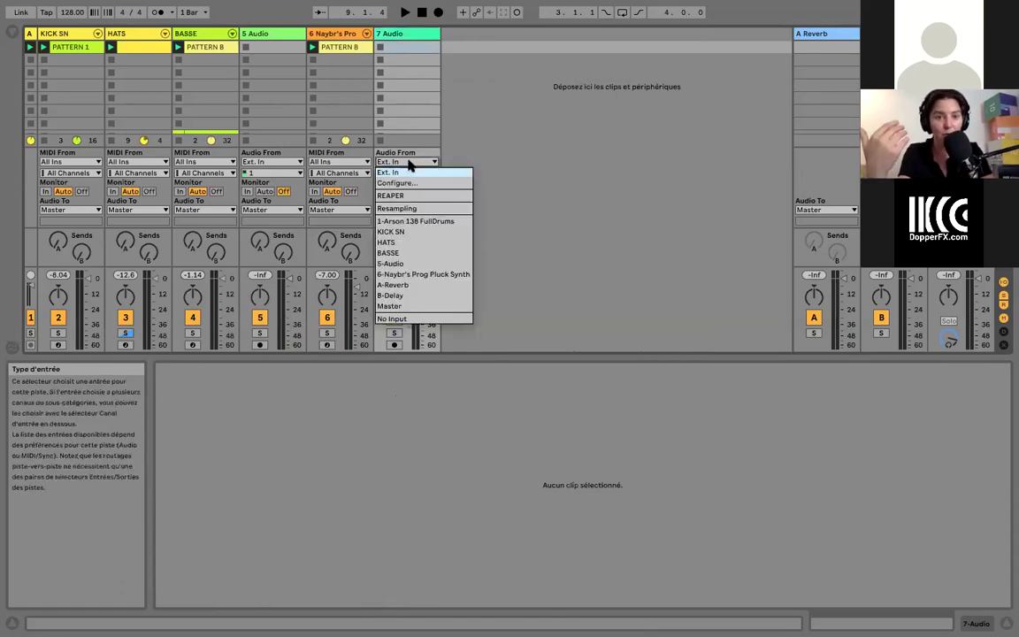
{"action": "left_click", "coordinate": [386, 275]}
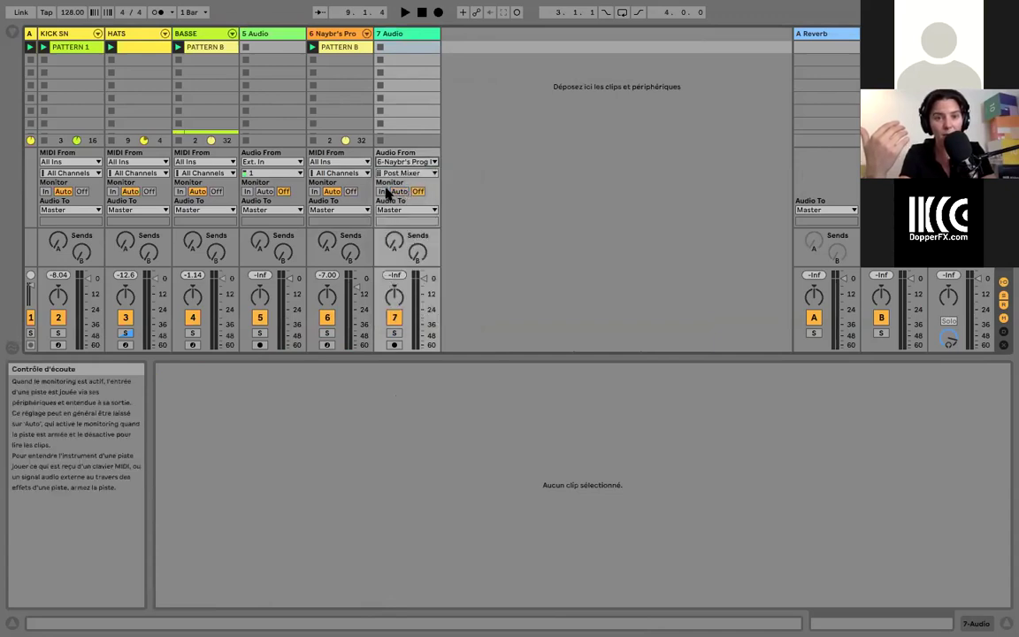
{"action": "left_click", "coordinate": [390, 34]}
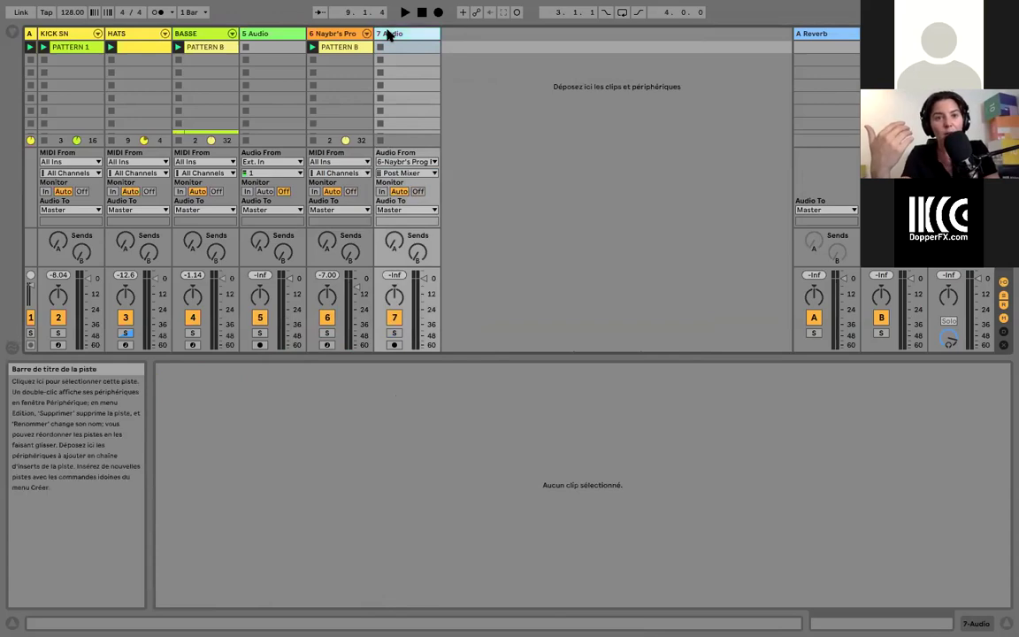
Select all notes in the synth track's PATTERN B clip and reverse them
{"action": "left_click", "coordinate": [345, 47]}
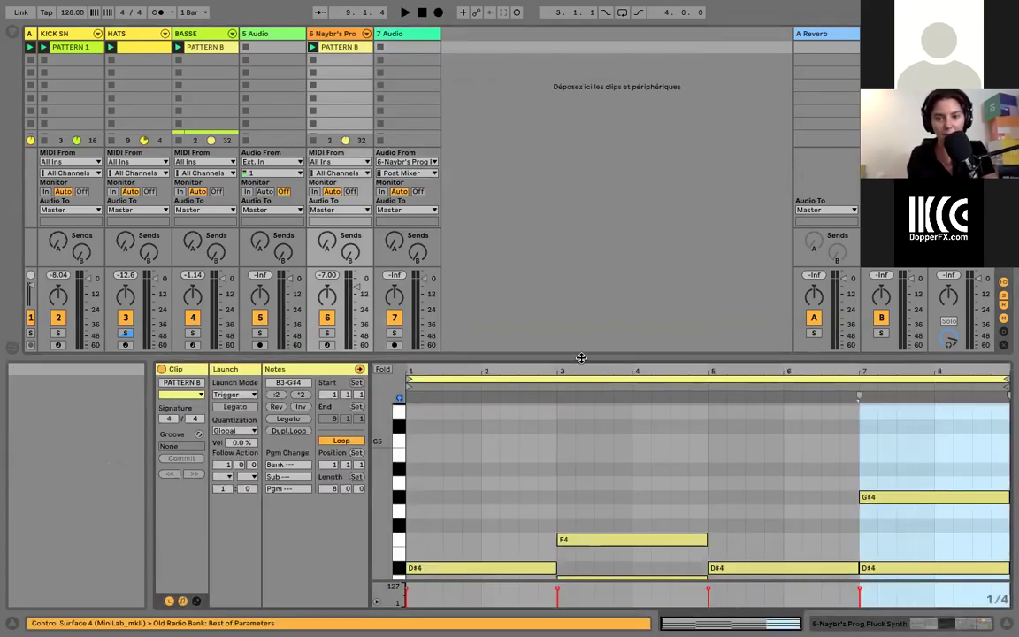
{"action": "left_click_drag", "start_coordinate": [581, 357], "coordinate": [595, 198]}
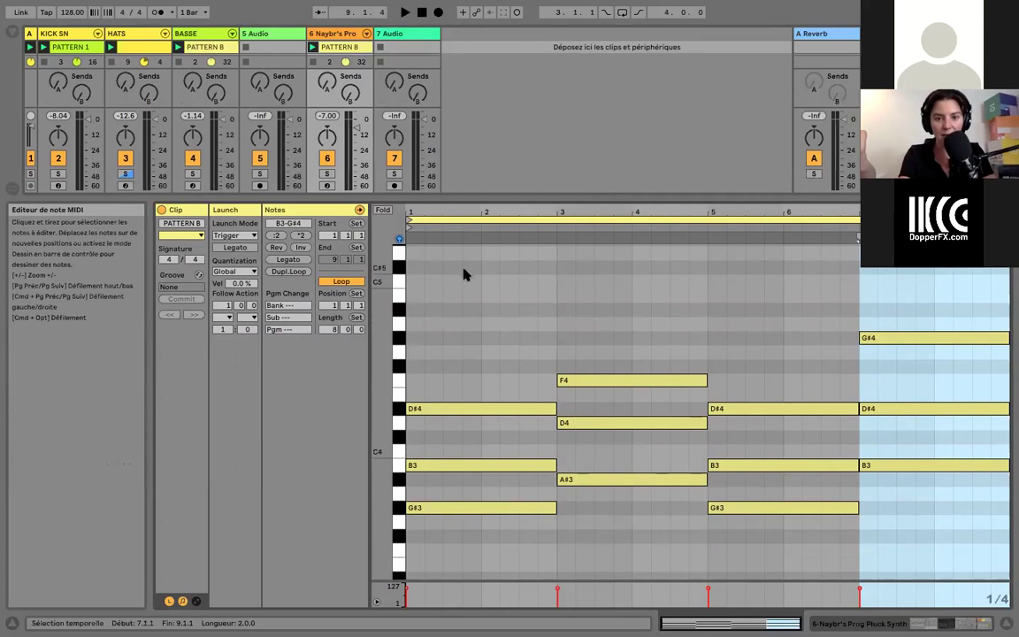
{"action": "left_click_drag", "start_coordinate": [461, 276], "coordinate": [929, 535]}
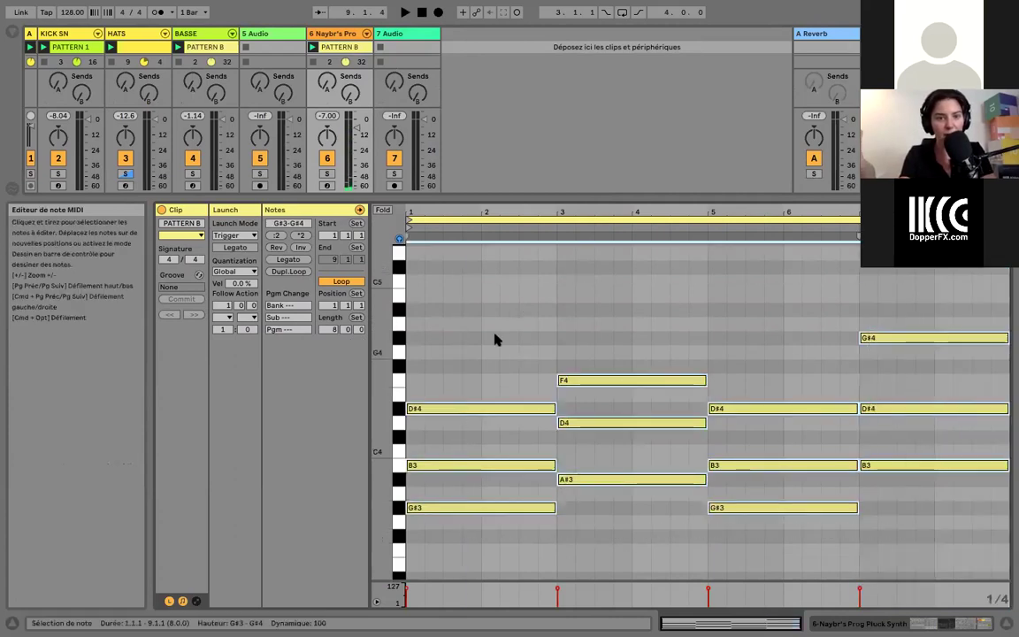
{"action": "left_click", "coordinate": [276, 250]}
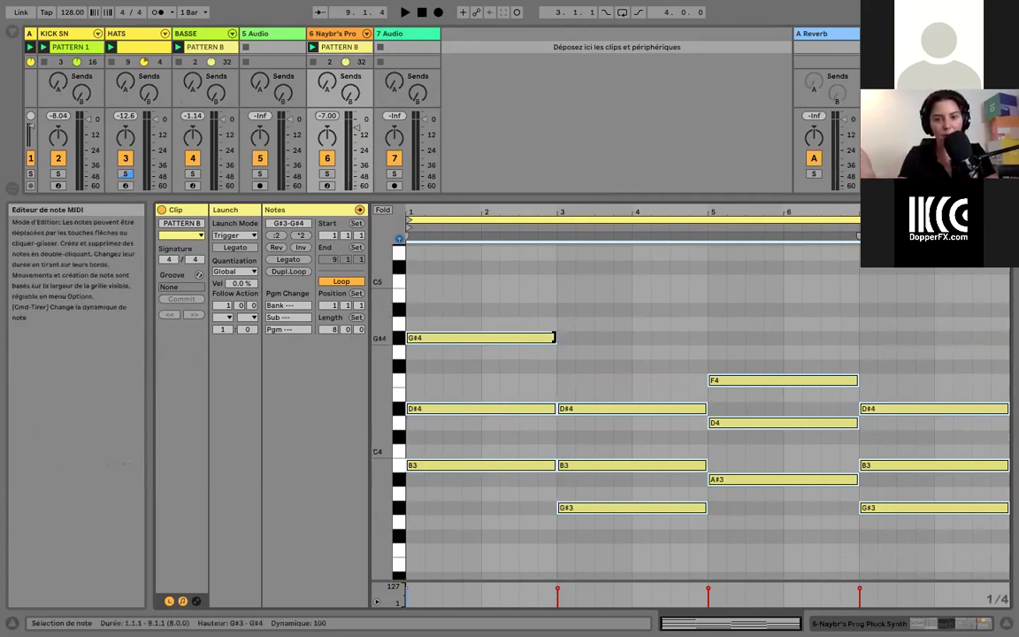
Shorten all the selected chord notes to about one and a quarter bars and play back the result
{"action": "left_click_drag", "start_coordinate": [555, 337], "coordinate": [493, 338]}
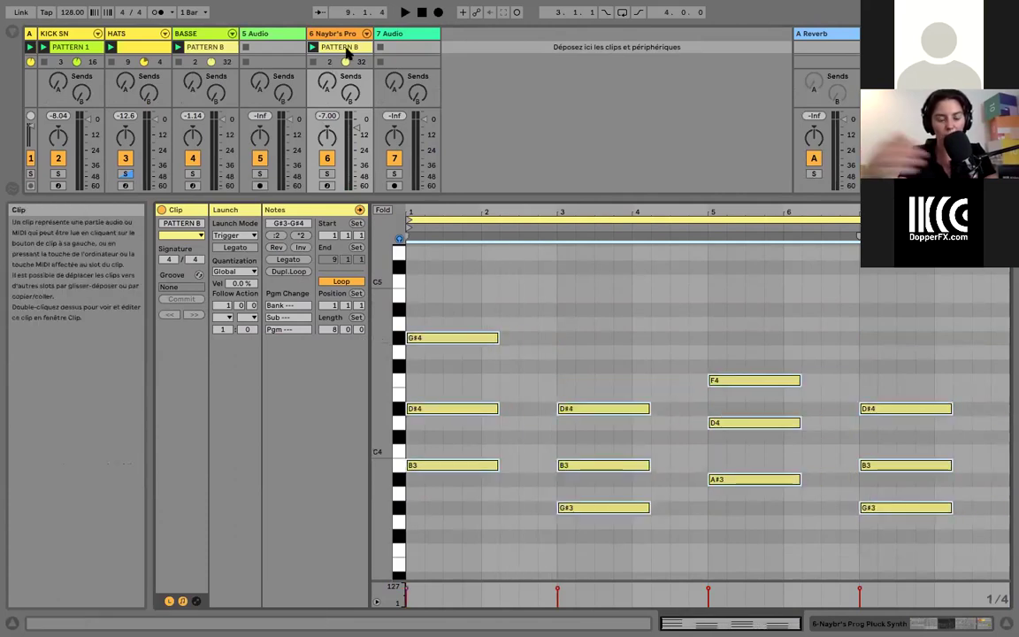
{"action": "key", "text": "space"}
{"action": "left_click_drag", "start_coordinate": [477, 200], "coordinate": [479, 266]}
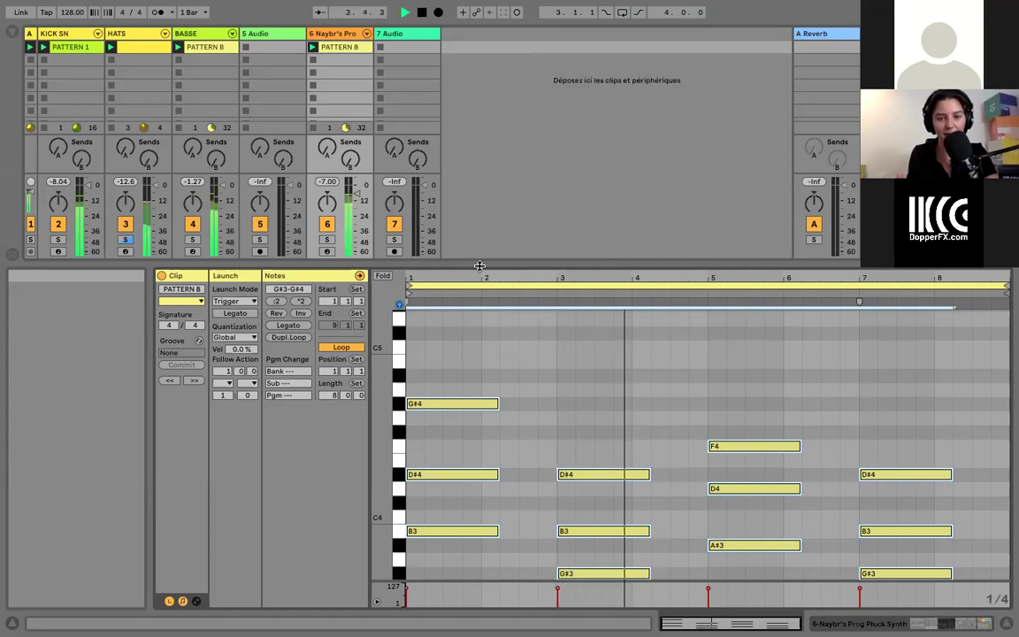
{"action": "key", "text": "space"}
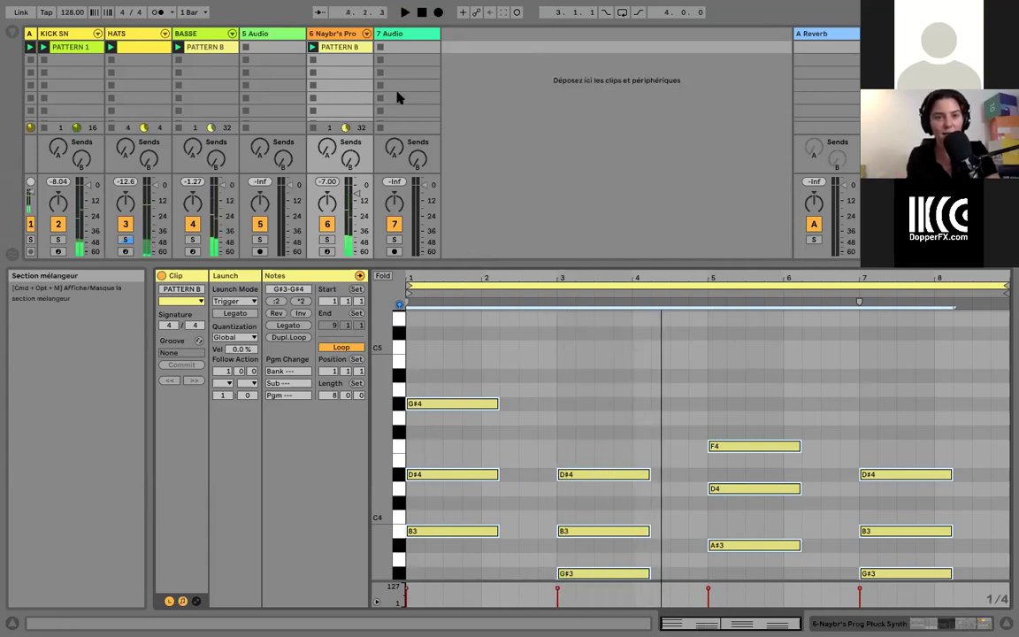
Arm the 7 Audio track for recording
{"action": "left_click_drag", "start_coordinate": [507, 264], "coordinate": [502, 341]}
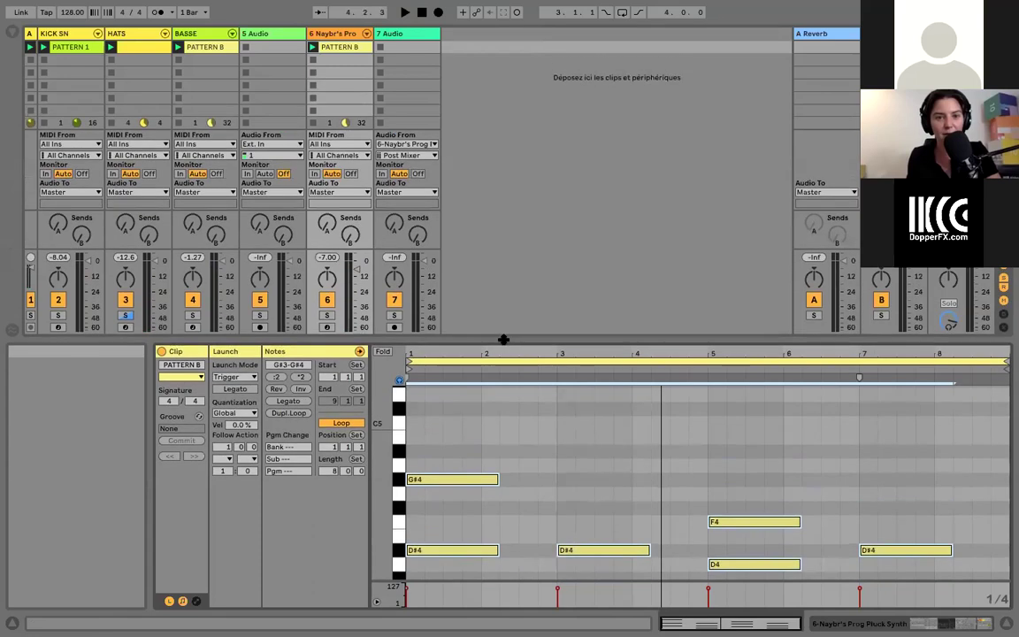
{"action": "left_click", "coordinate": [393, 328]}
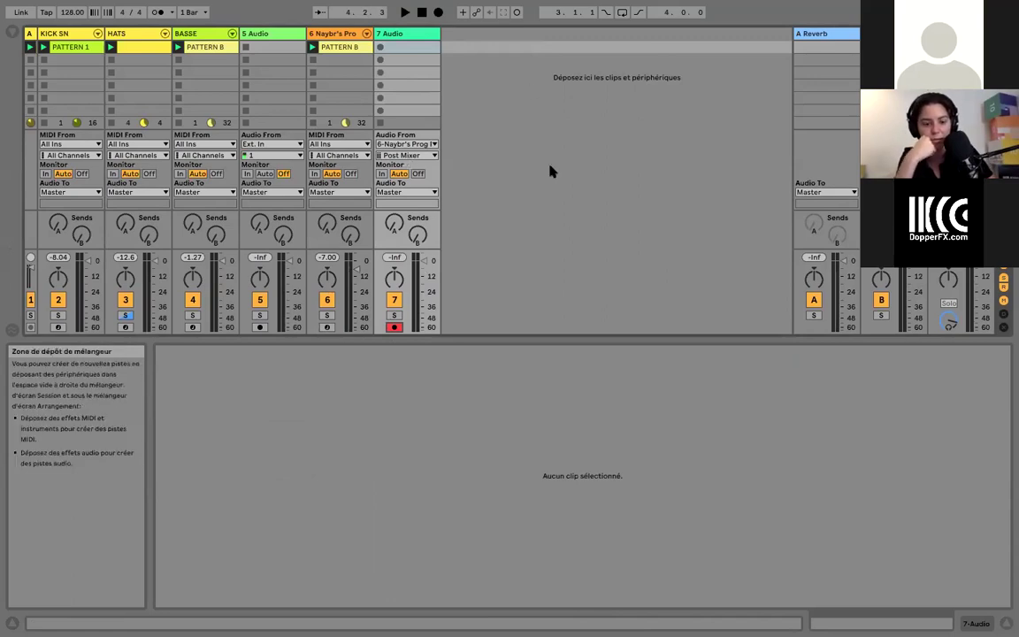
Change the audio buffer size in the preferences and play the set briefly to check the signal reaching the 7 Audio track
{"action": "key", "text": "super+comma"}
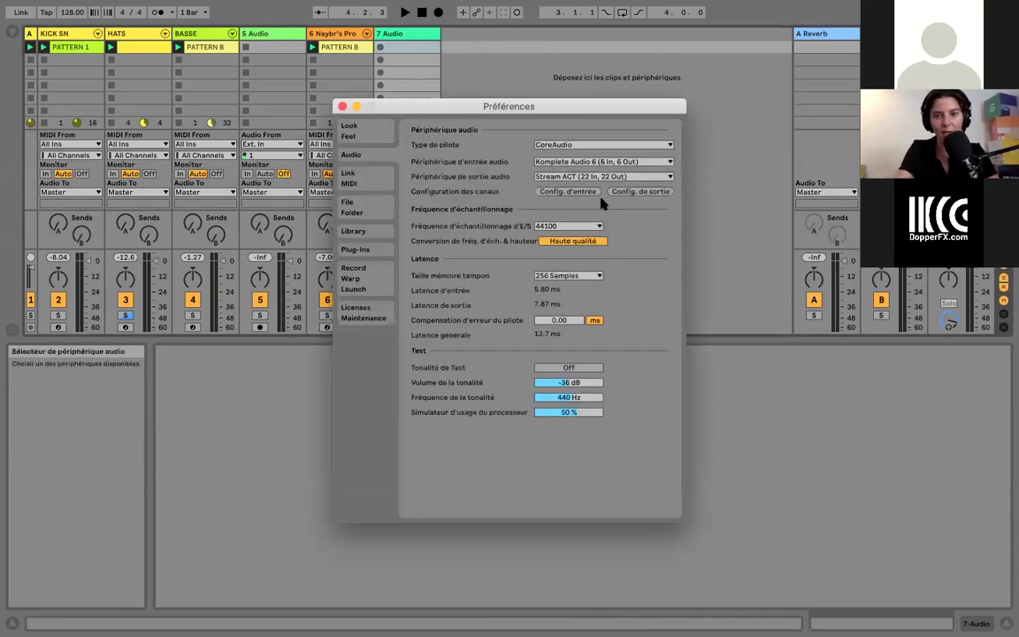
{"action": "left_click", "coordinate": [547, 276]}
{"action": "left_click", "coordinate": [555, 328]}
{"action": "left_click", "coordinate": [342, 107]}
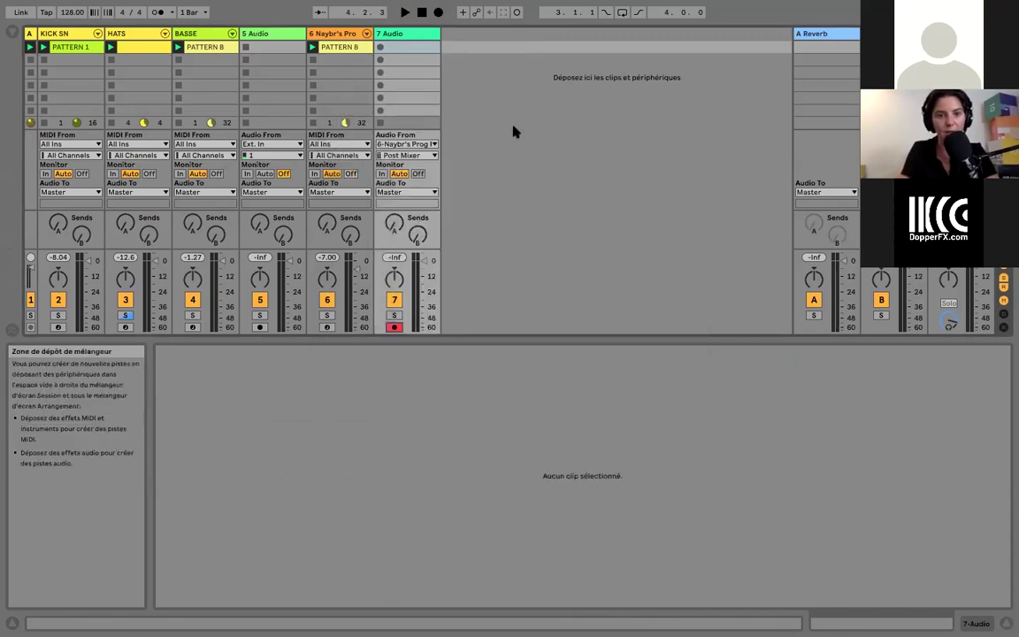
{"action": "key", "text": "space"}
{"action": "key", "text": "space"}
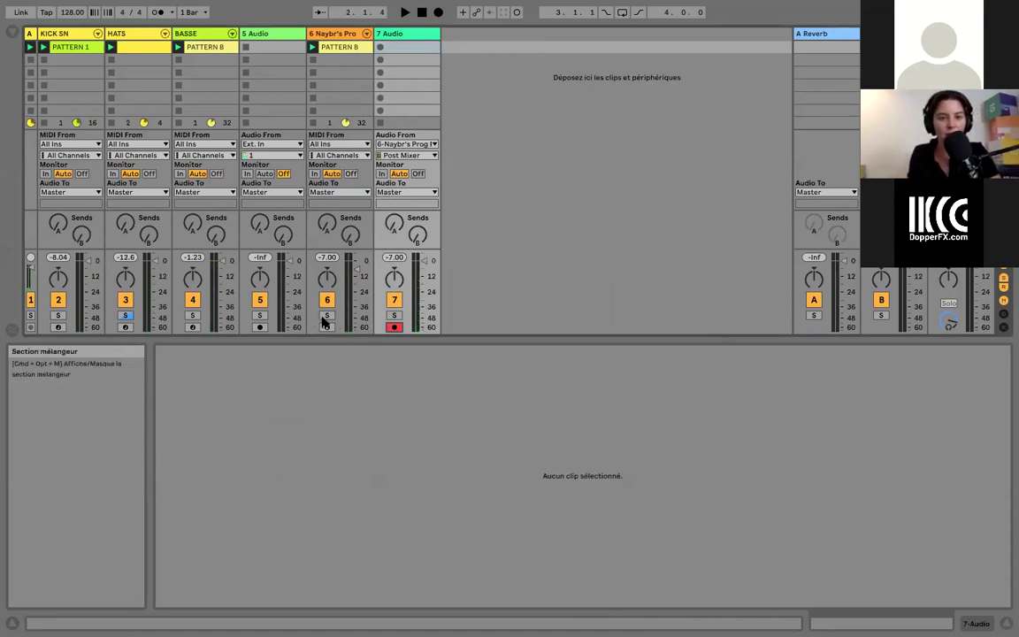
{"action": "left_click", "coordinate": [396, 35]}
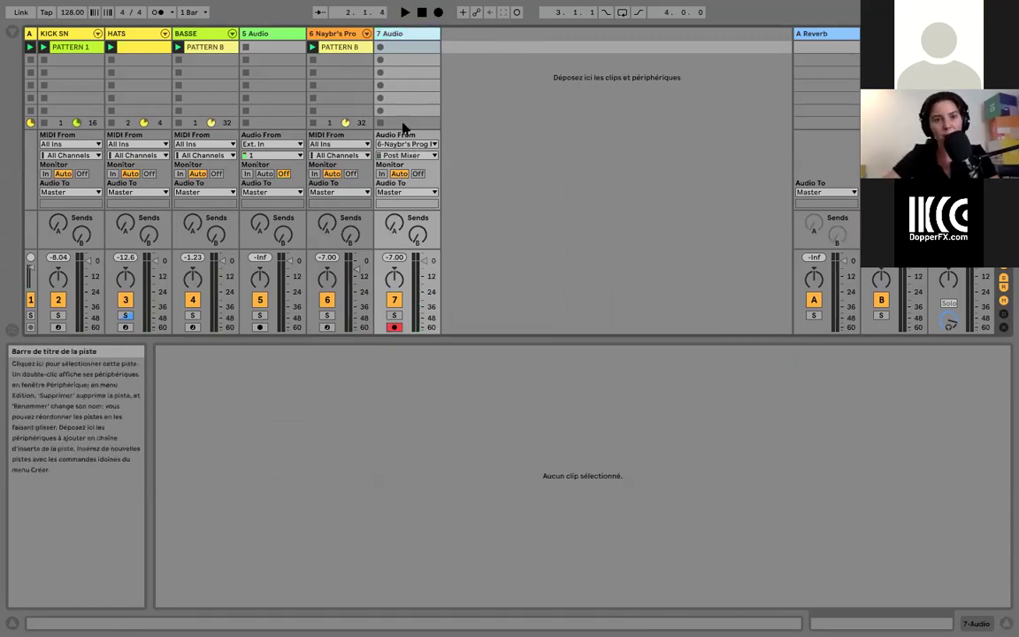
Solo the synth track and record eight bars of its part into the first clip slot of the 7 Audio track
{"action": "left_click", "coordinate": [326, 34]}
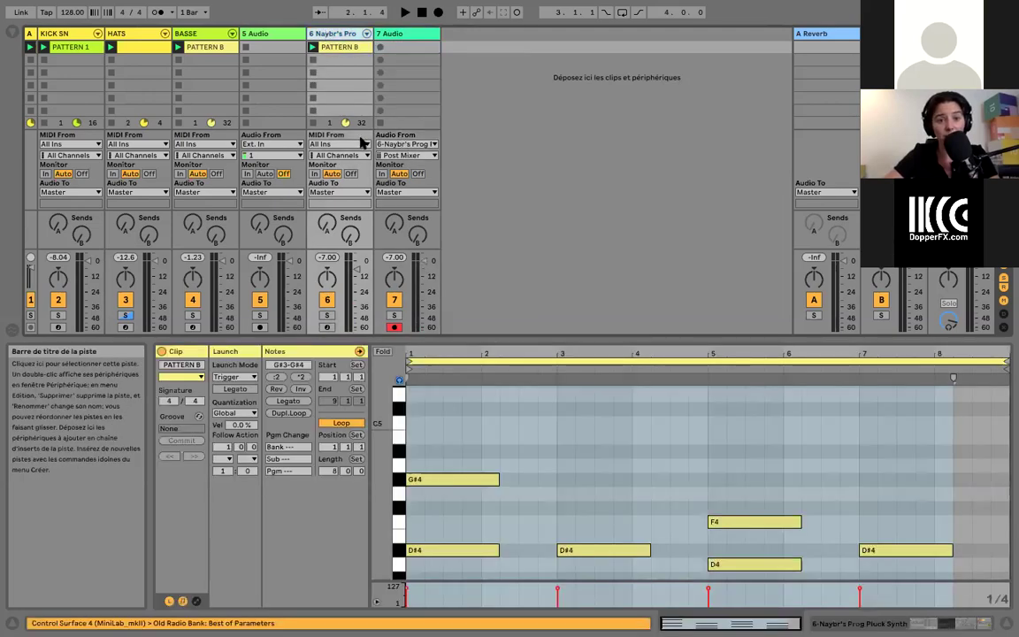
{"action": "left_click", "coordinate": [327, 315]}
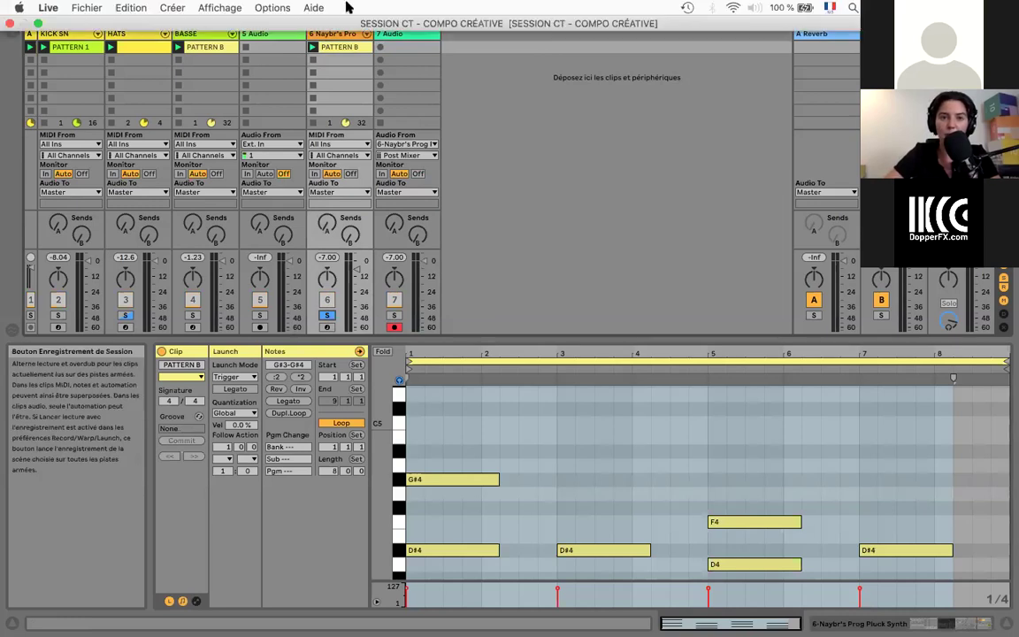
{"action": "left_click", "coordinate": [378, 49]}
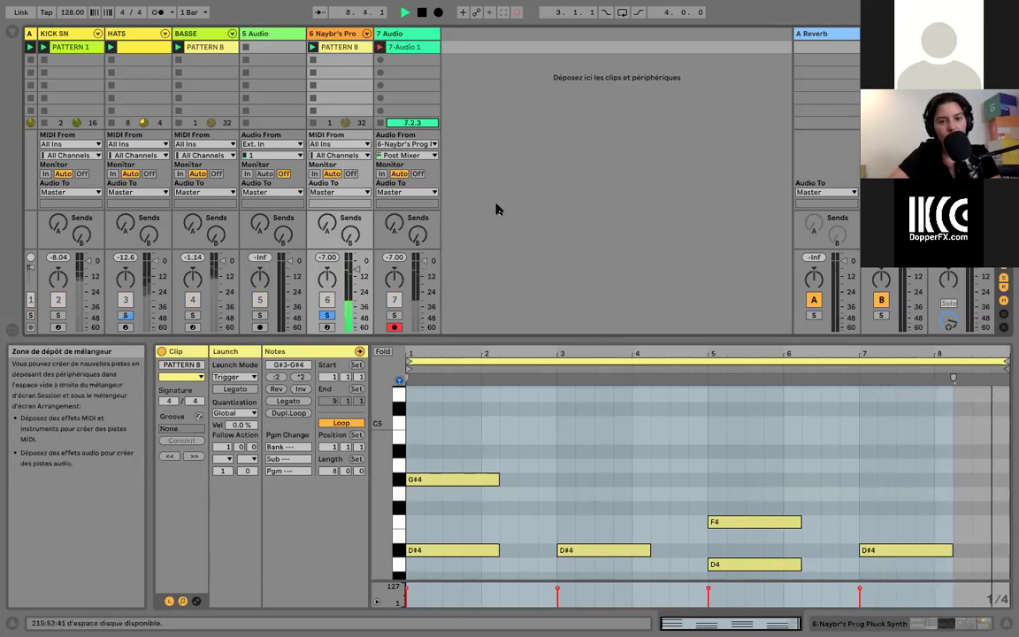
{"action": "key", "text": "space"}
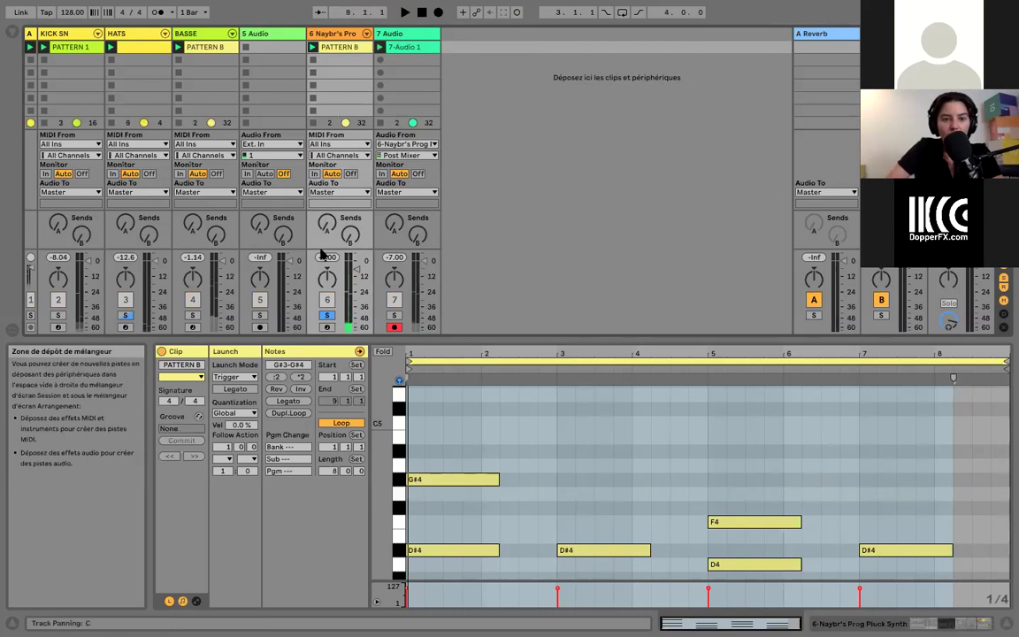
Reverse the recorded 7-Audio 1 clip and play the set back with the synth track muted and no solo on 7 Audio
{"action": "left_click", "coordinate": [409, 47]}
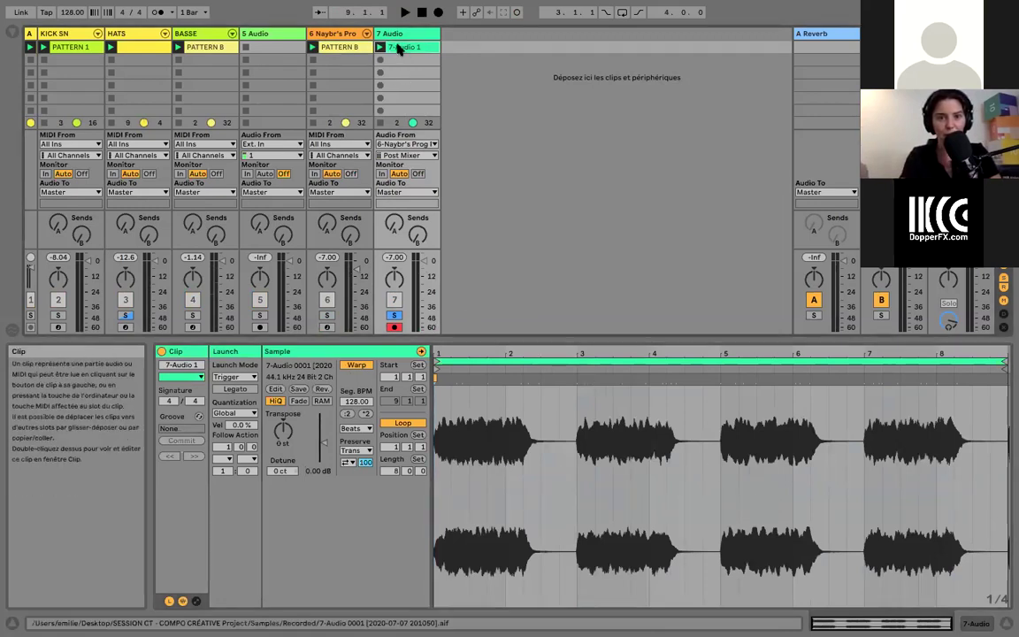
{"action": "left_click", "coordinate": [321, 390]}
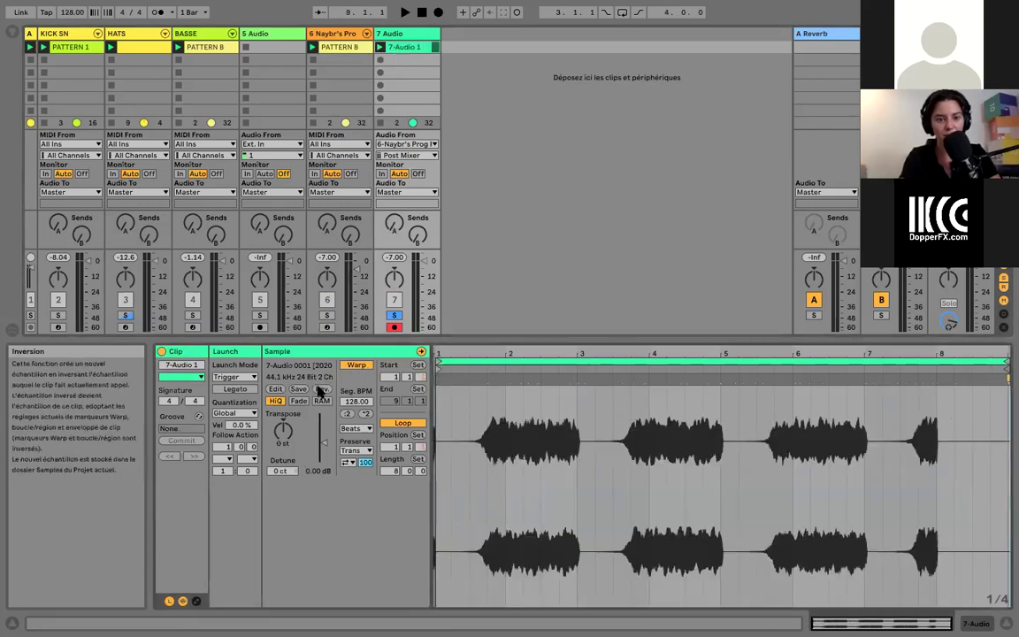
{"action": "left_click", "coordinate": [394, 316]}
{"action": "left_click", "coordinate": [327, 302]}
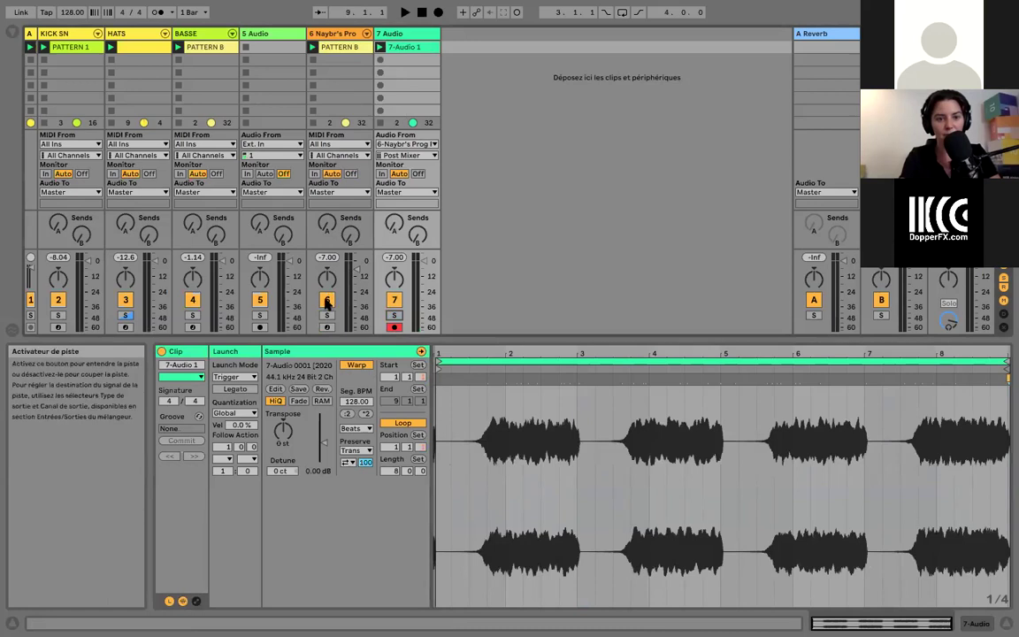
{"action": "key", "text": "space"}
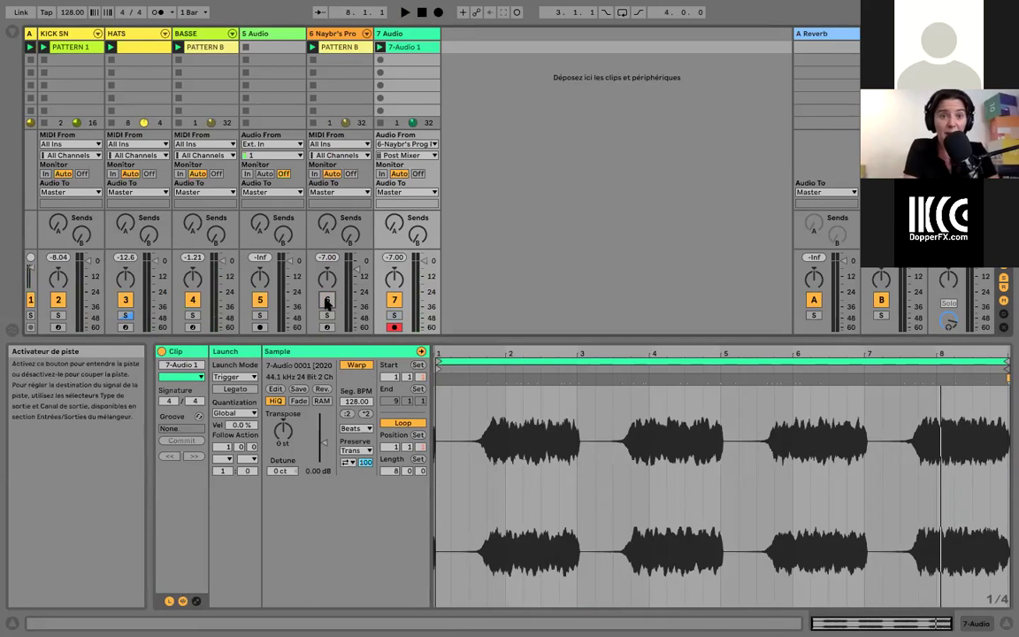
Reactivate the synth track and replace its instrument with Raindrop Lead.adg from the COMPO CRÉATIVE collection
{"action": "left_click", "coordinate": [335, 48]}
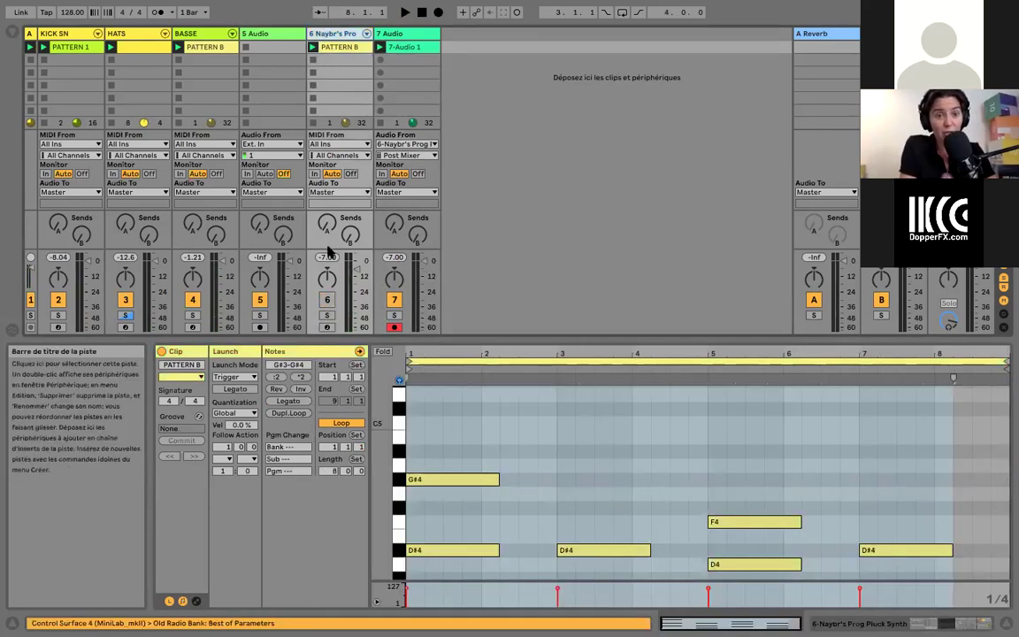
{"action": "left_click", "coordinate": [326, 301]}
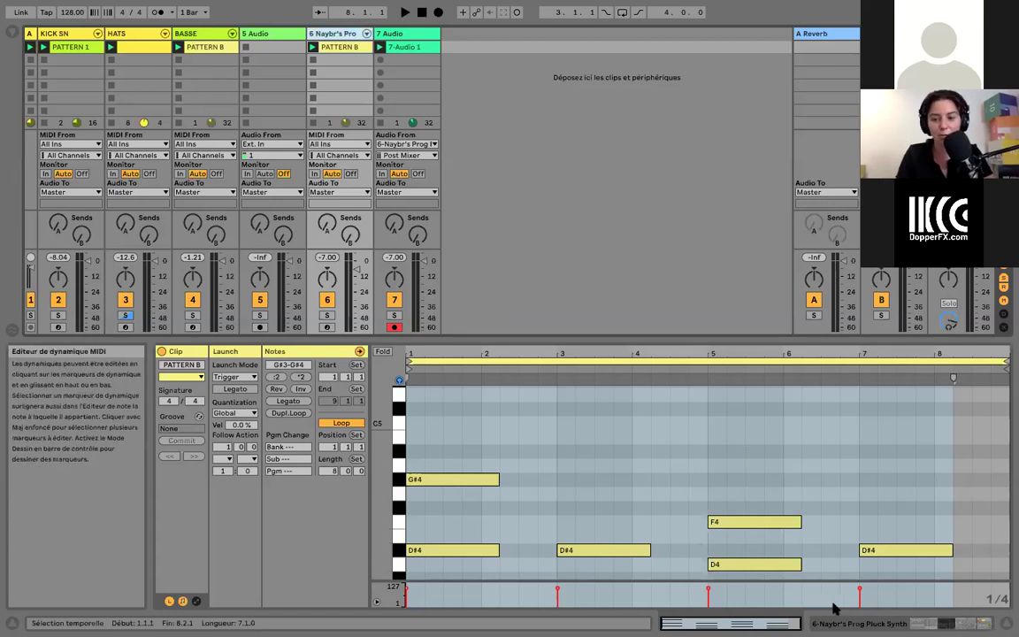
{"action": "left_click", "coordinate": [862, 623]}
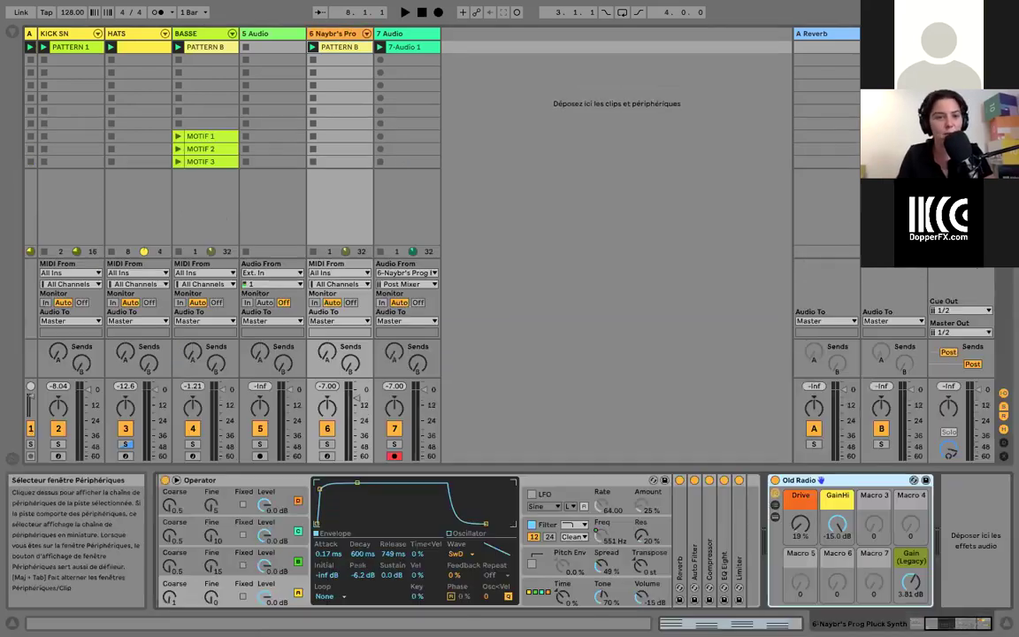
{"action": "left_click", "coordinate": [16, 34]}
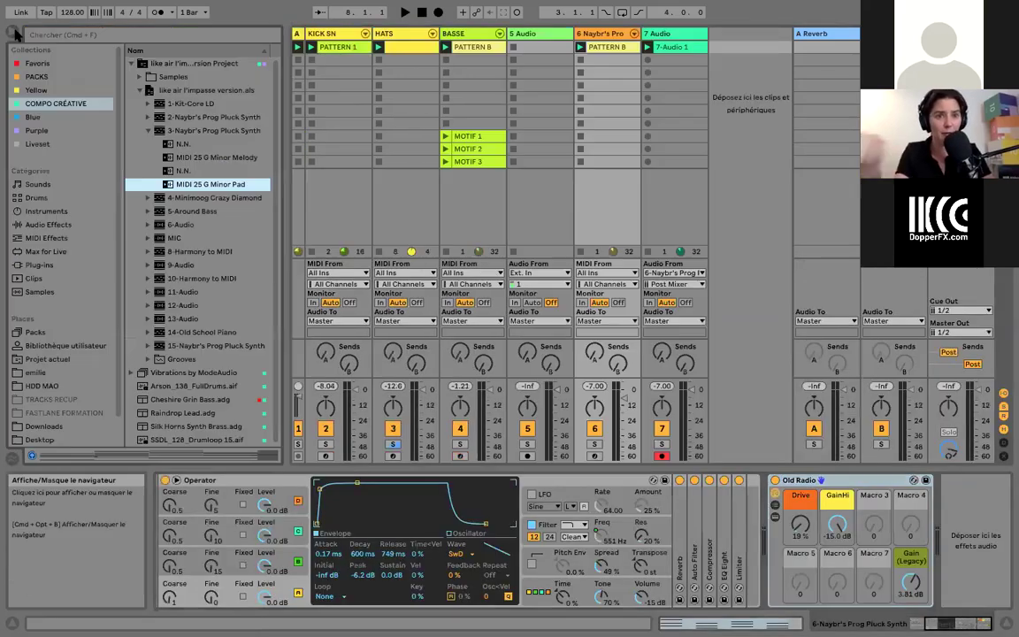
{"action": "double_click", "coordinate": [605, 48]}
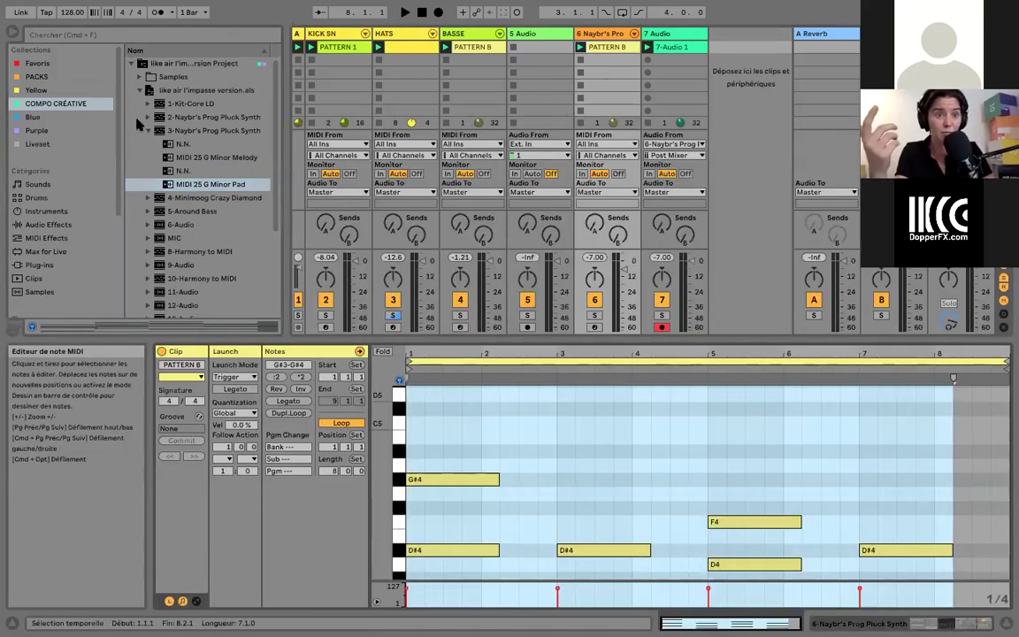
{"action": "left_click", "coordinate": [133, 67]}
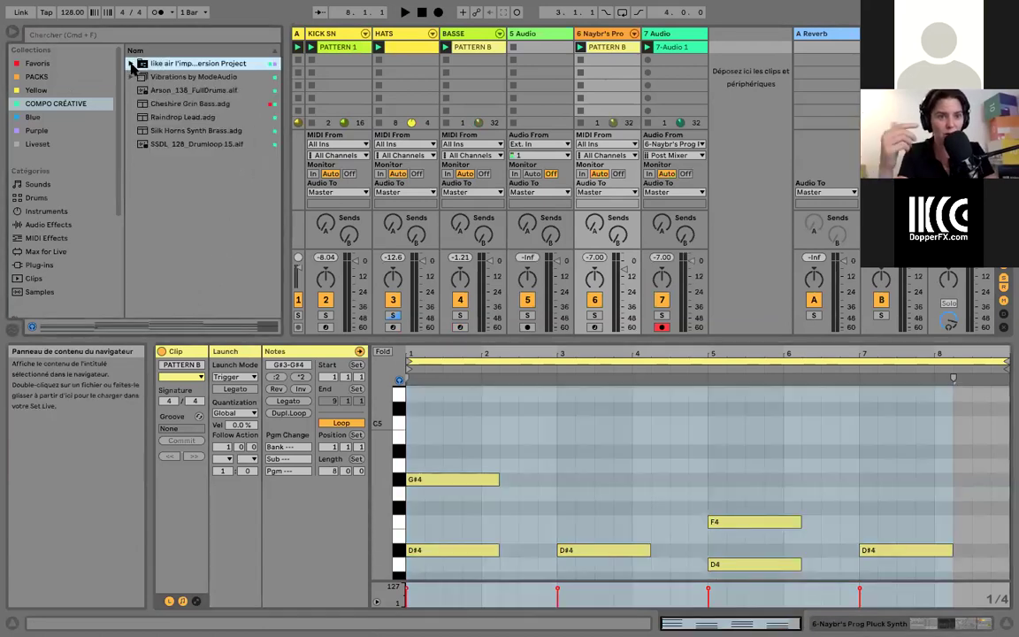
{"action": "left_click", "coordinate": [163, 118]}
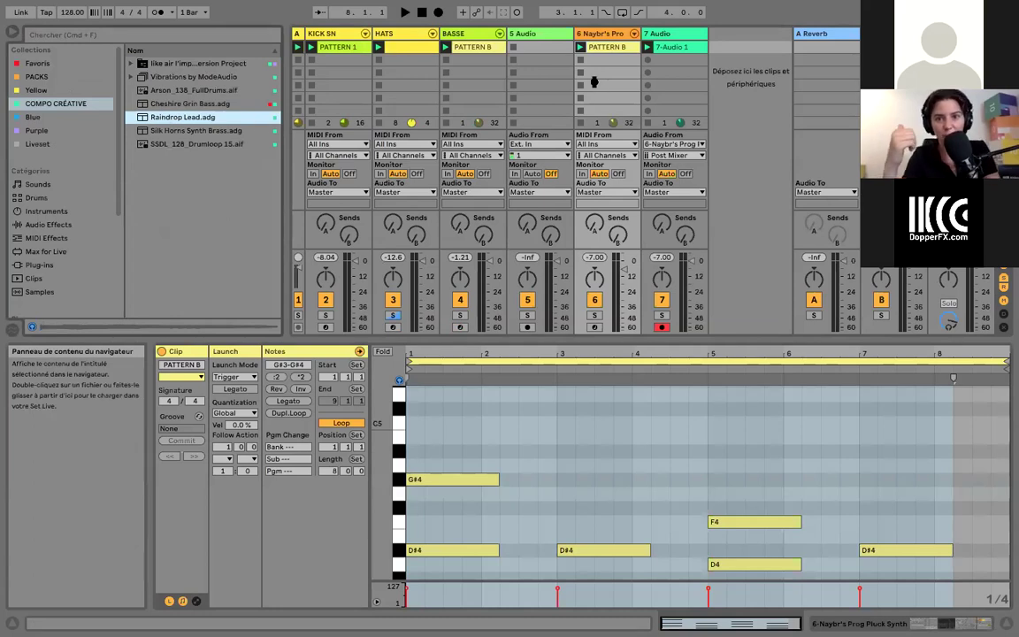
{"action": "left_click_drag", "start_coordinate": [593, 82], "coordinate": [595, 85]}
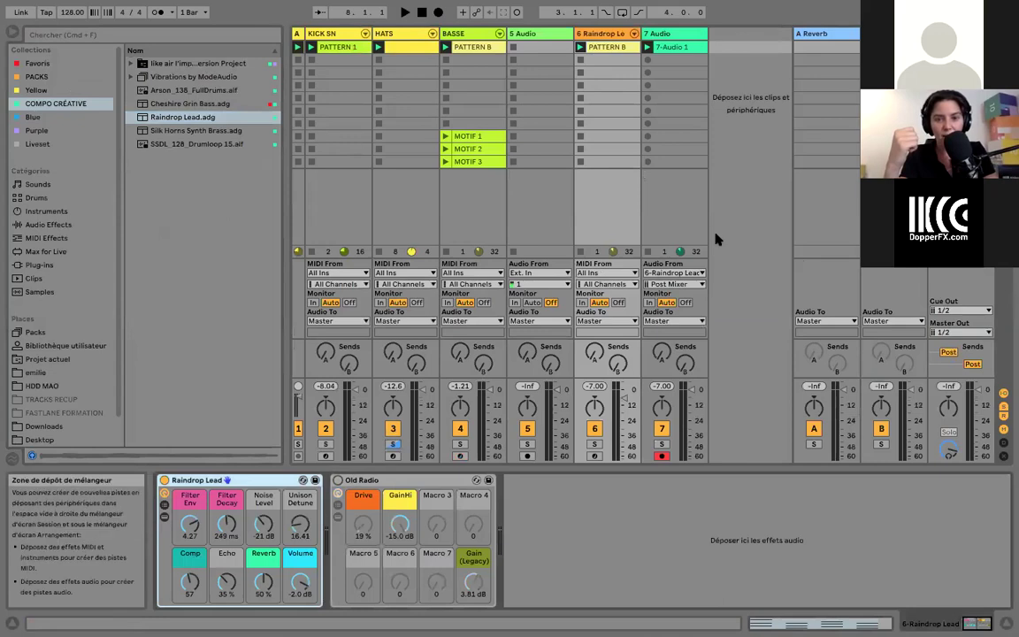
Play the set and briefly solo the synth track to listen to the Raindrop Lead sound
{"action": "key", "text": "space"}
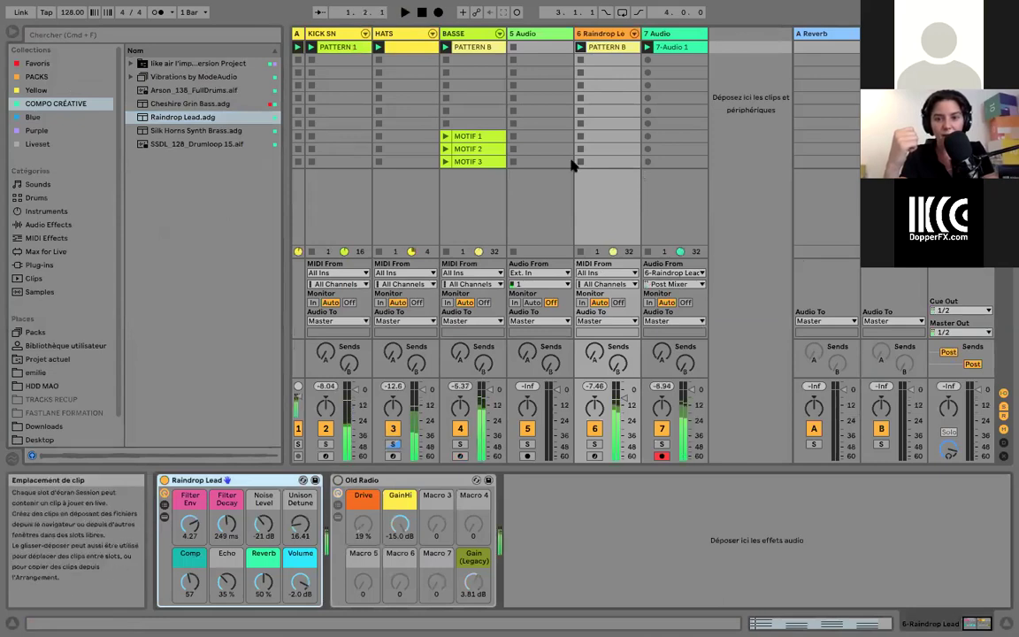
{"action": "left_click", "coordinate": [593, 444]}
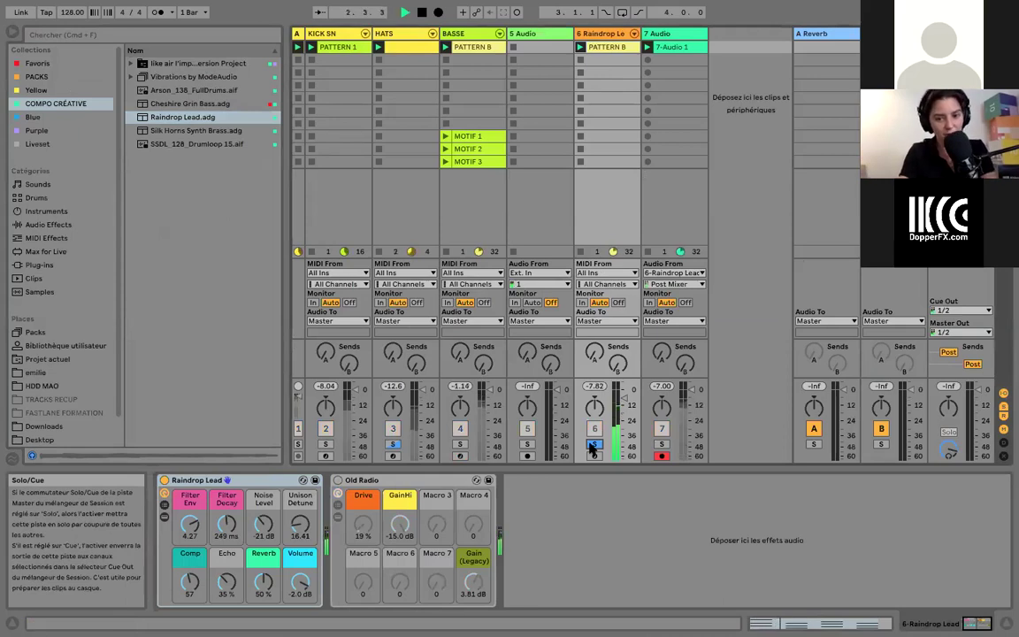
{"action": "left_click", "coordinate": [591, 444]}
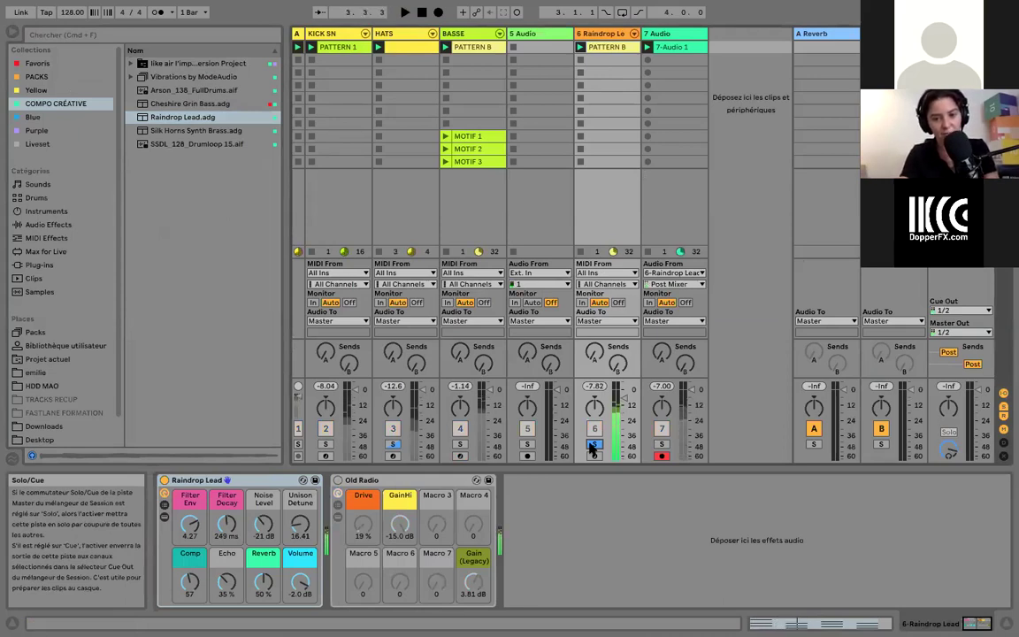
Reverse the order of all notes in the Raindrop Lead track's PATTERN B clip and play back the result
{"action": "double_click", "coordinate": [607, 48]}
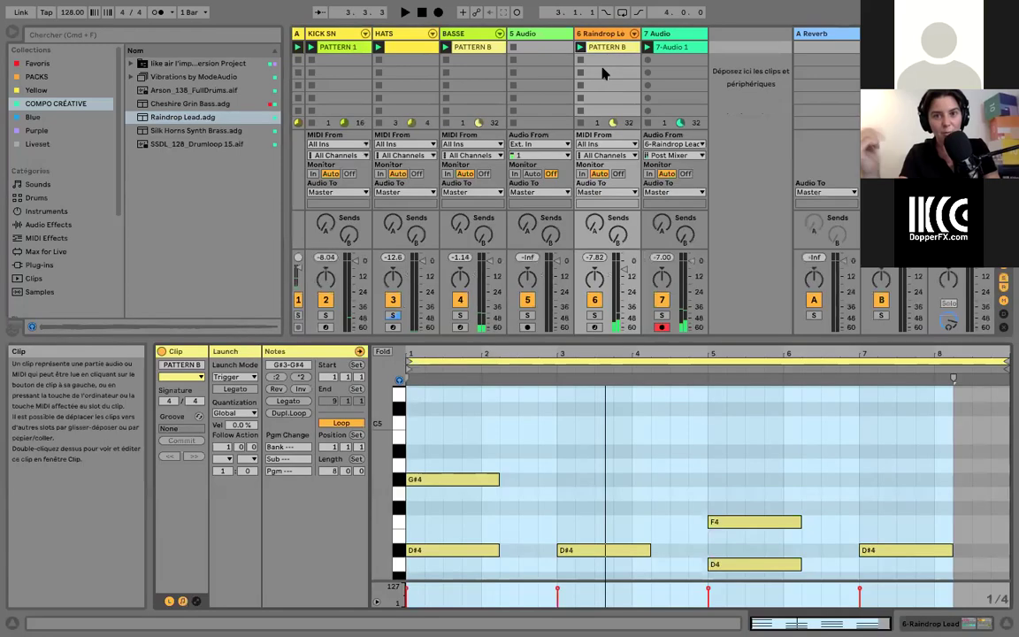
{"action": "scroll", "coordinate": [477, 443], "scroll_direction": "down", "scroll_amount": 5}
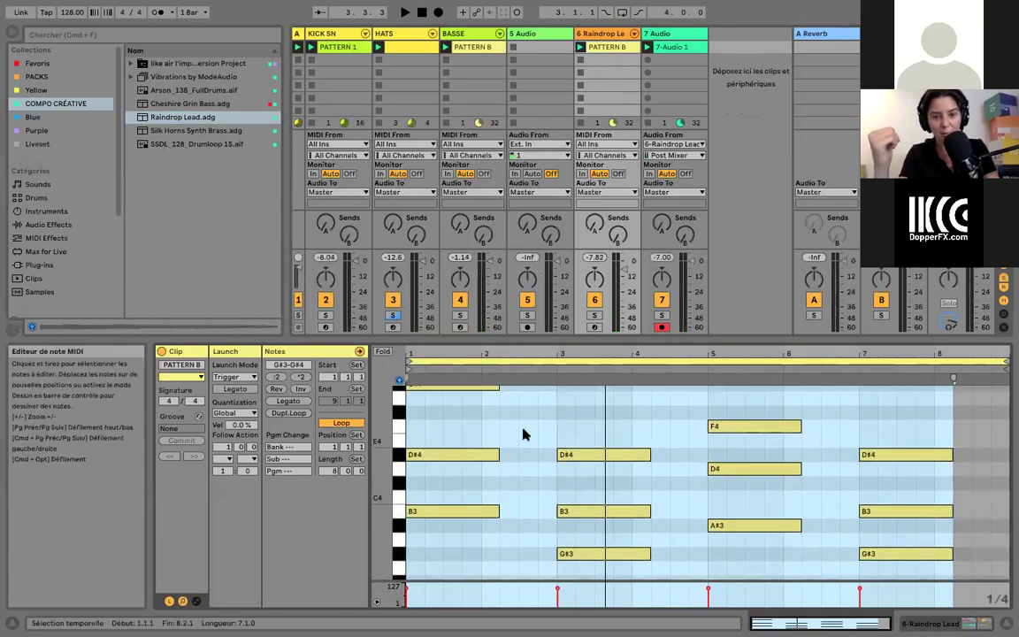
{"action": "left_click", "coordinate": [523, 433]}
{"action": "key", "text": "super+a"}
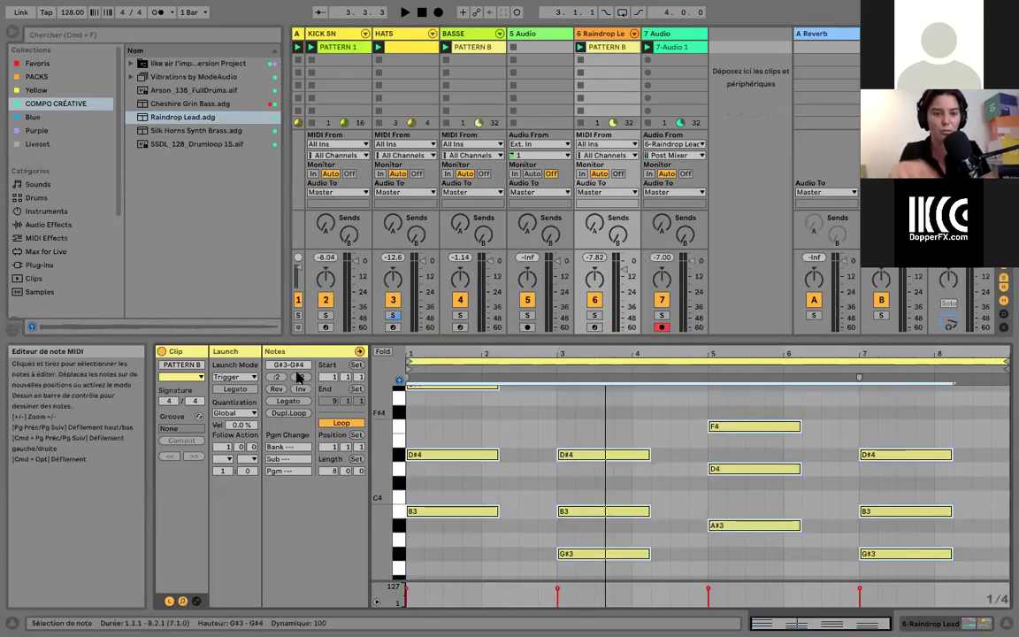
{"action": "left_click", "coordinate": [277, 390]}
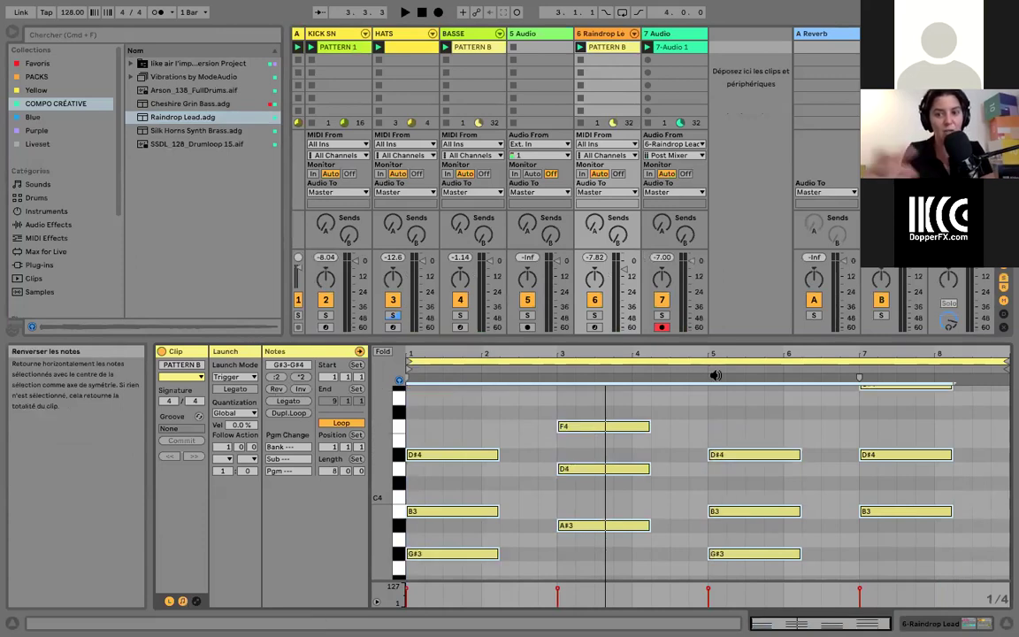
{"action": "key", "text": "space"}
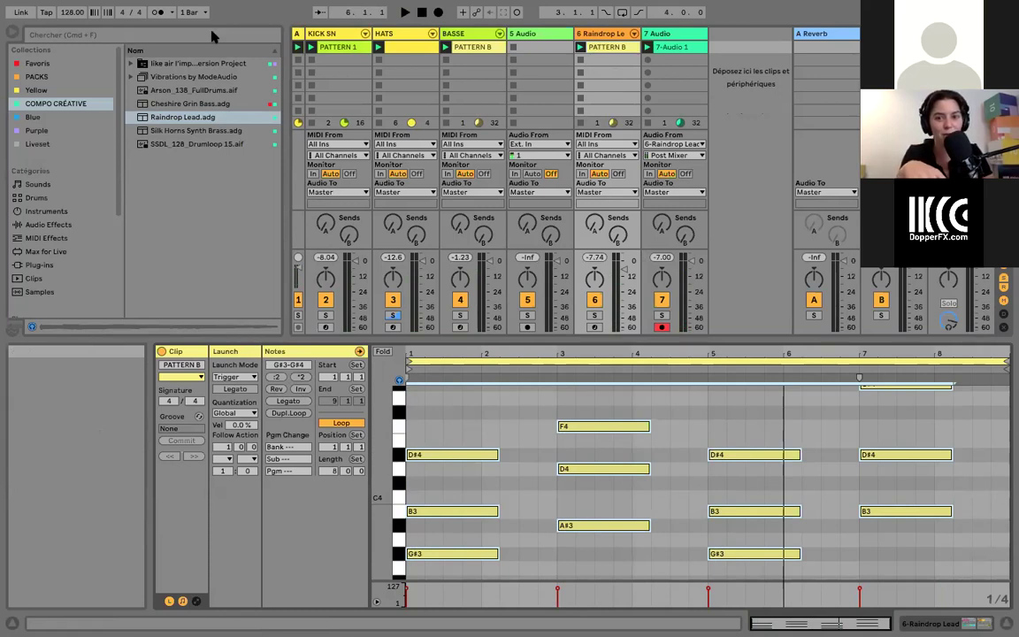
Add the Arpeggiator MIDI effect to the Raindrop Lead track and play the set with it
{"action": "left_click", "coordinate": [46, 238]}
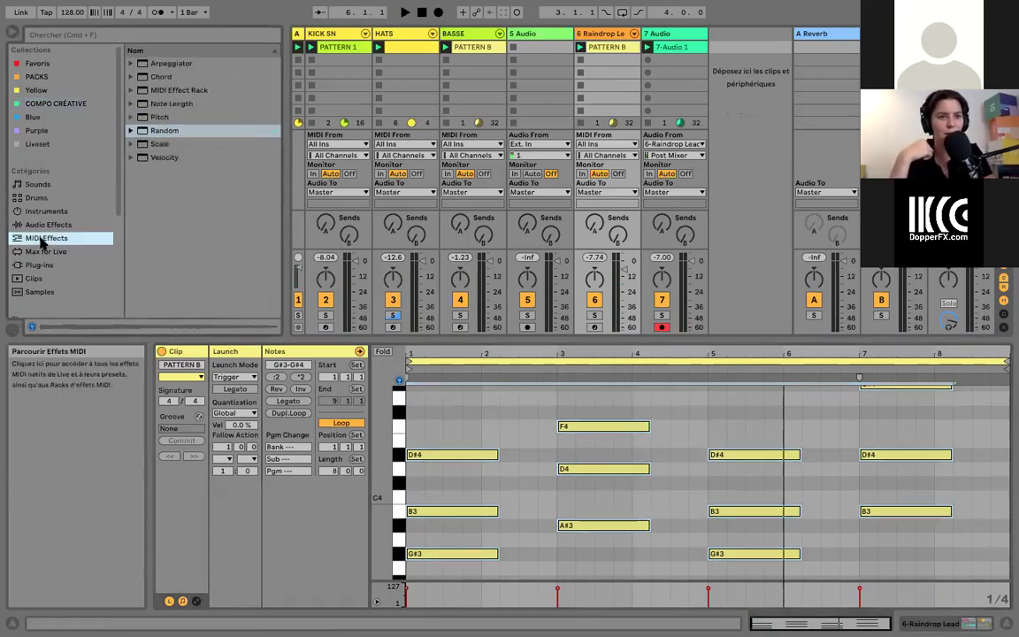
{"action": "left_click", "coordinate": [165, 63]}
{"action": "left_click_drag", "start_coordinate": [602, 85], "coordinate": [602, 85]}
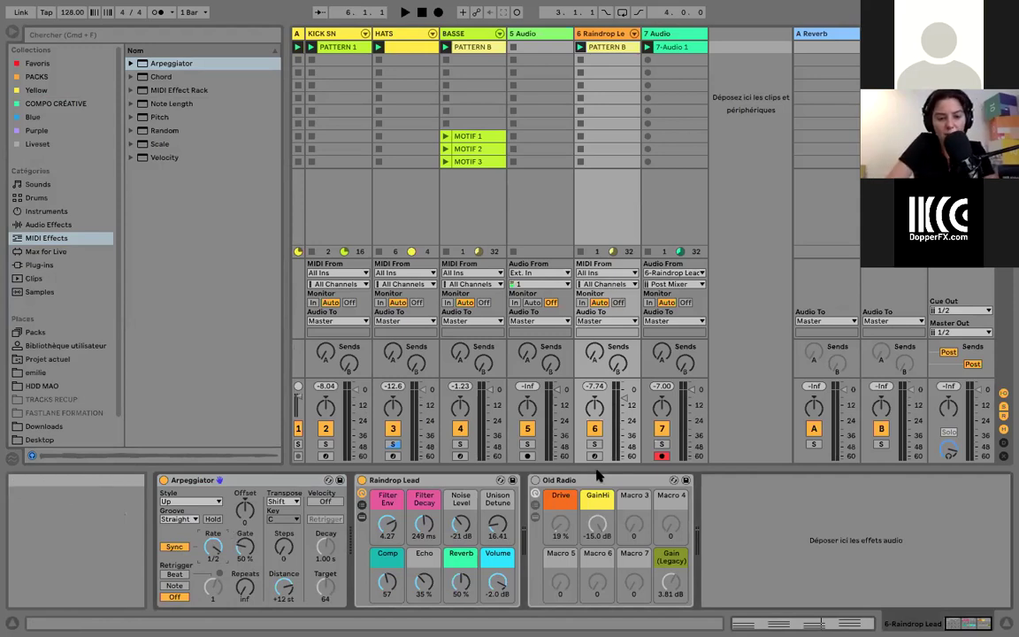
{"action": "key", "text": "space"}
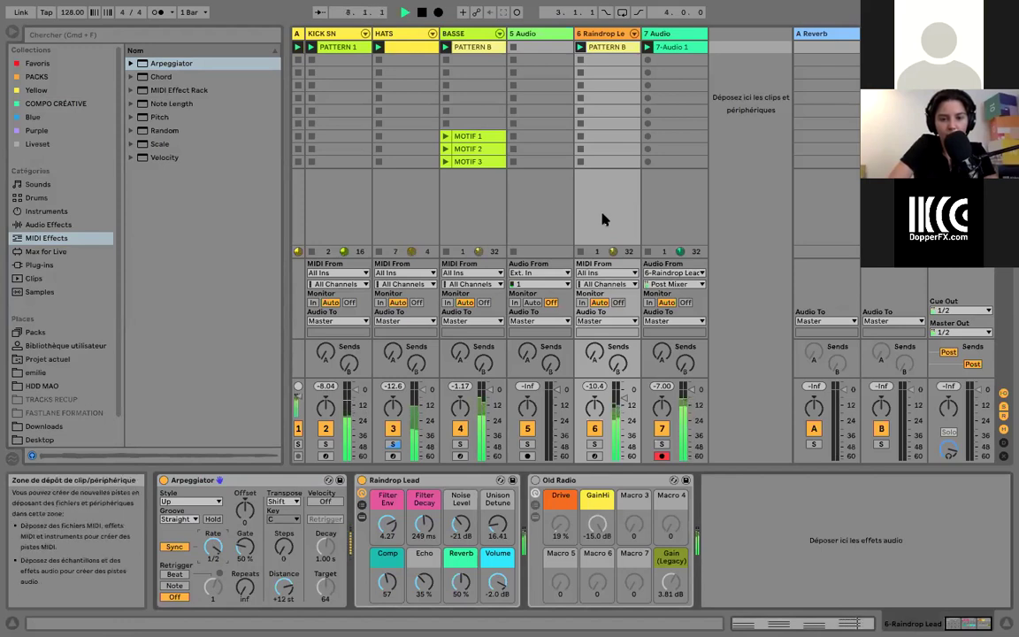
Delete the highest note of each of the four chords in the Raindrop Lead track's PATTERN B clip while listening to the set
{"action": "double_click", "coordinate": [599, 52]}
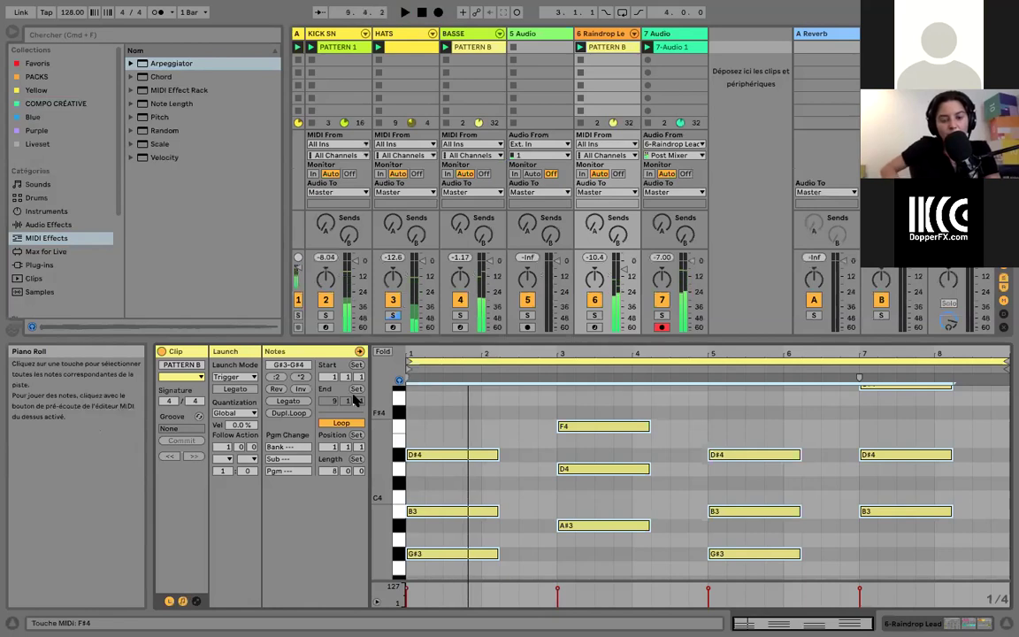
{"action": "left_click", "coordinate": [438, 460]}
{"action": "double_click", "coordinate": [438, 460]}
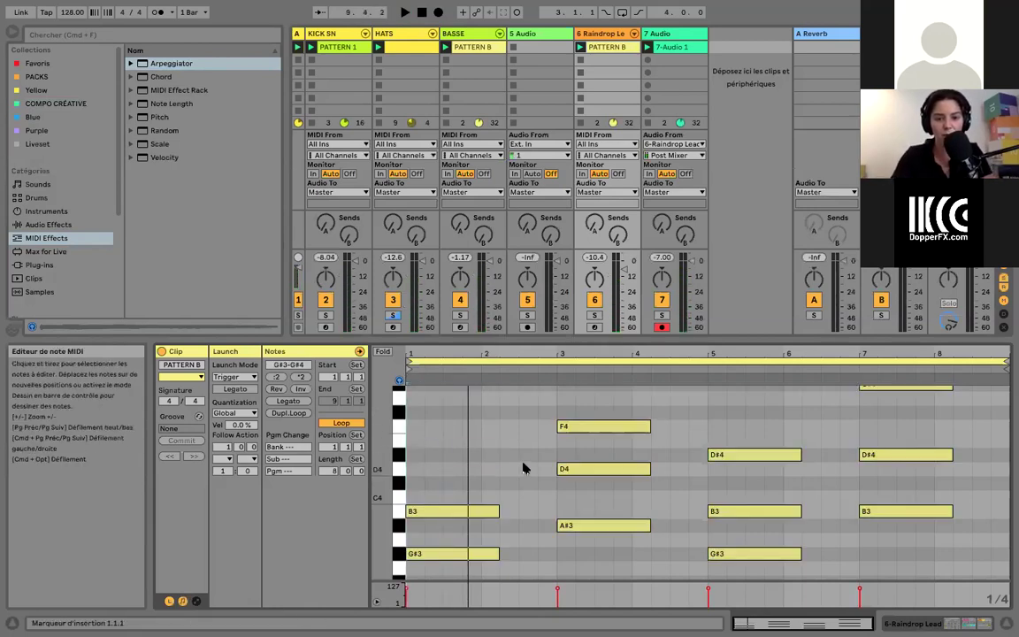
{"action": "key", "text": "space"}
{"action": "left_click", "coordinate": [602, 425]}
{"action": "double_click", "coordinate": [592, 429]}
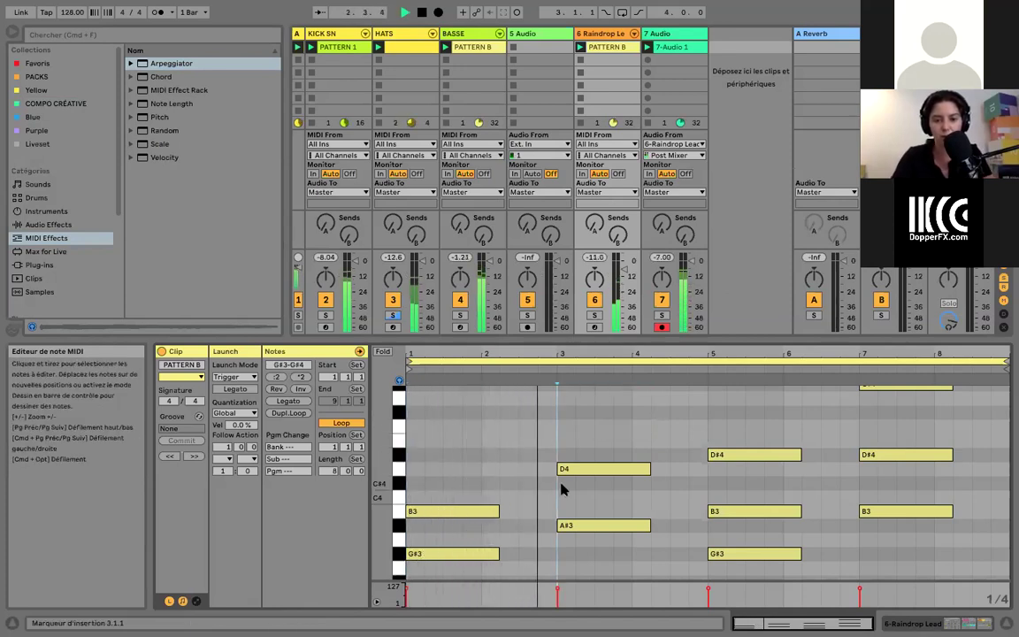
{"action": "double_click", "coordinate": [759, 453]}
{"action": "double_click", "coordinate": [903, 387]}
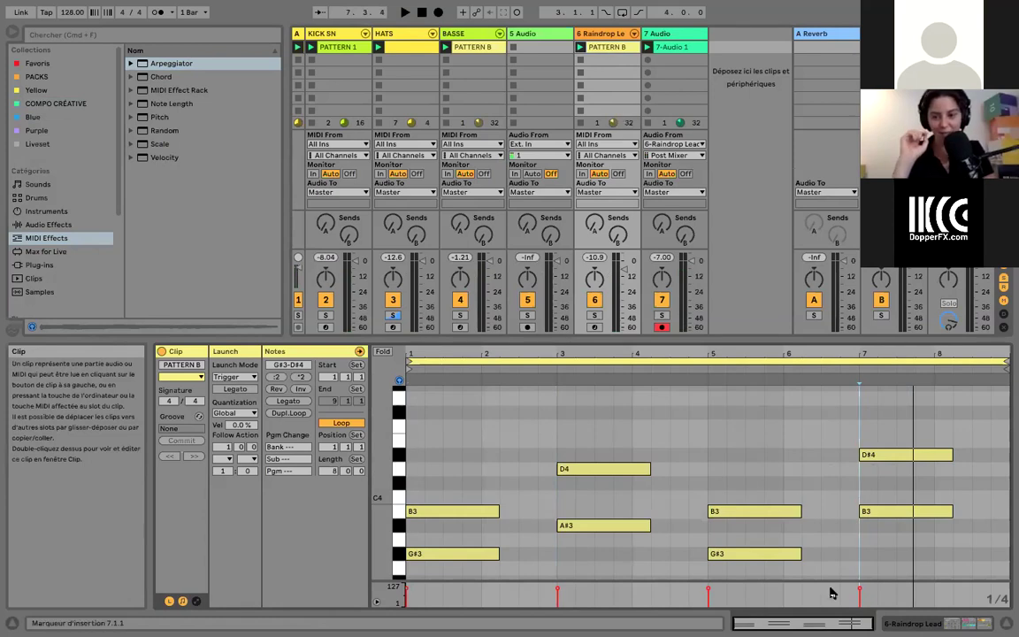
Show the automation envelope of the Arpeggiator's synced rate in the PATTERN B clip
{"action": "mouse_move", "coordinate": [792, 601]}
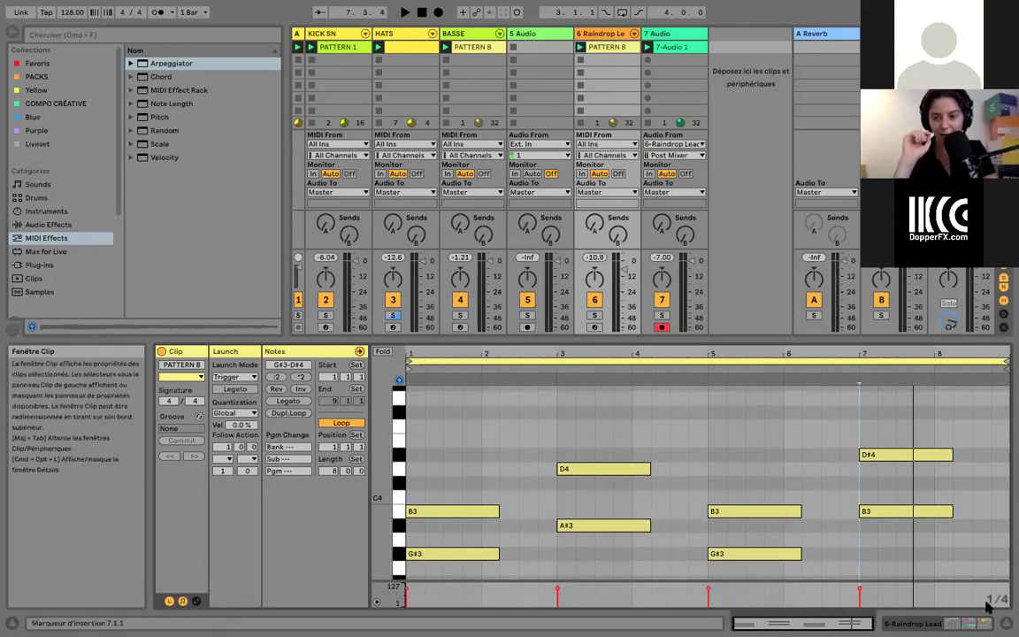
{"action": "left_click", "coordinate": [911, 622]}
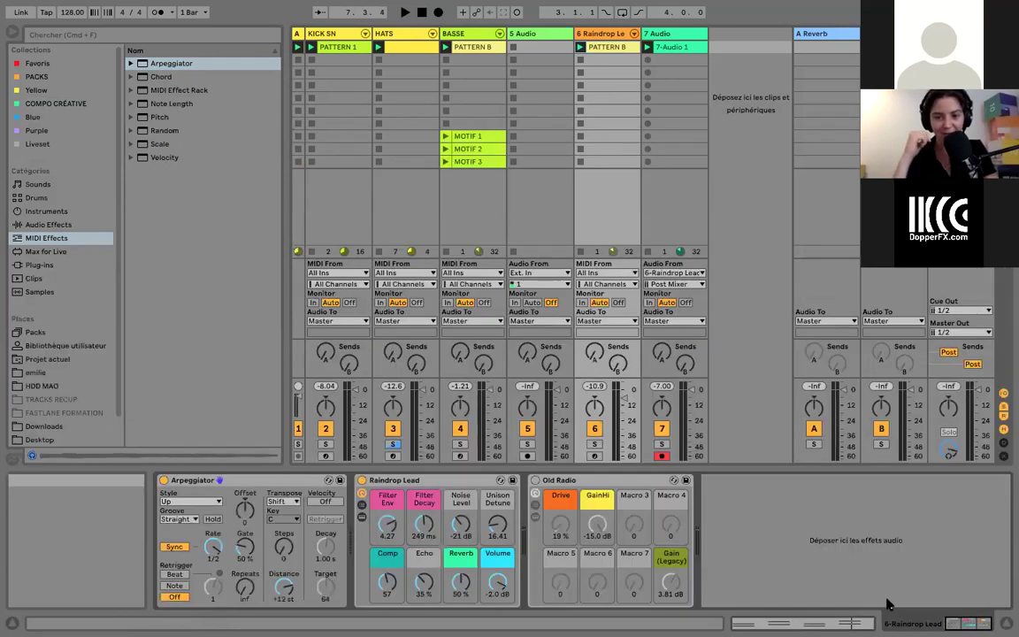
{"action": "right_click", "coordinate": [214, 548]}
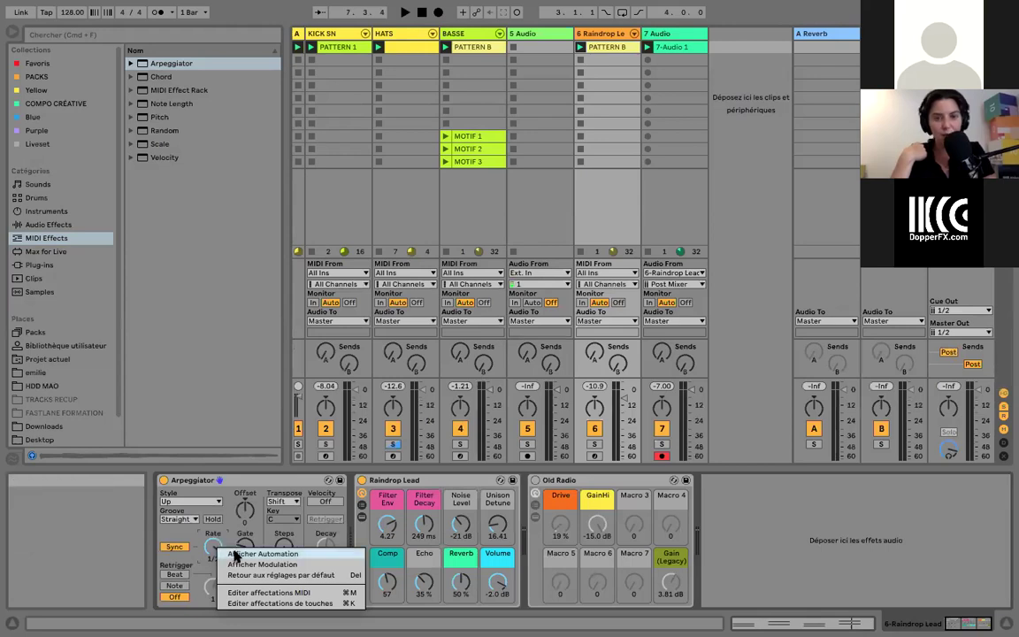
{"action": "left_click", "coordinate": [235, 554]}
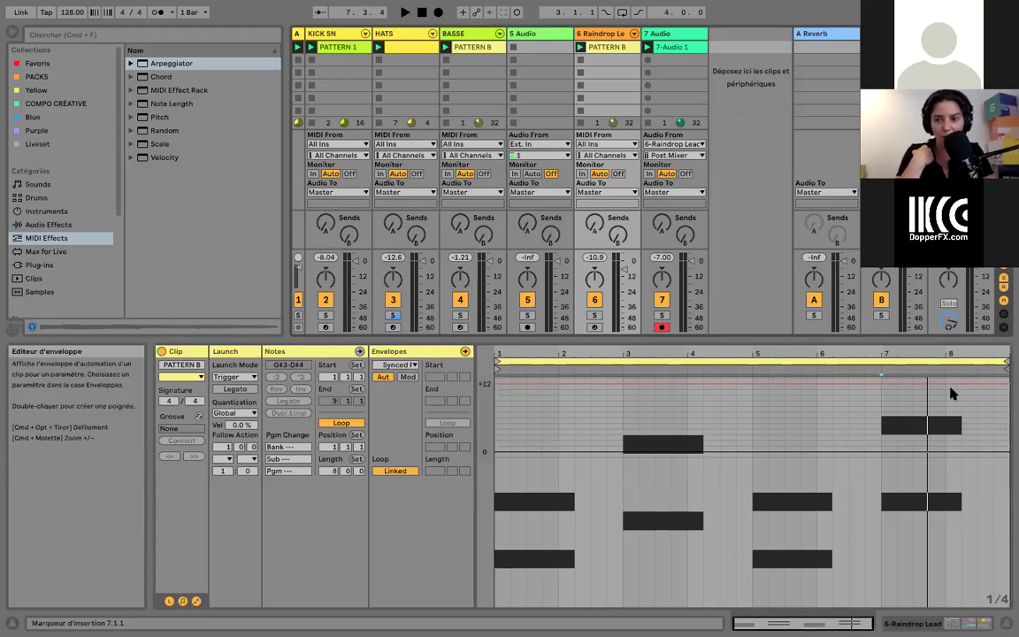
Automate the Arpeggiator's synced rate to switch from 1/2 to 1/4 halfway through bar 7 of the PATTERN B clip
{"action": "left_click_drag", "start_coordinate": [975, 383], "coordinate": [946, 395]}
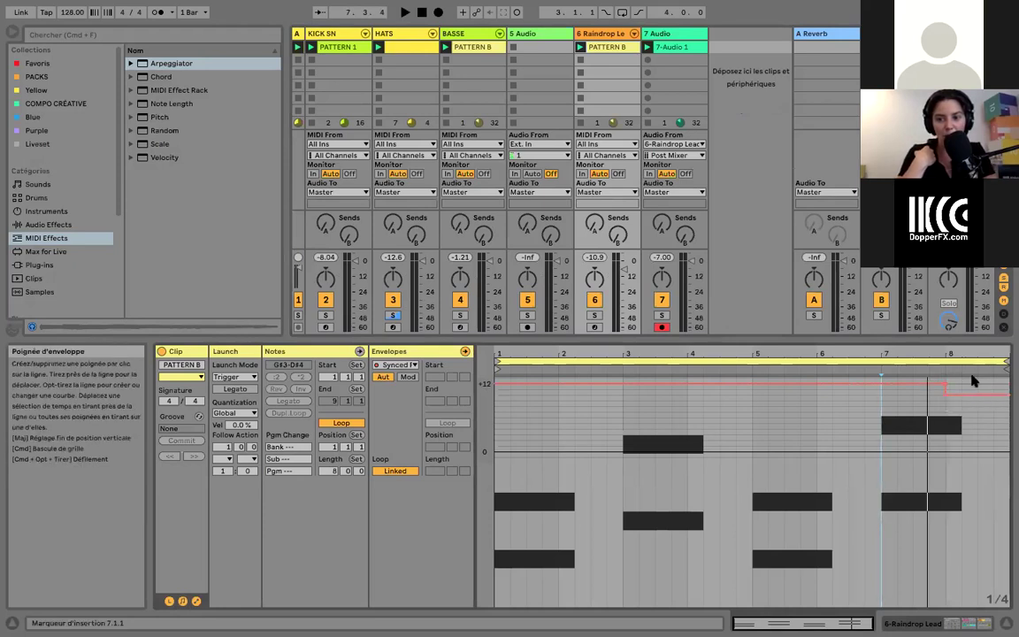
{"action": "key", "text": "space"}
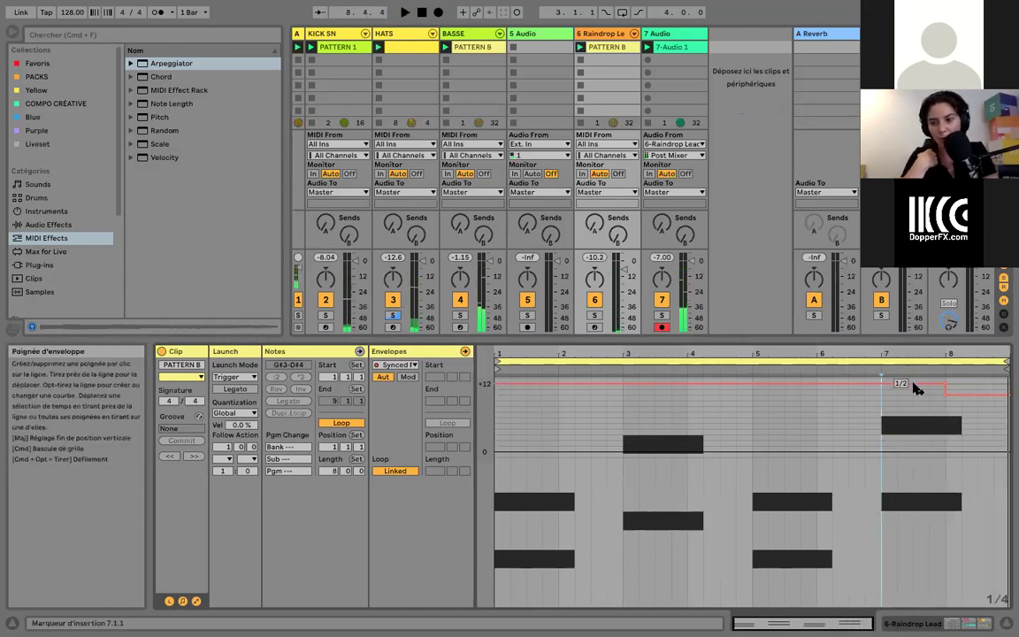
{"action": "left_click_drag", "start_coordinate": [946, 384], "coordinate": [913, 384]}
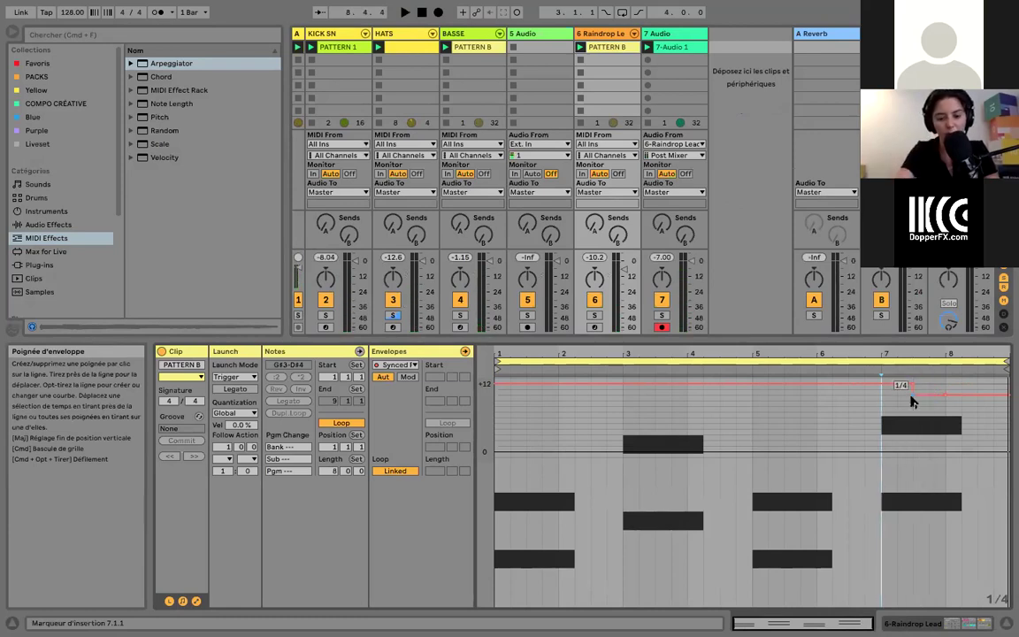
Set the audio buffer size to 1024 samples and play the set
{"action": "key", "text": "super+comma"}
{"action": "left_click", "coordinate": [563, 275]}
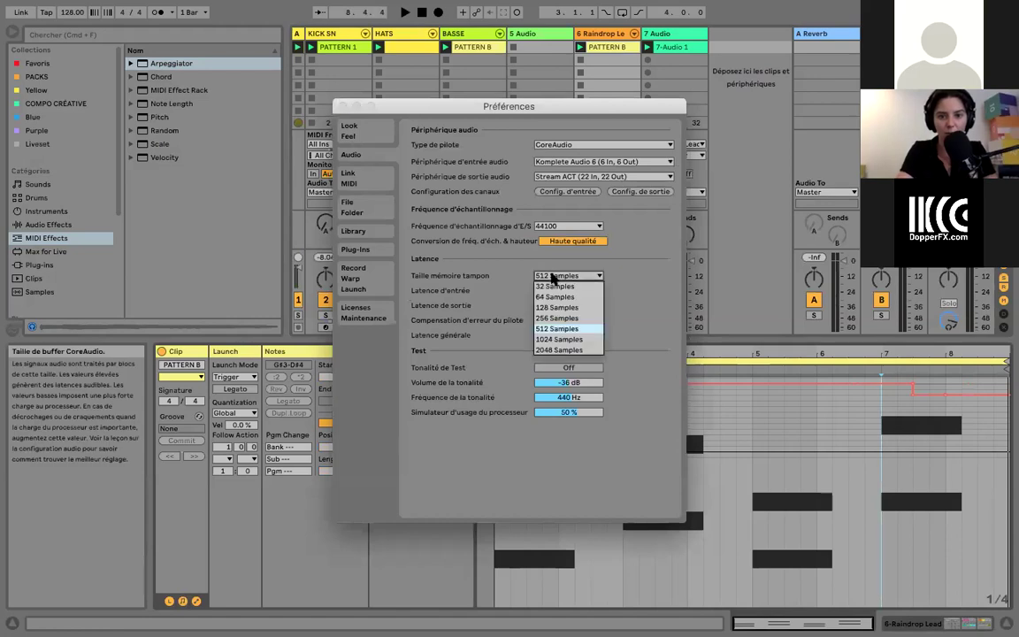
{"action": "left_click", "coordinate": [548, 339]}
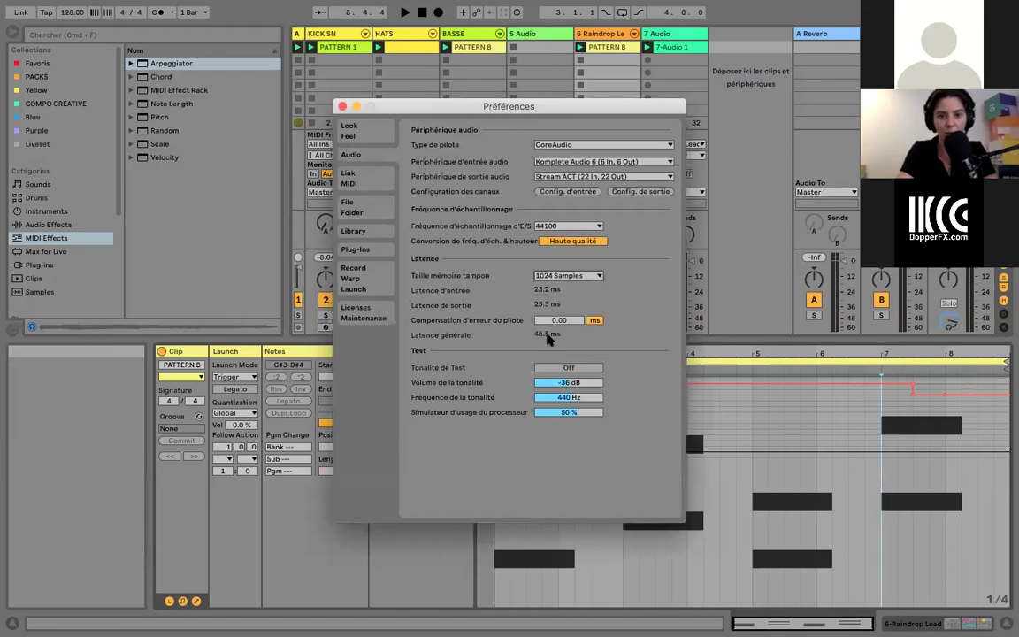
{"action": "left_click", "coordinate": [340, 106]}
{"action": "key", "text": "space"}
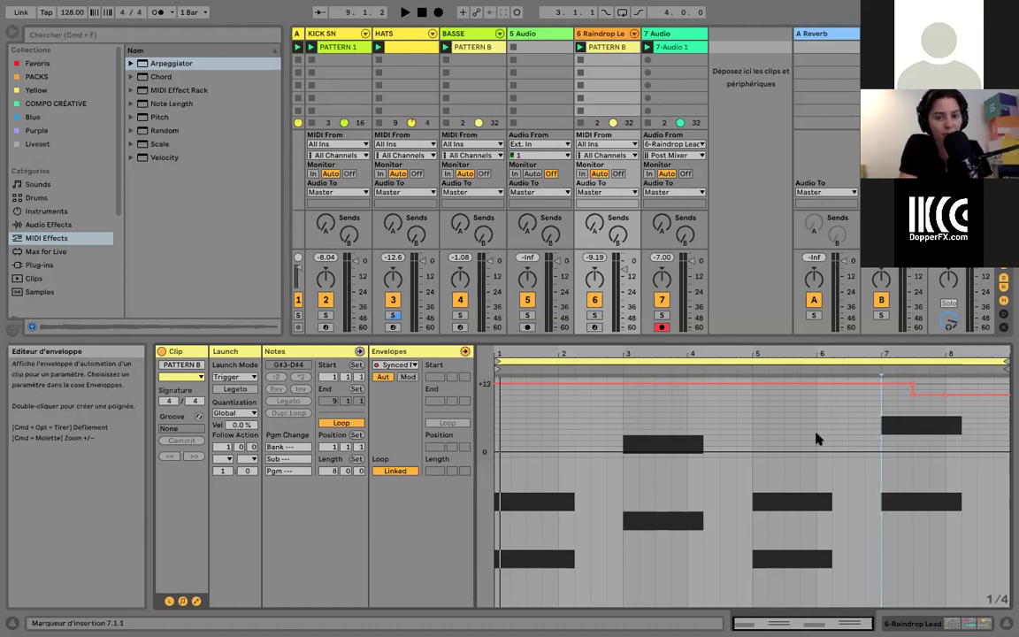
Audition all PATTERN B notes of the Raindrop Lead track at two bars long and shorten them to three beats each
{"action": "left_click", "coordinate": [12, 35]}
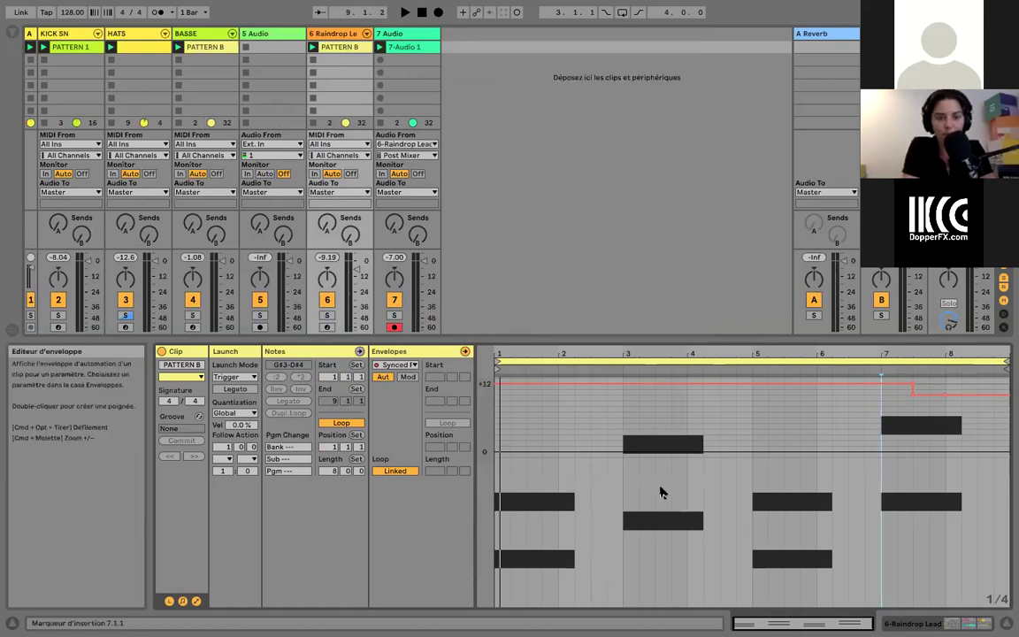
{"action": "left_click", "coordinate": [195, 600]}
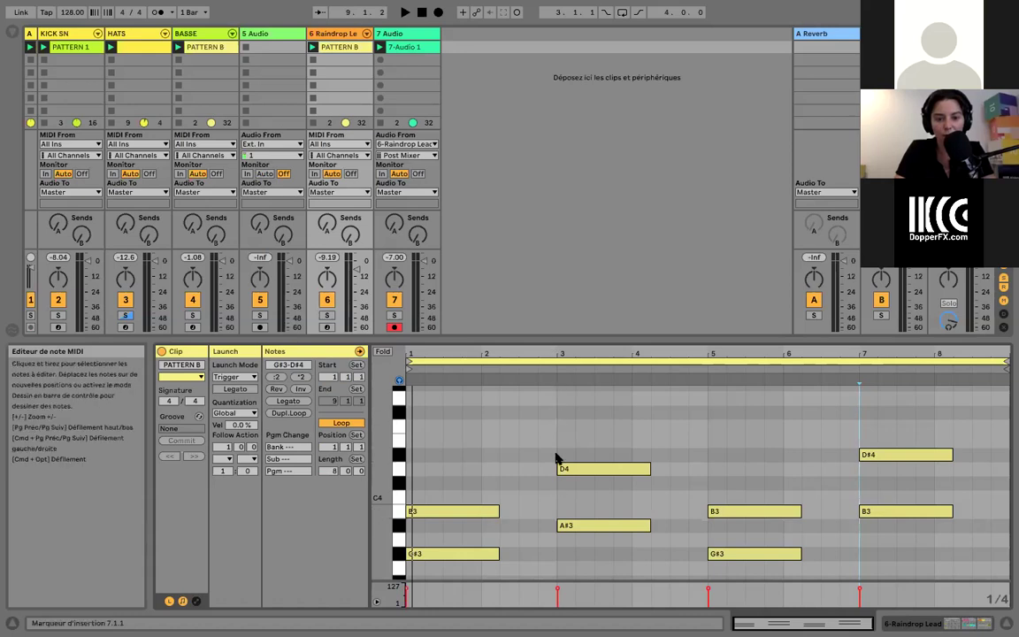
{"action": "left_click_drag", "start_coordinate": [458, 411], "coordinate": [751, 531]}
{"action": "left_click_drag", "start_coordinate": [904, 566], "coordinate": [935, 573]}
{"action": "left_click_drag", "start_coordinate": [498, 509], "coordinate": [559, 508]}
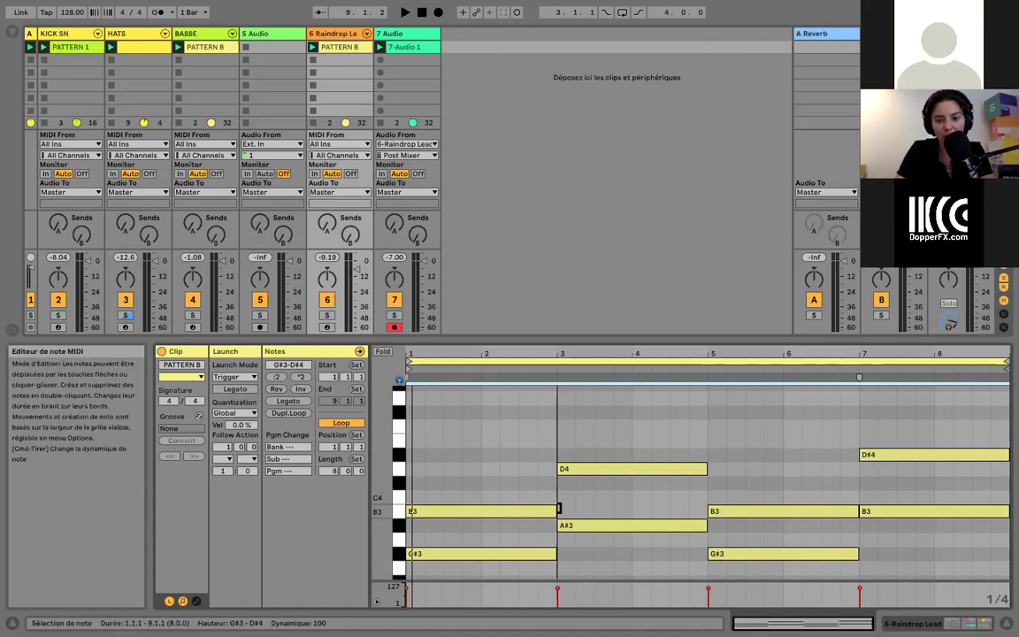
{"action": "key", "text": "space"}
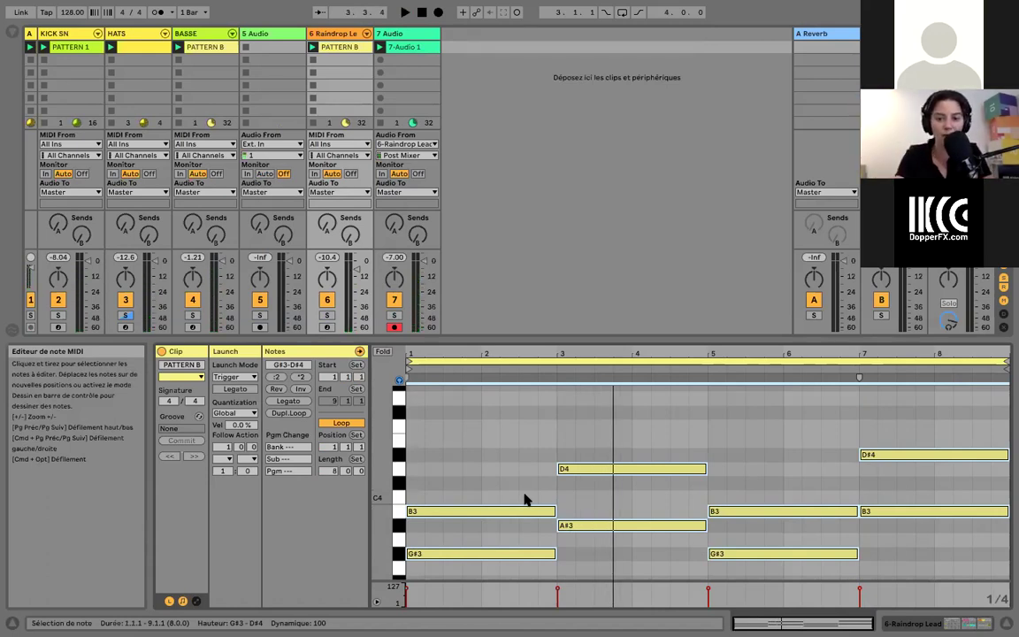
{"action": "left_click_drag", "start_coordinate": [555, 511], "coordinate": [464, 516]}
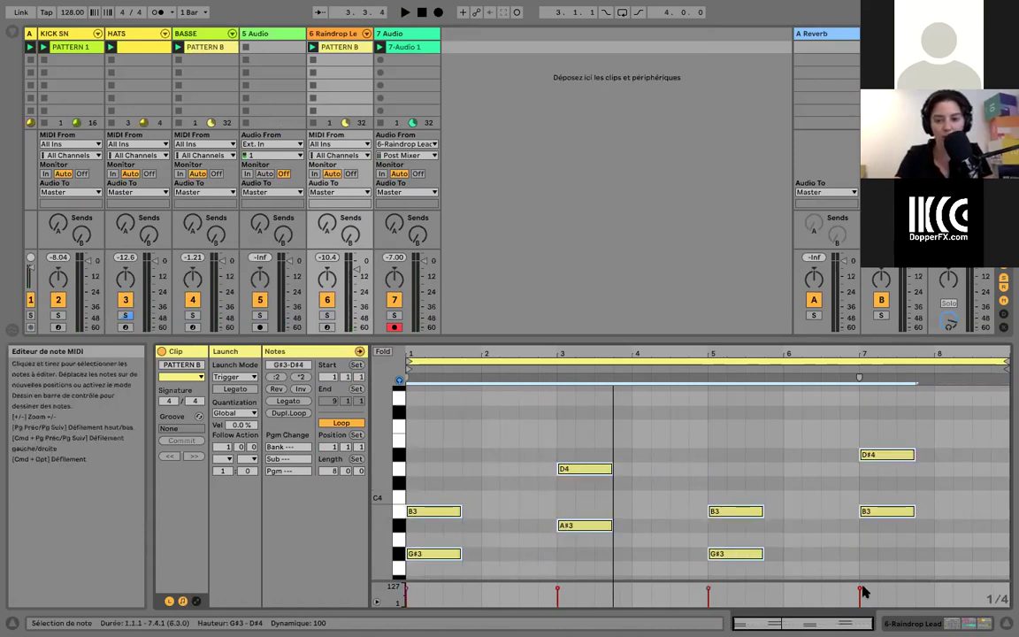
Lower the Gate of the Raindrop Lead track's Arpeggiator to 9 % while the set plays
{"action": "left_click", "coordinate": [964, 623]}
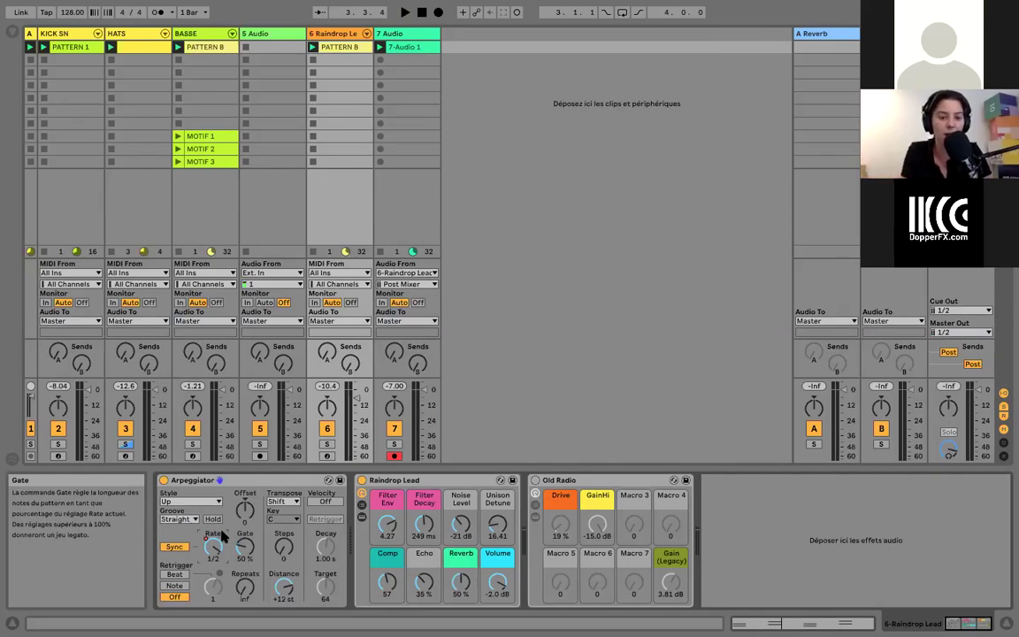
{"action": "key", "text": "space"}
{"action": "mouse_move", "coordinate": [244, 544]}
{"action": "left_mouse_down"}
{"action": "mouse_move", "coordinate": [245, 486]}
{"action": "mouse_move", "coordinate": [244, 557]}
{"action": "left_mouse_up"}
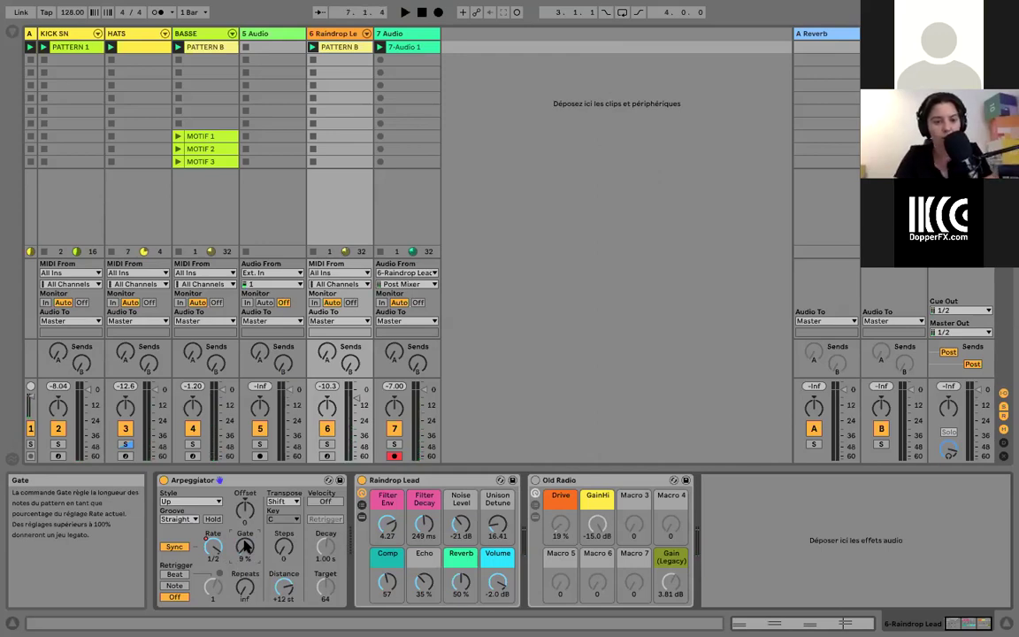
Align the loop of the 7-Audio 1 clip to run exactly from 1.1.1 to 9.1.1, 8 bars long
{"action": "double_click", "coordinate": [405, 48]}
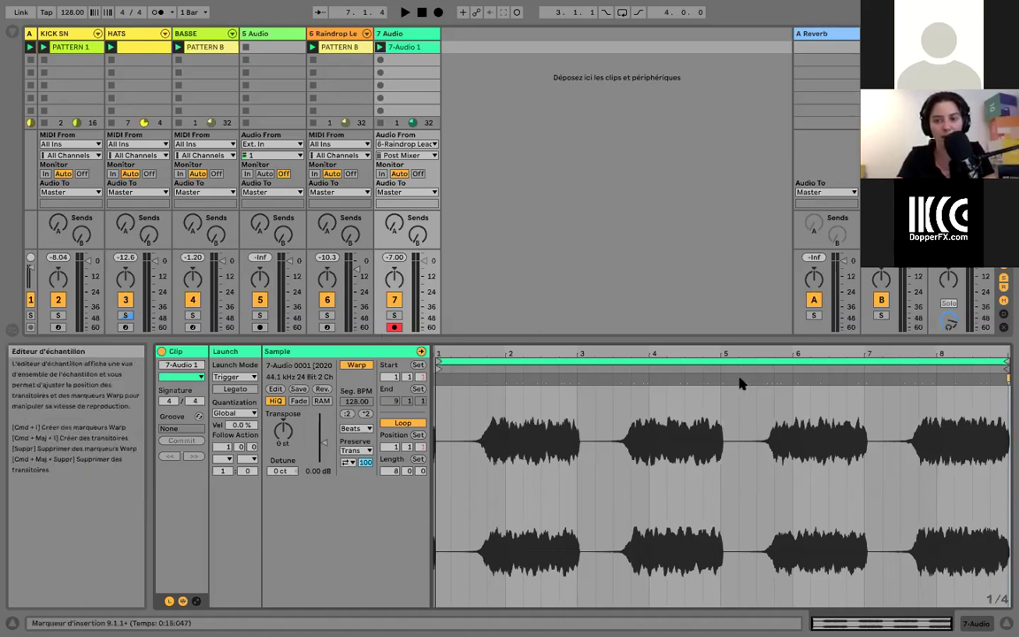
{"action": "left_click_drag", "start_coordinate": [1006, 362], "coordinate": [1003, 364]}
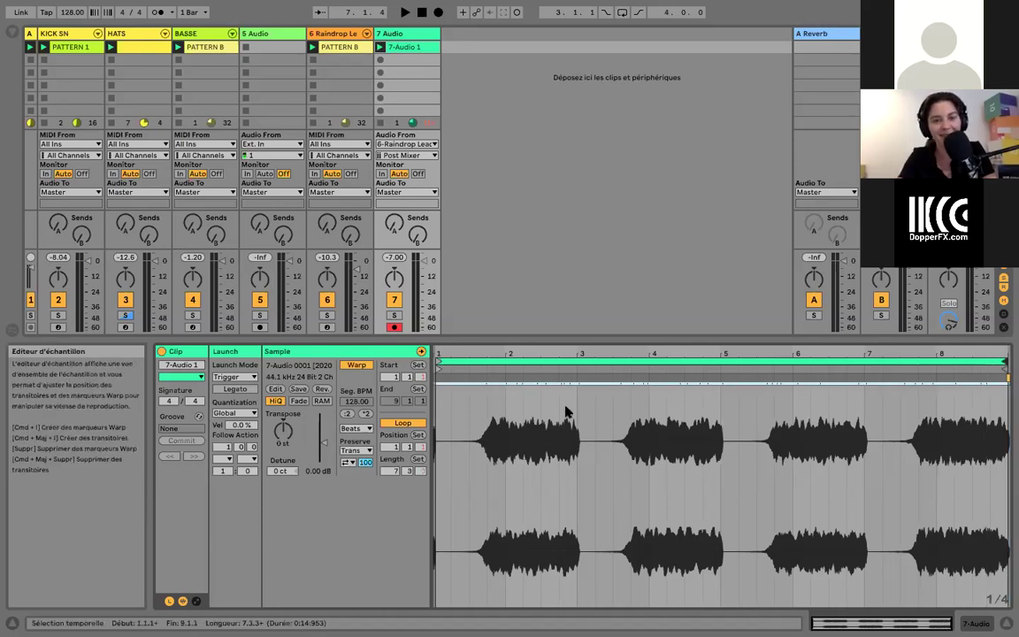
{"action": "left_click_drag", "start_coordinate": [433, 363], "coordinate": [429, 363]}
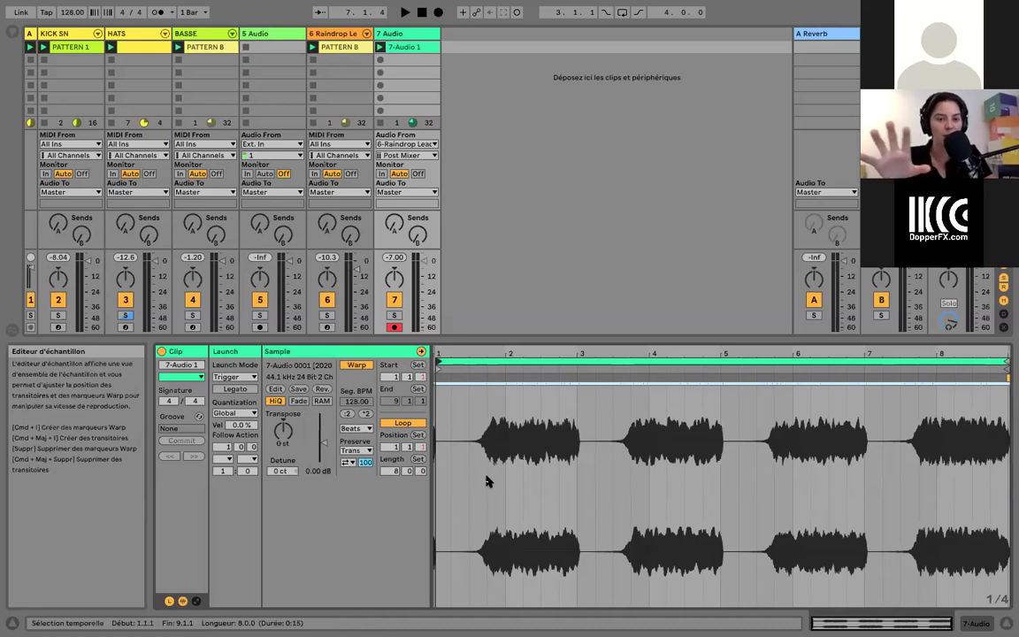
Switch to the COMPO CREATIVE presentation in Keynote and show the AUDIO TO MIDI slide
{"action": "key", "text": "ctrl+Right"}
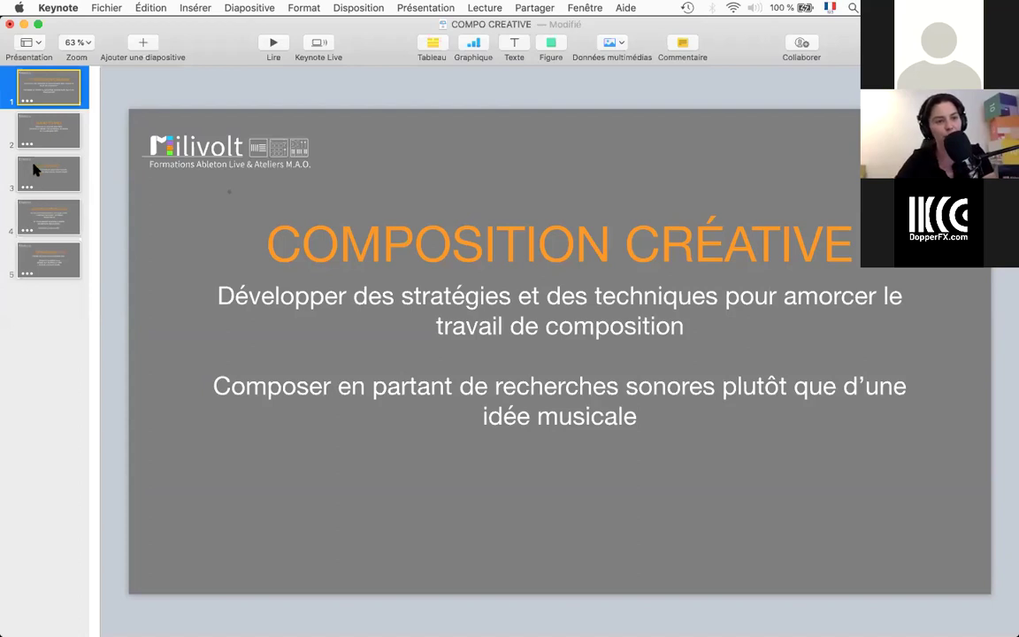
{"action": "left_click", "coordinate": [54, 137]}
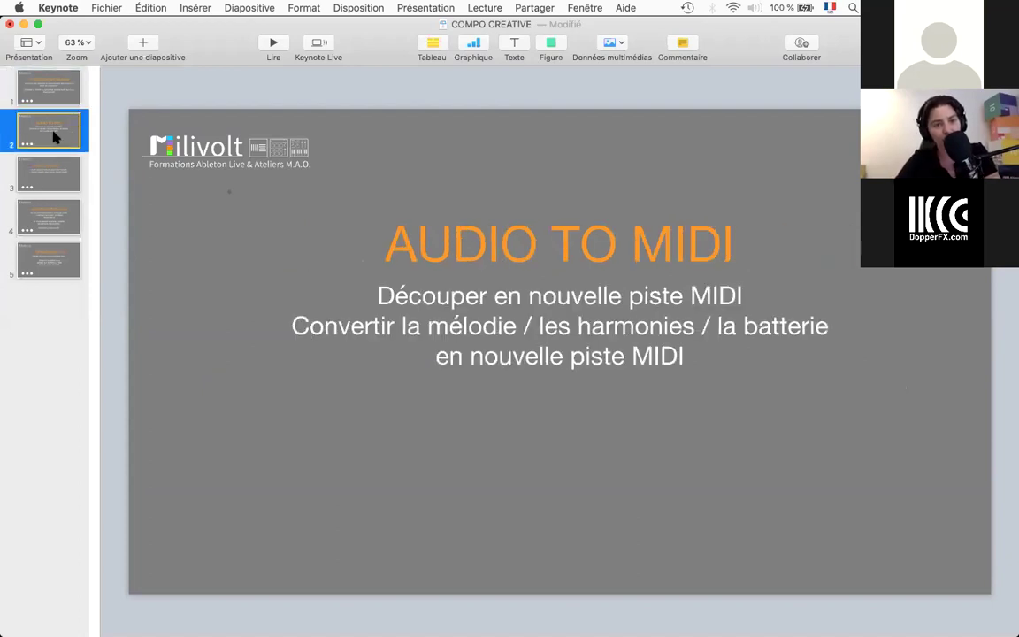